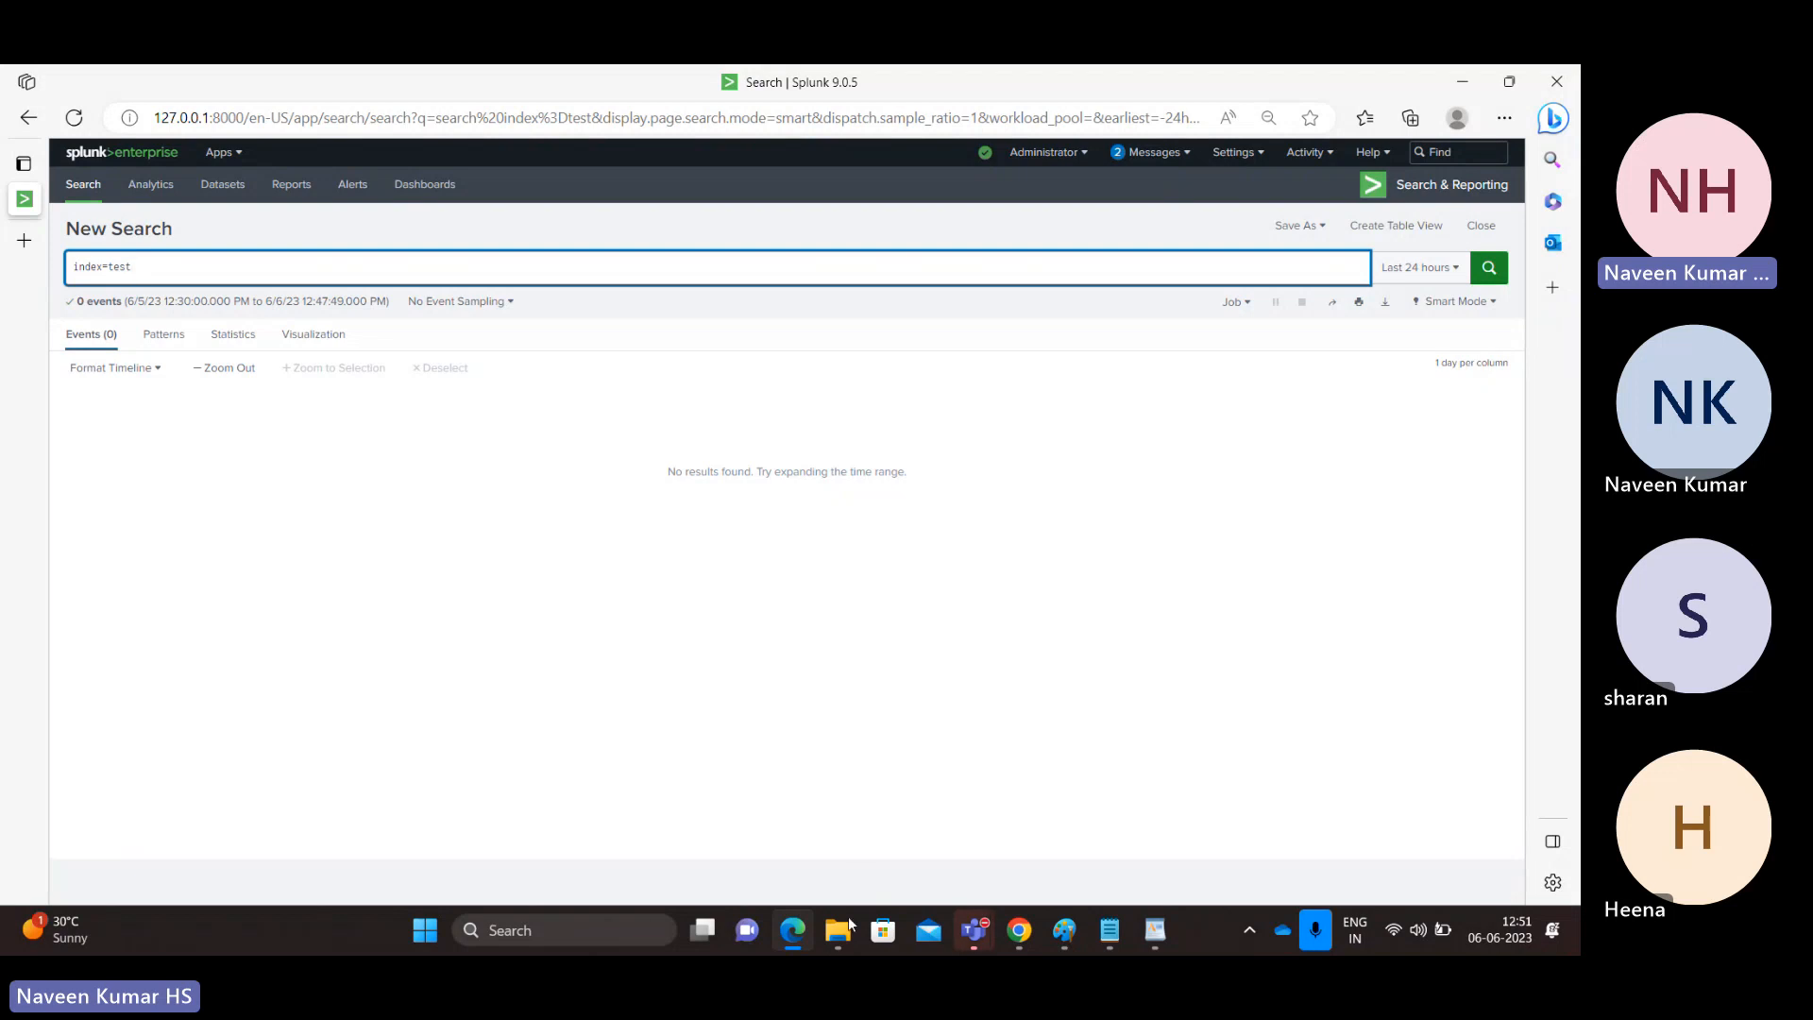
Switch to File Explorer to view the log files in the Splunk tmp folder, and return to the Splunk search.
{"action": "mouse_move", "coordinate": [837, 930]}
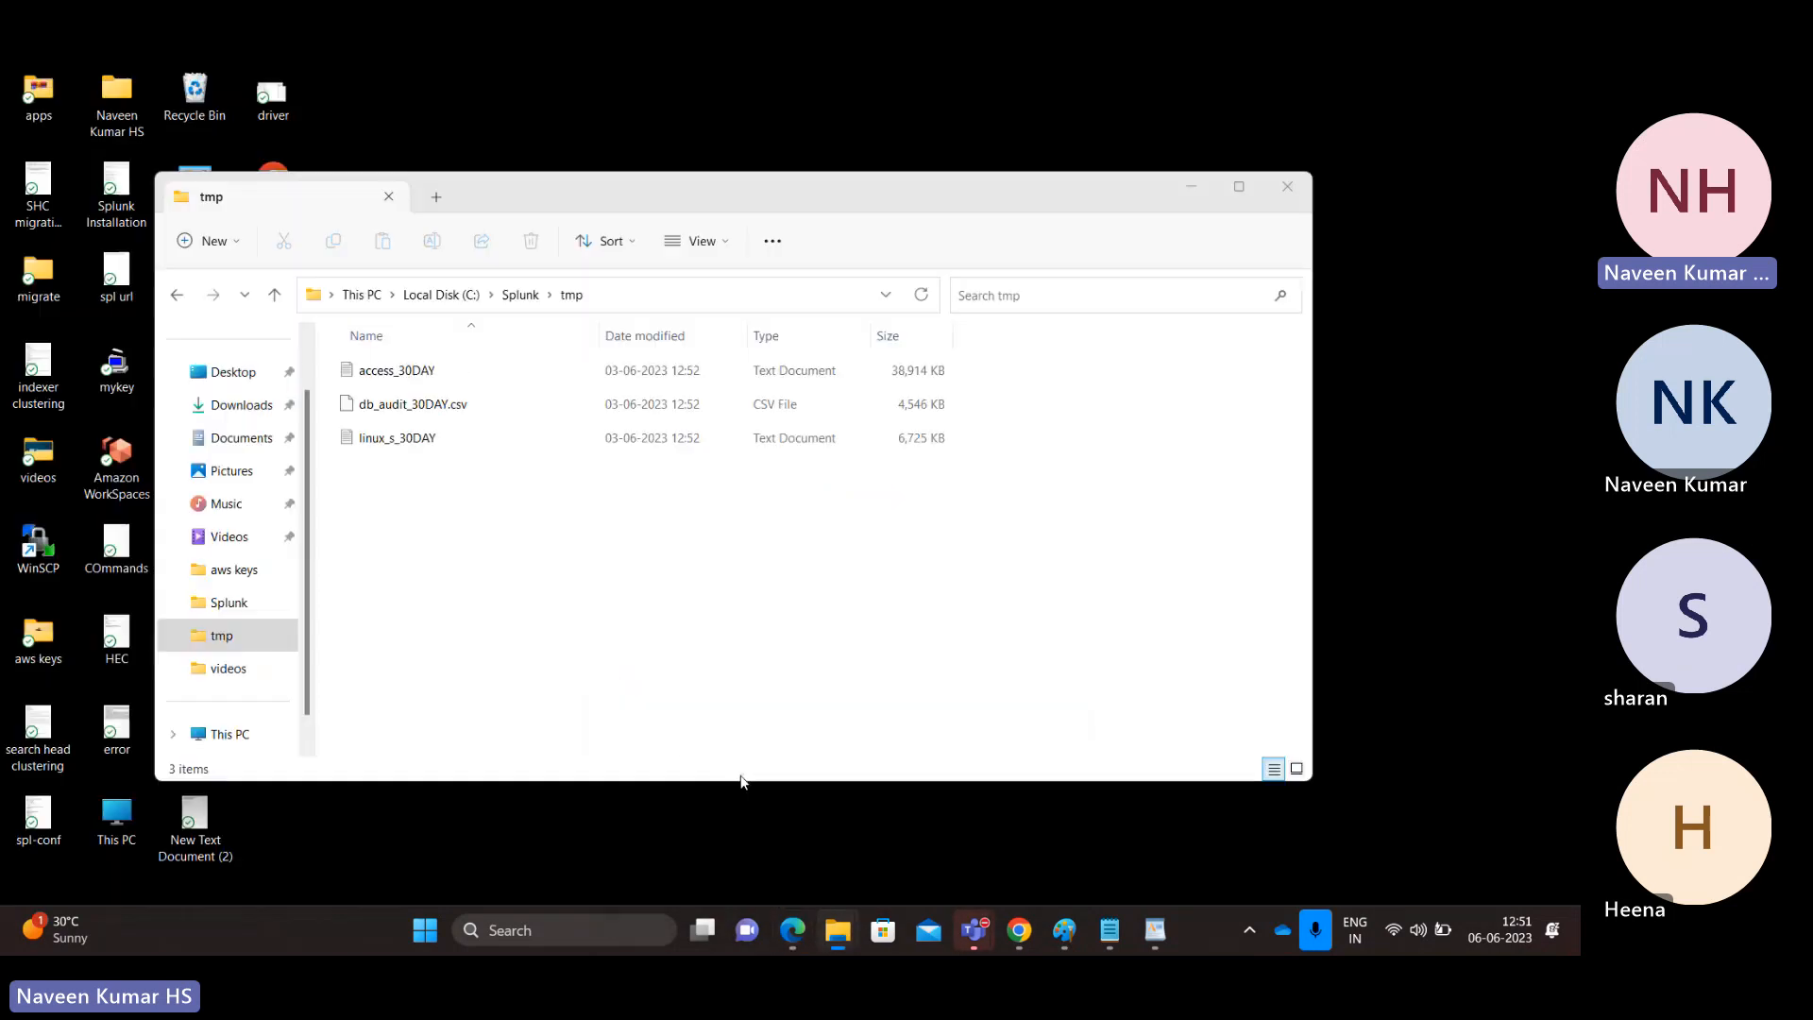
{"action": "left_click", "coordinate": [742, 782]}
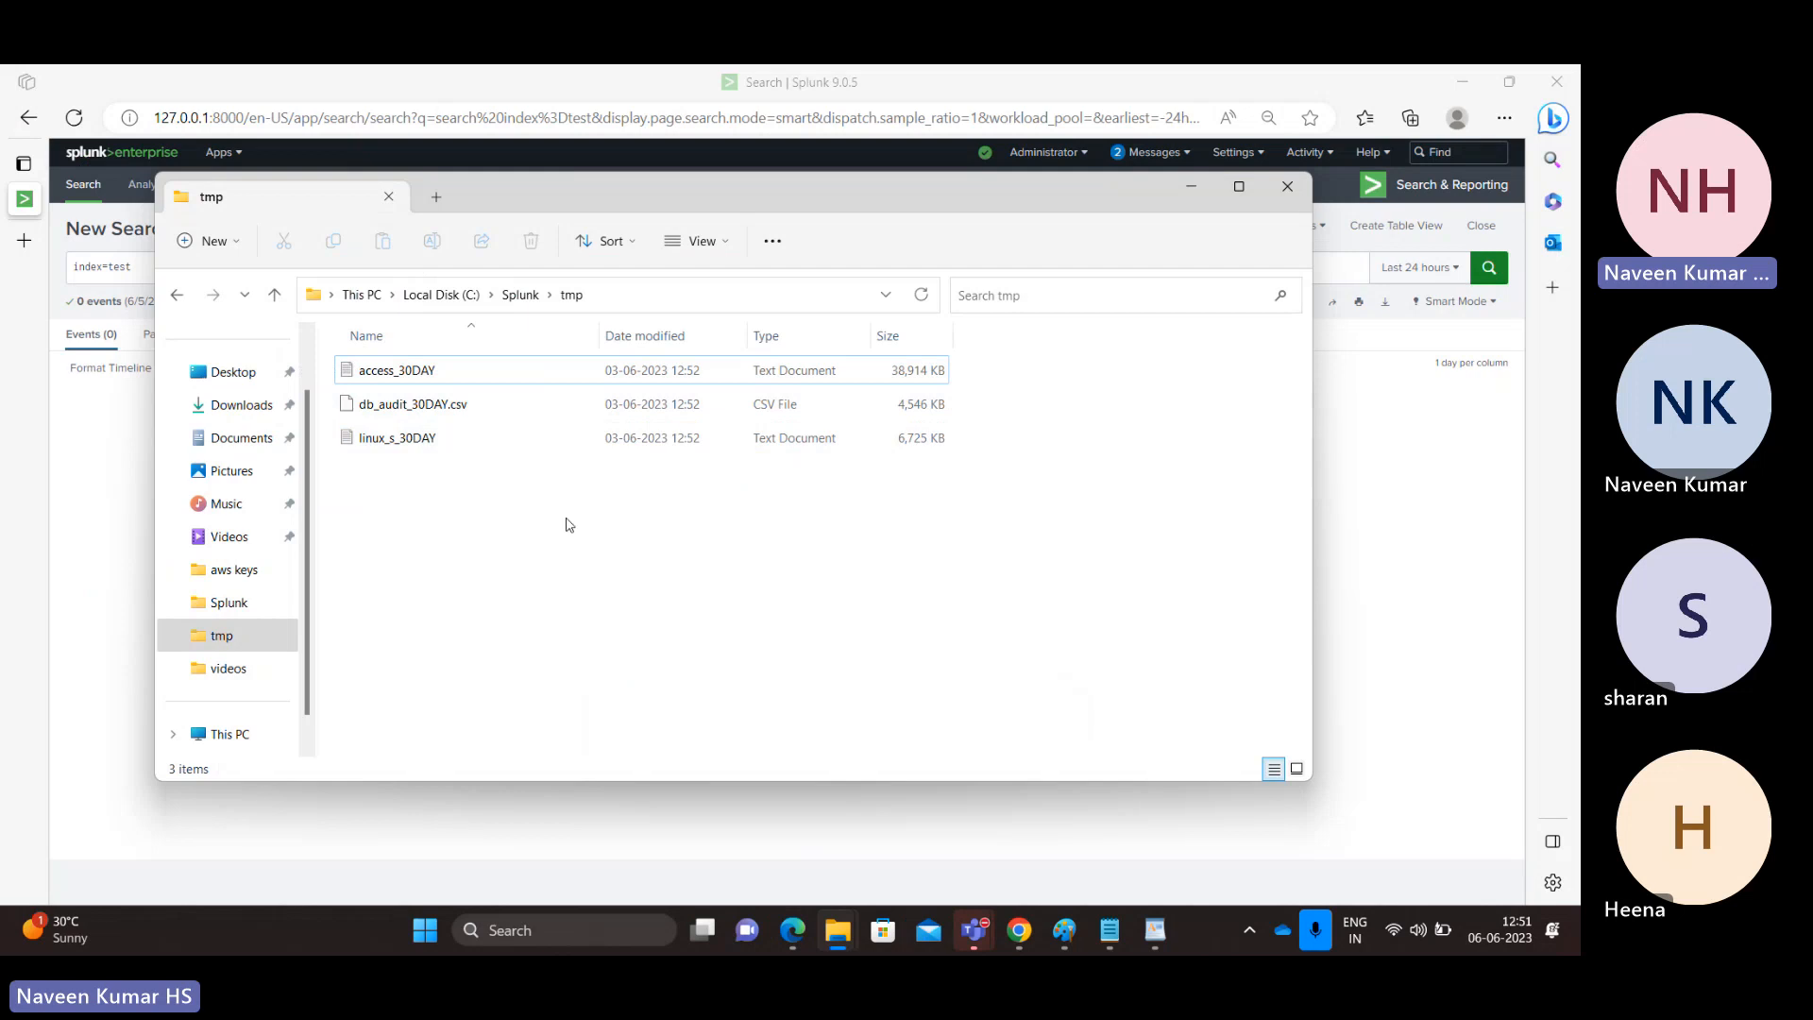
{"action": "left_click", "coordinate": [1336, 454]}
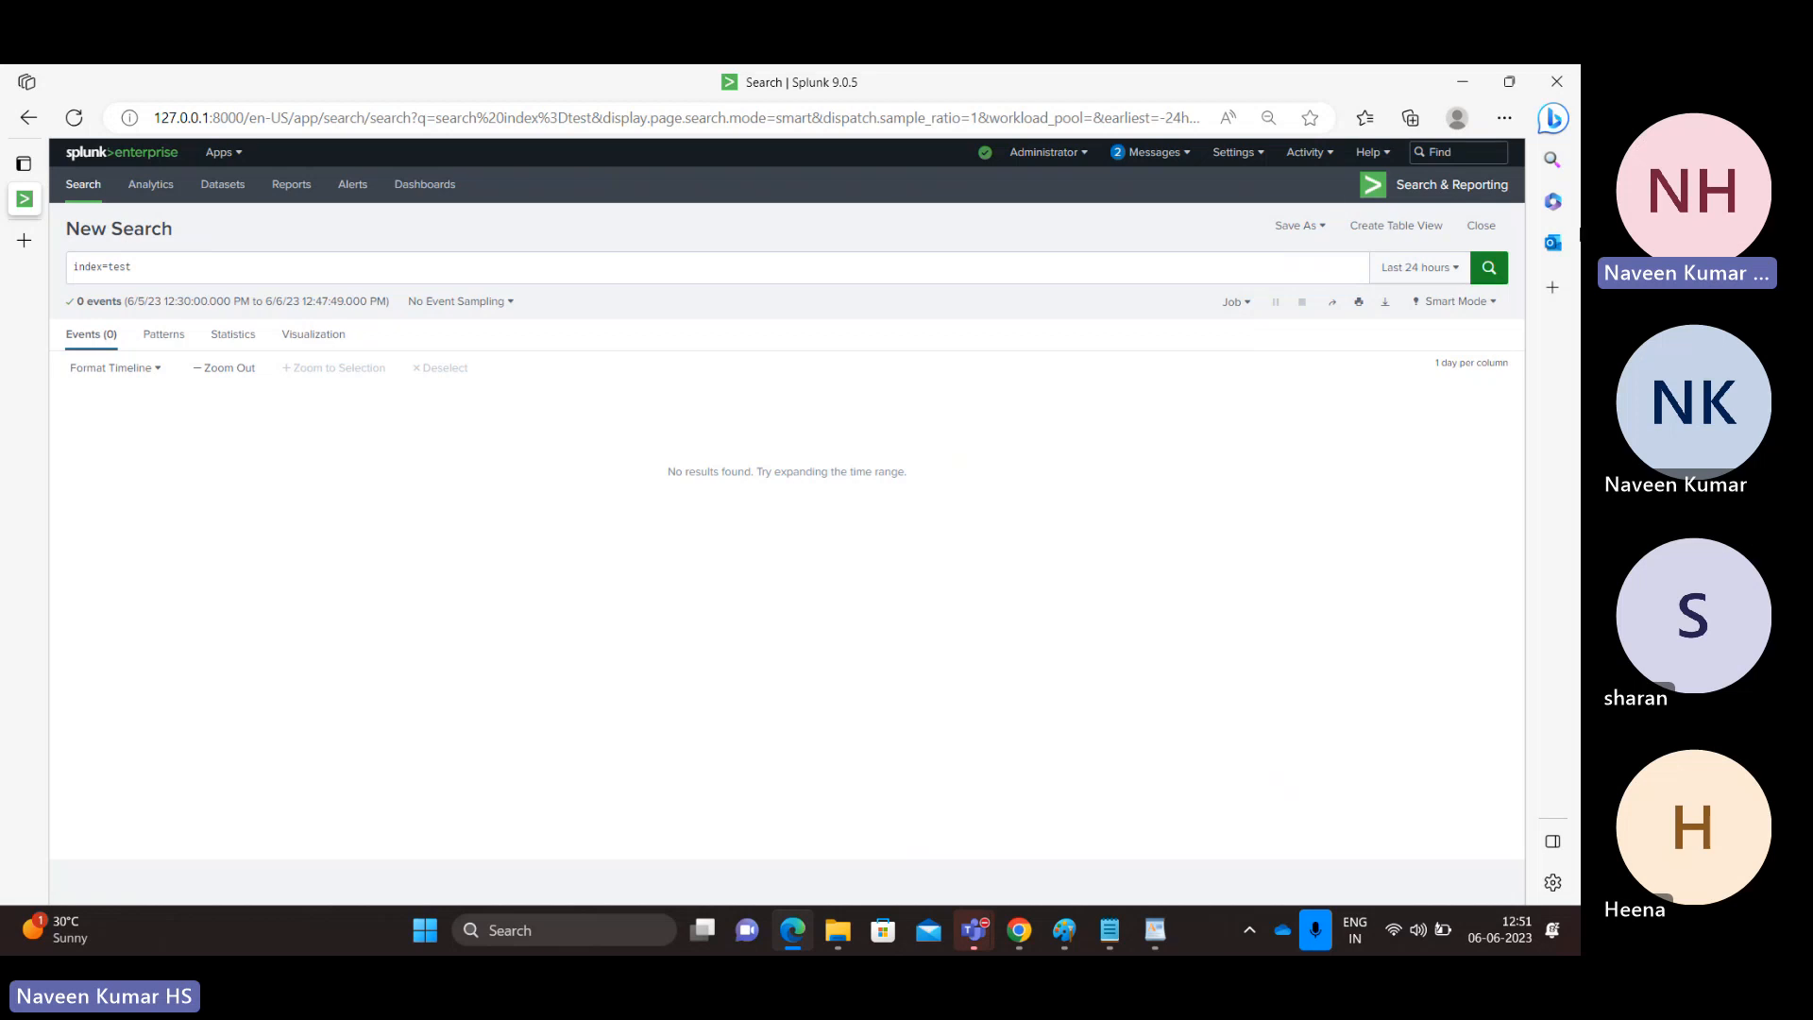
Run the index=test search over the last 7 days.
{"action": "left_click", "coordinate": [1422, 266]}
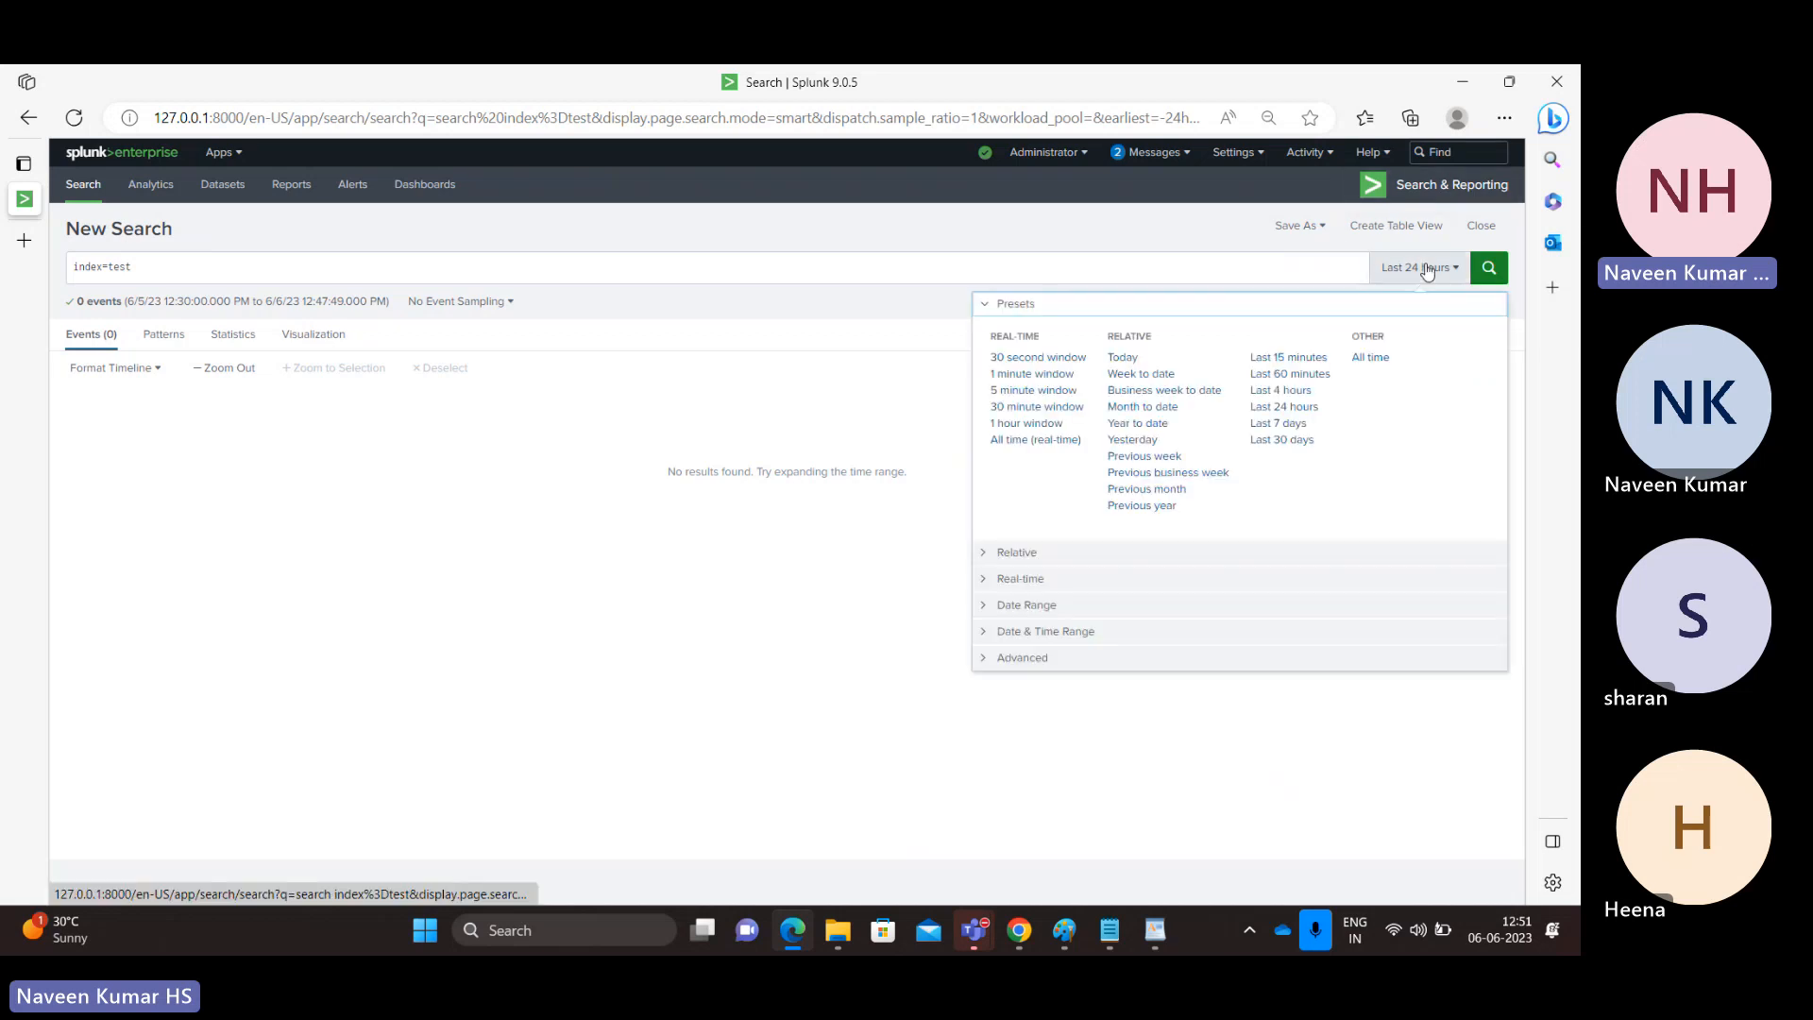
{"action": "left_click", "coordinate": [1285, 426]}
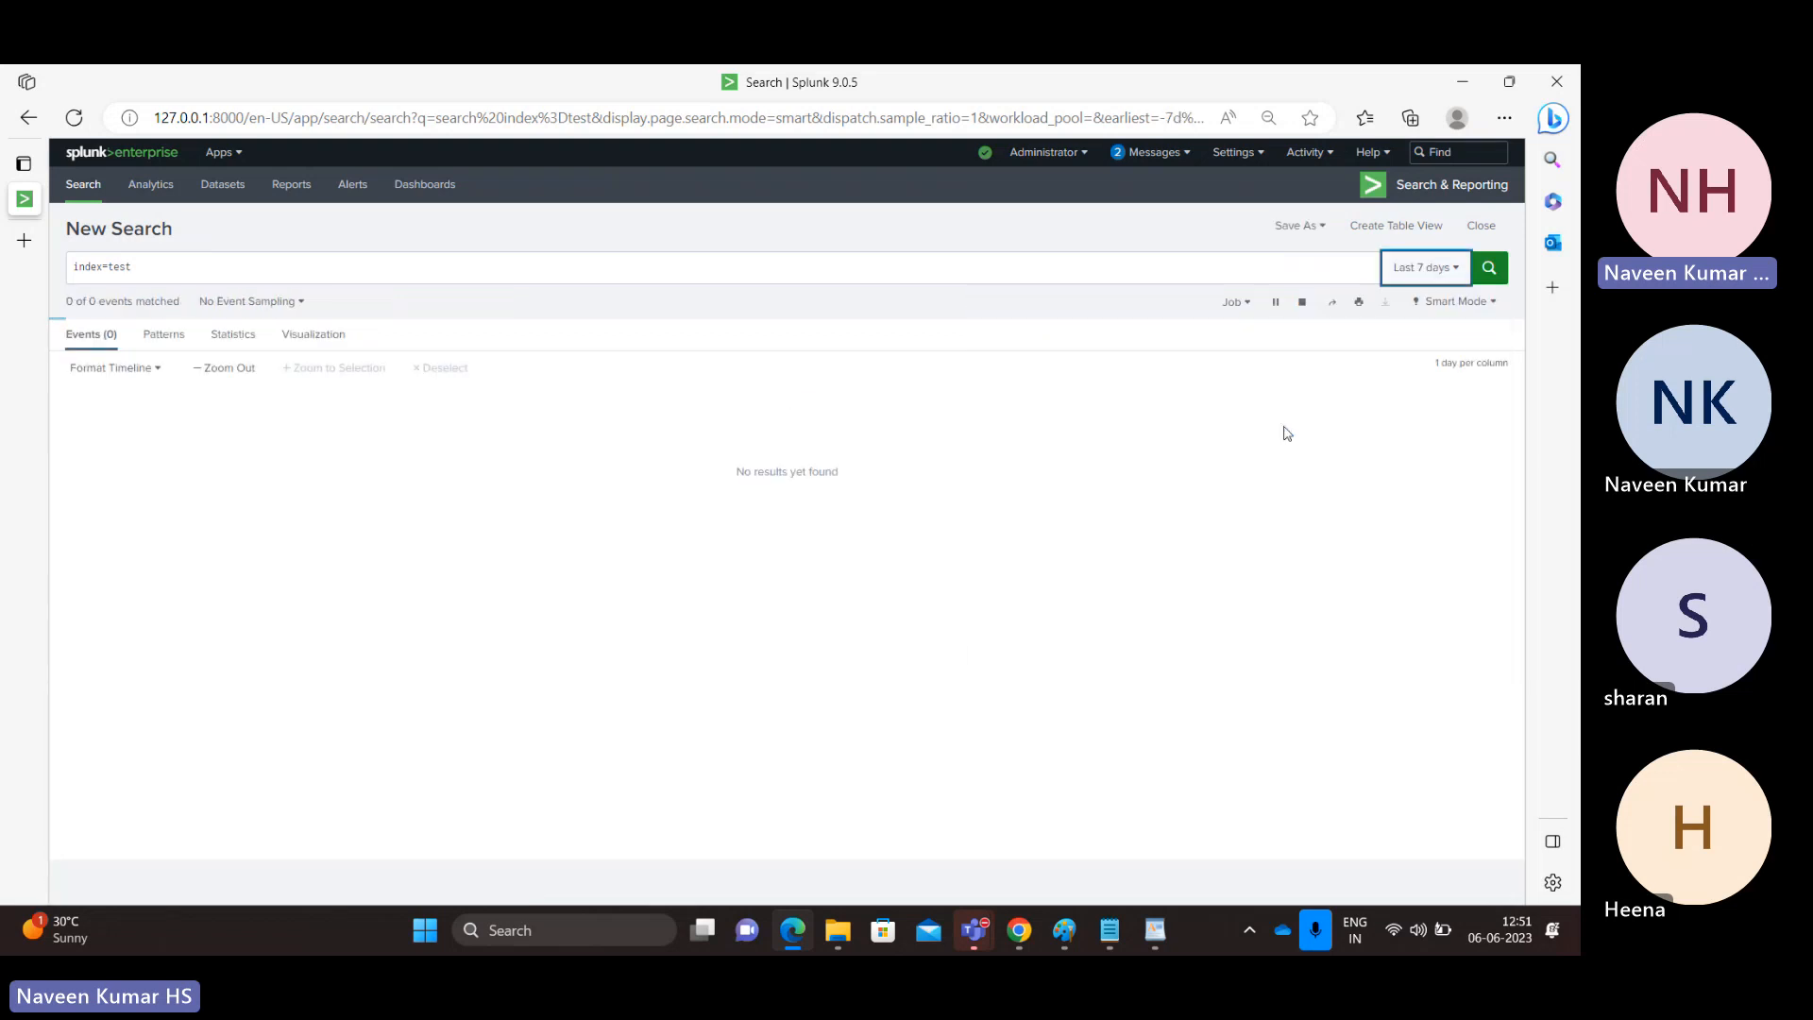
{"action": "double_click", "coordinate": [121, 268]}
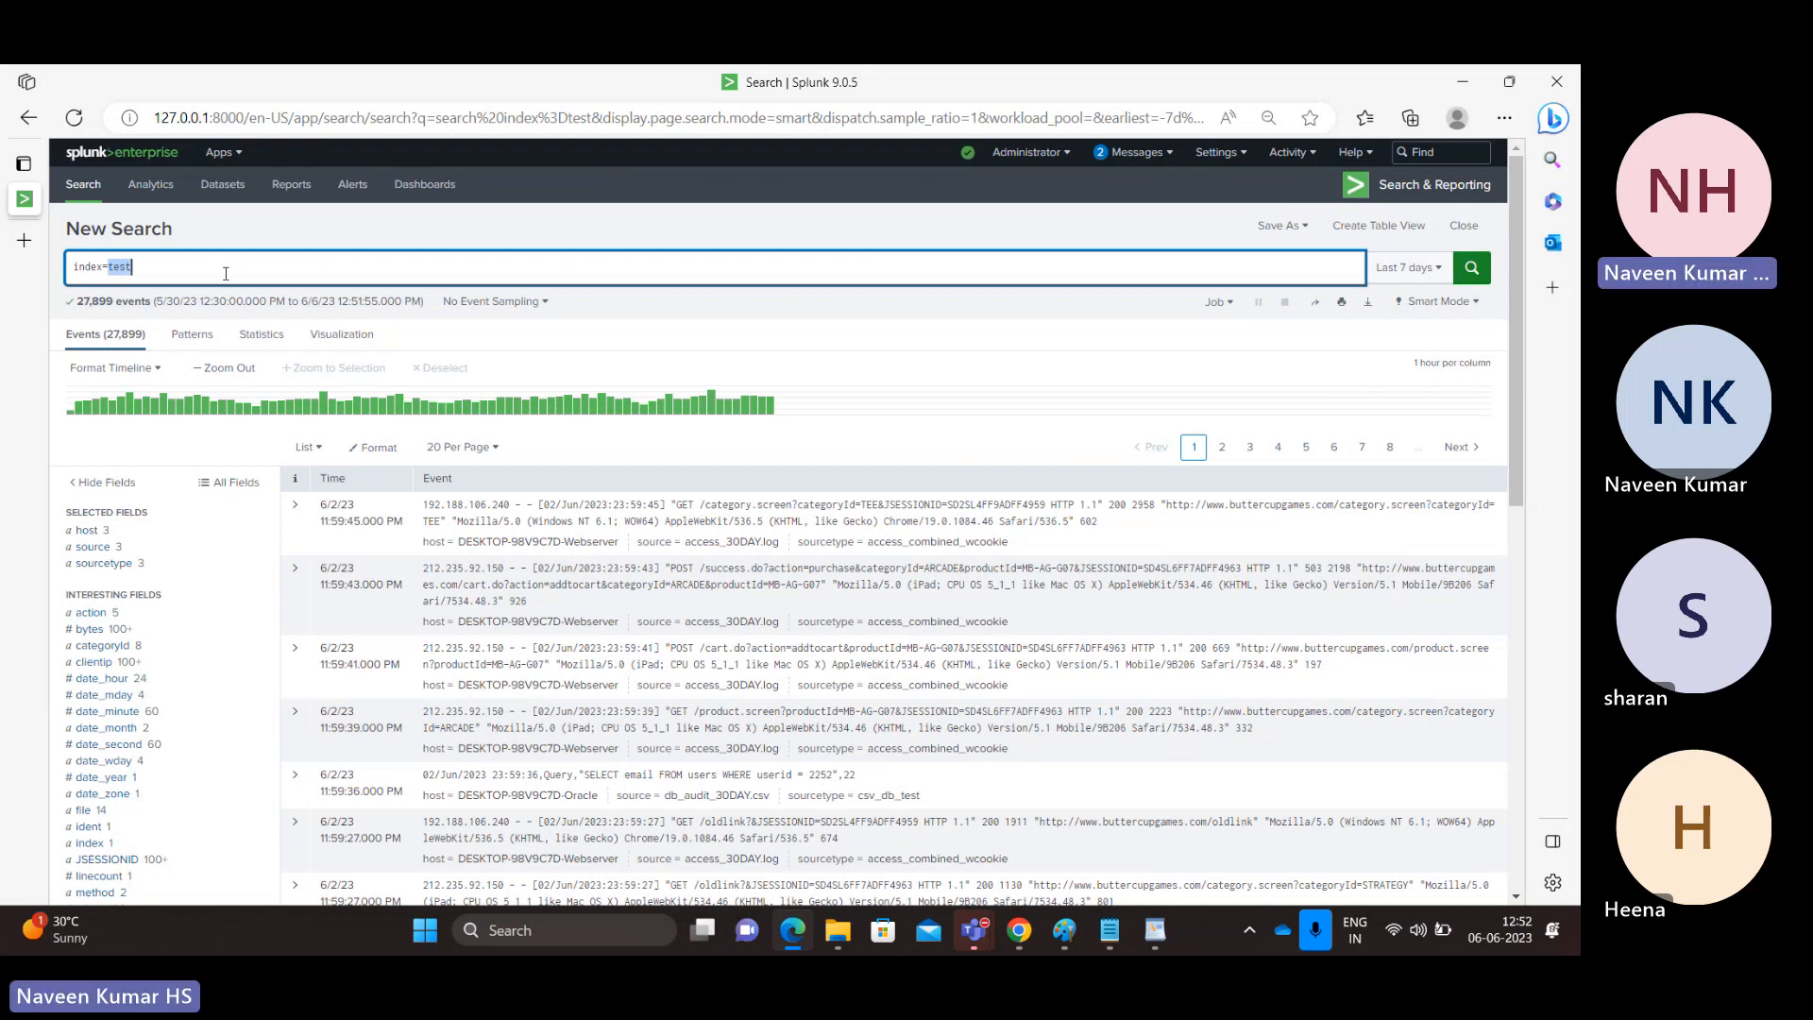
Switch to Notepad, check the entry dates through the end of the linux_s_30DAY log, and return to the Splunk search.
{"action": "key", "text": "alt+Tab"}
{"action": "key", "text": "alt+Tab"}
{"action": "key", "text": "alt+Tab"}
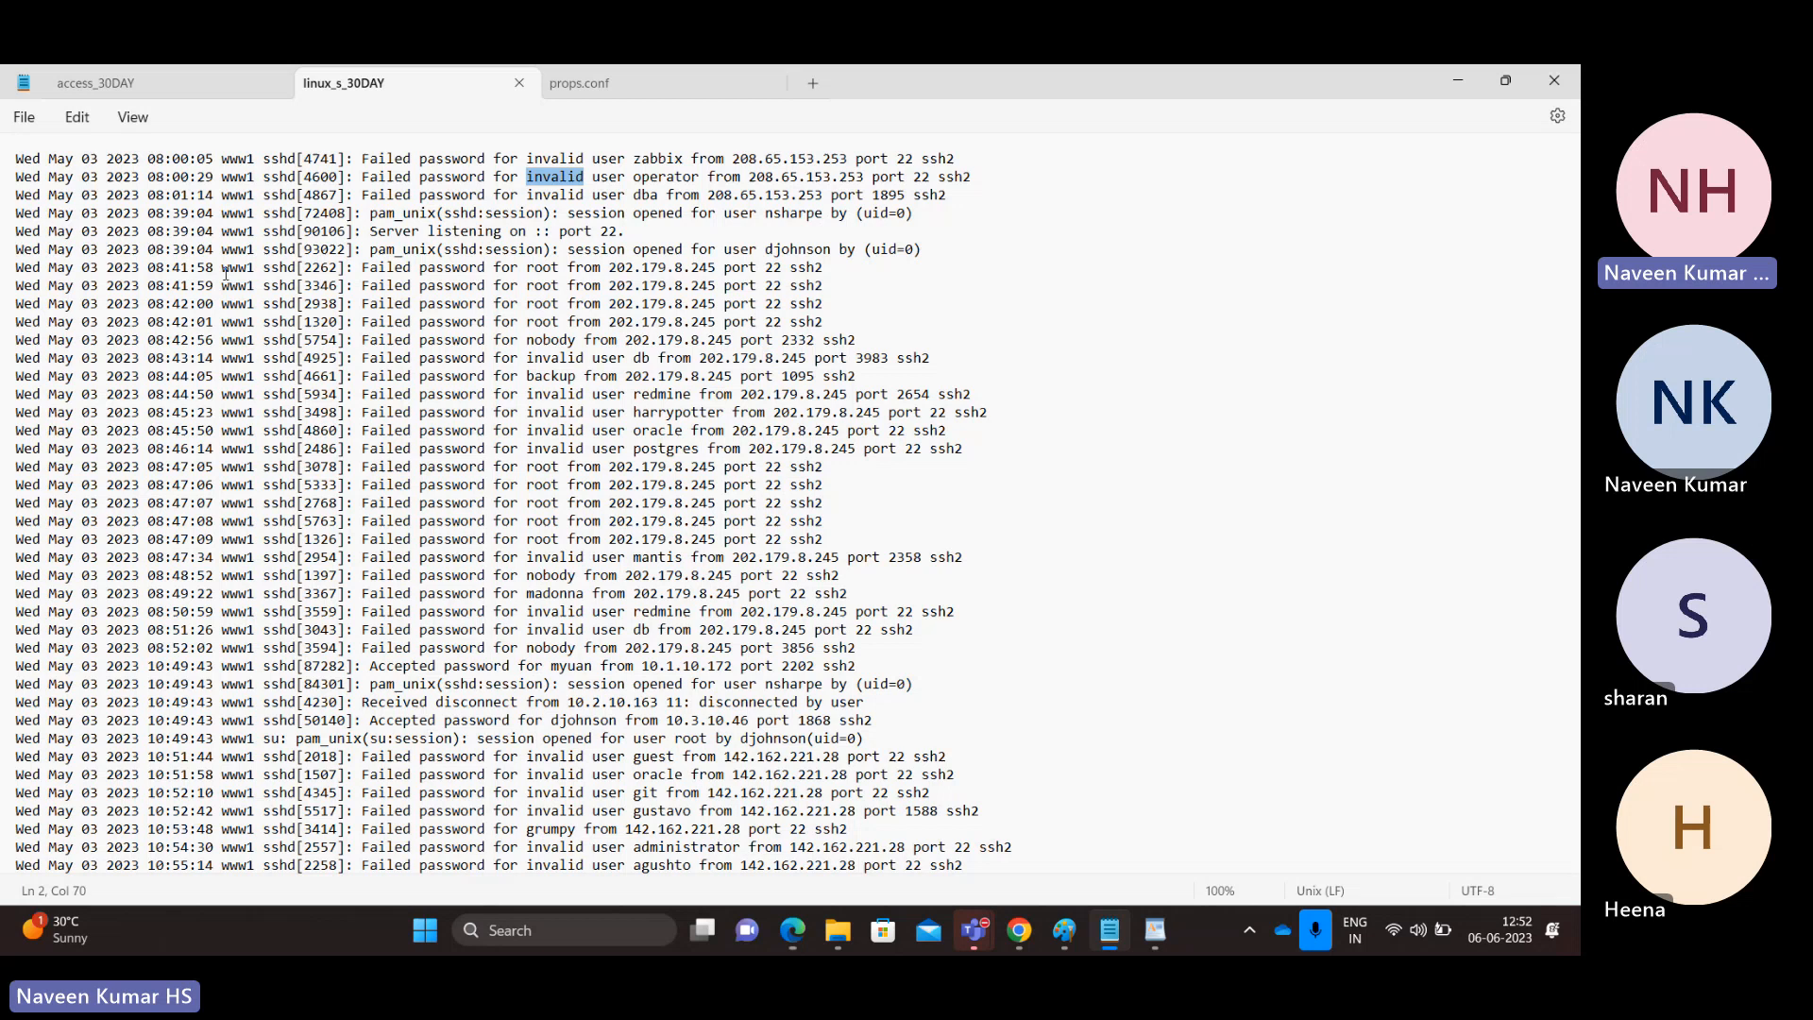
{"action": "left_click", "coordinate": [288, 270]}
{"action": "double_click", "coordinate": [288, 270]}
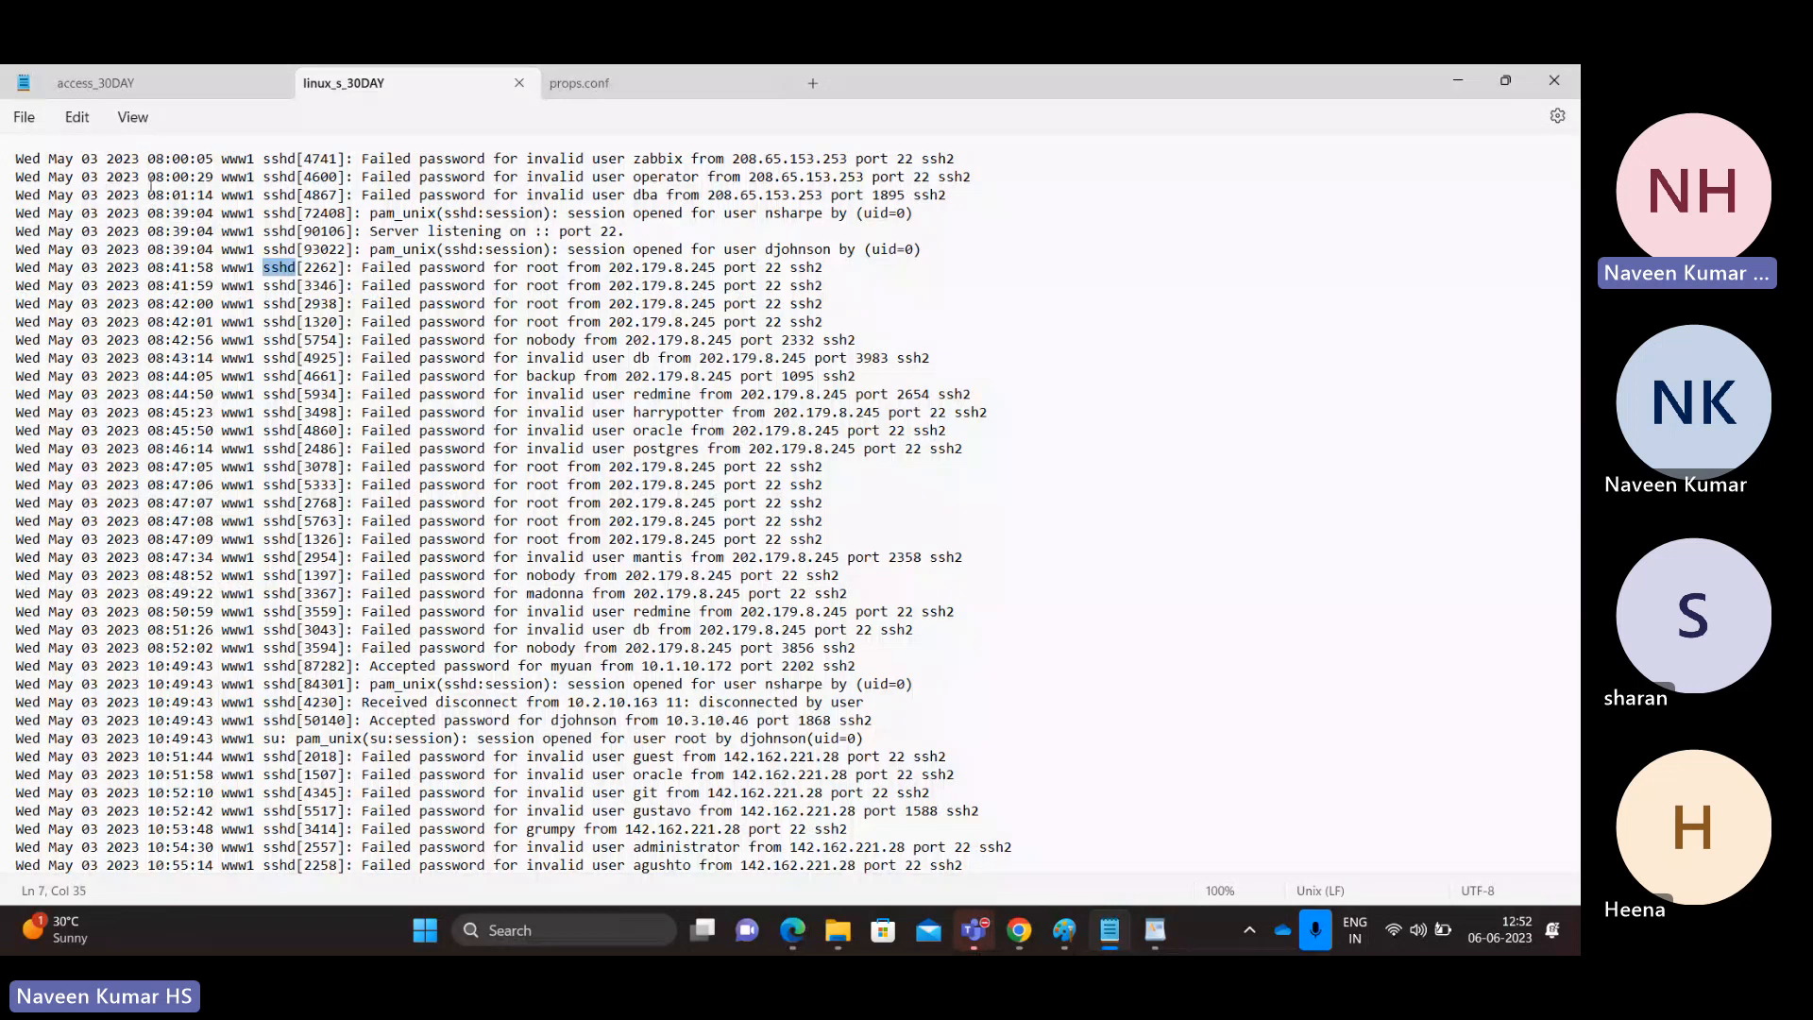
{"action": "key", "text": "ctrl+a"}
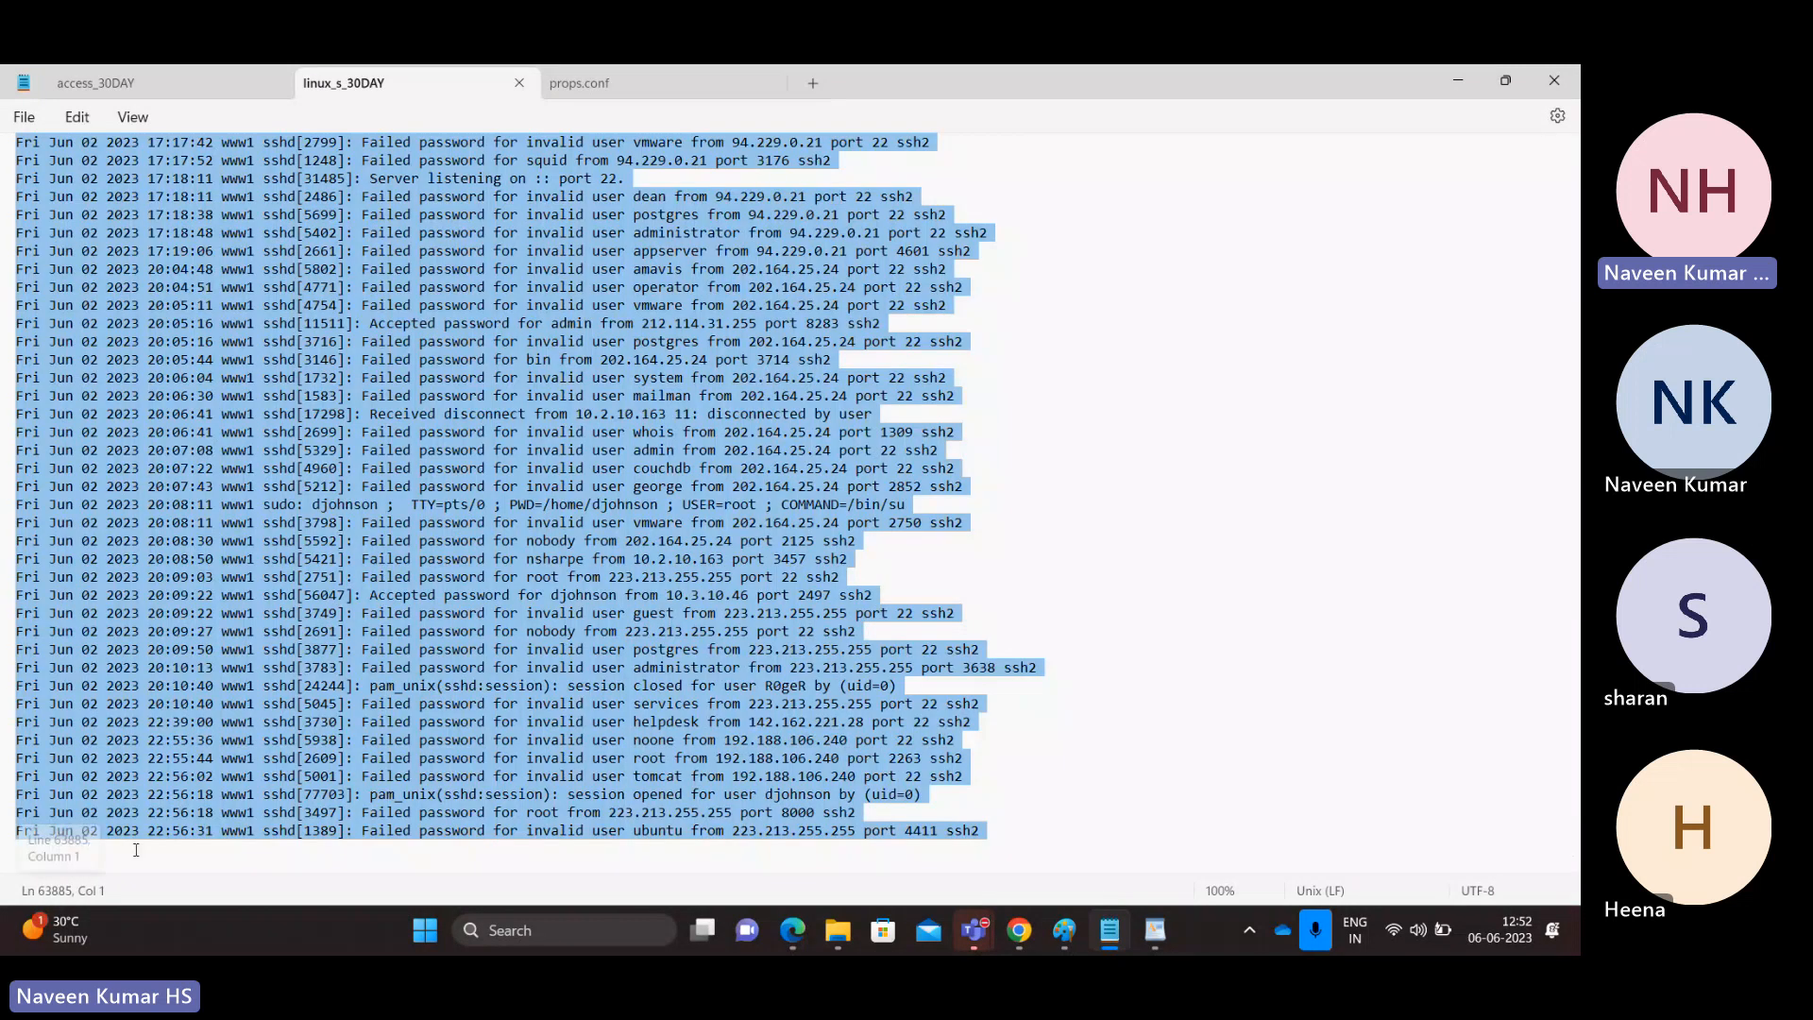
{"action": "left_click", "coordinate": [351, 668]}
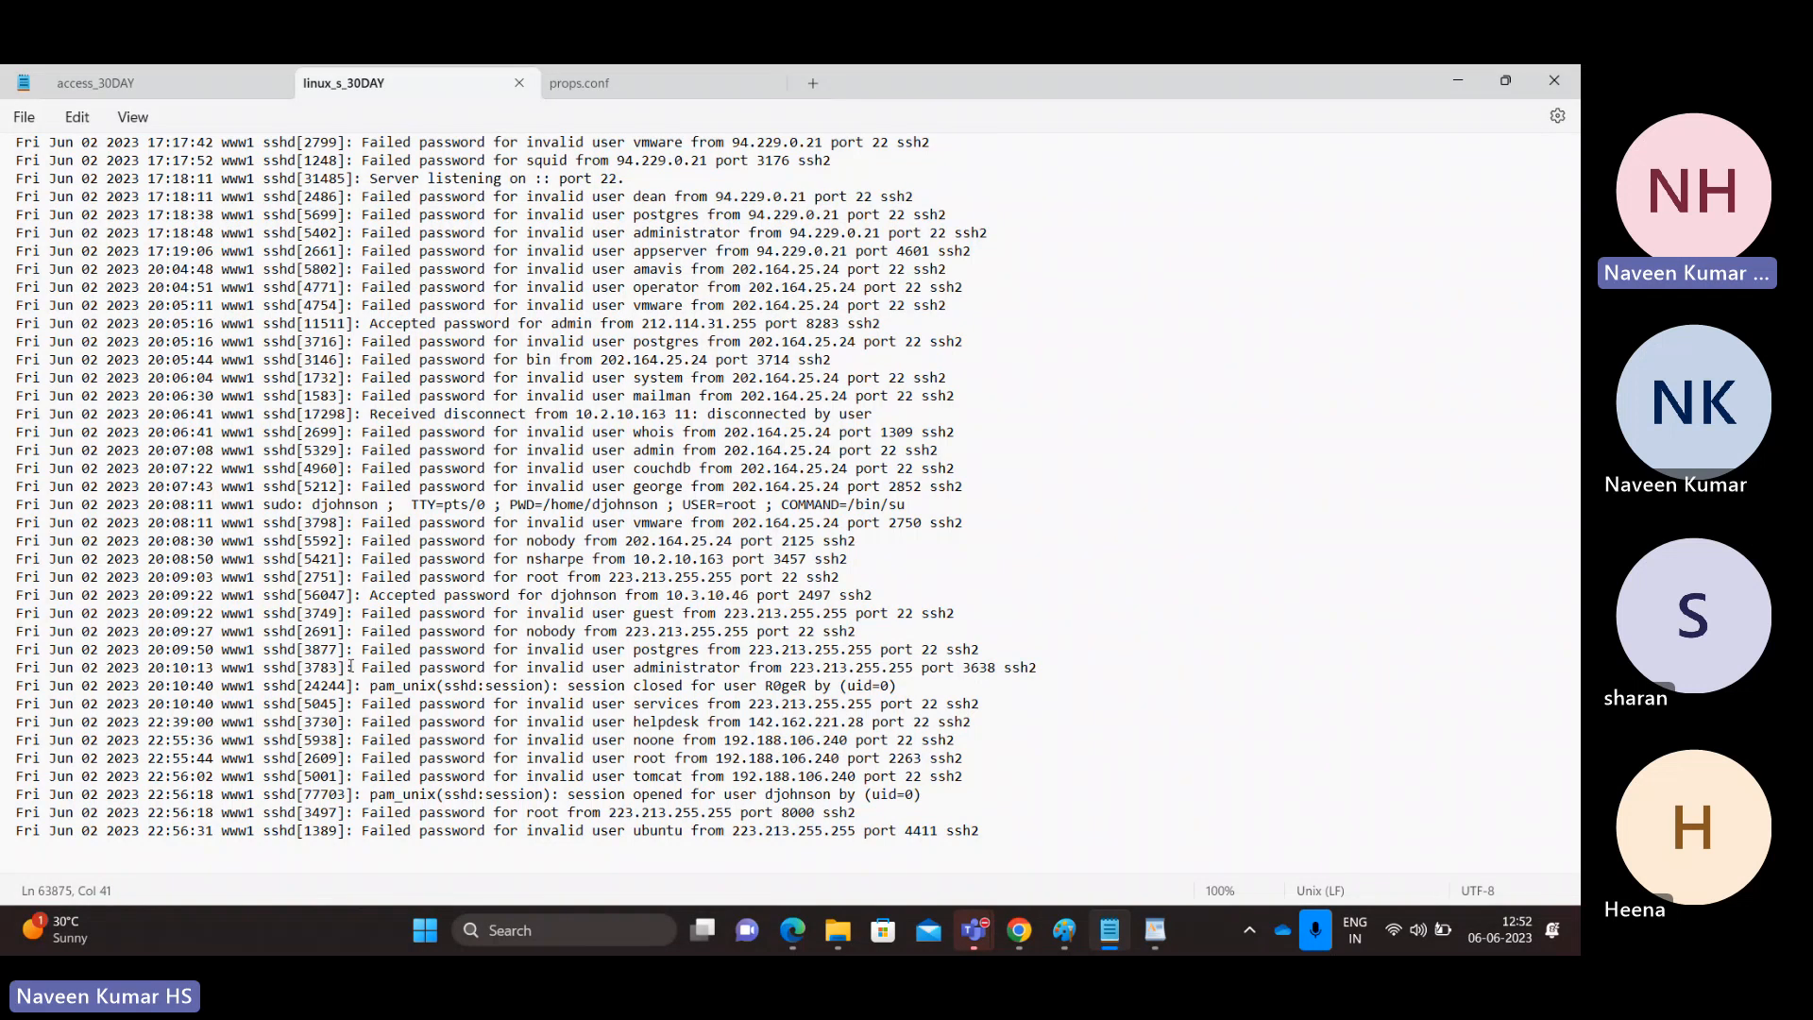
{"action": "key", "text": "alt+Tab"}
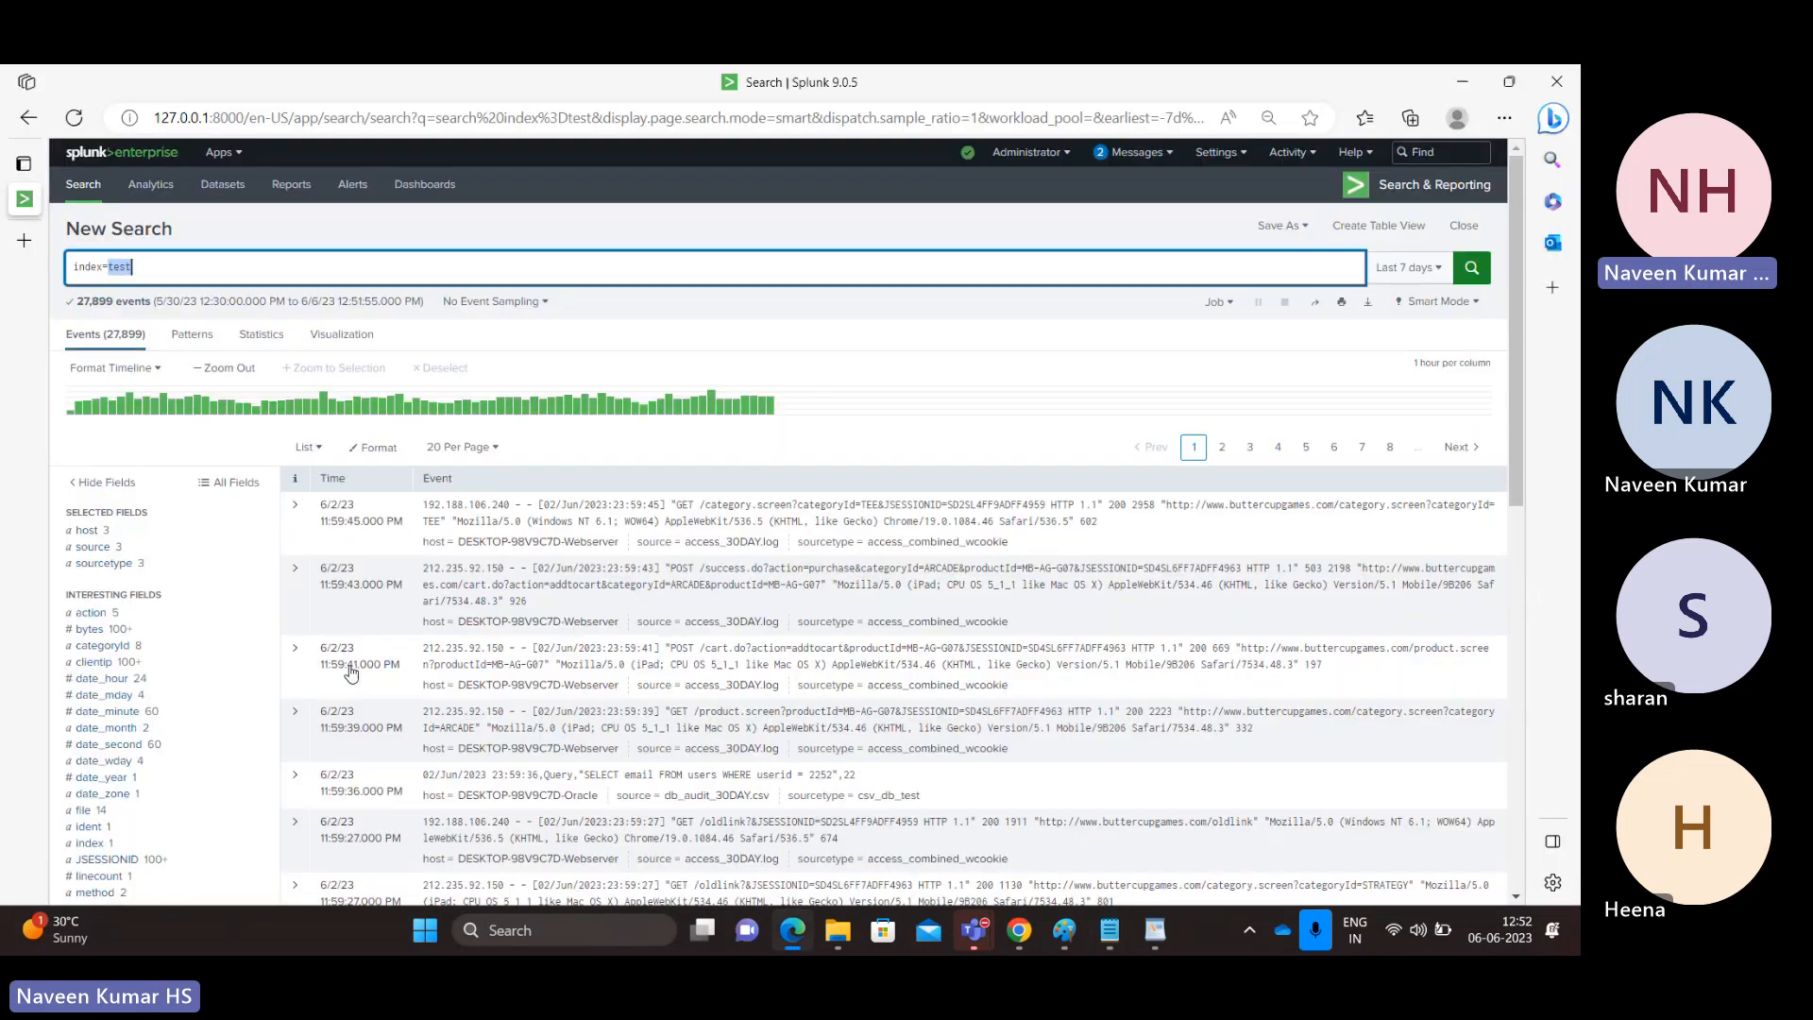
Run the index=test search over all time.
{"action": "left_click", "coordinate": [1426, 269]}
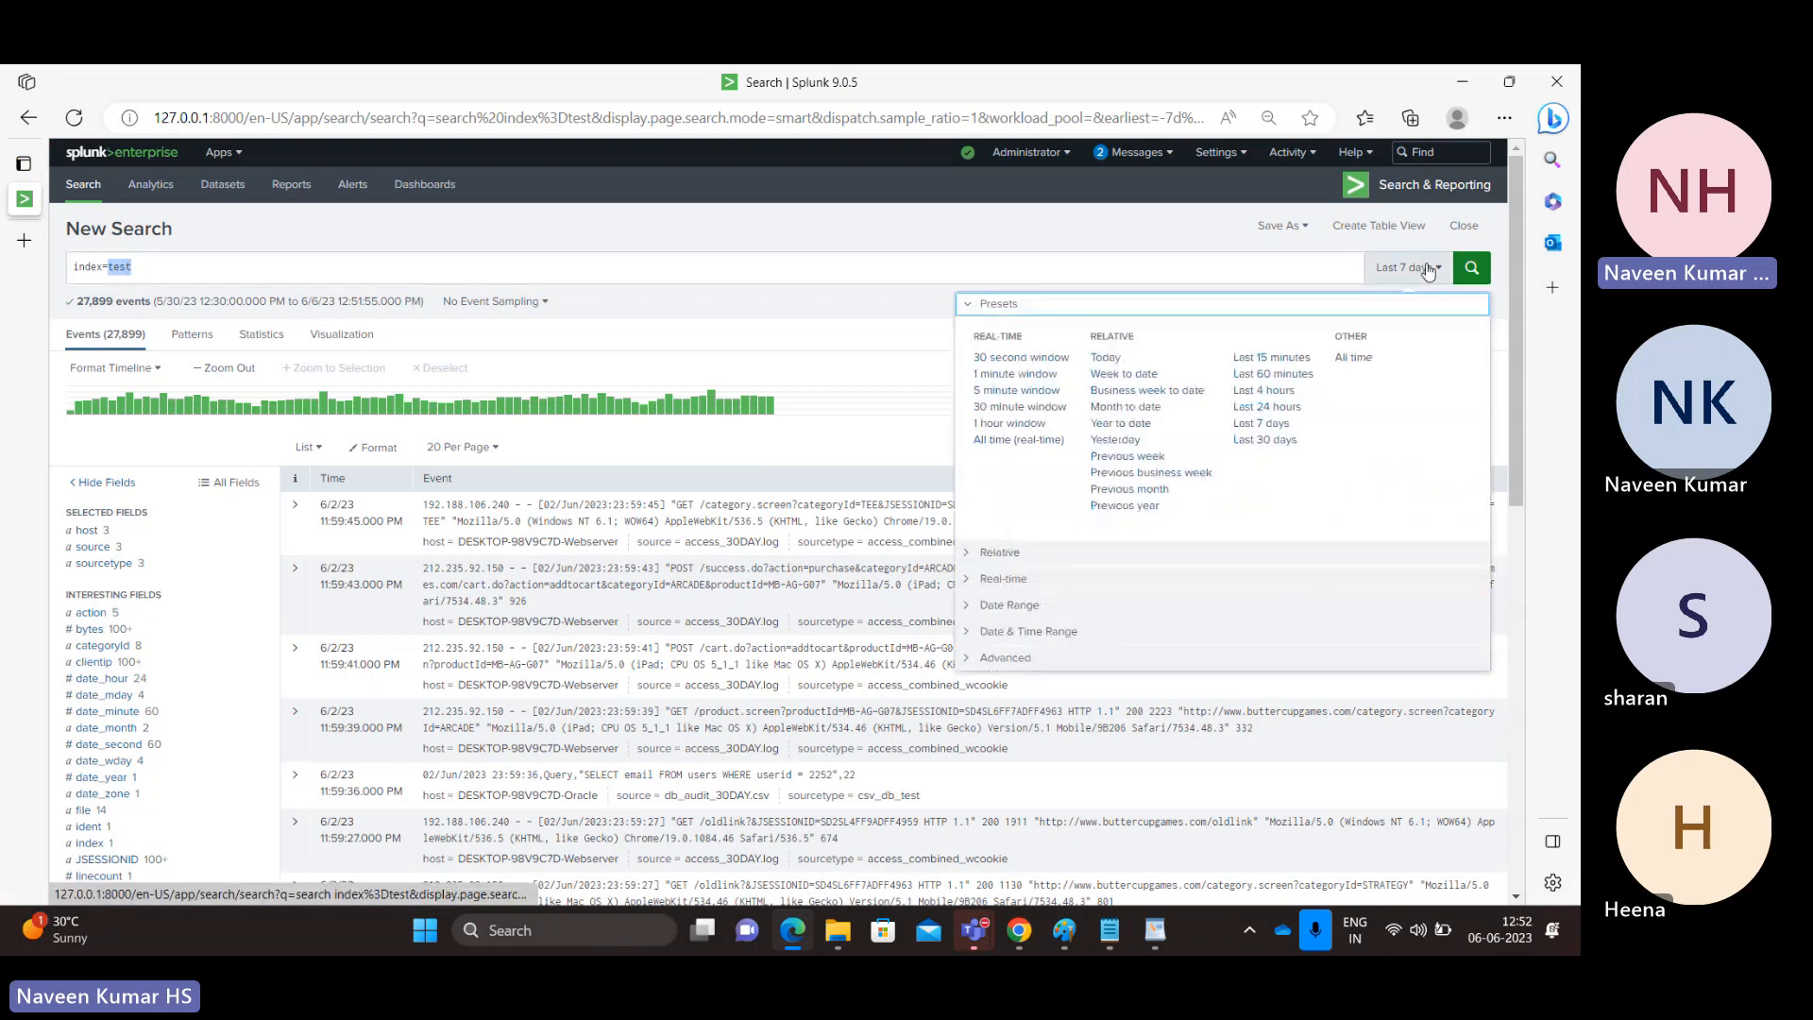
{"action": "left_click", "coordinate": [1356, 360]}
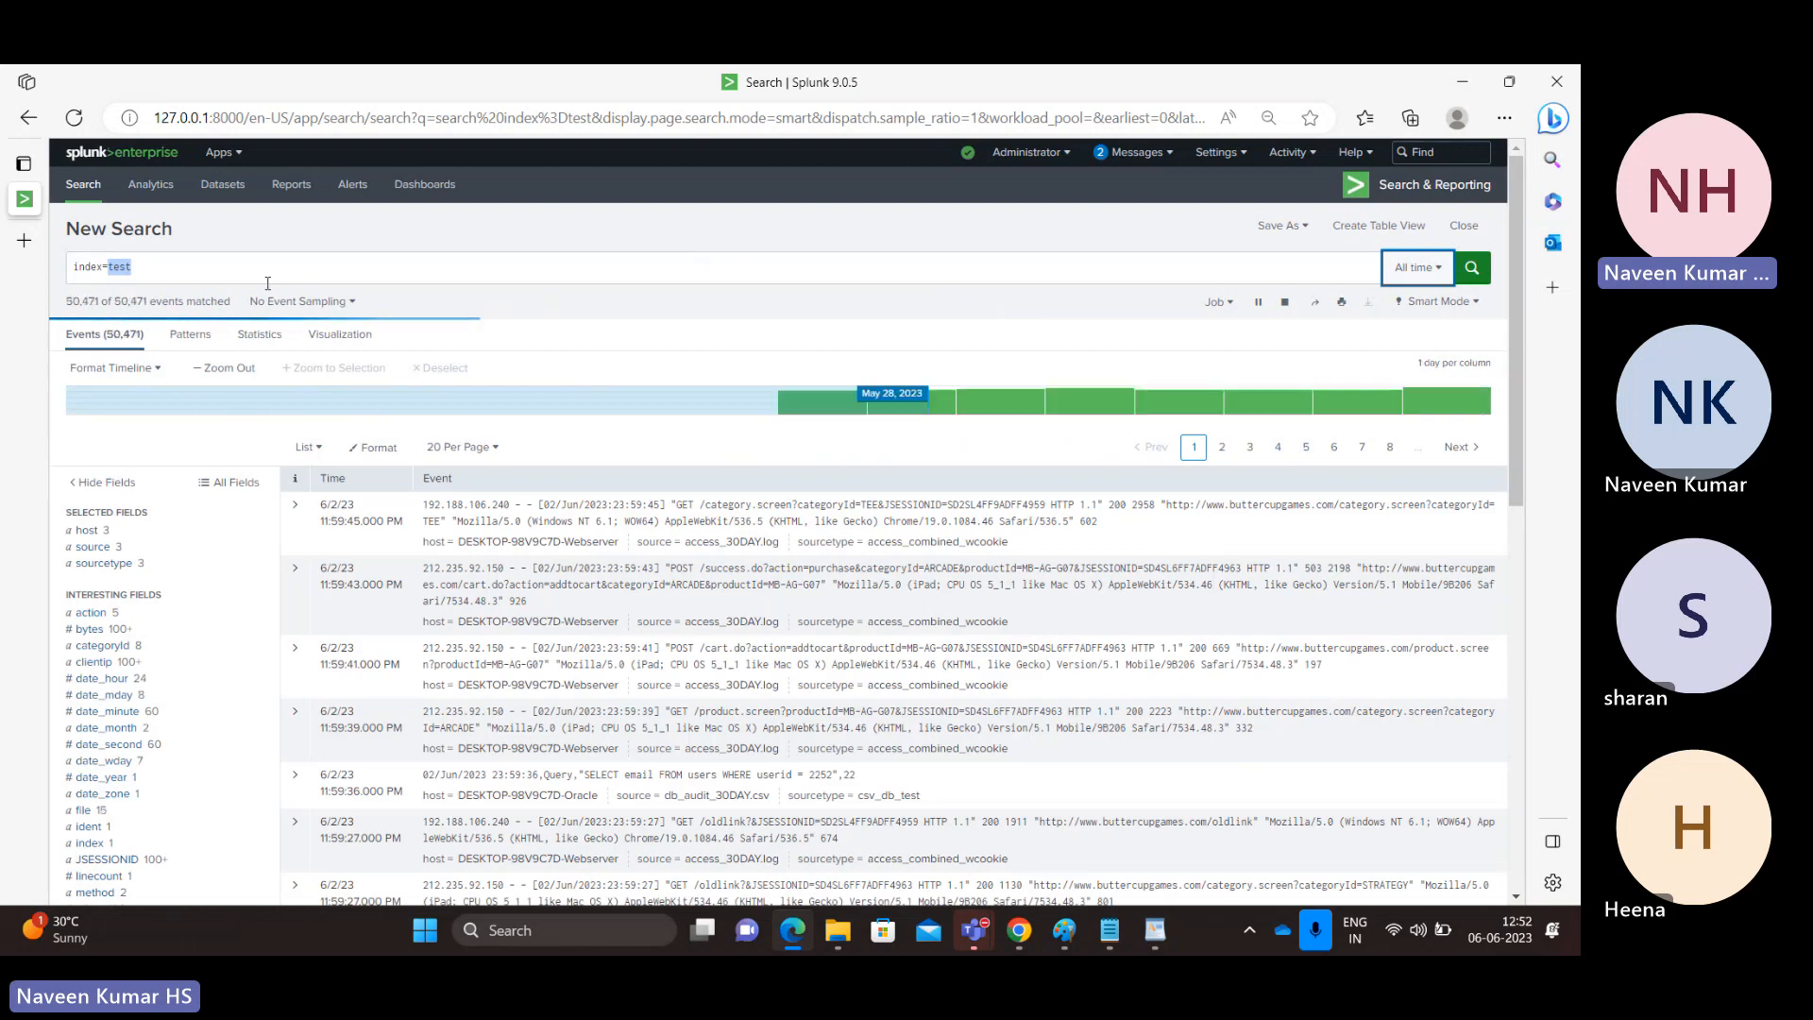
{"action": "left_click", "coordinate": [268, 282]}
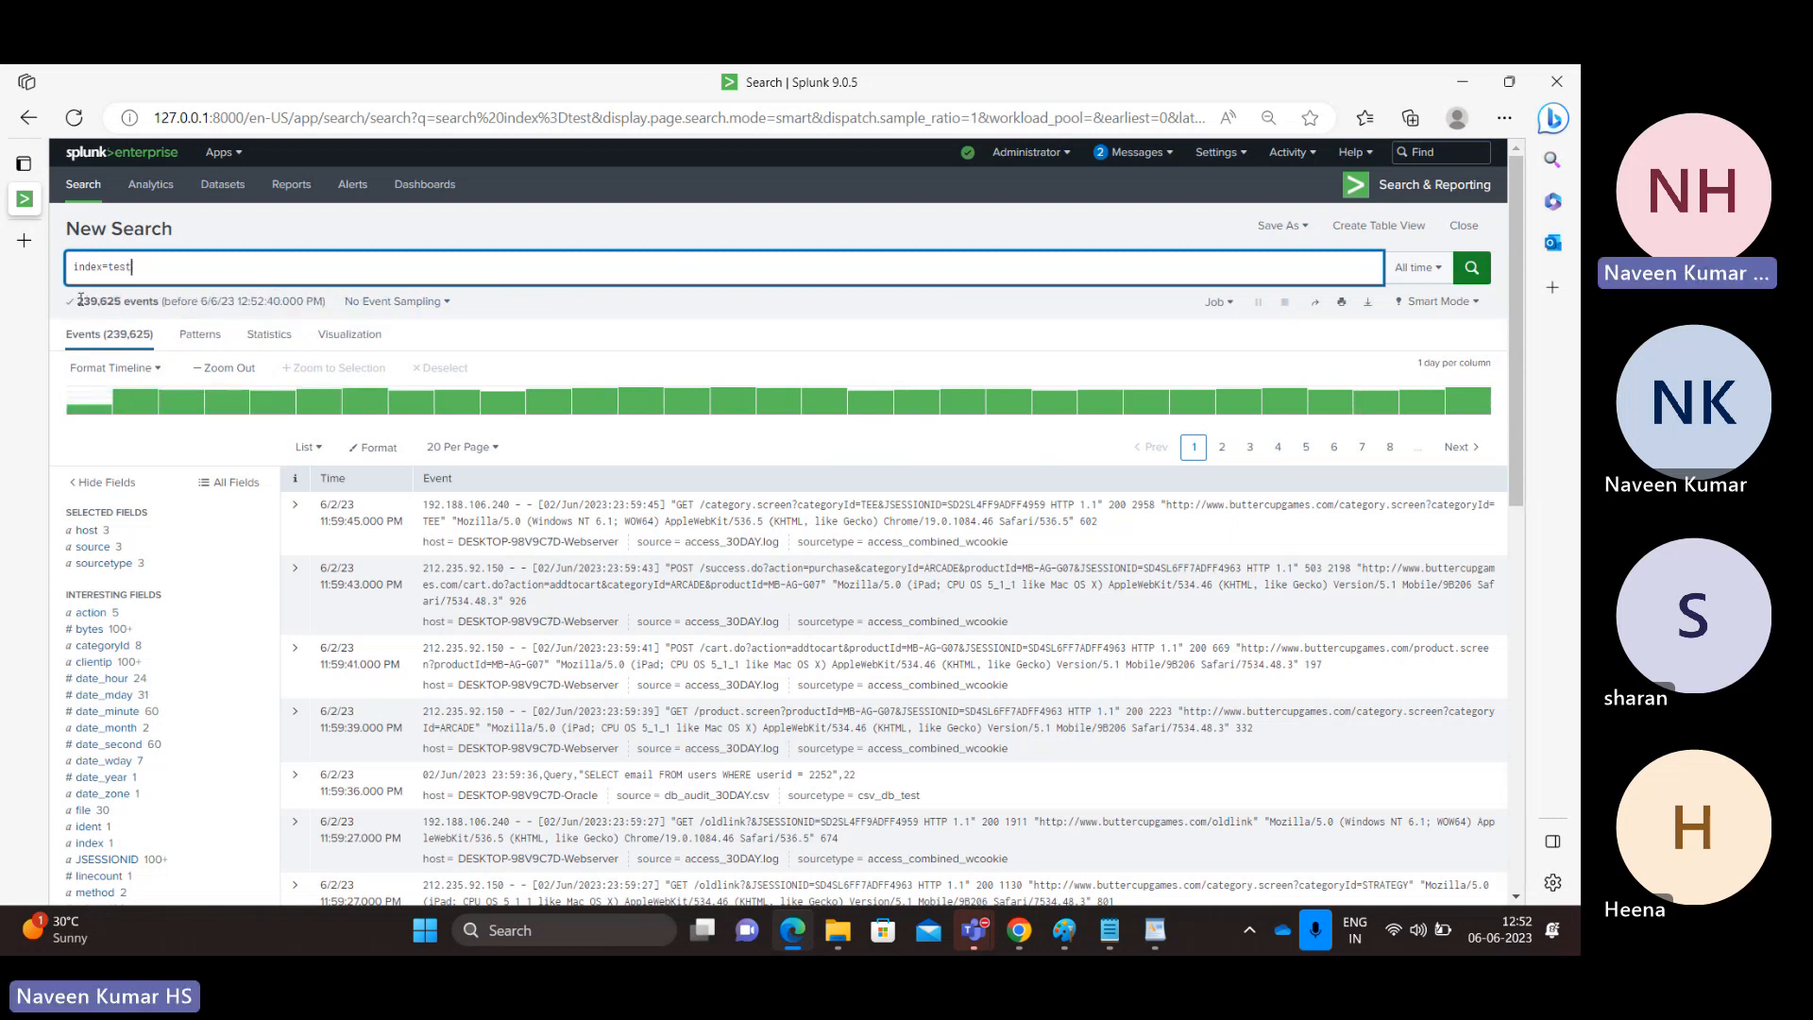
{"action": "double_click", "coordinate": [123, 268]}
{"action": "left_click", "coordinate": [150, 265]}
Switch to File Explorer to review the source log files in the tmp folder, and return to the index=test search.
{"action": "key", "text": "alt+Tab"}
{"action": "key", "text": "alt+Tab"}
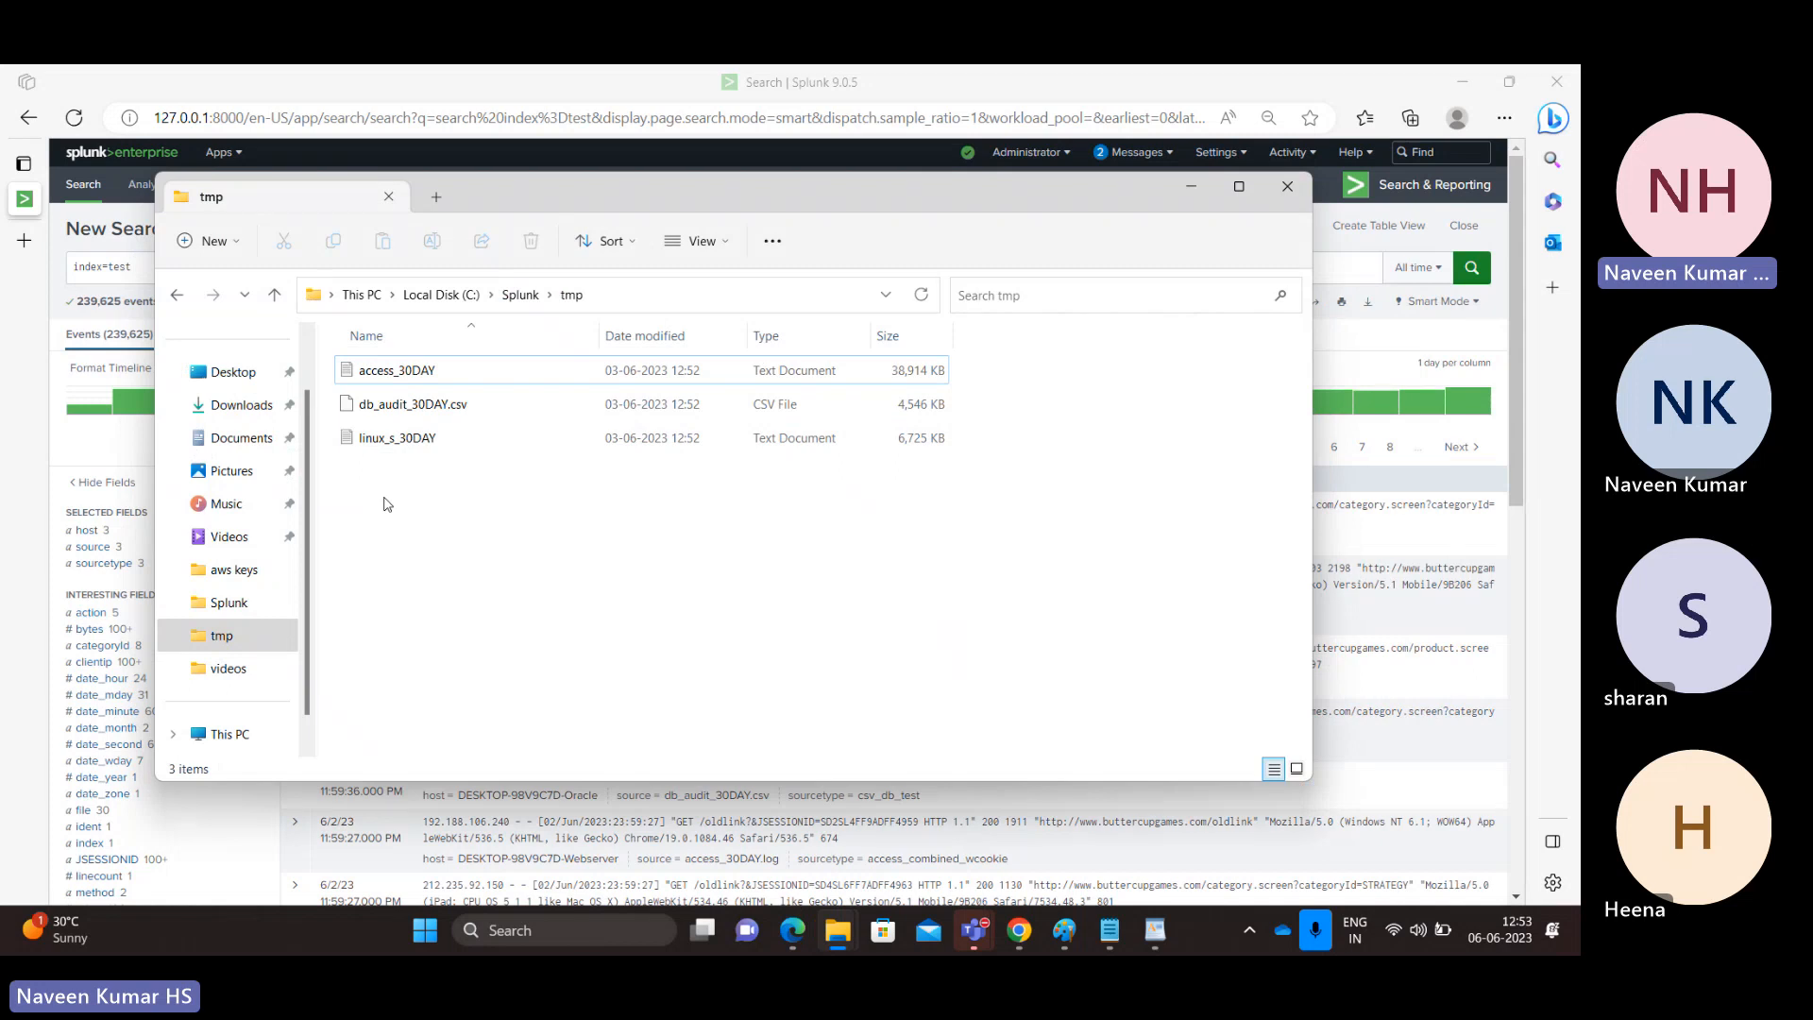
{"action": "left_click", "coordinate": [403, 382]}
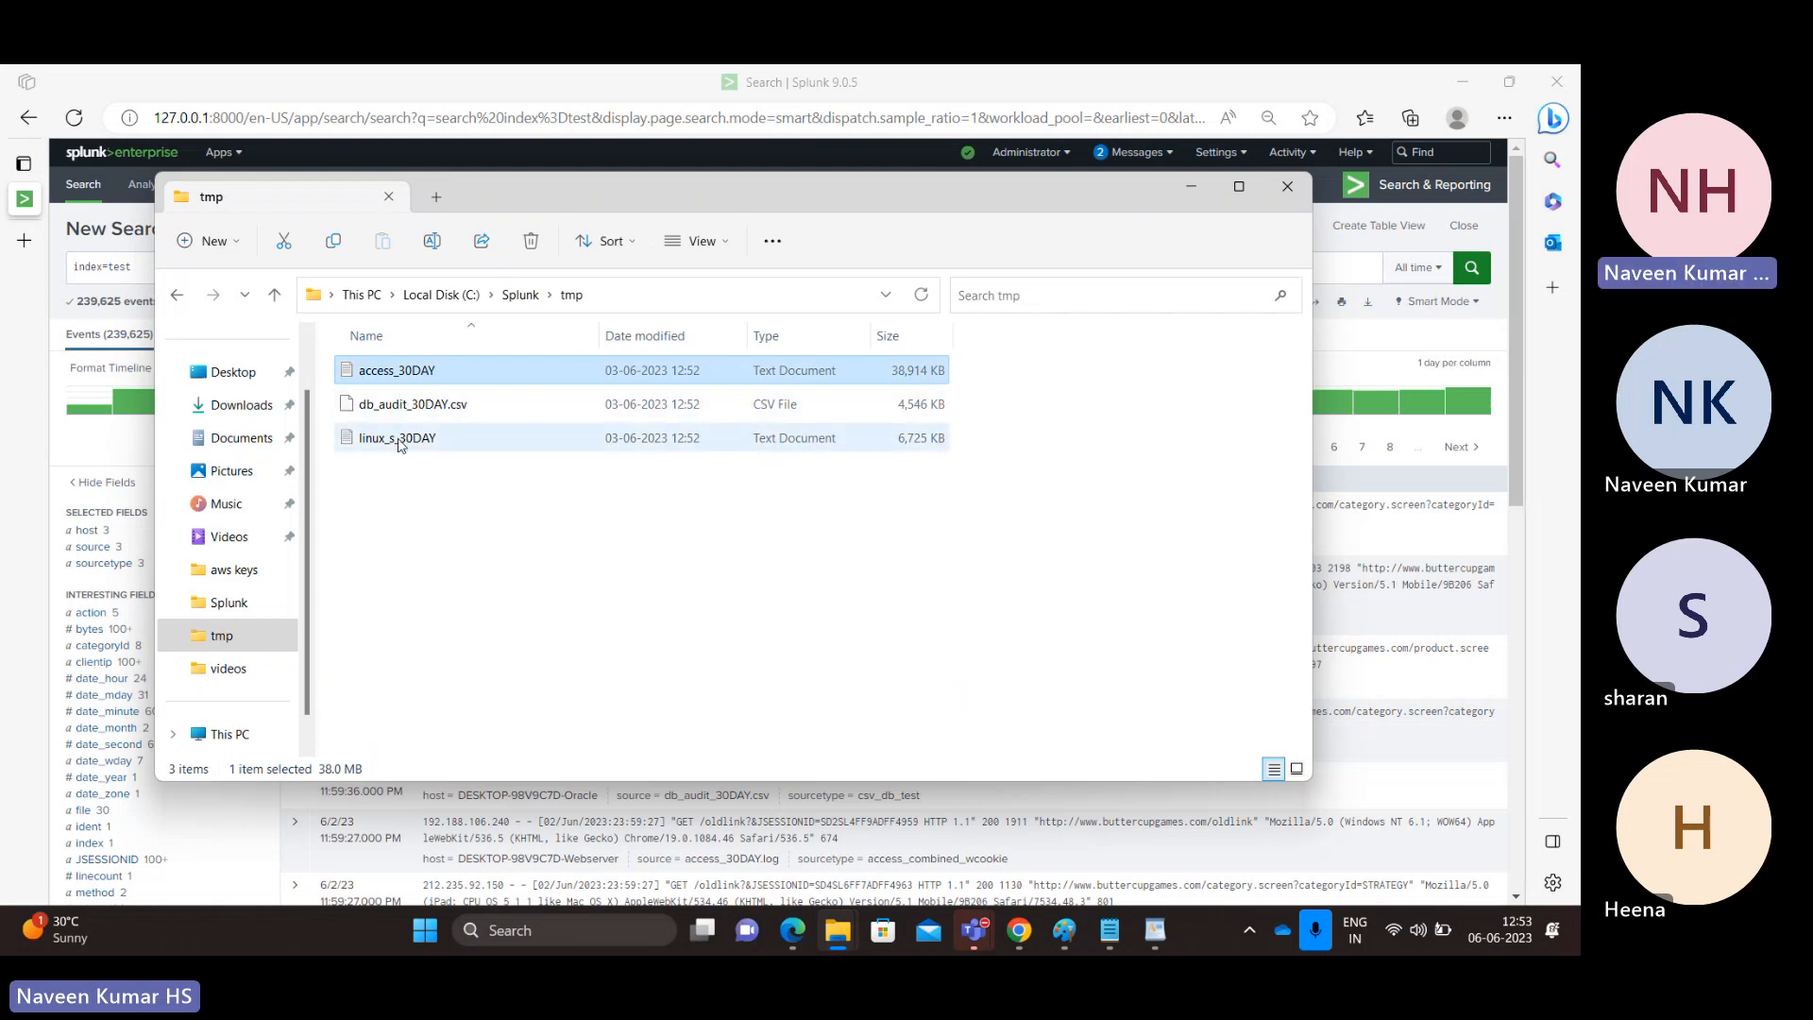
{"action": "left_click", "coordinate": [1188, 186]}
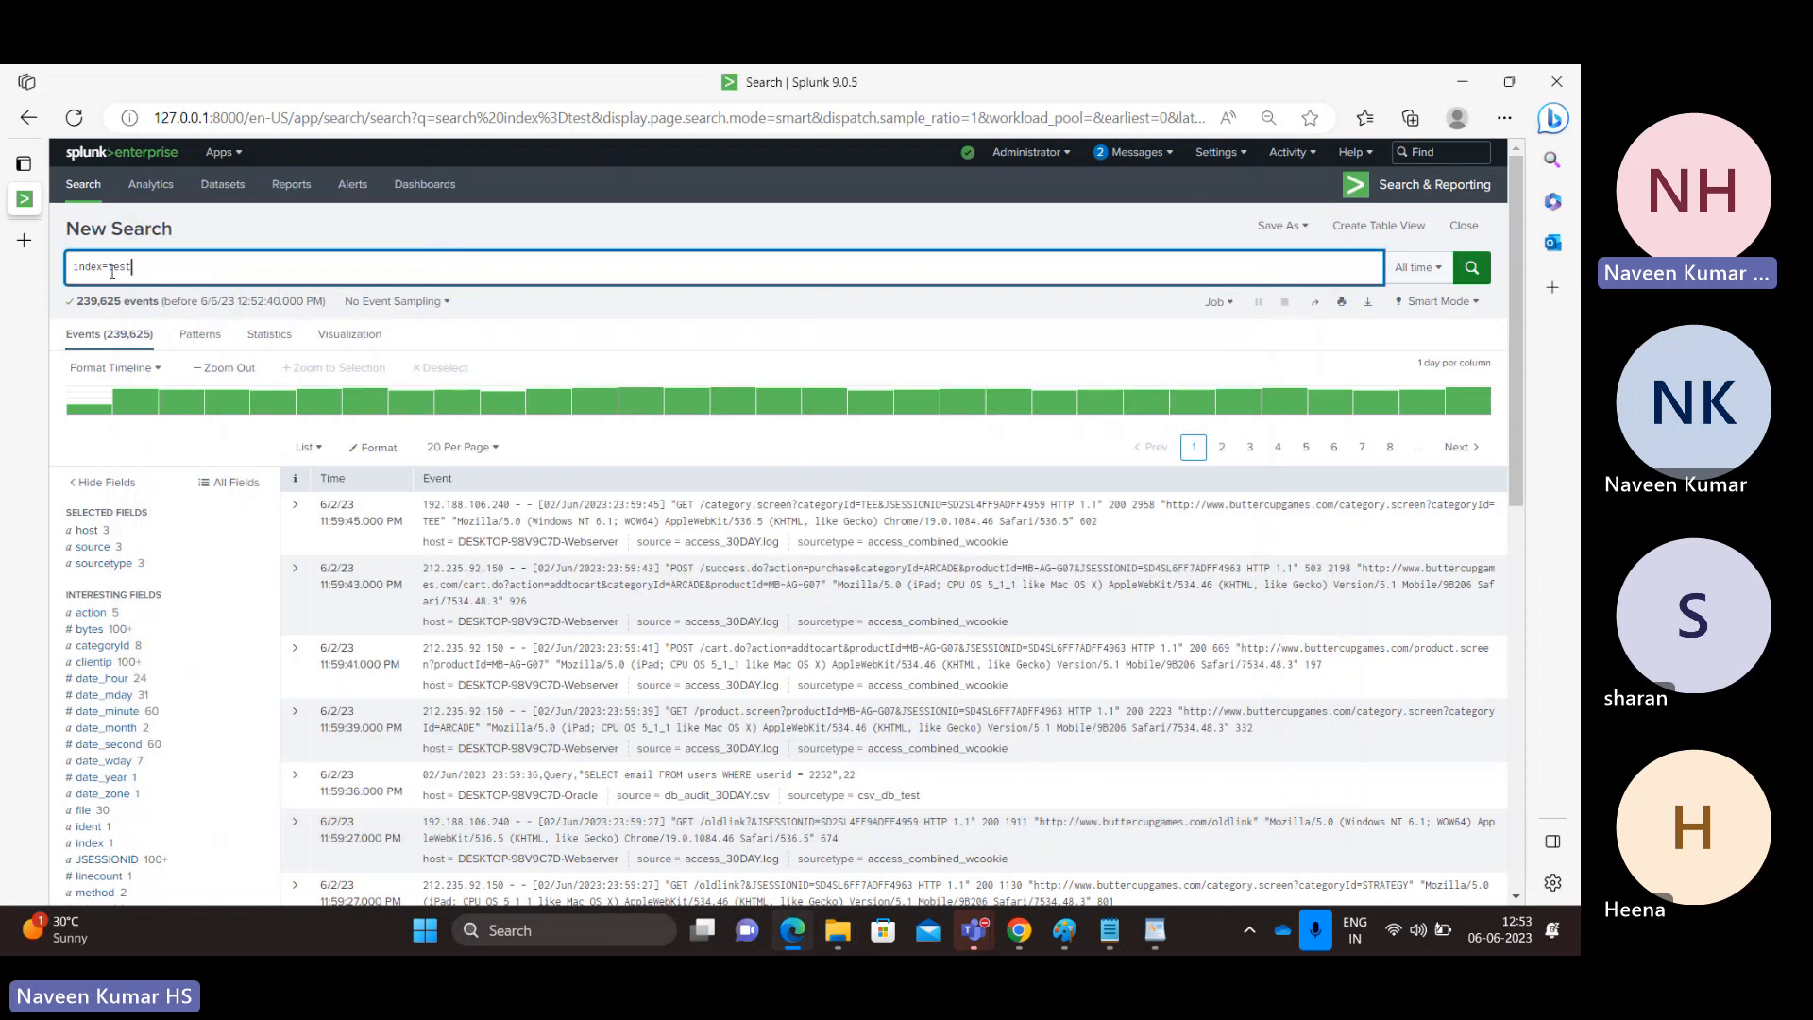
{"action": "double_click", "coordinate": [120, 268]}
{"action": "left_click", "coordinate": [171, 267]}
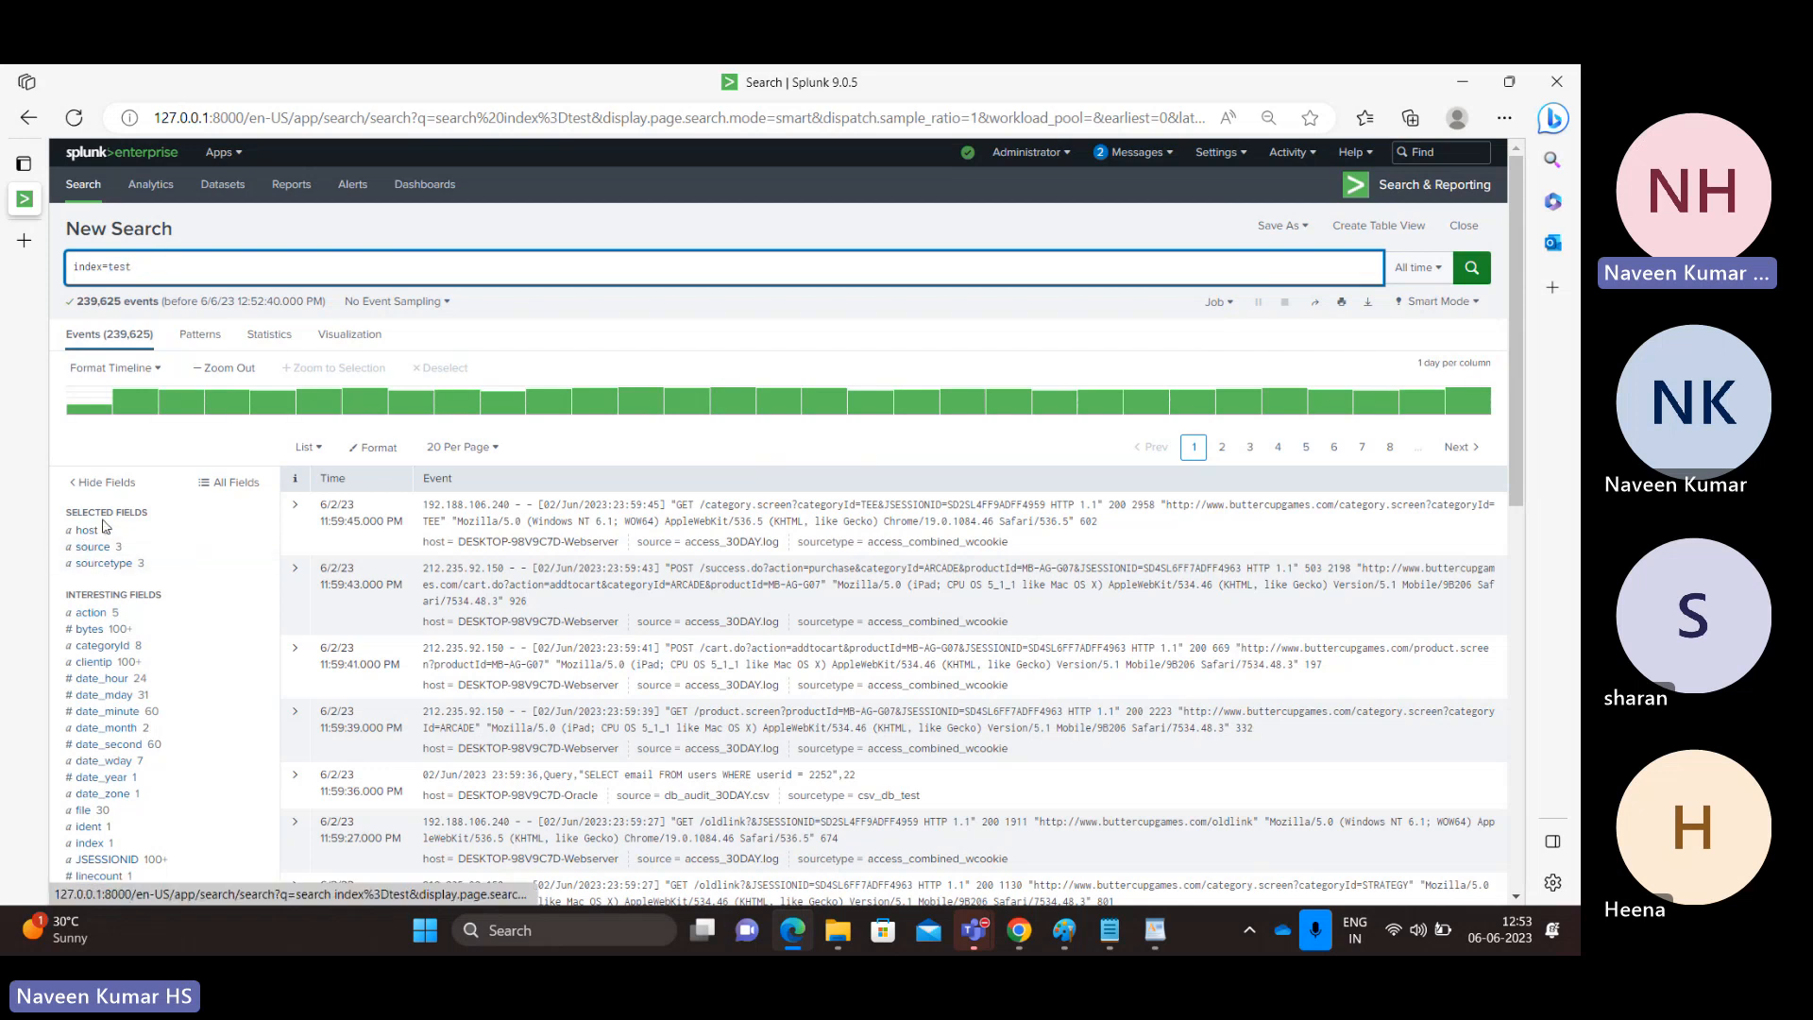
Examine the values of the host, source and sourcetype fields for the index=test events.
{"action": "left_click", "coordinate": [89, 532]}
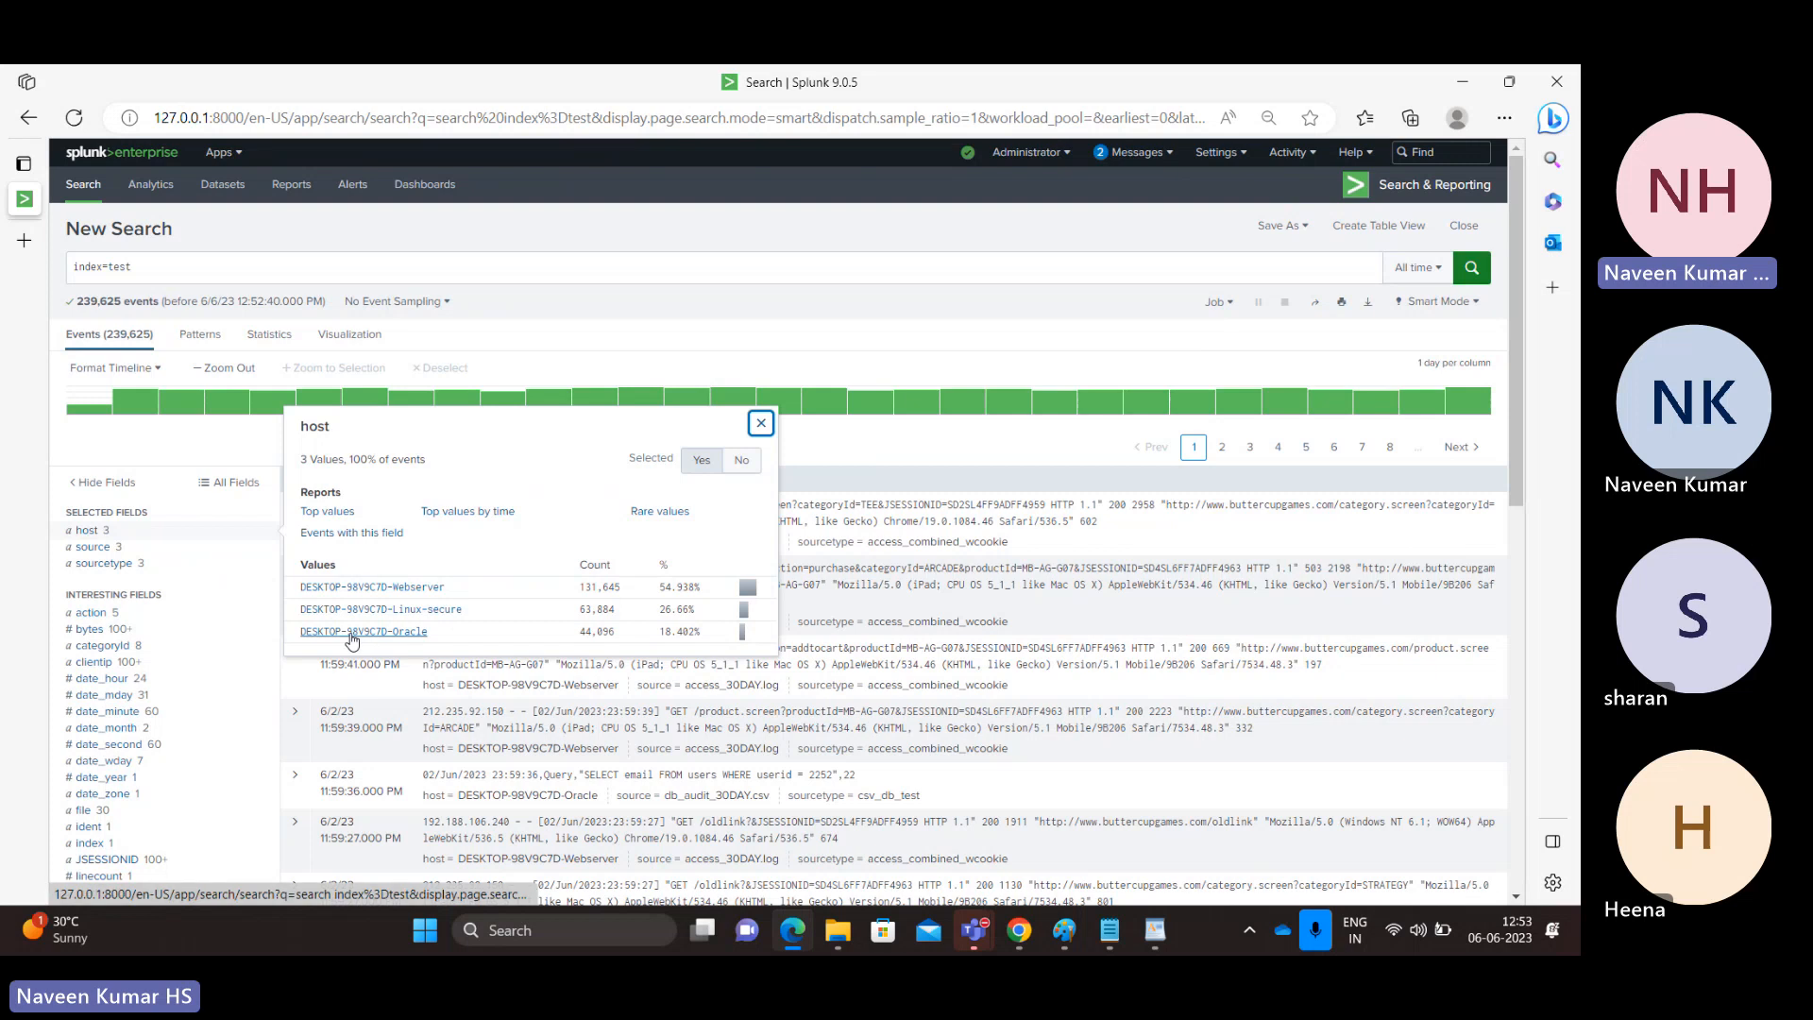
{"action": "left_click", "coordinate": [100, 550]}
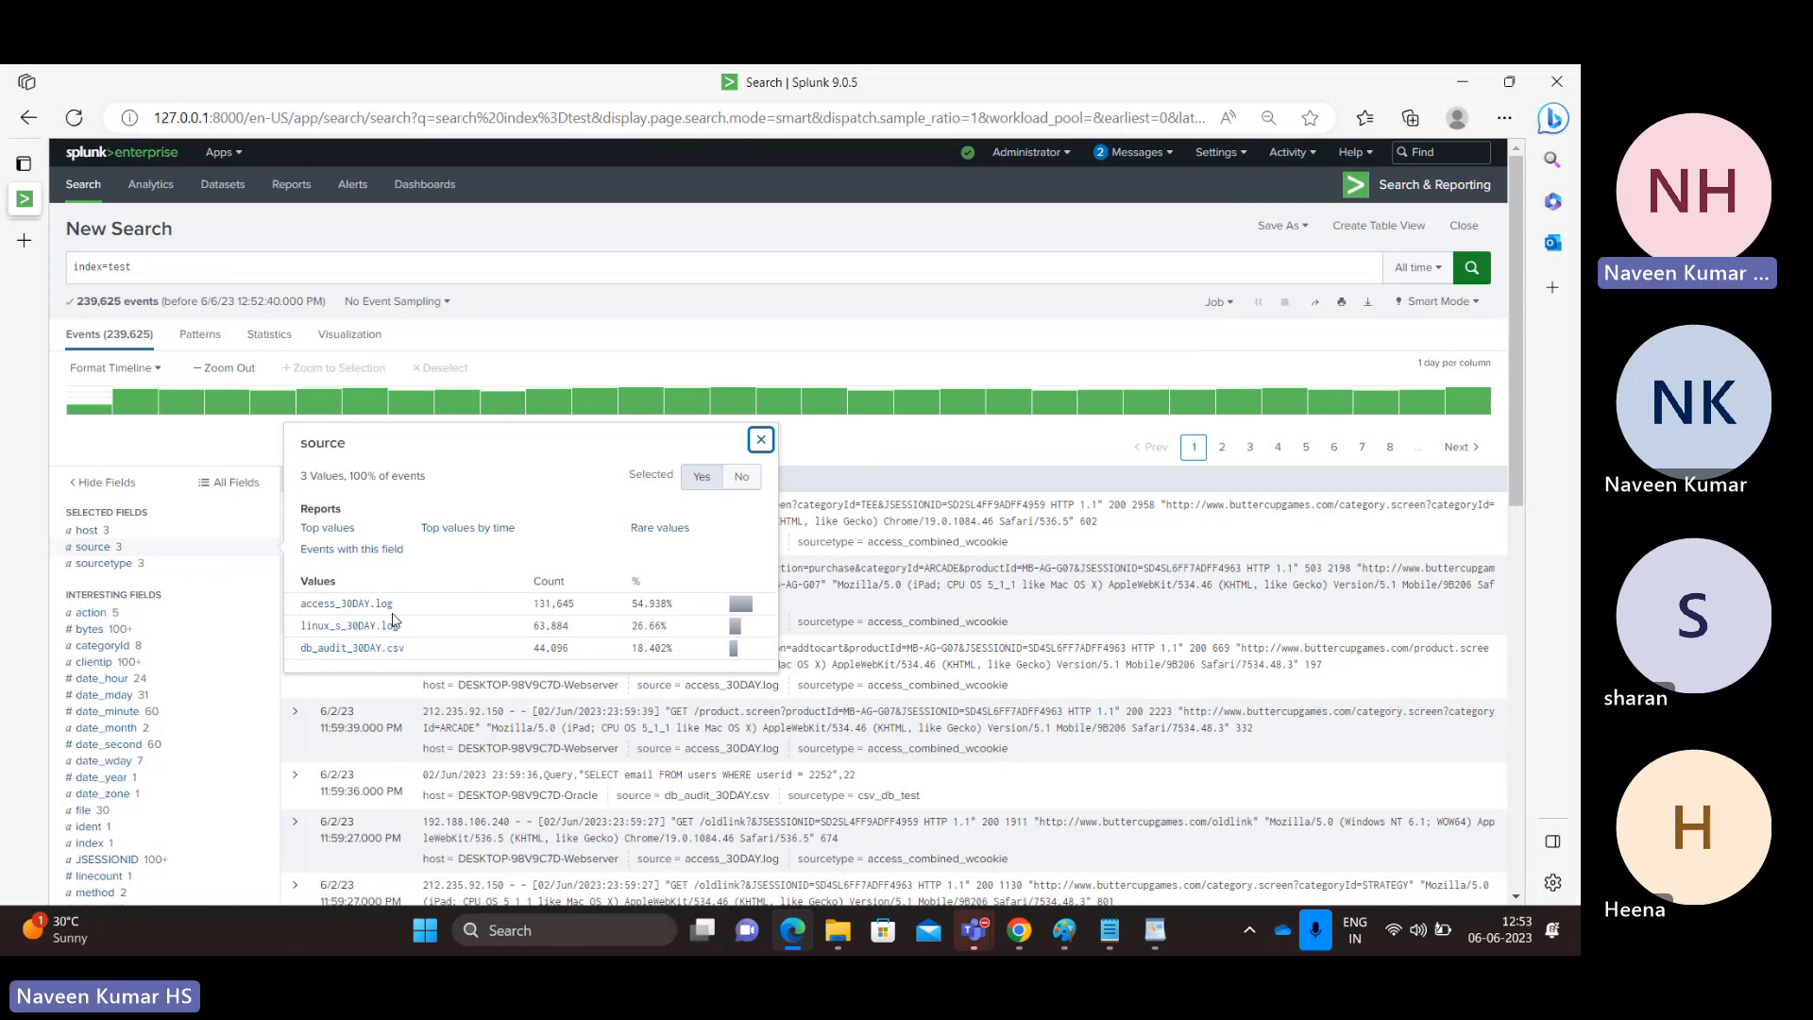
{"action": "left_click", "coordinate": [121, 565]}
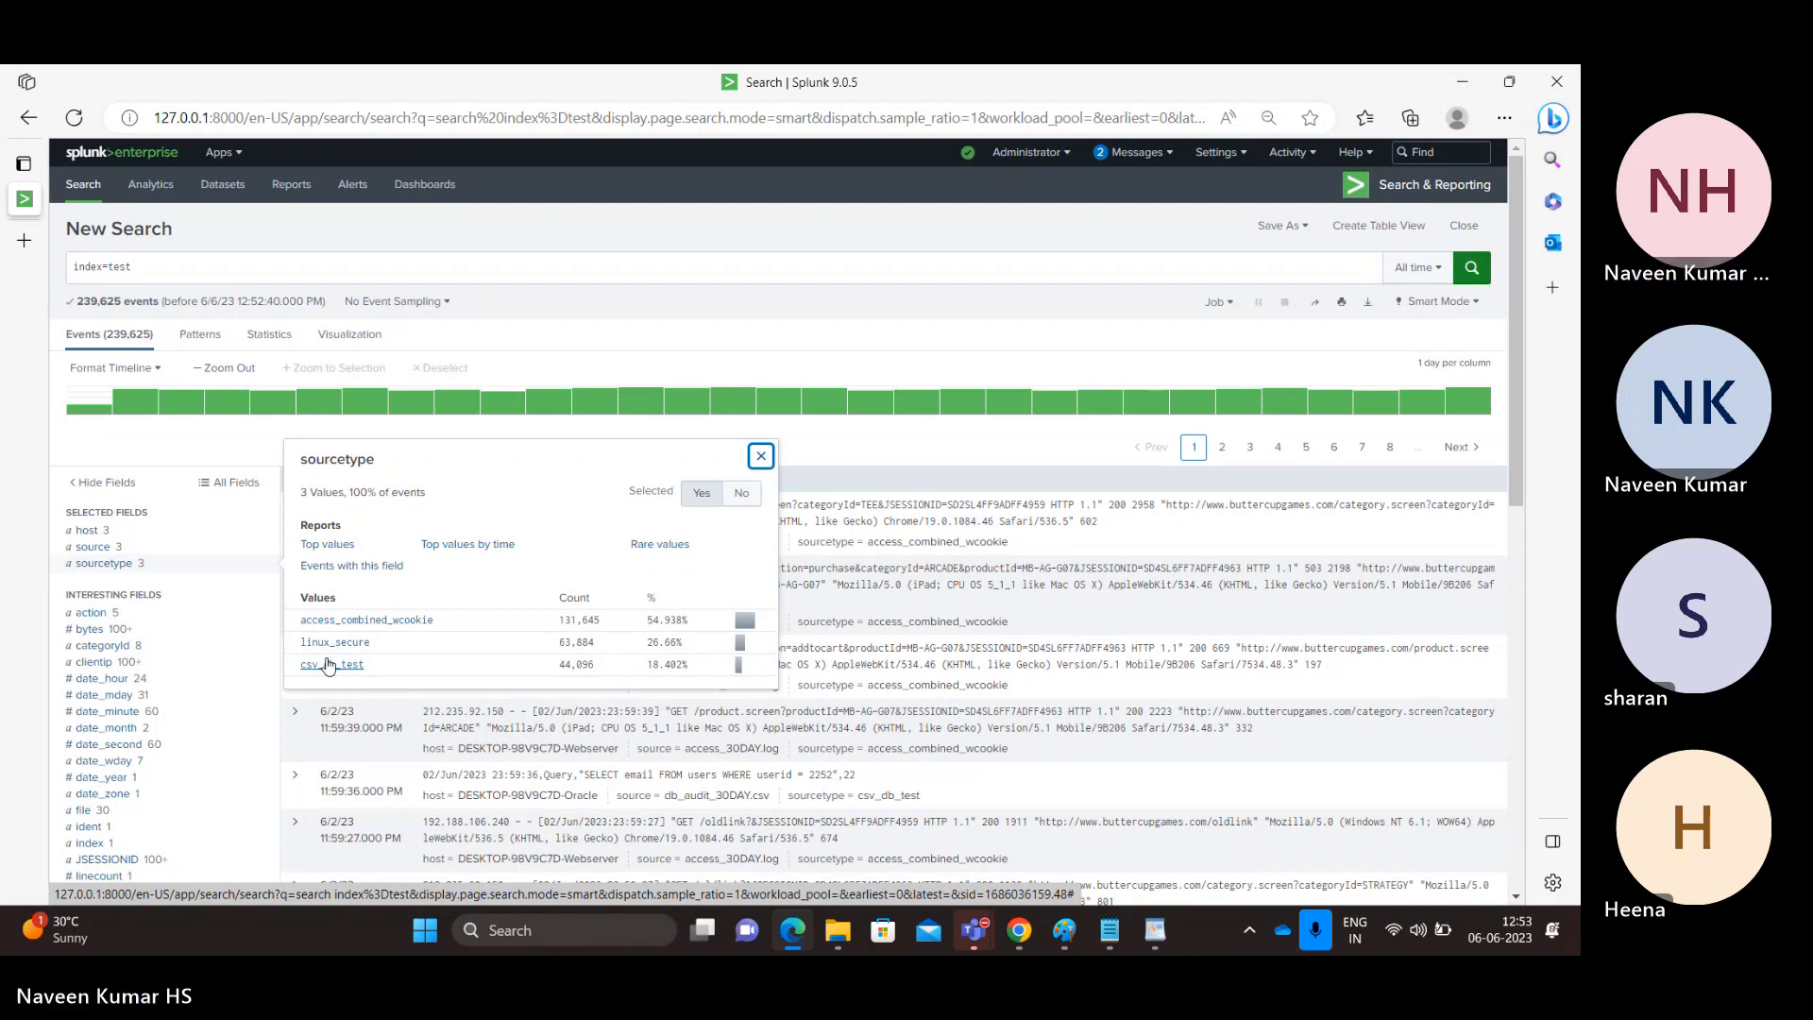
Filter the index=test search to the host DESKTOP-98V9C7D-Webserver and review the added host condition.
{"action": "left_click", "coordinate": [92, 534]}
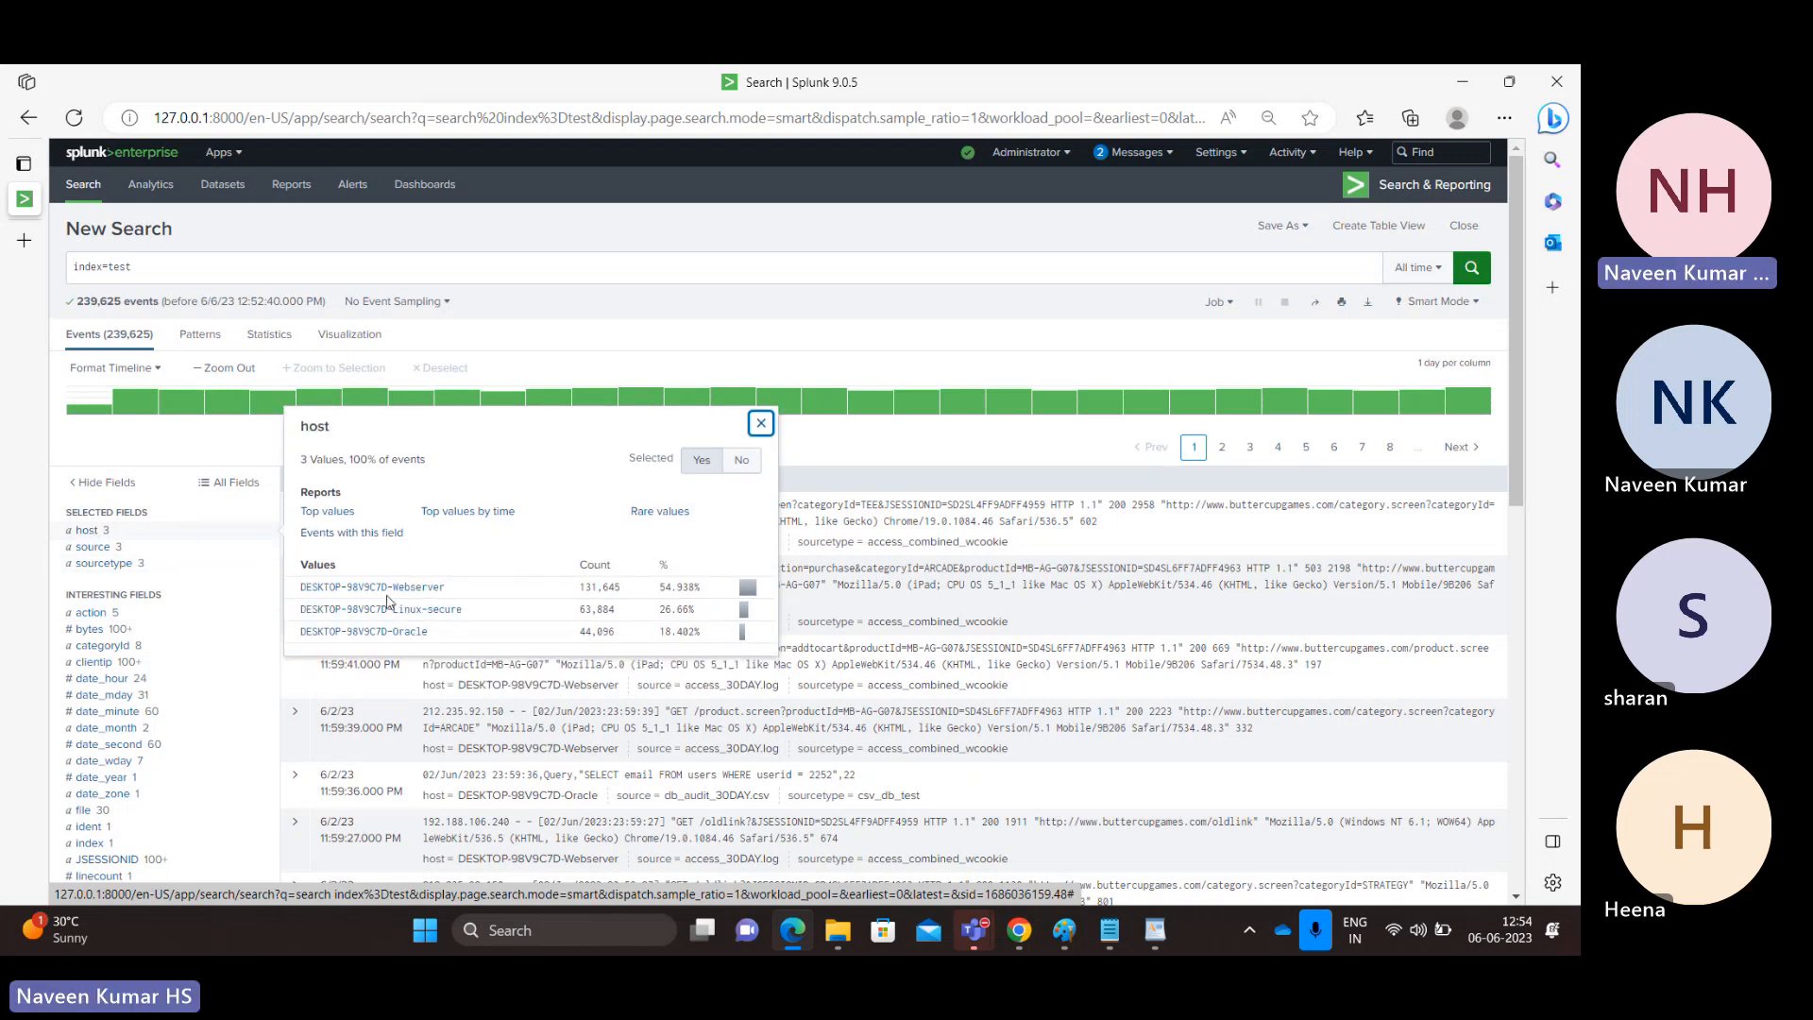
{"action": "left_click", "coordinate": [354, 587]}
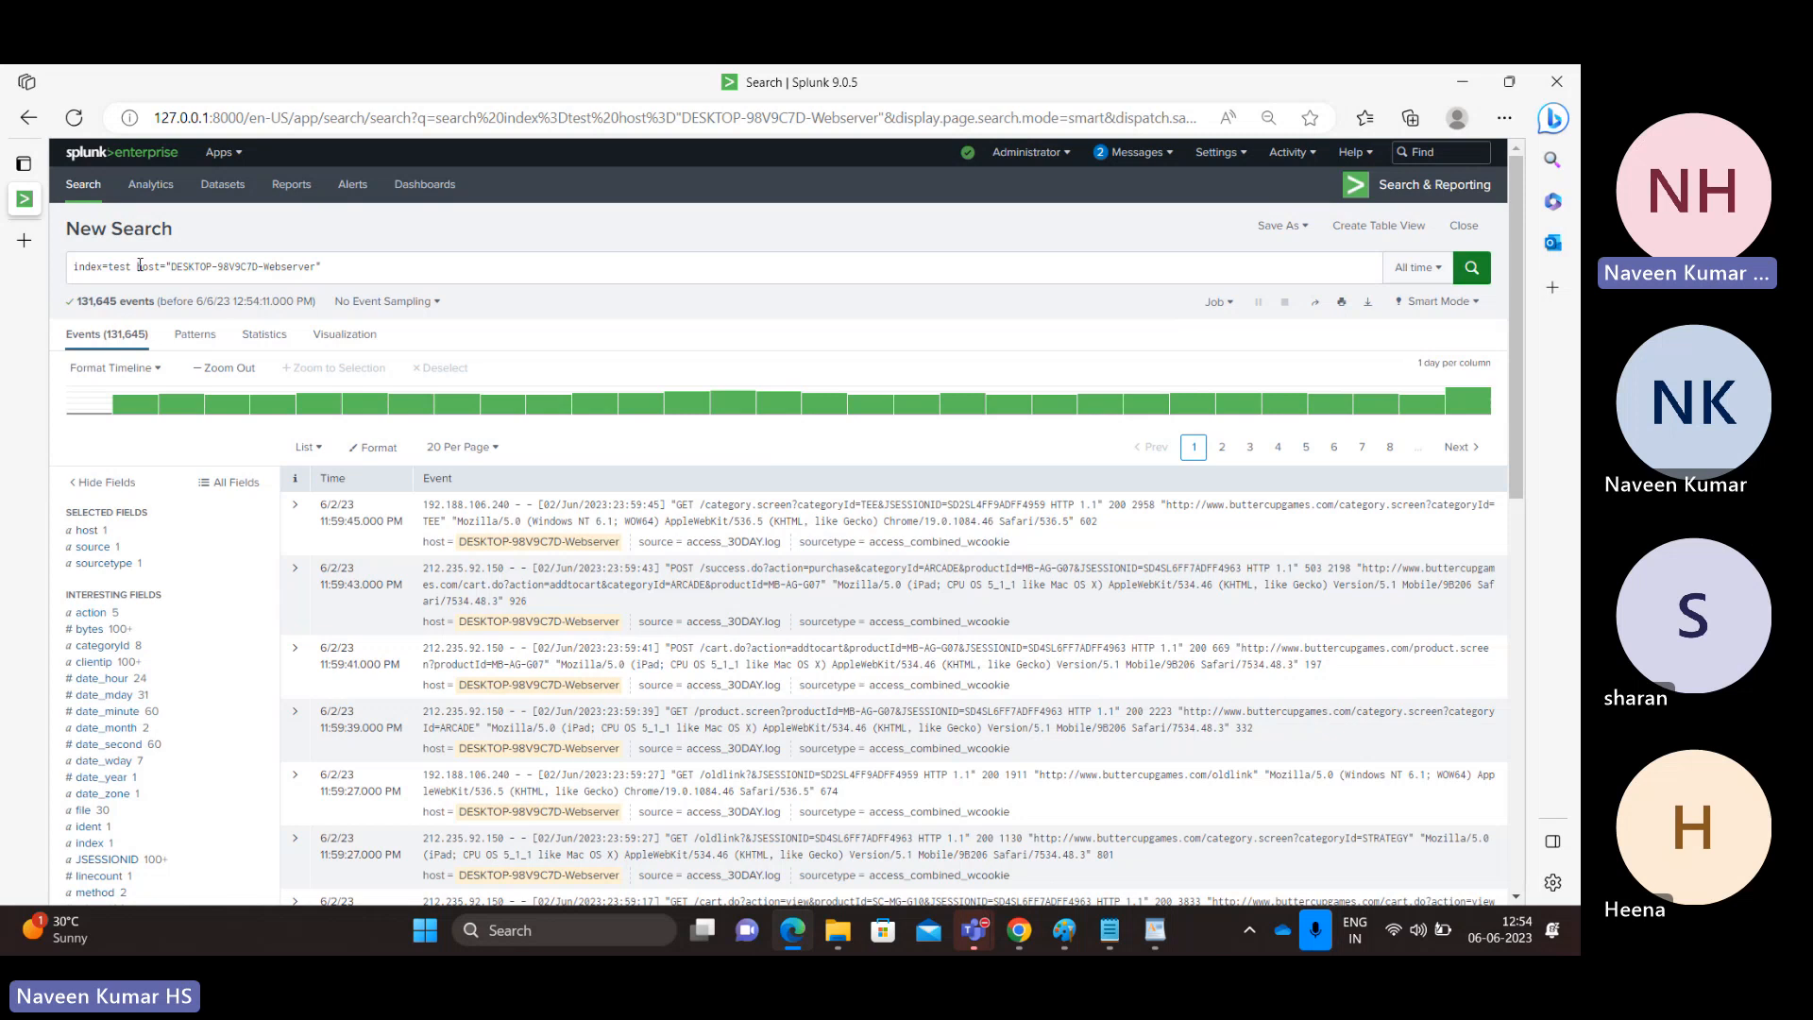
{"action": "double_click", "coordinate": [95, 302]}
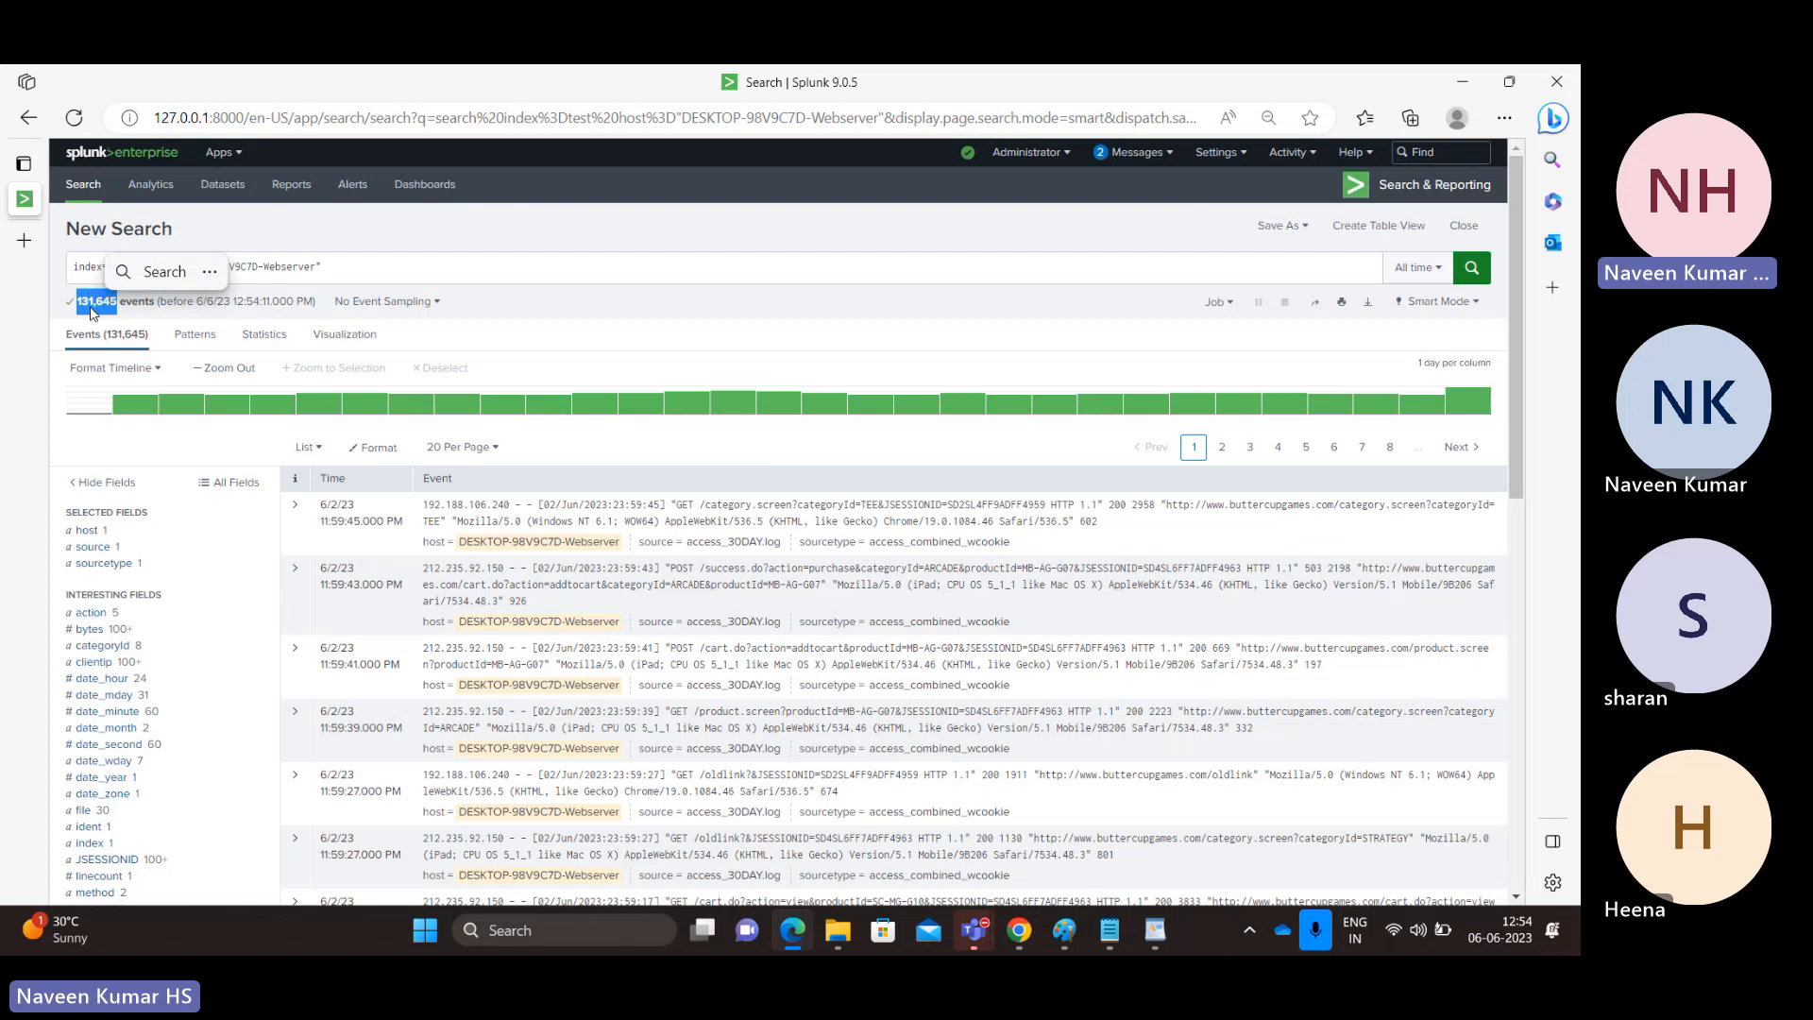
{"action": "left_click", "coordinate": [349, 272]}
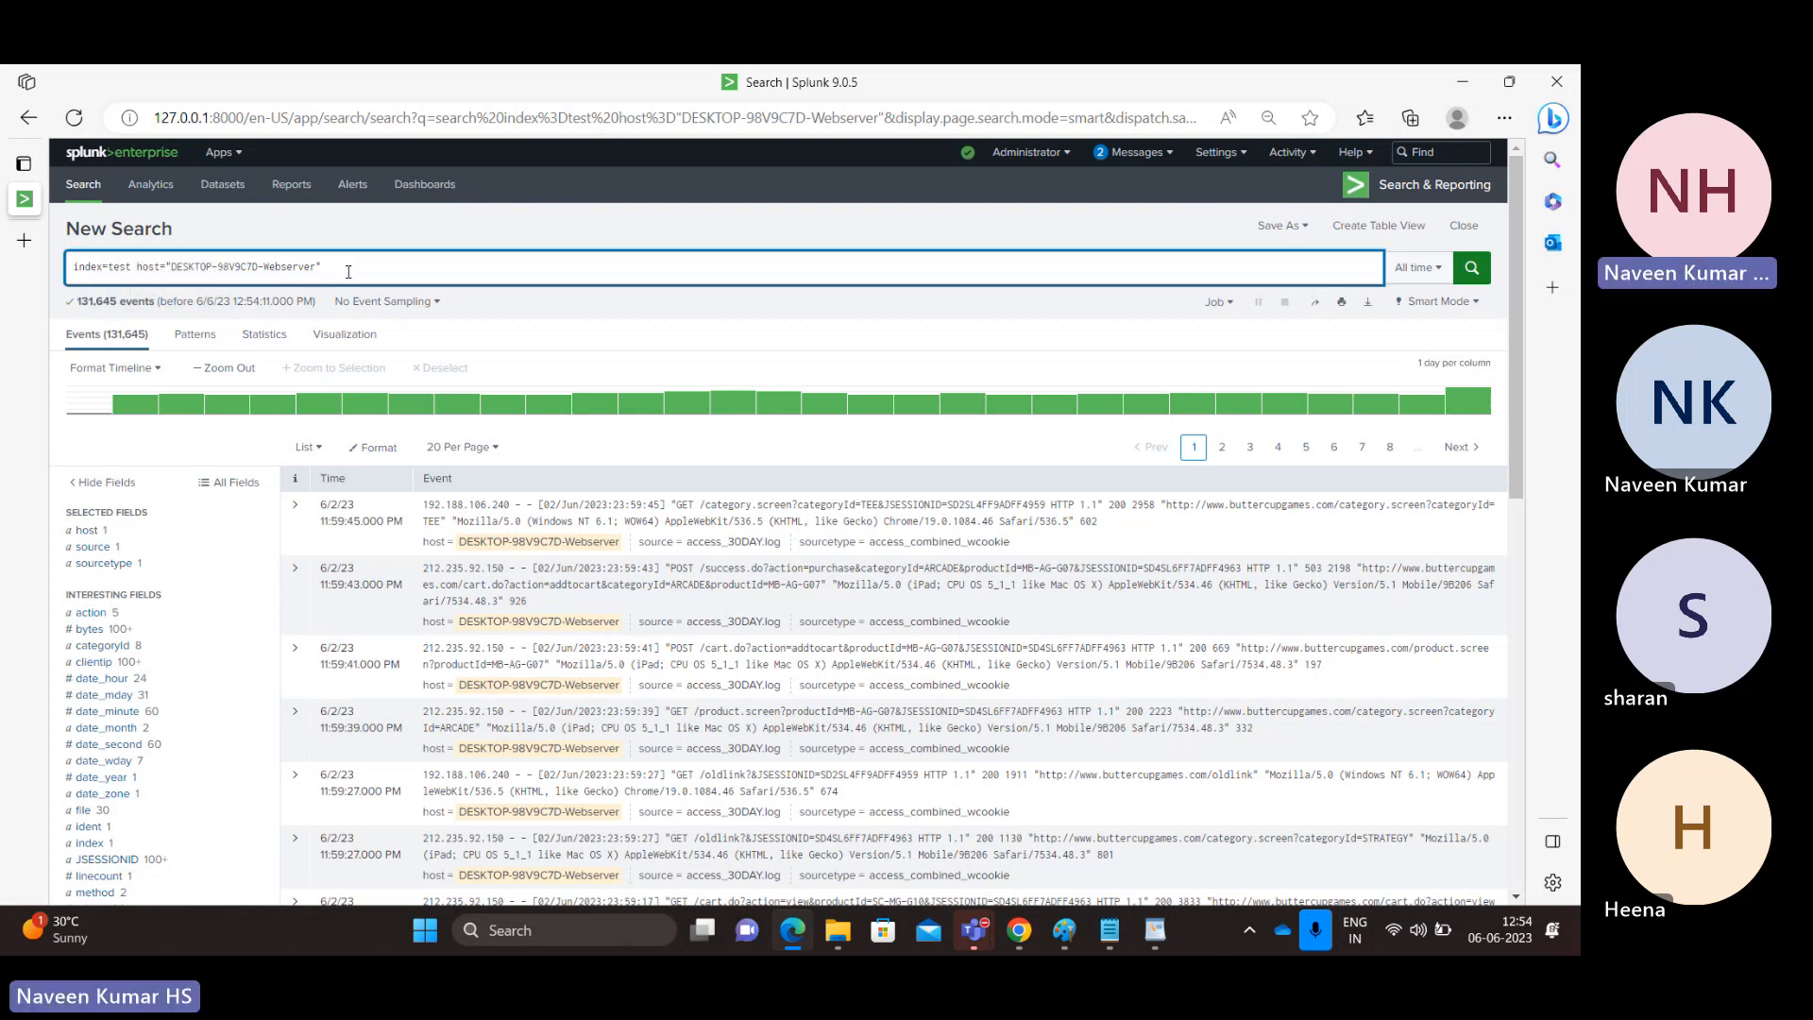
{"action": "left_click", "coordinate": [142, 267], "text": "shift"}
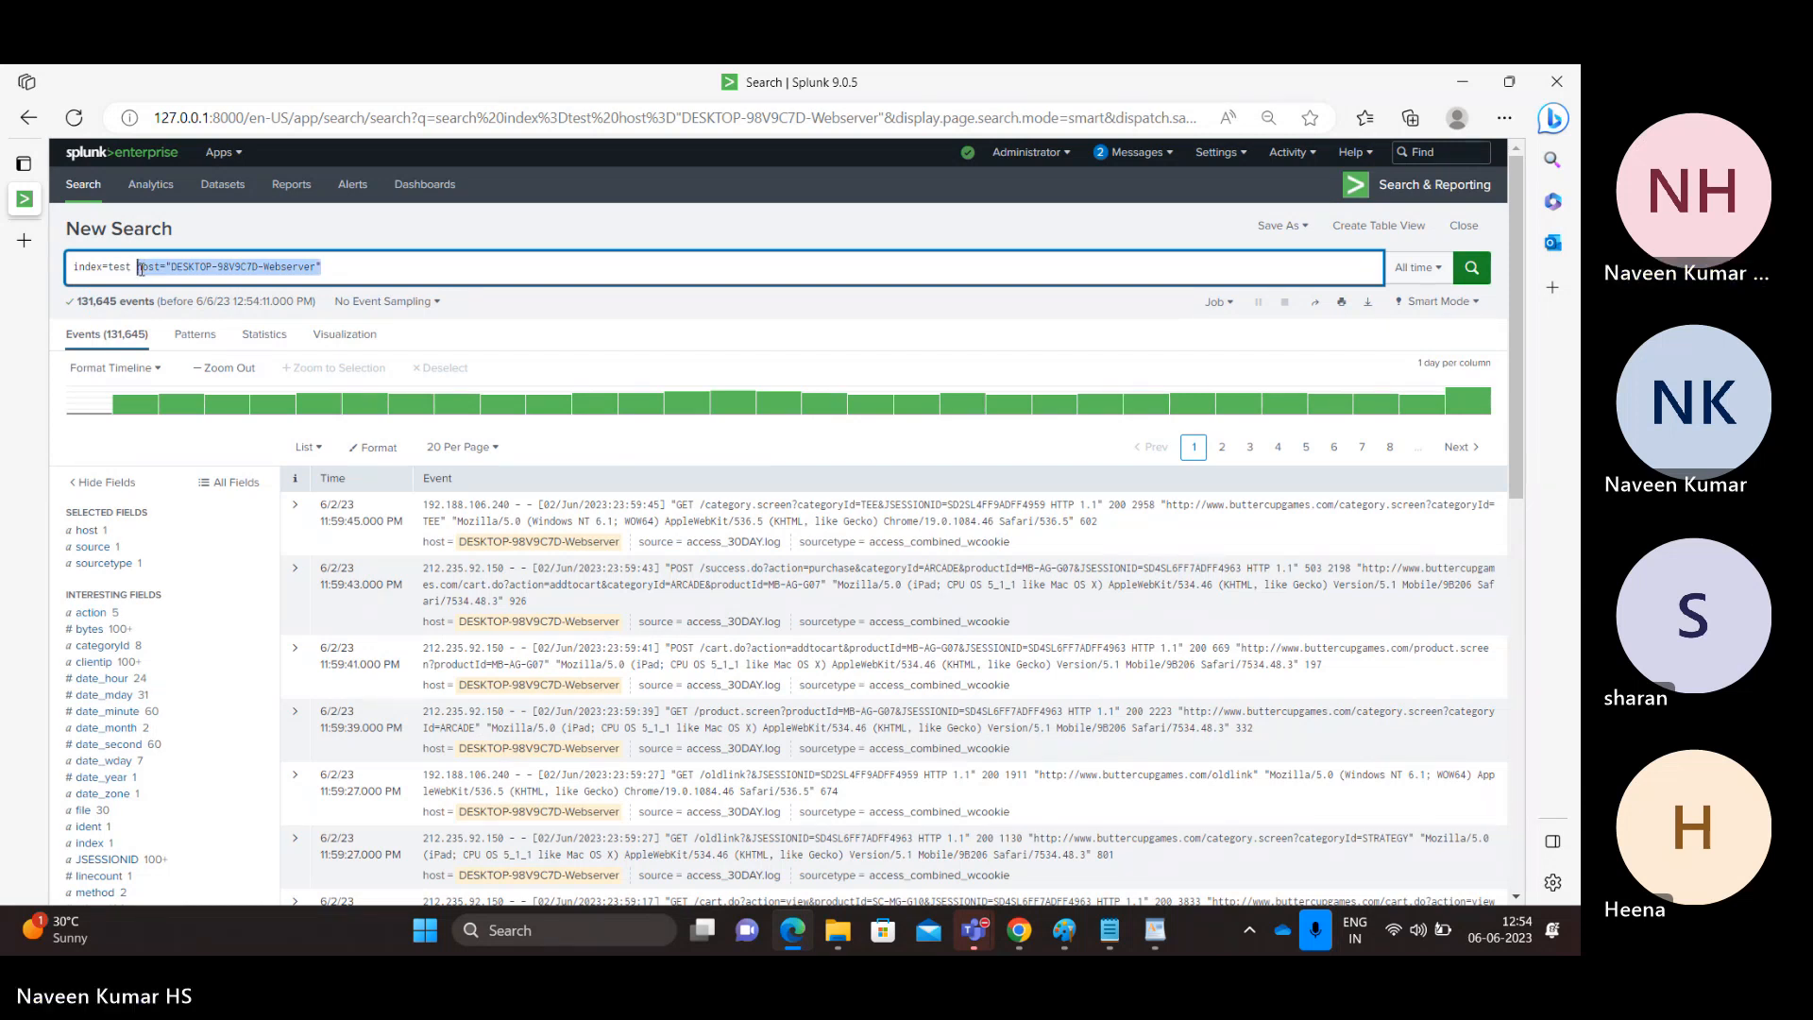
{"action": "double_click", "coordinate": [141, 269]}
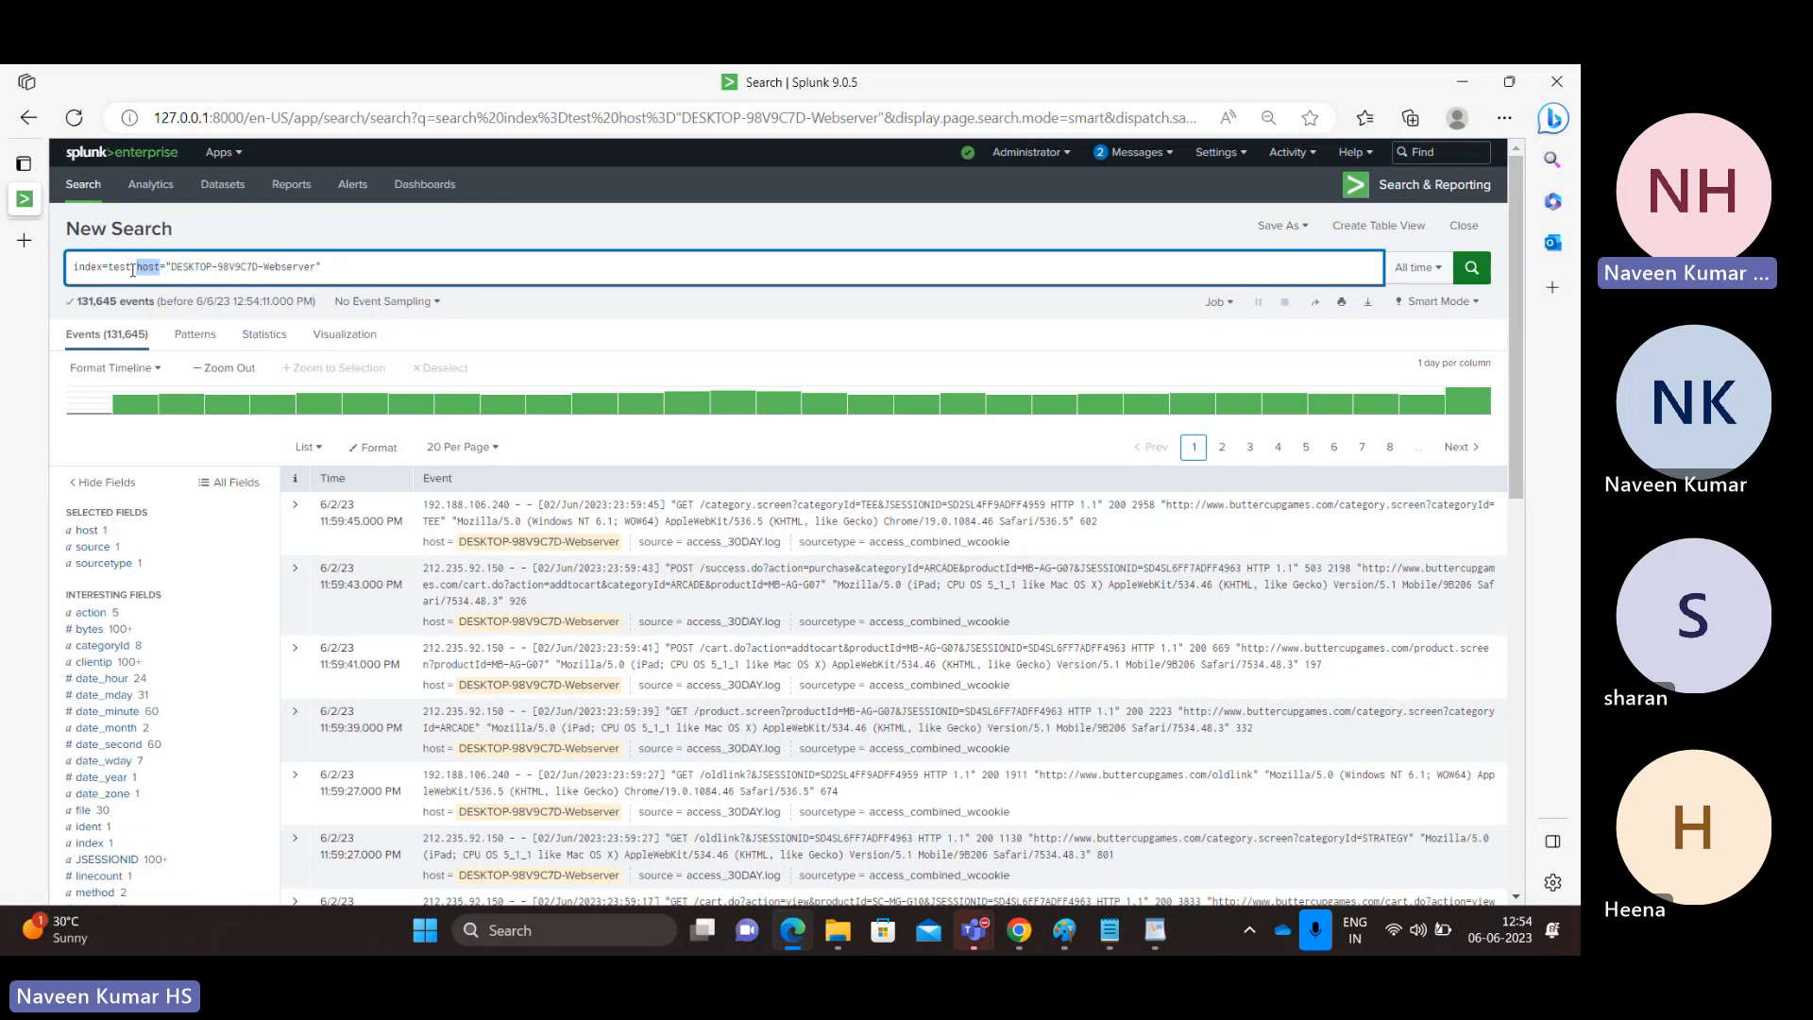
{"action": "left_click", "coordinate": [132, 268]}
Examine the host, source and sourcetype values of the events filtered to the Webserver host.
{"action": "left_click", "coordinate": [87, 531]}
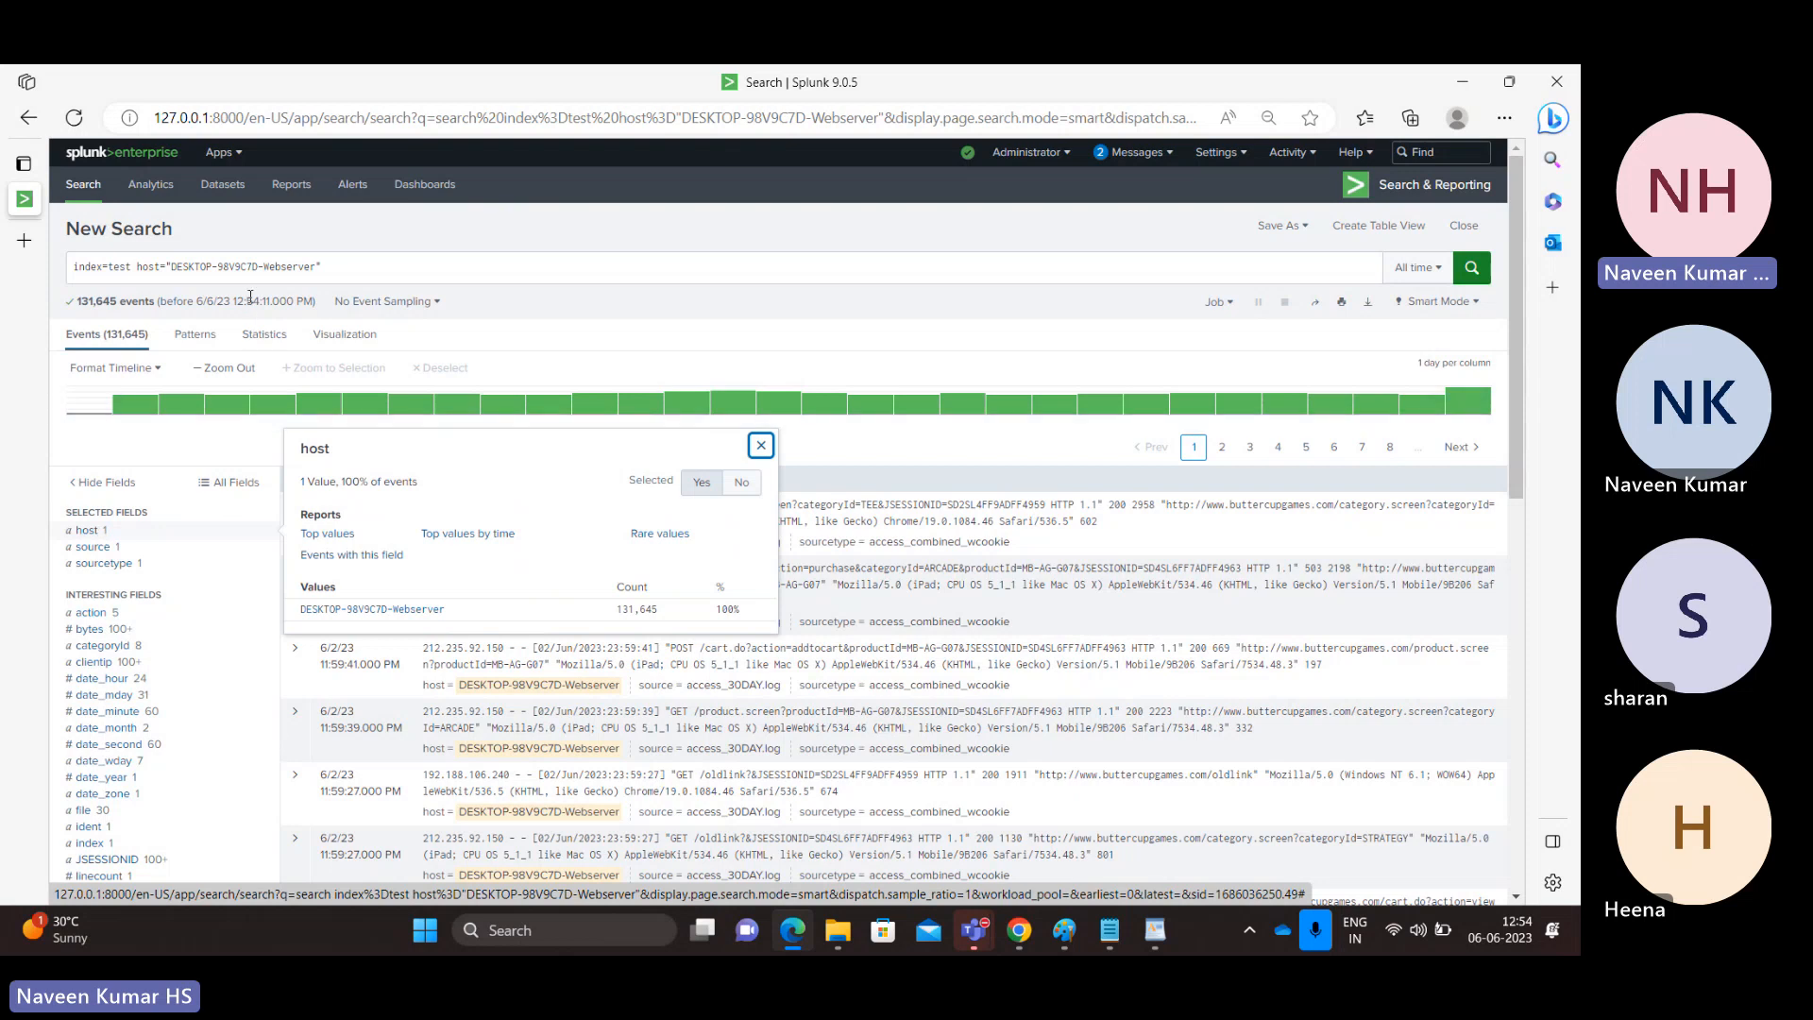
{"action": "double_click", "coordinate": [290, 265]}
{"action": "left_click", "coordinate": [98, 547]}
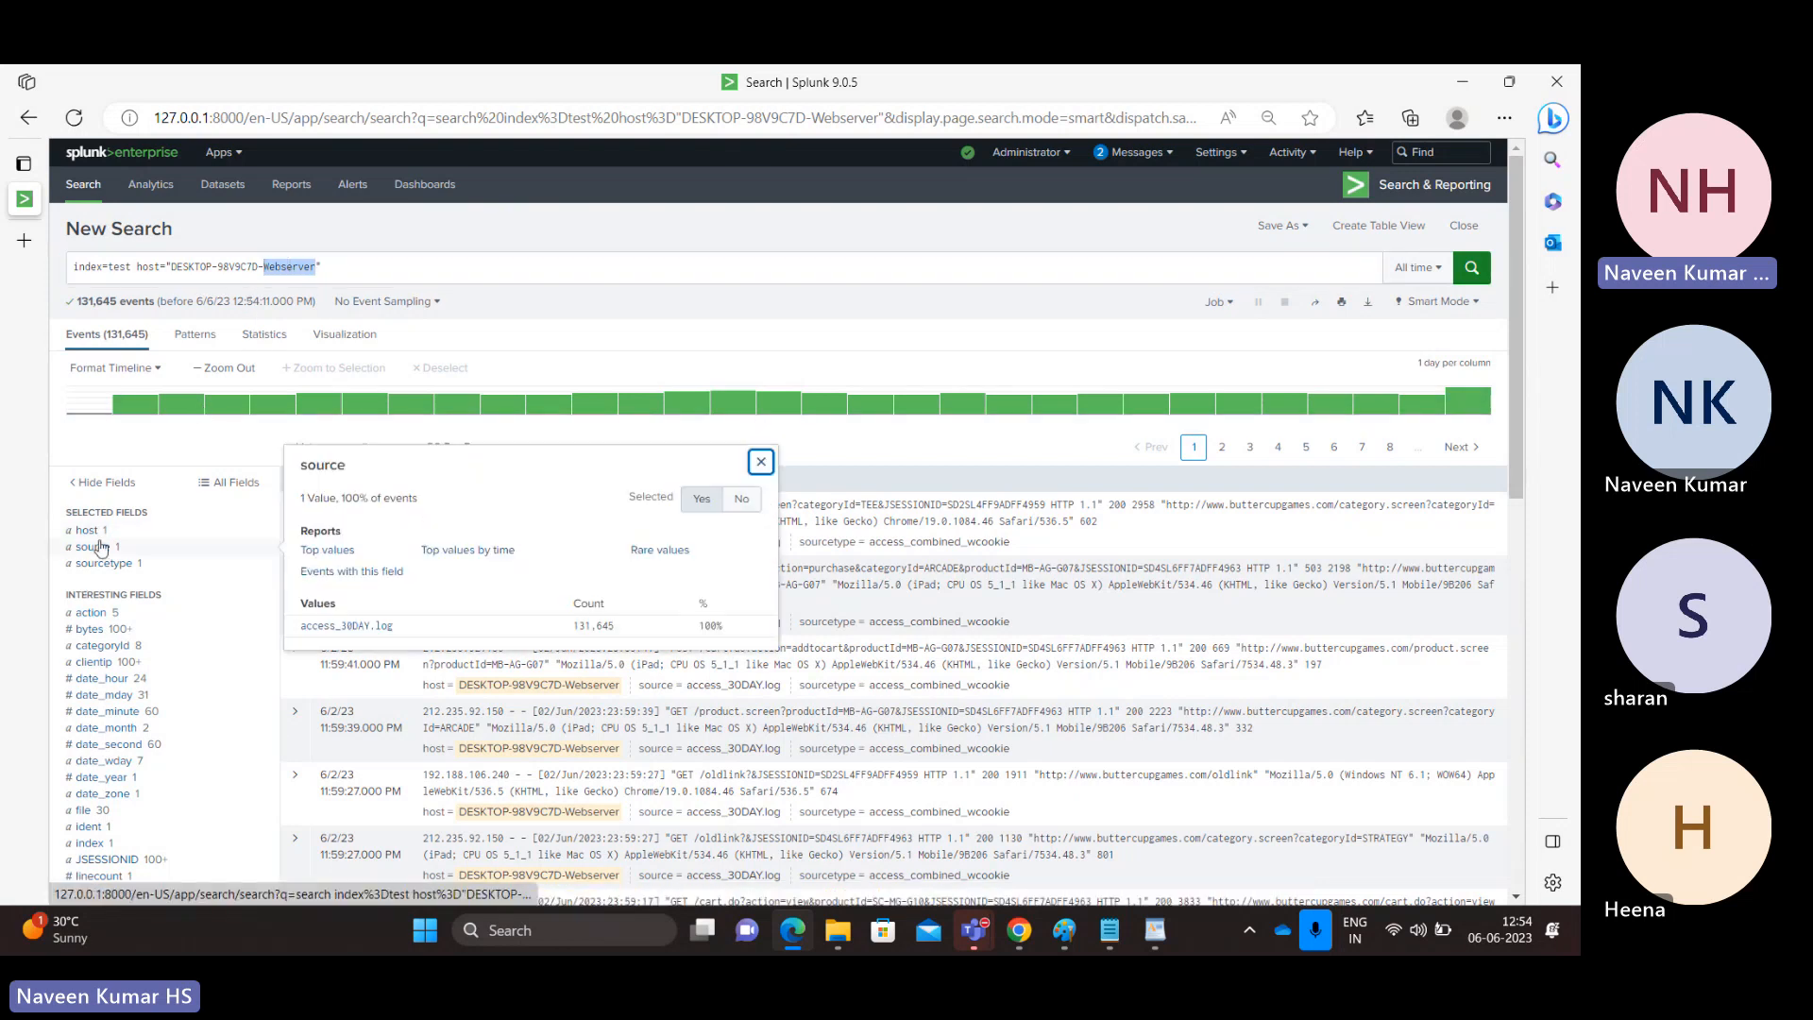
{"action": "left_click", "coordinate": [100, 566]}
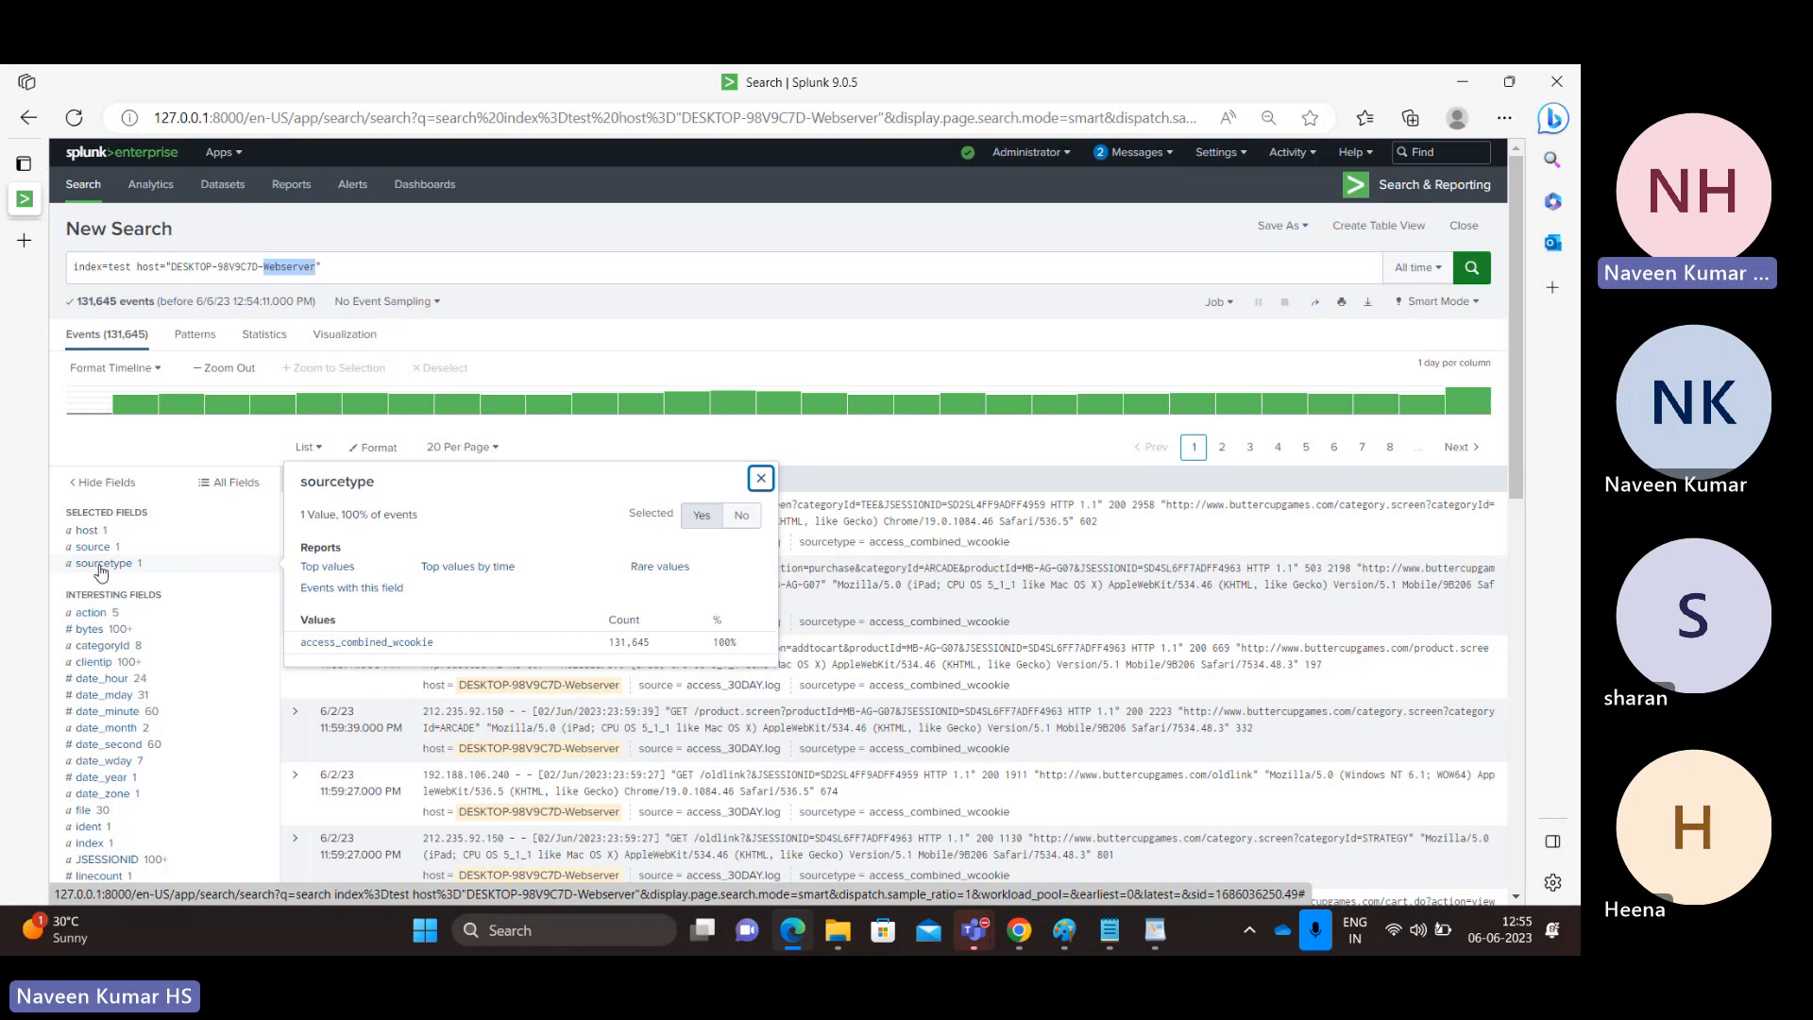
{"action": "left_click", "coordinate": [334, 269]}
{"action": "key", "text": "alt+Tab"}
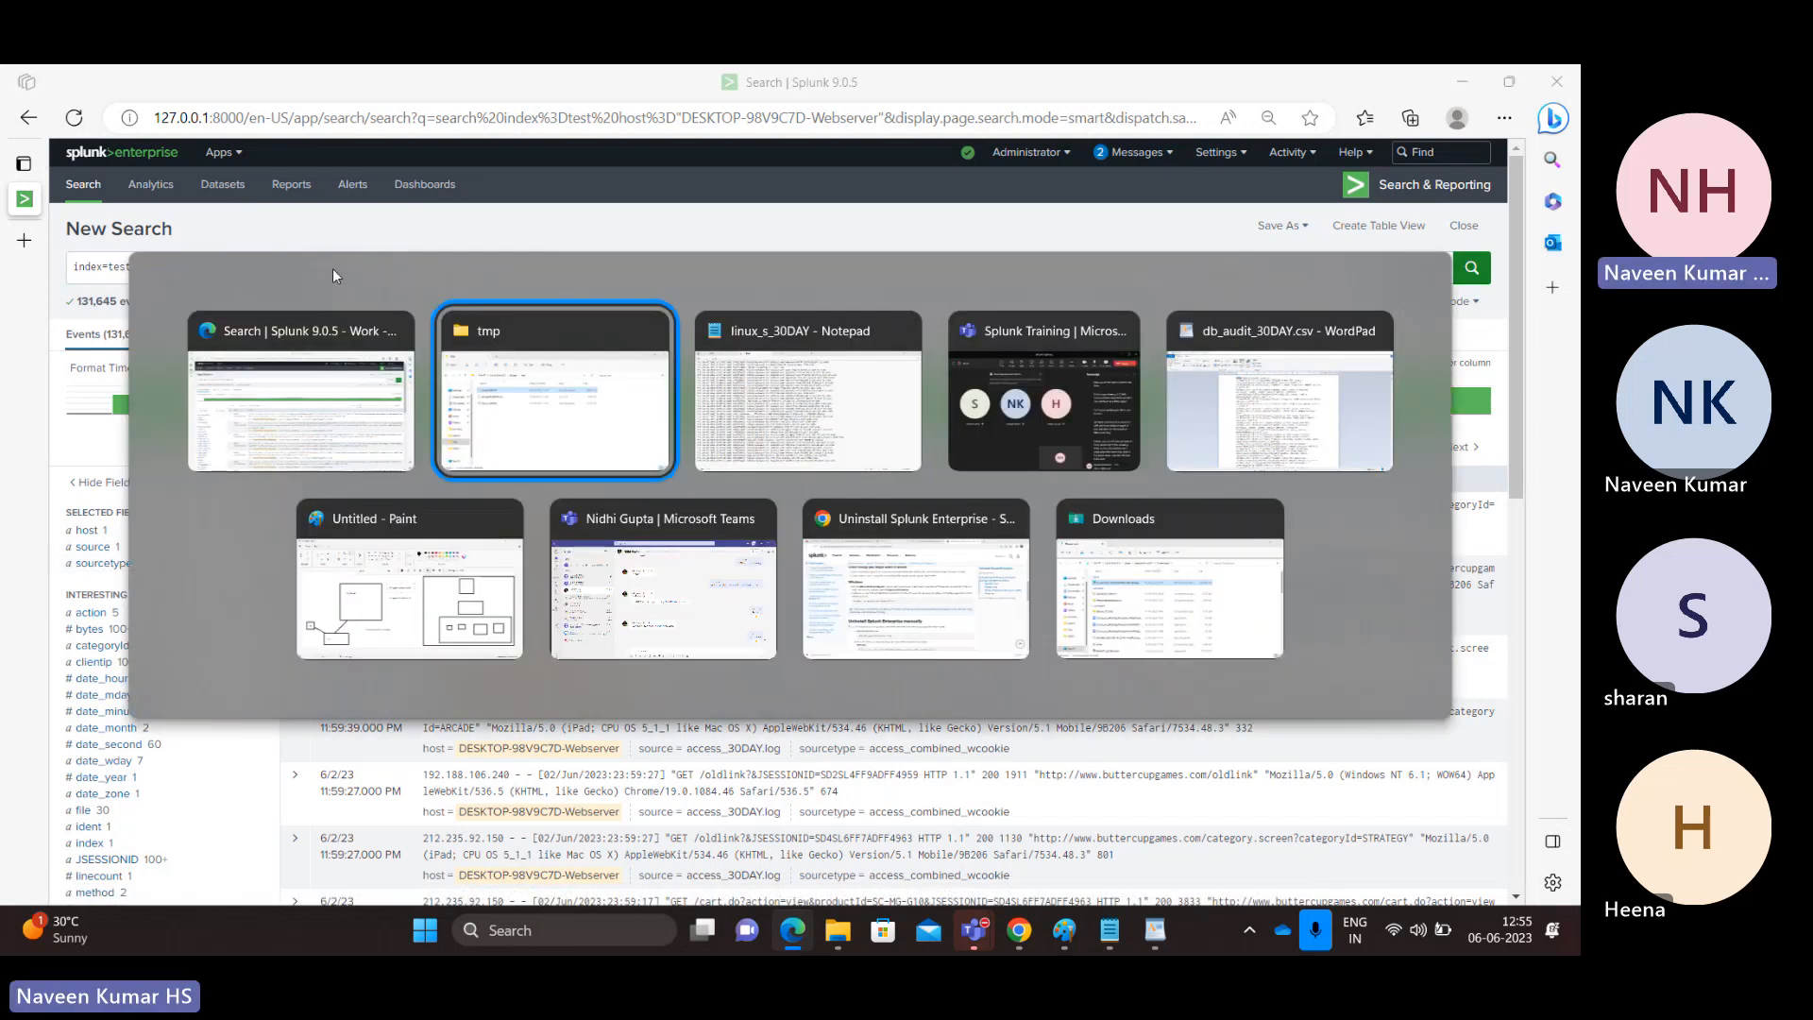
{"action": "key", "text": "alt+Tab"}
{"action": "key", "text": "alt+shift+Tab"}
{"action": "key", "text": "alt+shift+Tab"}
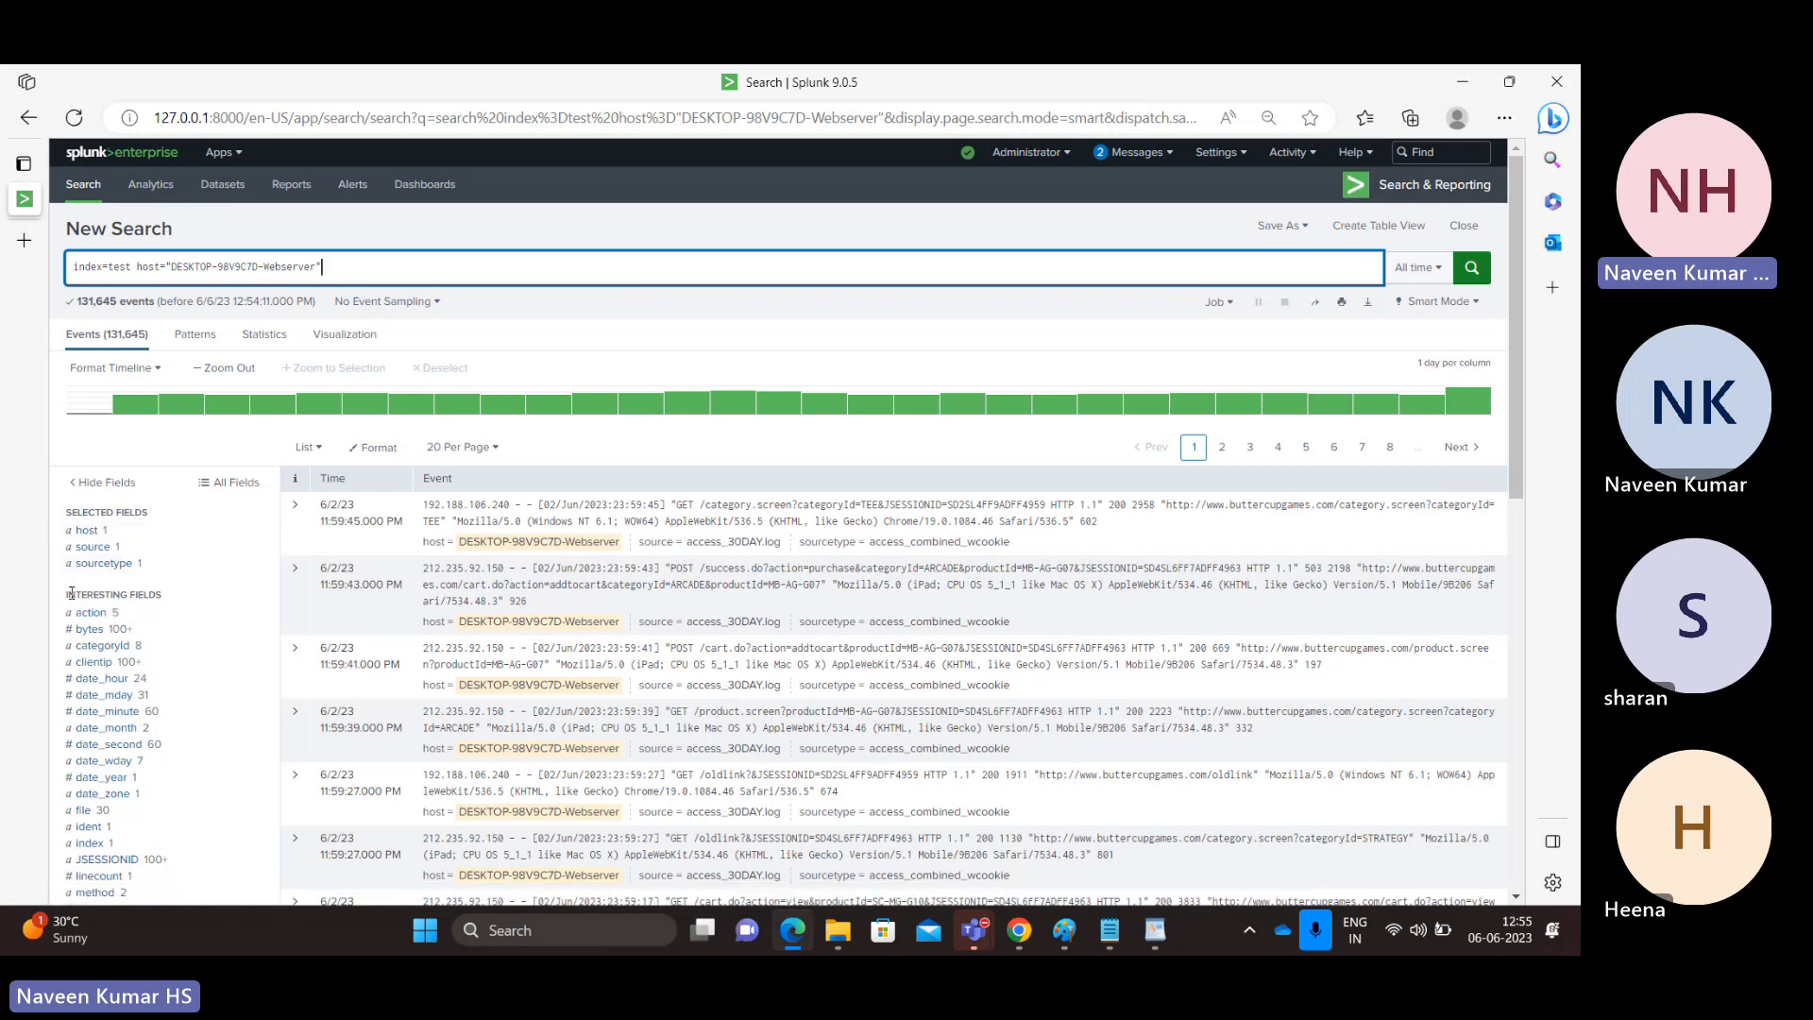
Examine the values of the action field under the interesting fields for the Webserver events.
{"action": "left_click_drag", "start_coordinate": [71, 593], "coordinate": [154, 602]}
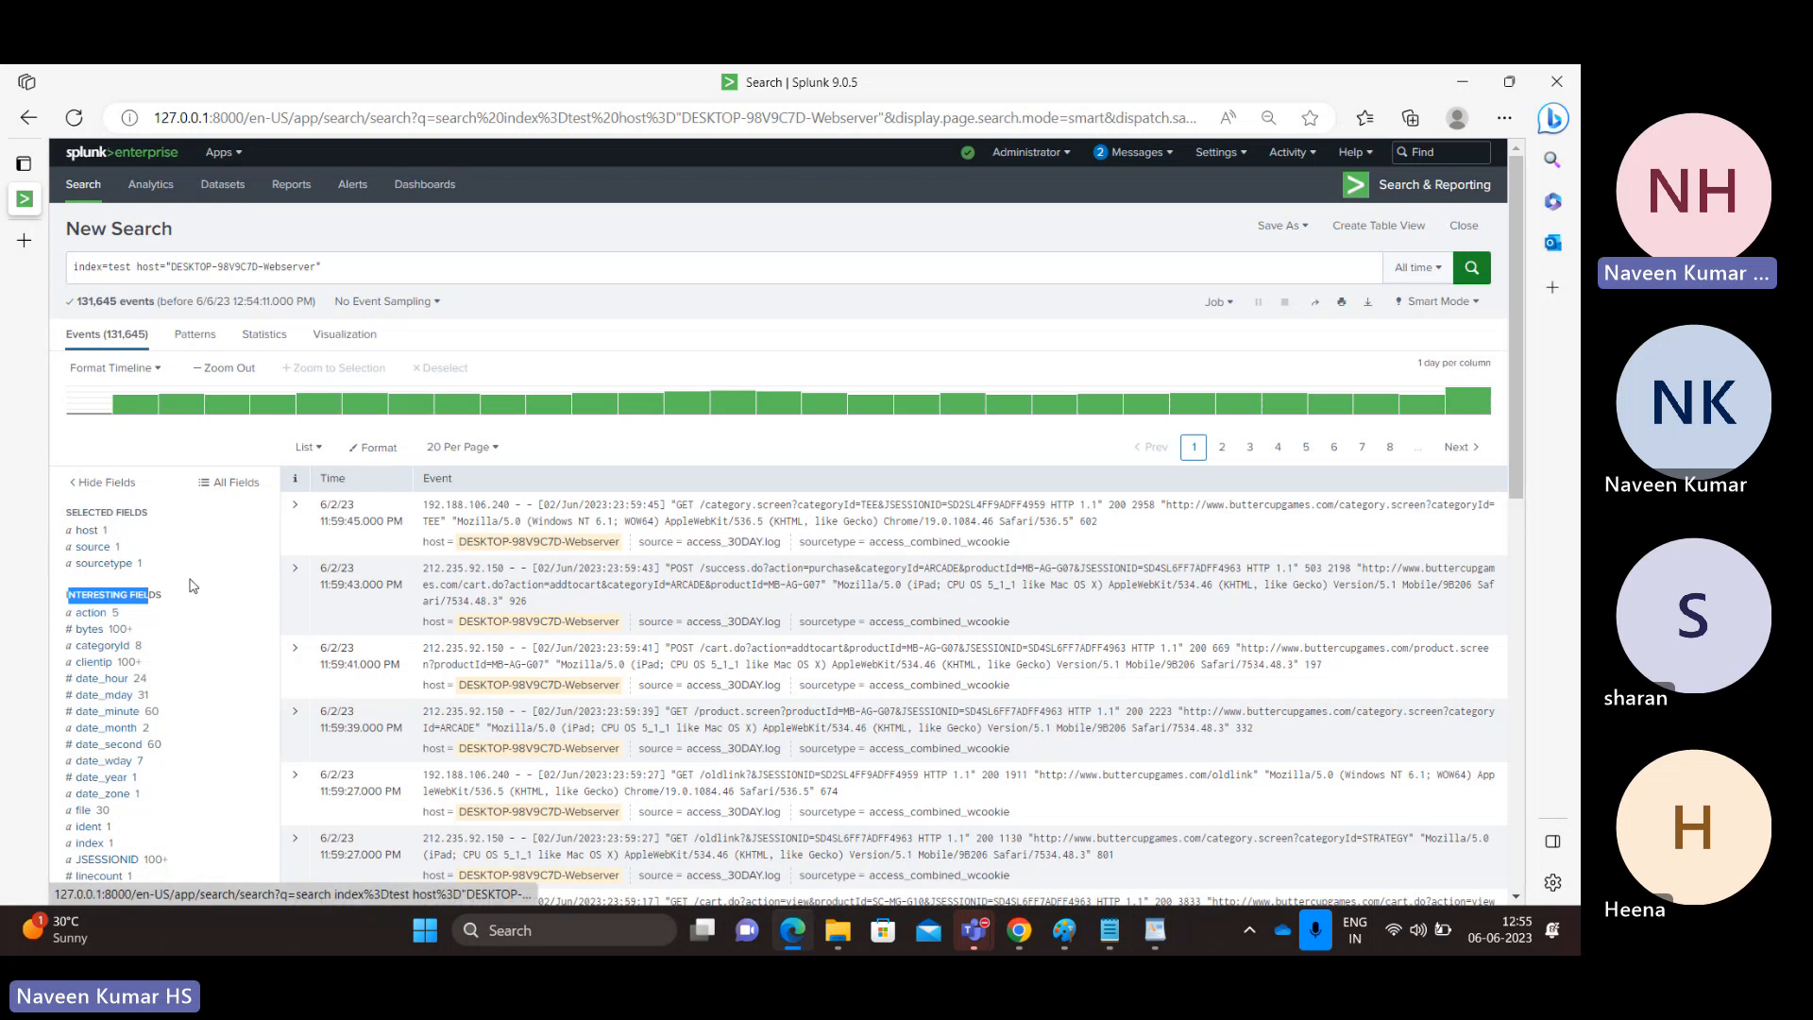
{"action": "left_click", "coordinate": [91, 613]}
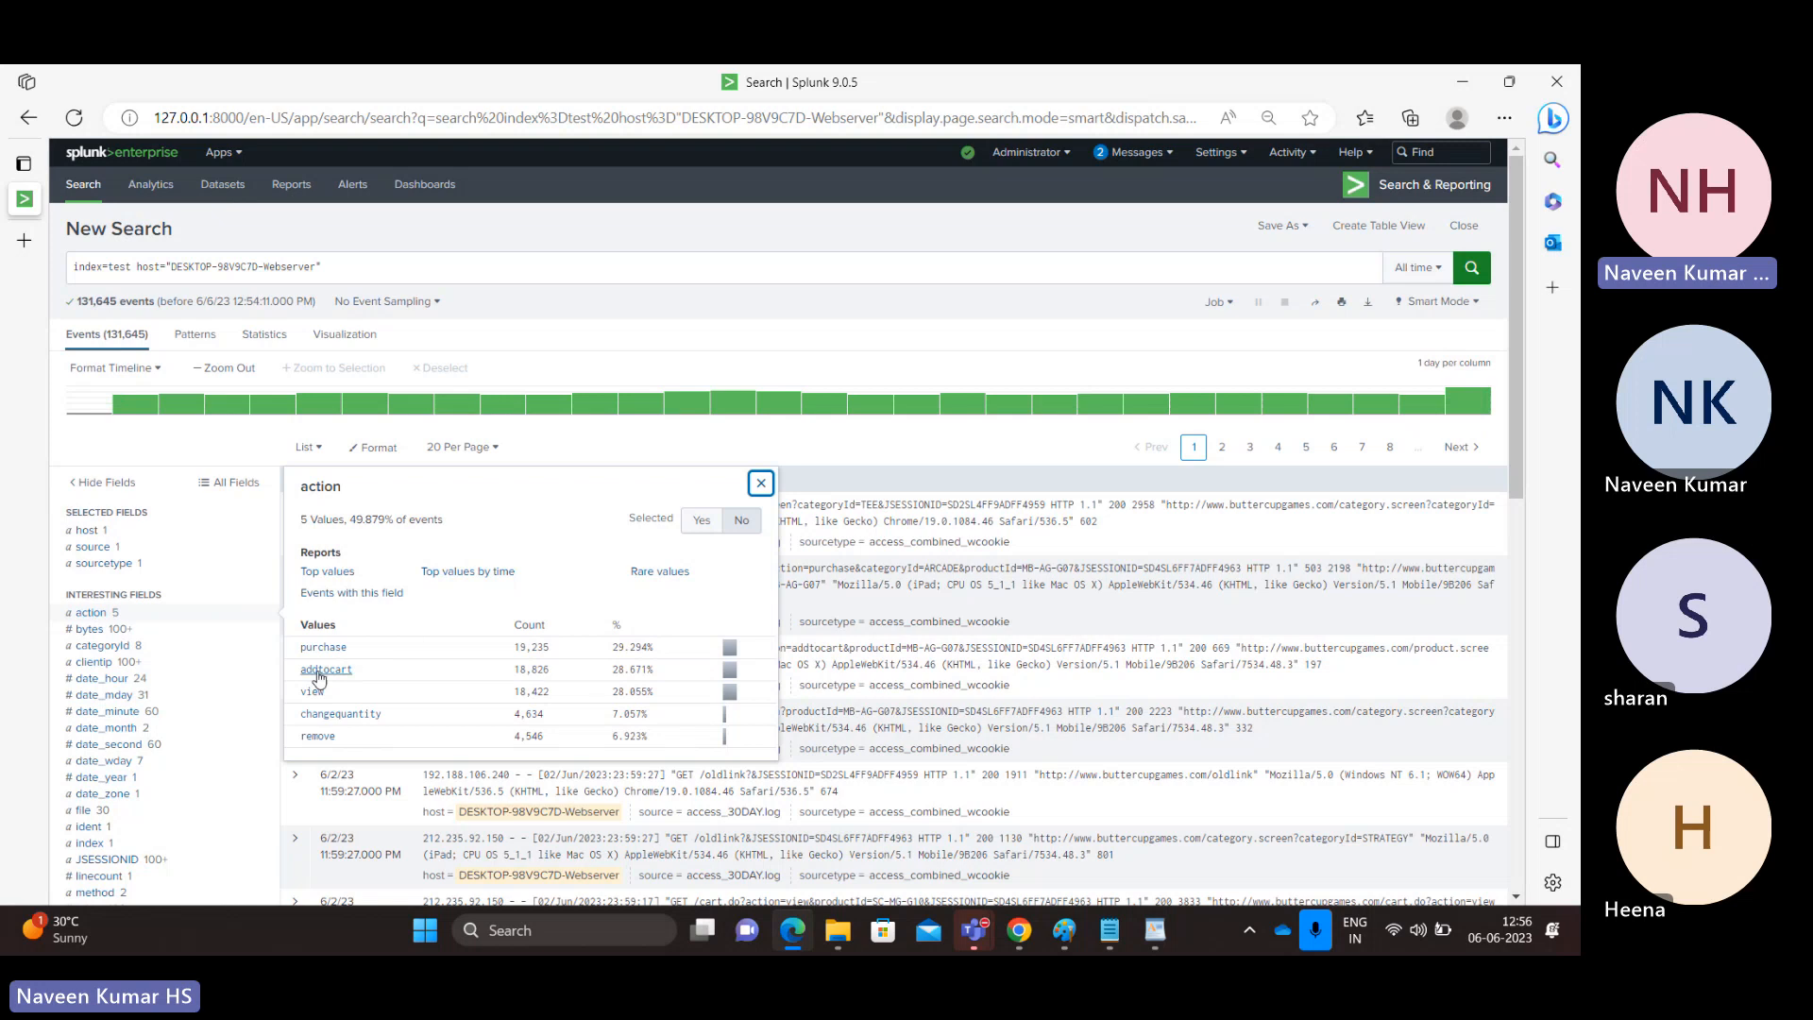
{"action": "left_click", "coordinate": [426, 271]}
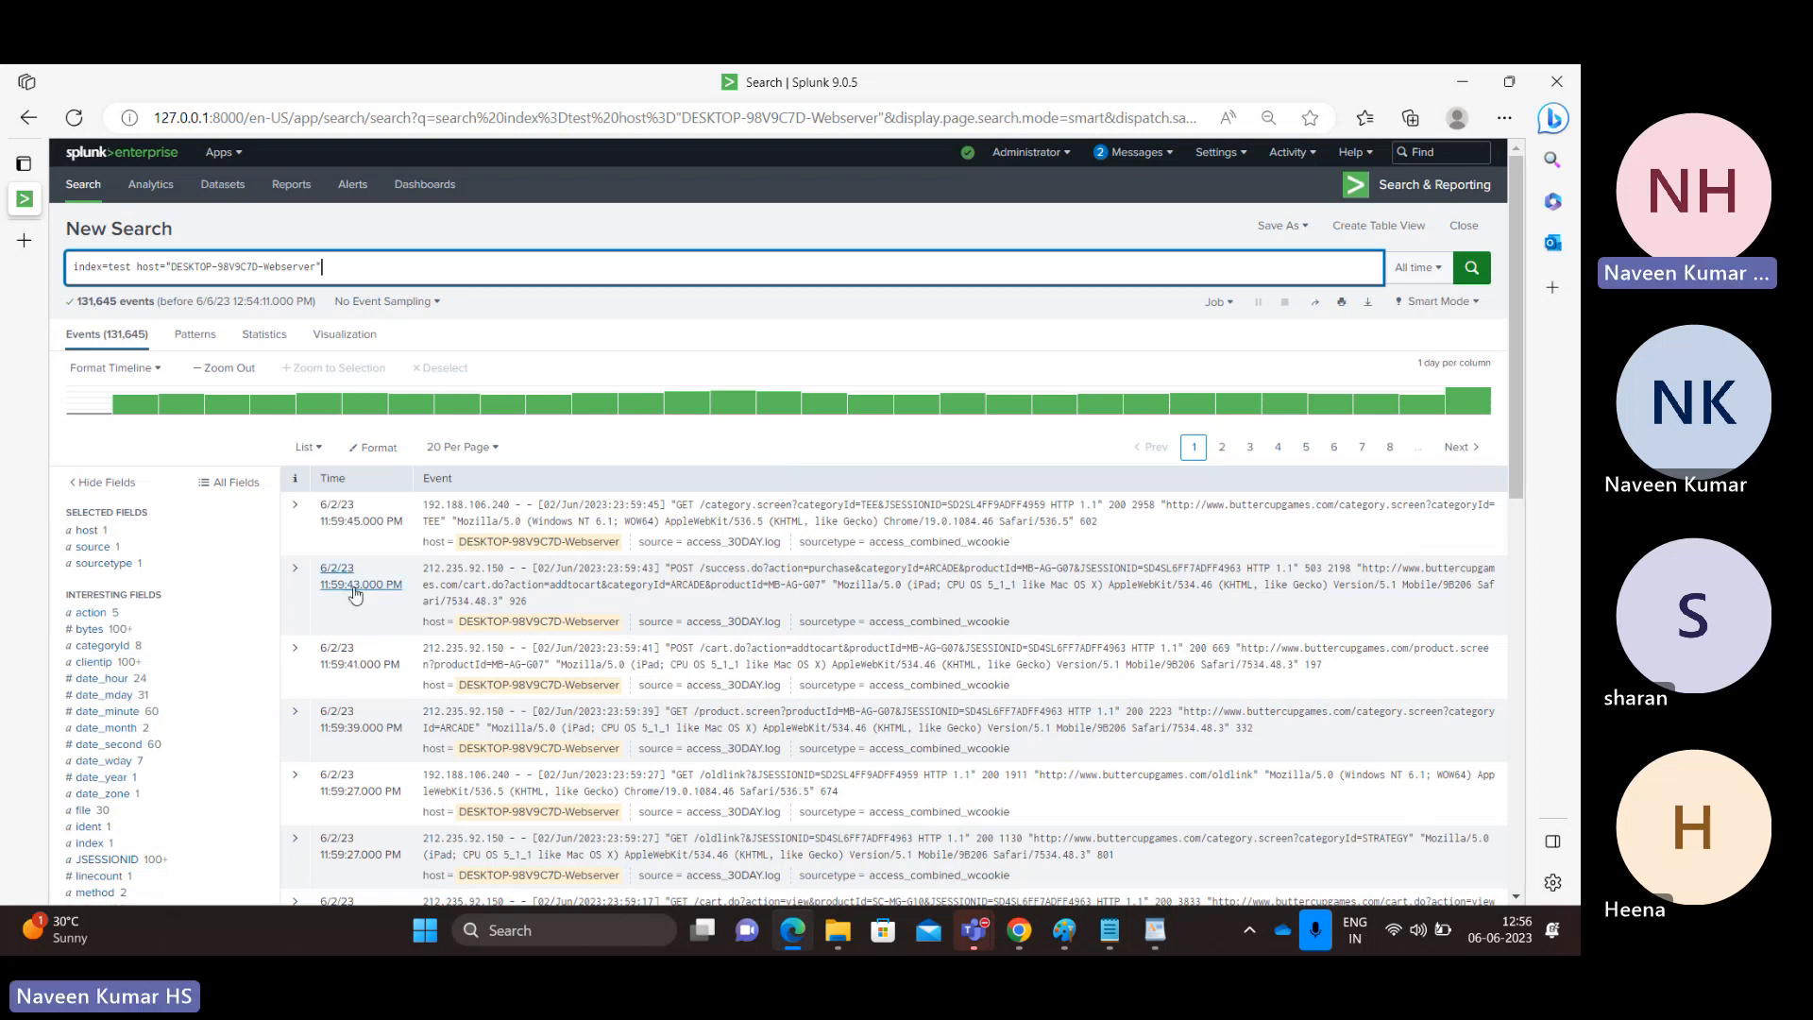
Review the action field's list of values for the Webserver events once more, closing it when done.
{"action": "left_click", "coordinate": [91, 613]}
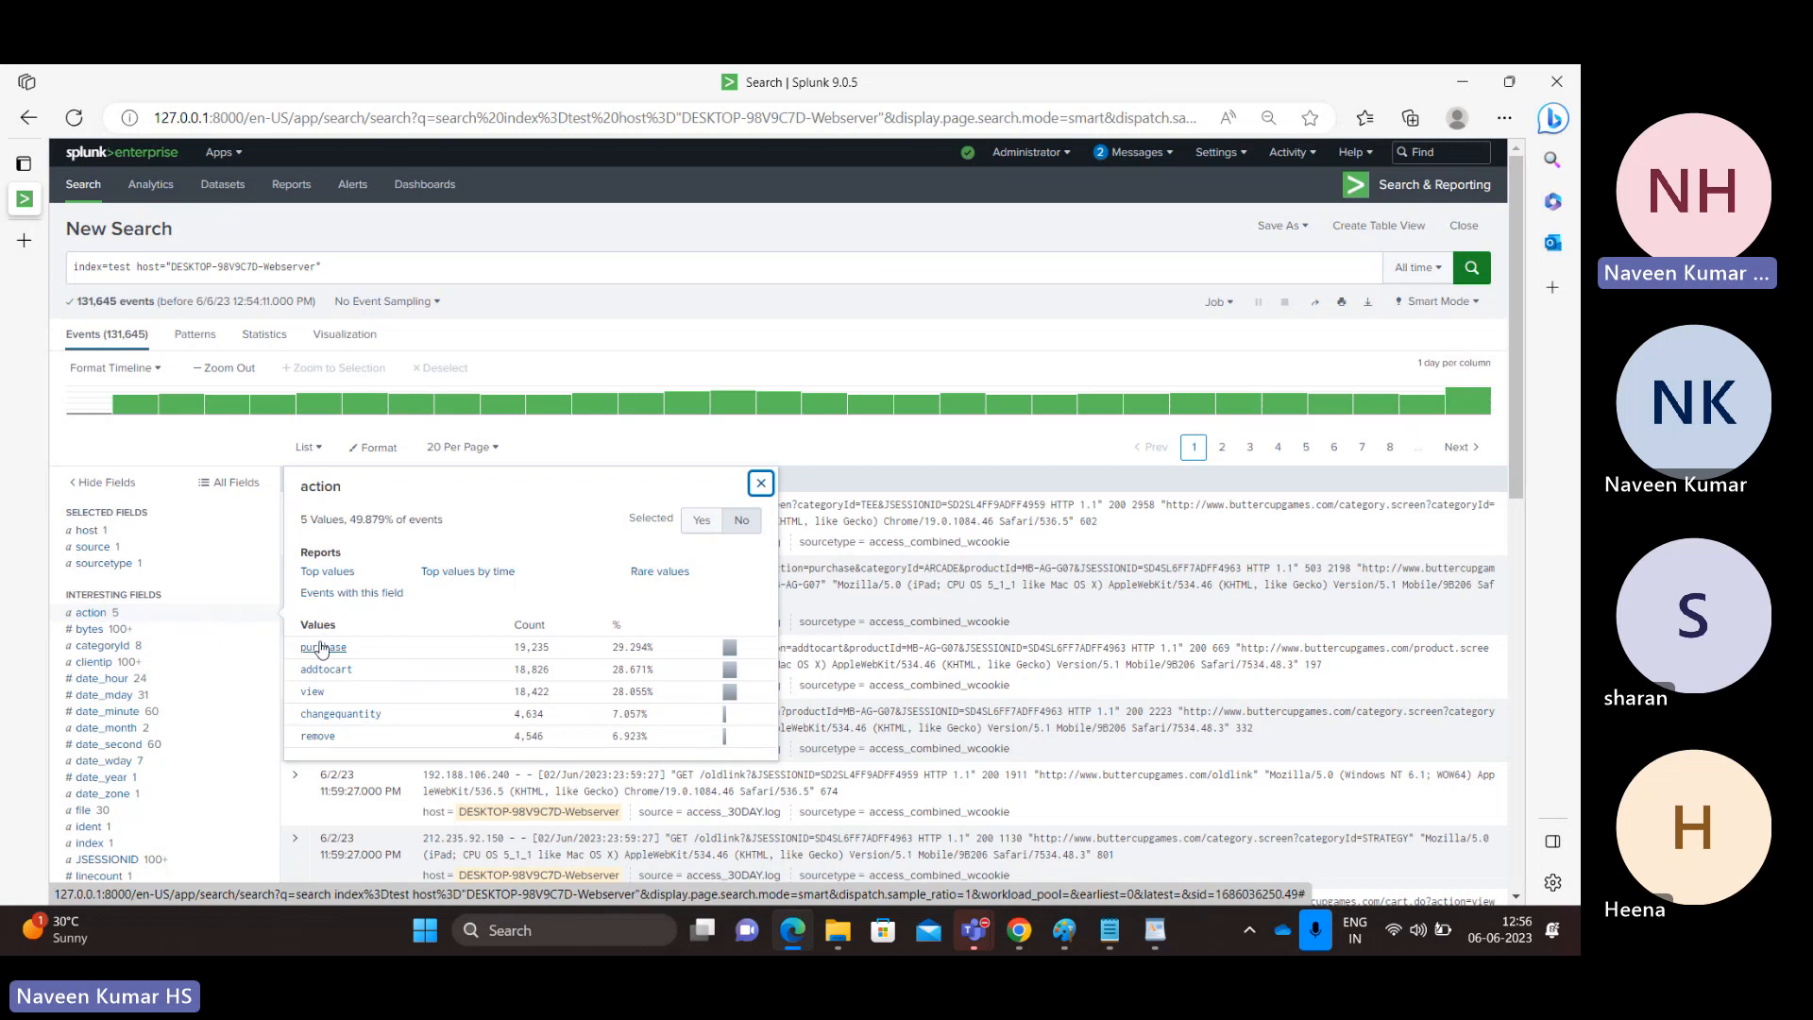
{"action": "left_click", "coordinate": [85, 613]}
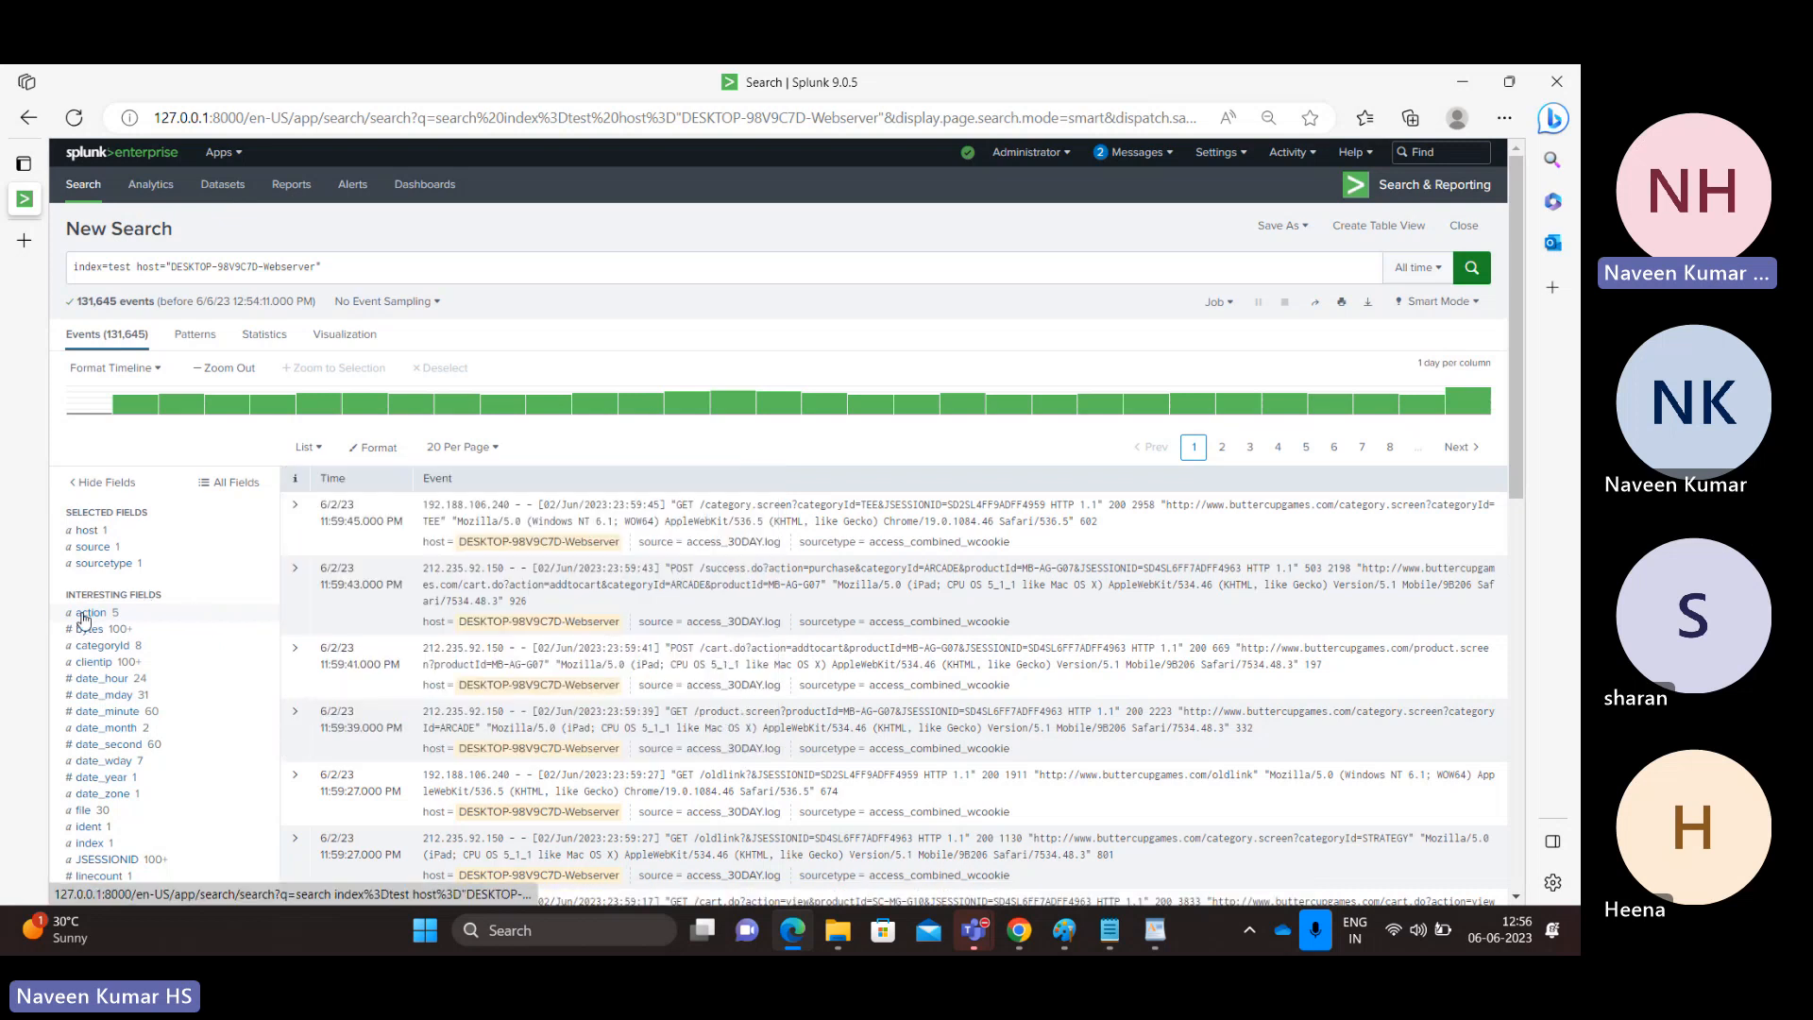
{"action": "left_click", "coordinate": [87, 614]}
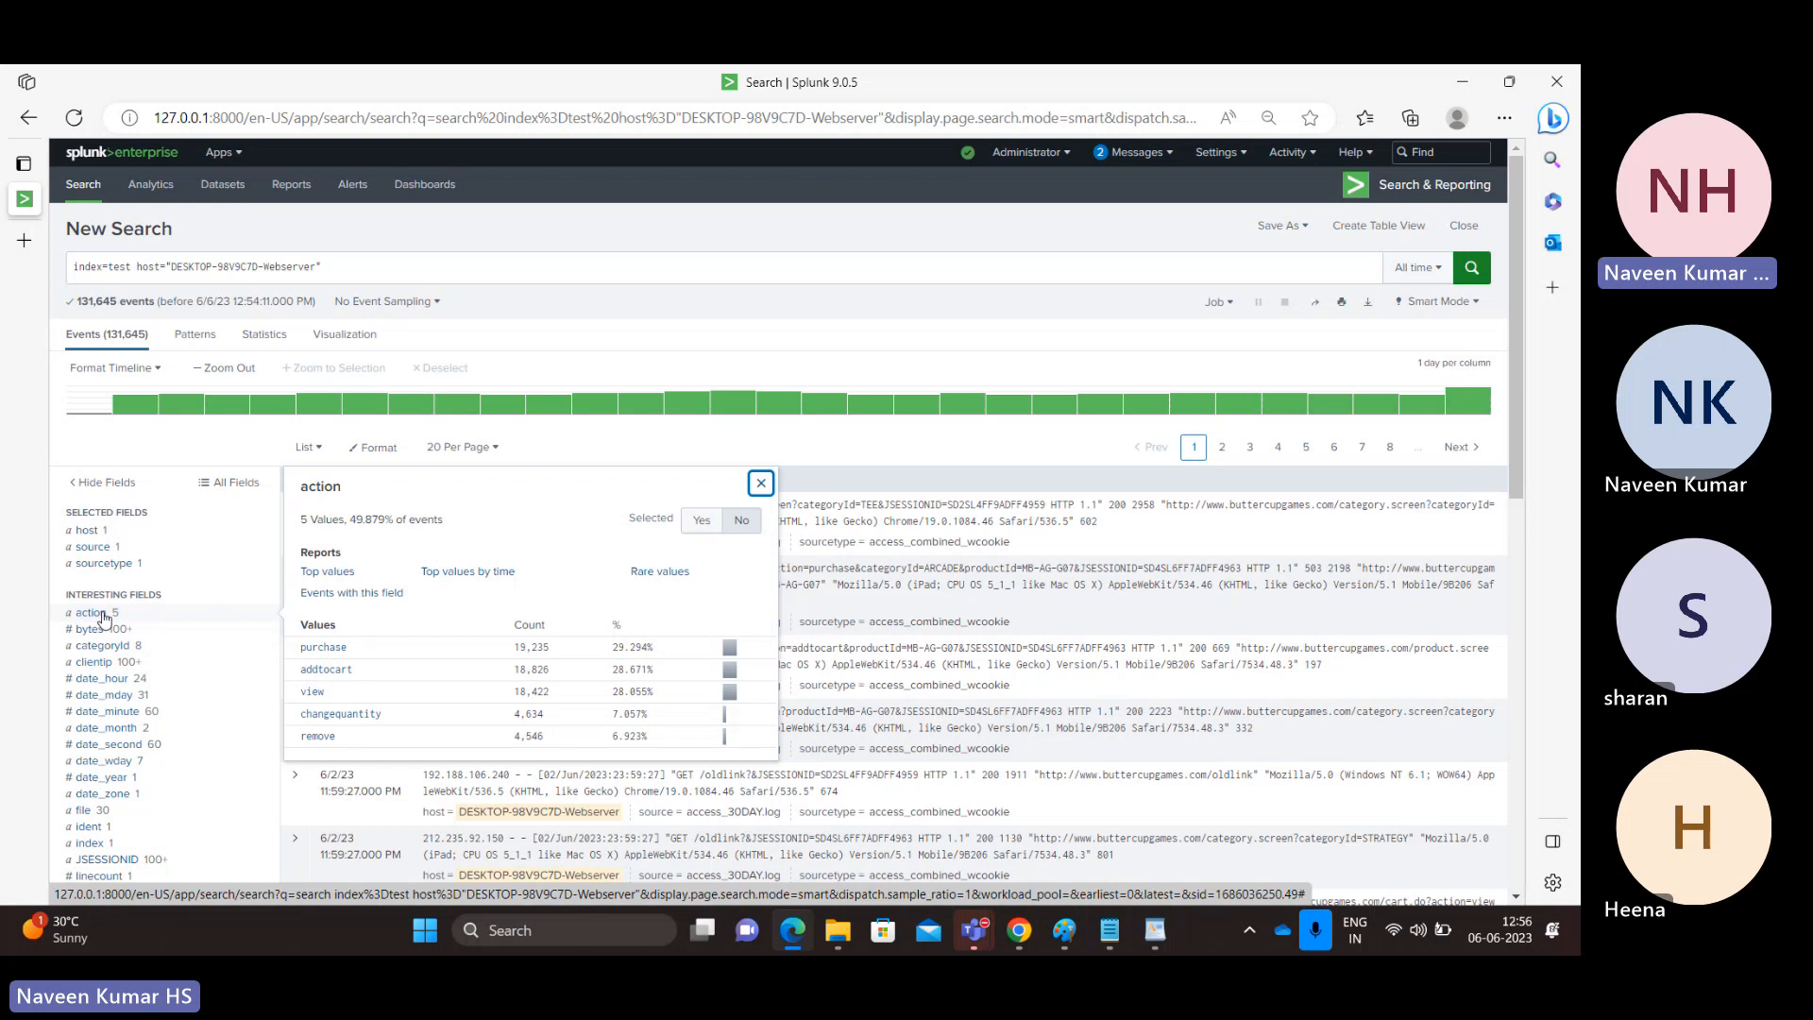
{"action": "left_click", "coordinate": [104, 614]}
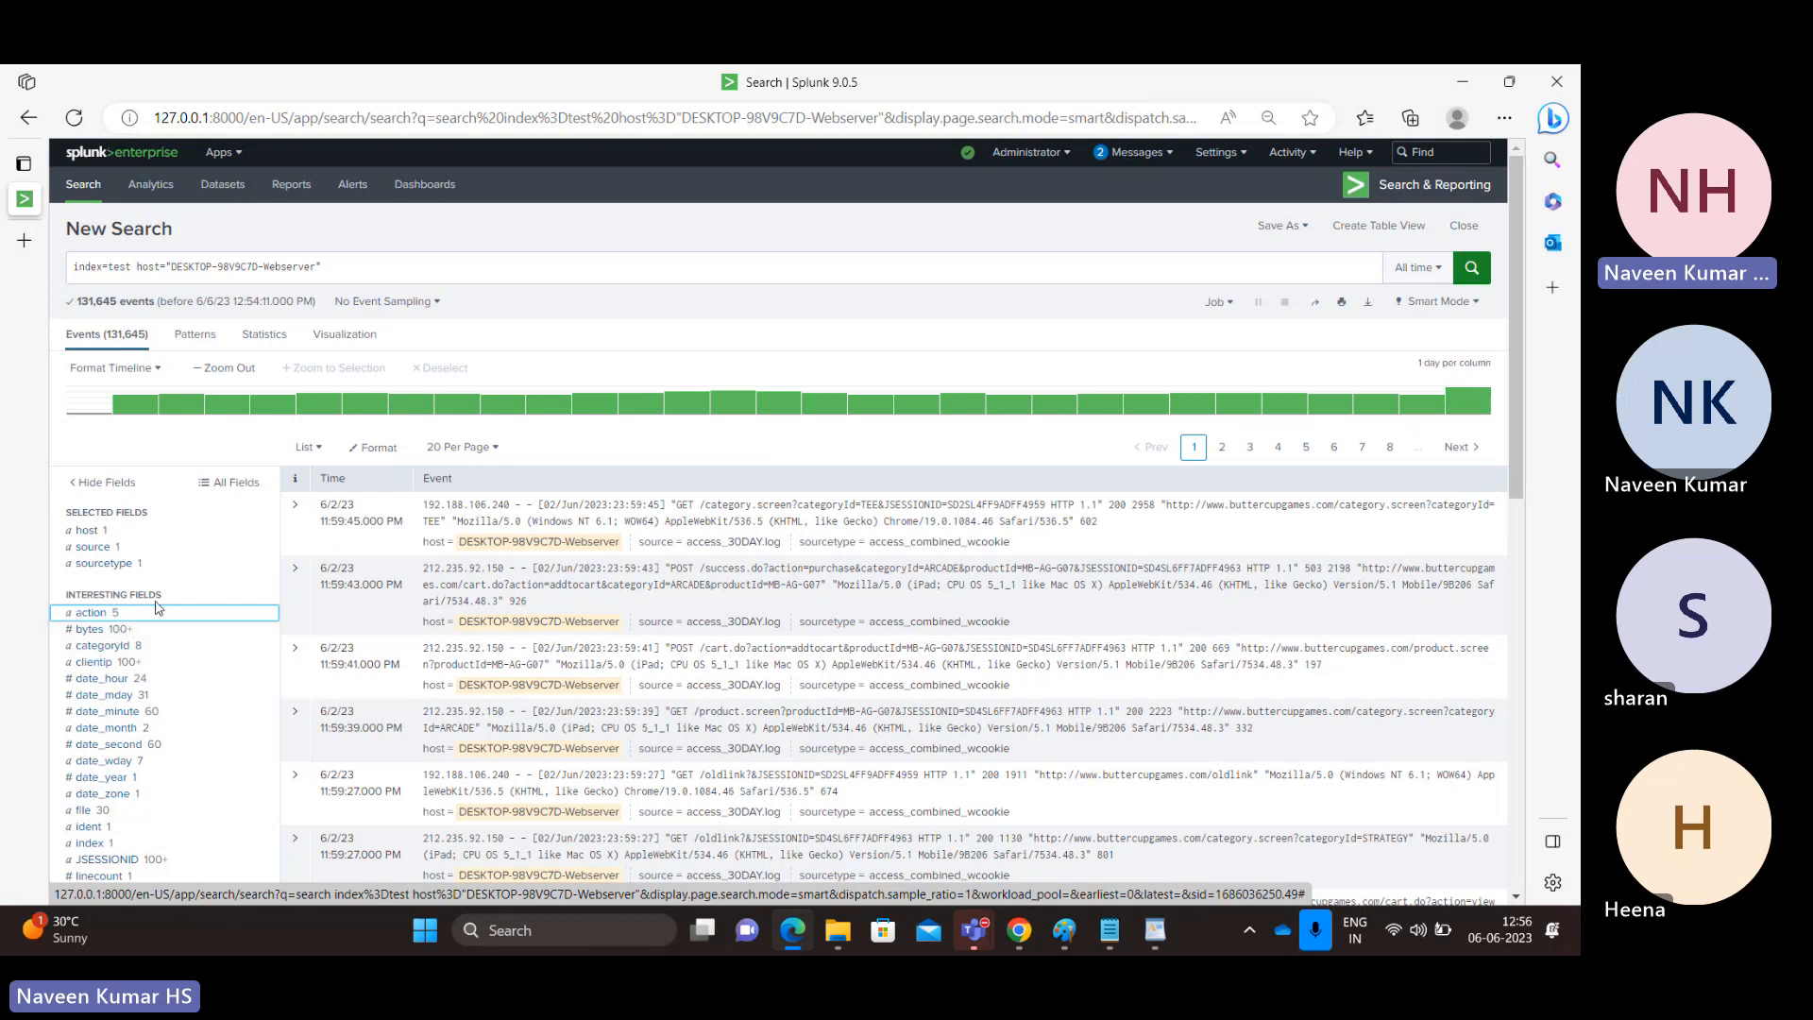
Expand the newest Webserver event, examine its extracted fields and values, and collapse it.
{"action": "left_click", "coordinate": [307, 526]}
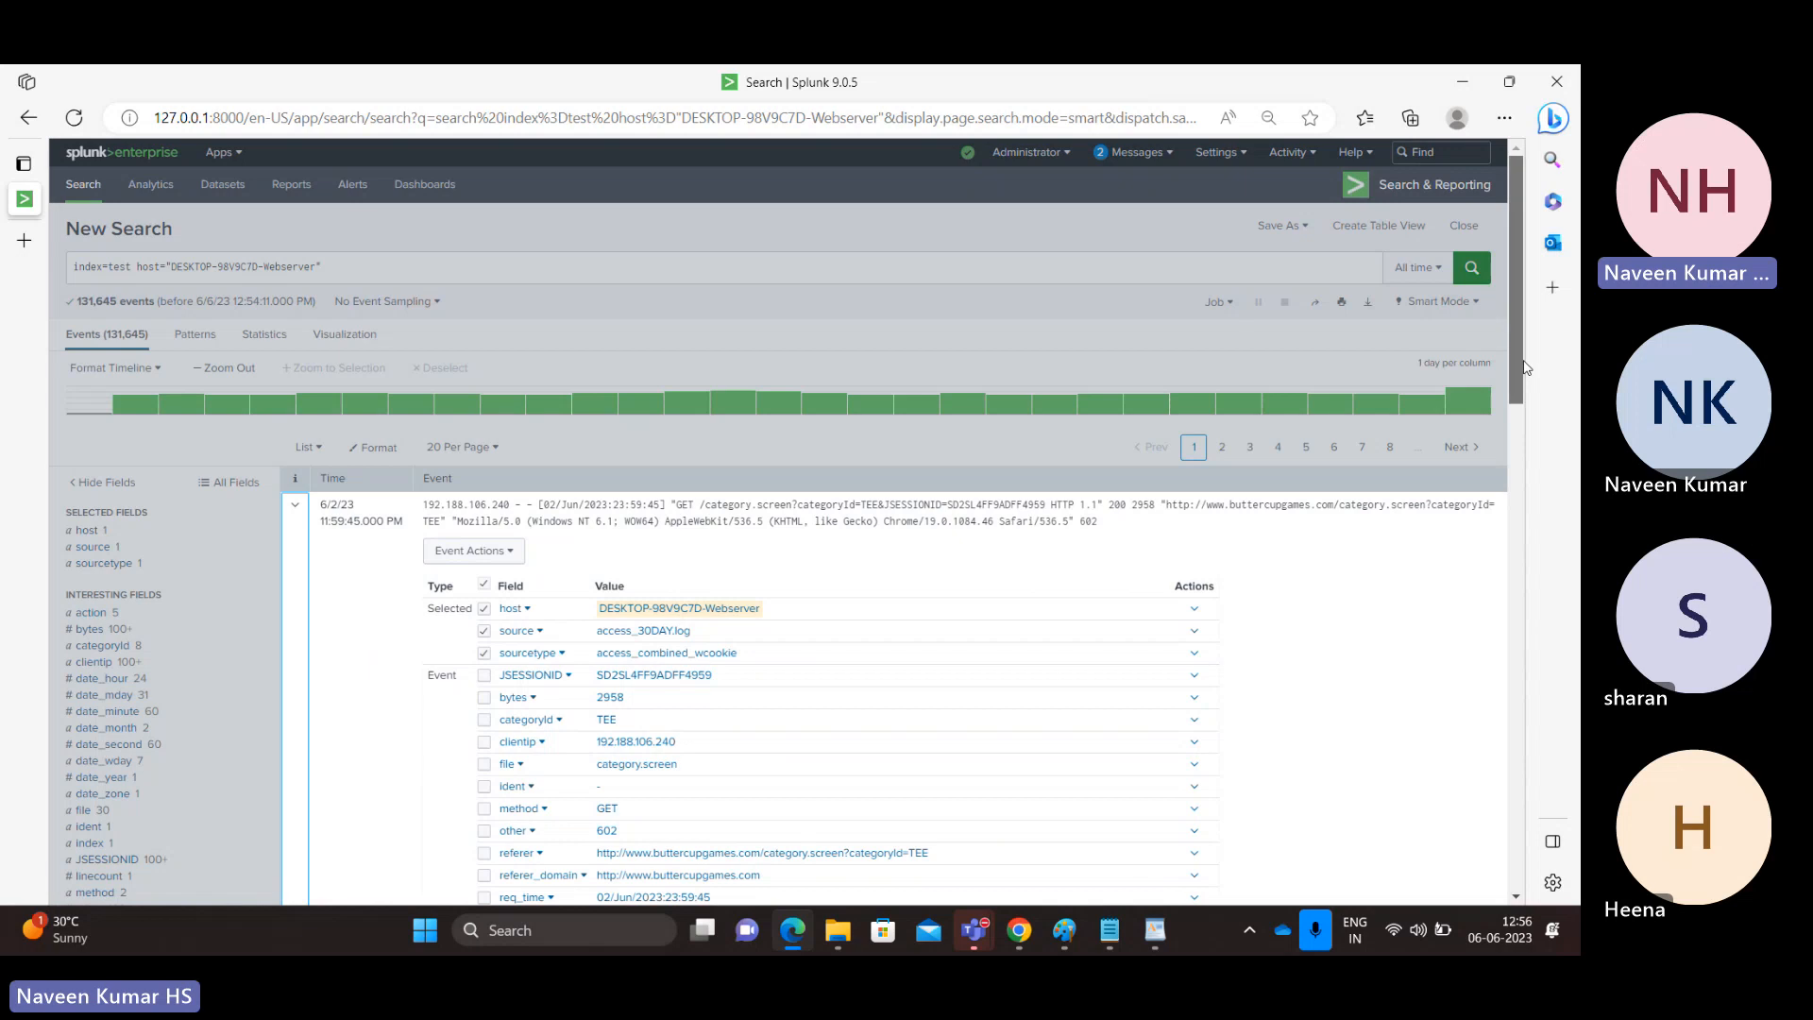
{"action": "left_click_drag", "start_coordinate": [1518, 367], "coordinate": [1522, 461]}
{"action": "scroll", "coordinate": [1521, 461], "scroll_direction": "up", "scroll_amount": 1}
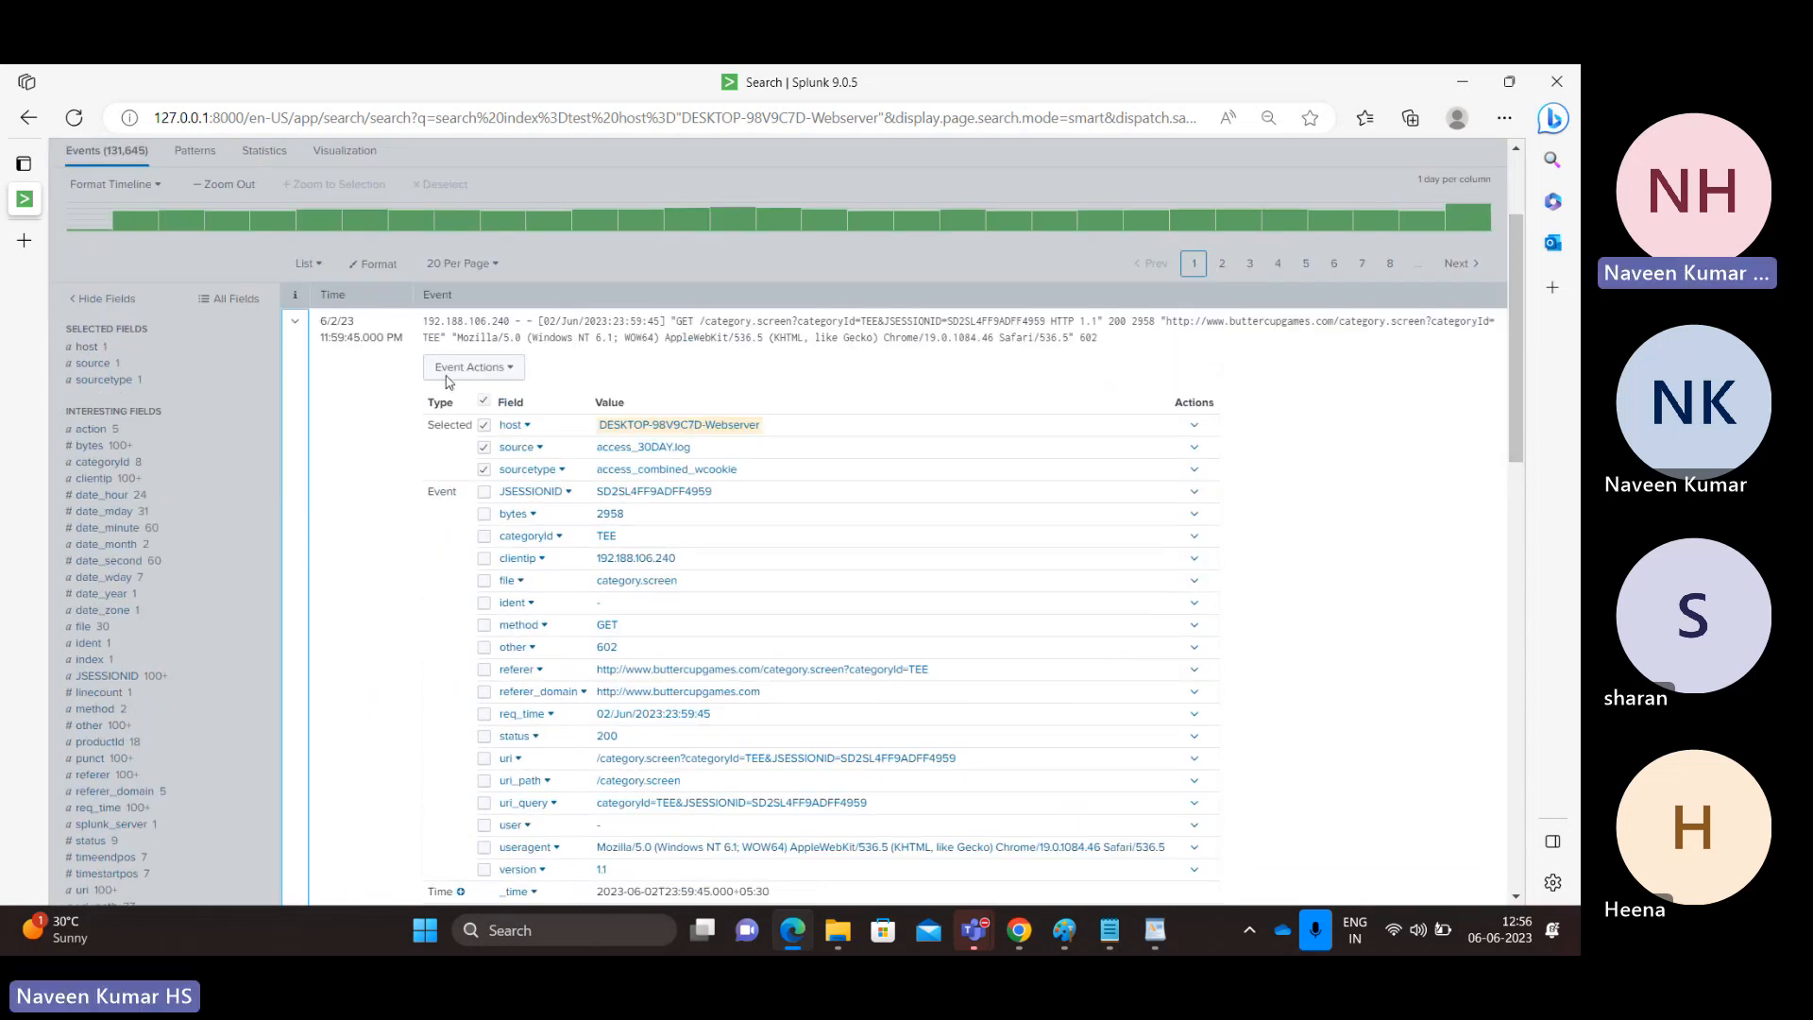
{"action": "left_click", "coordinate": [292, 326]}
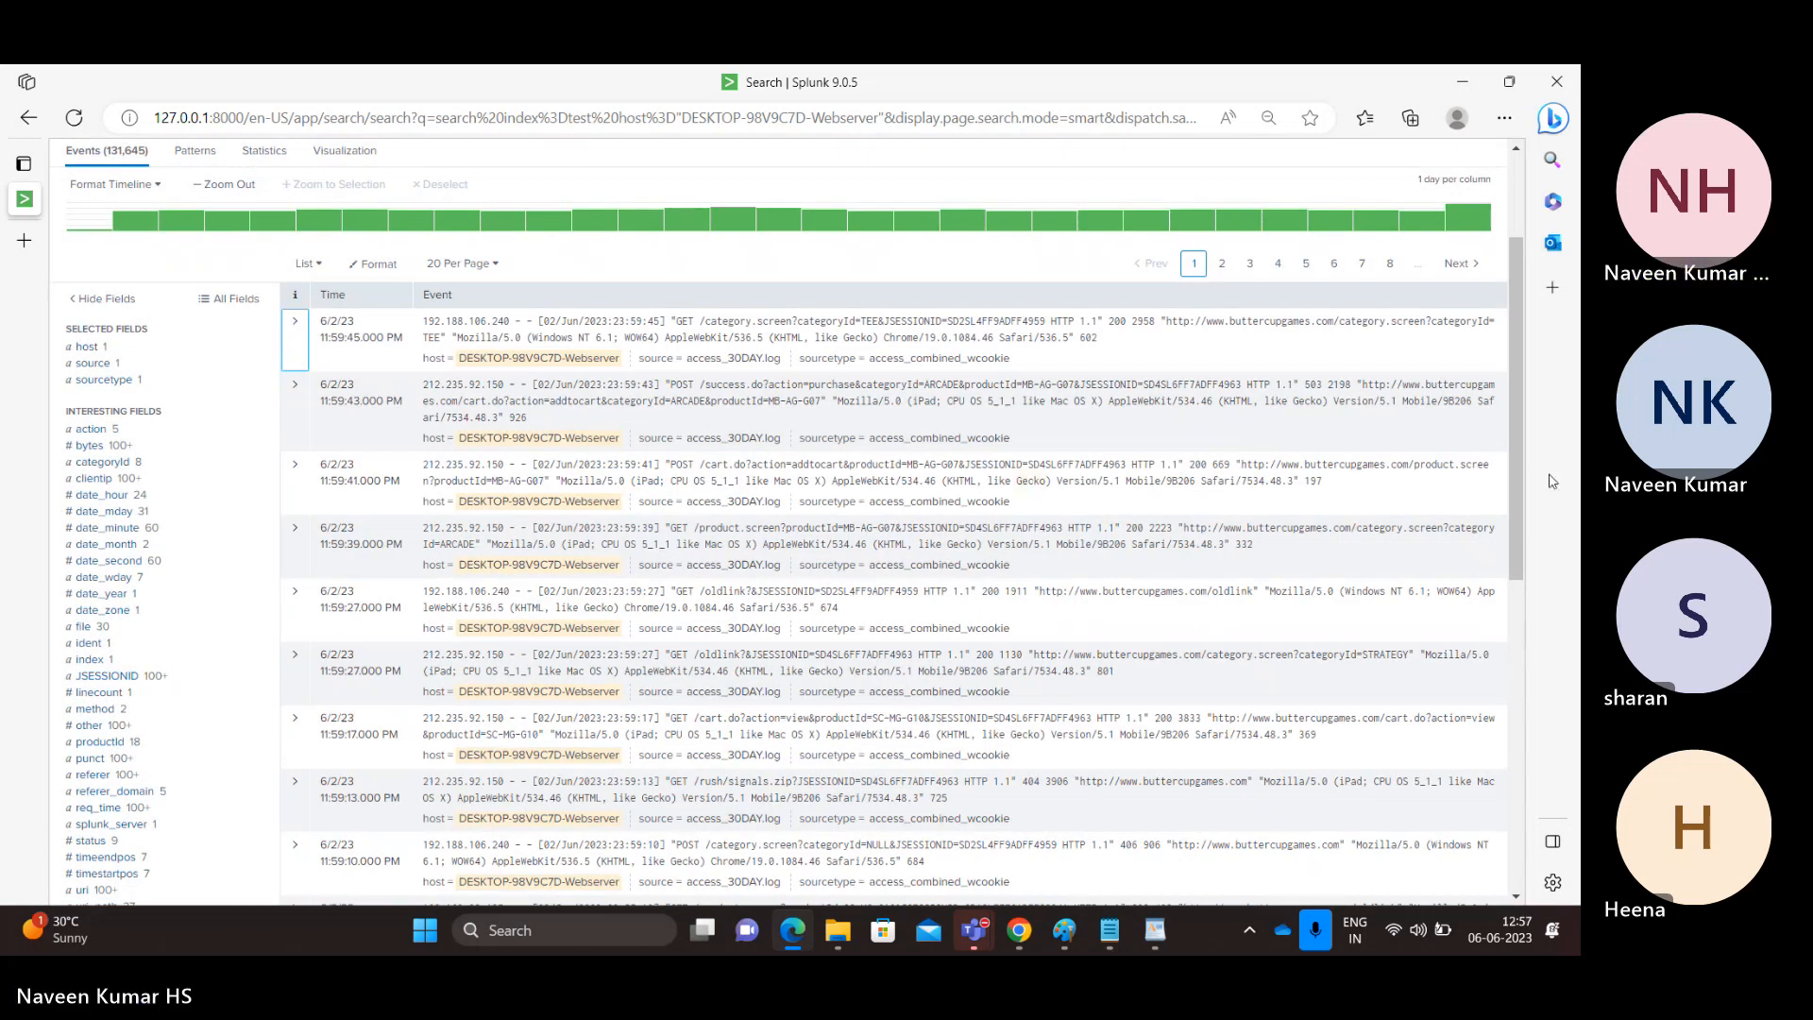
{"action": "left_click_drag", "start_coordinate": [1523, 522], "coordinate": [1516, 470]}
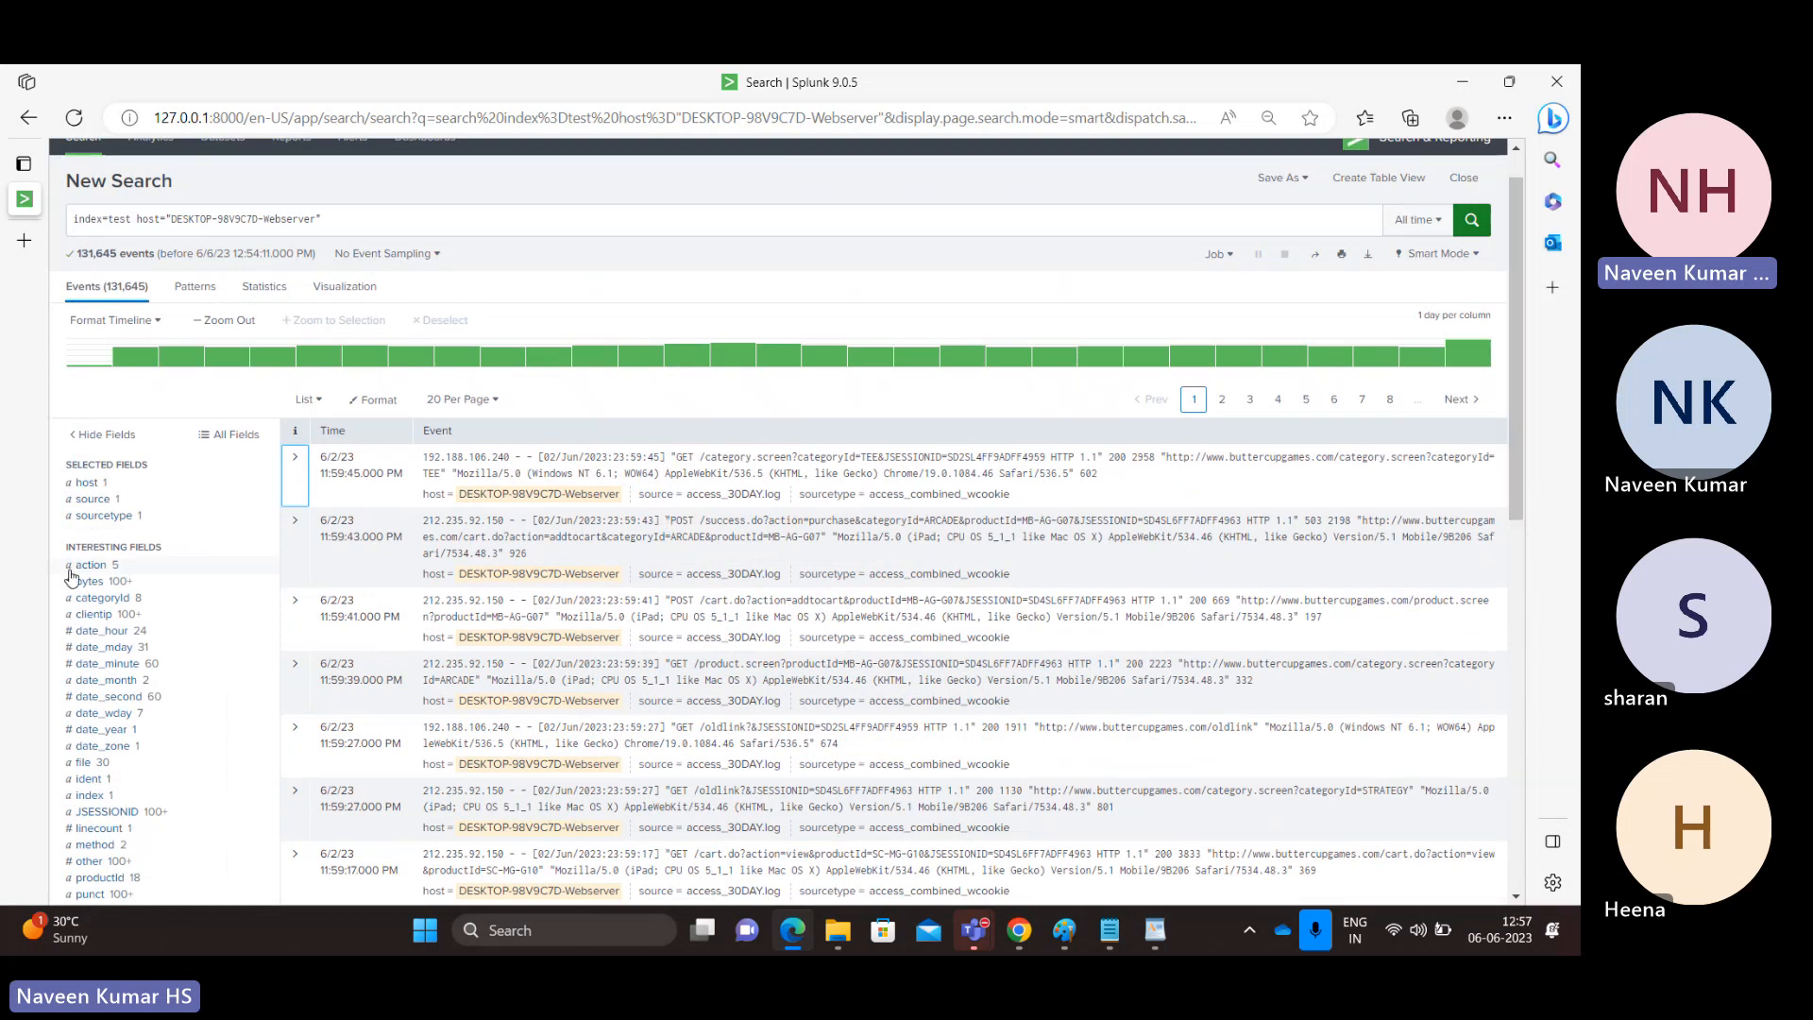
Examine the values of the date_minute, ident and JSESSIONID interesting fields for the Webserver events.
{"action": "mouse_move", "coordinate": [50, 783]}
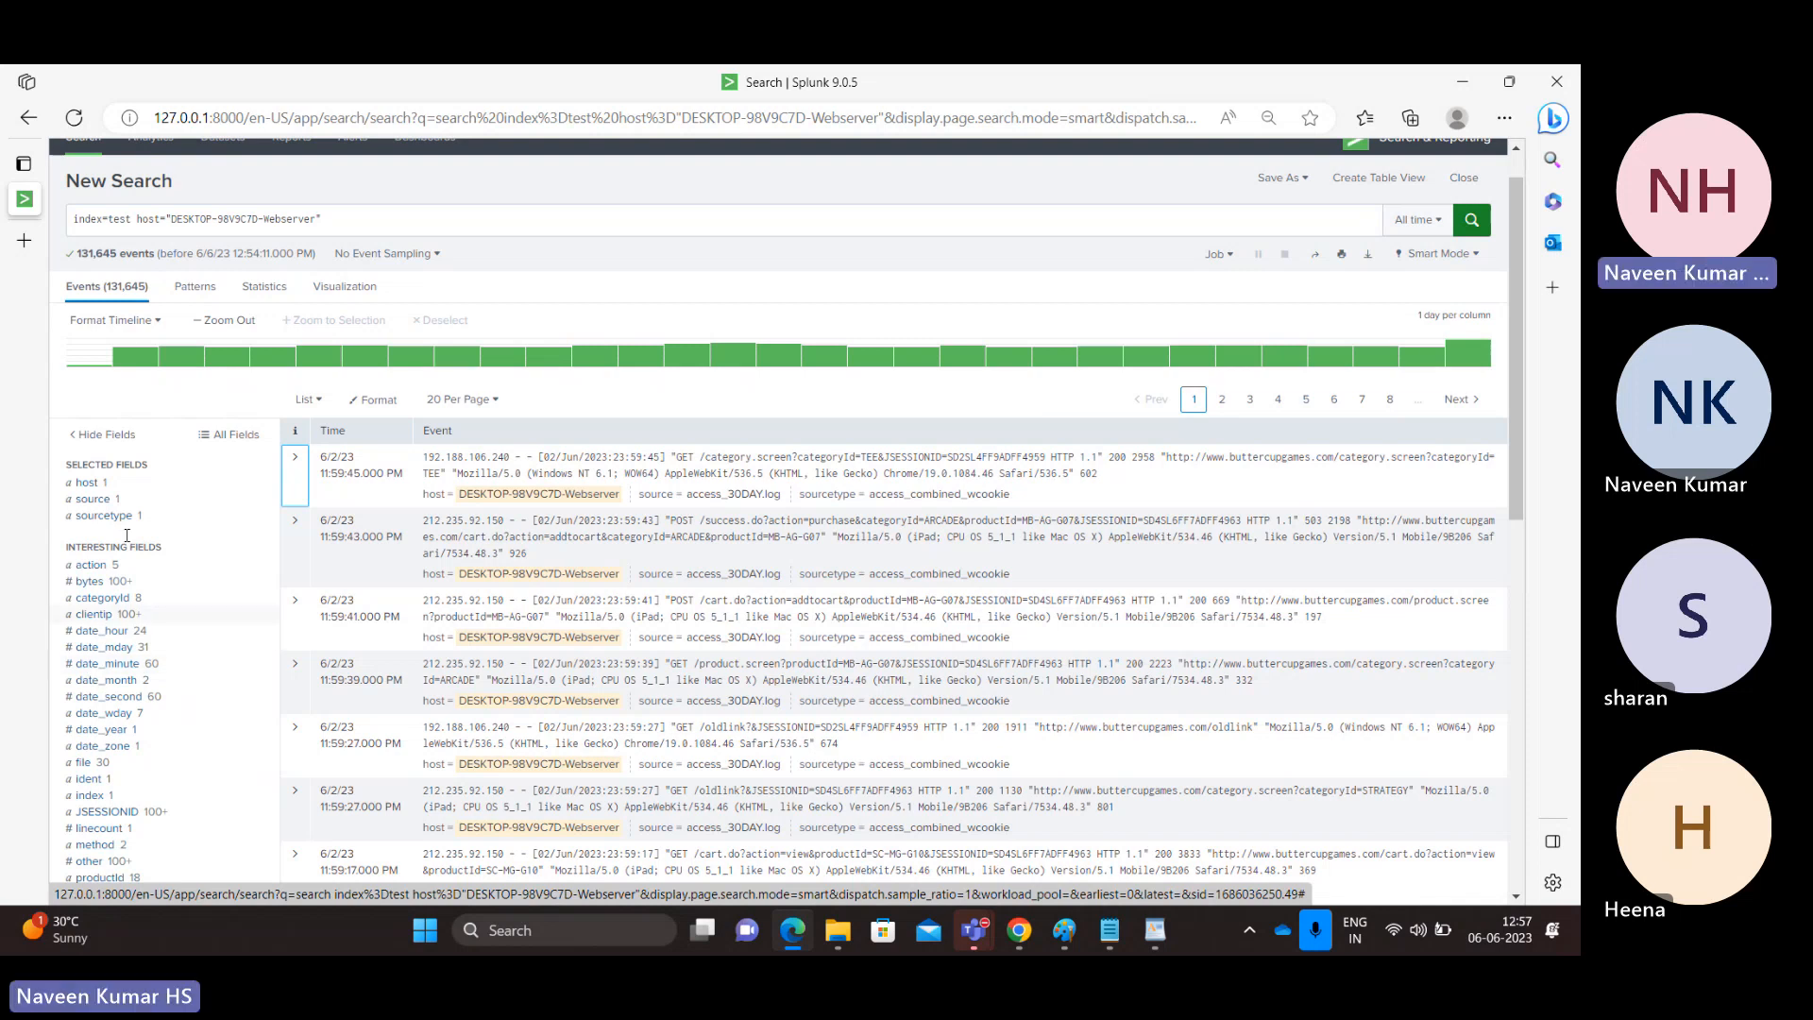
{"action": "left_click", "coordinate": [368, 228]}
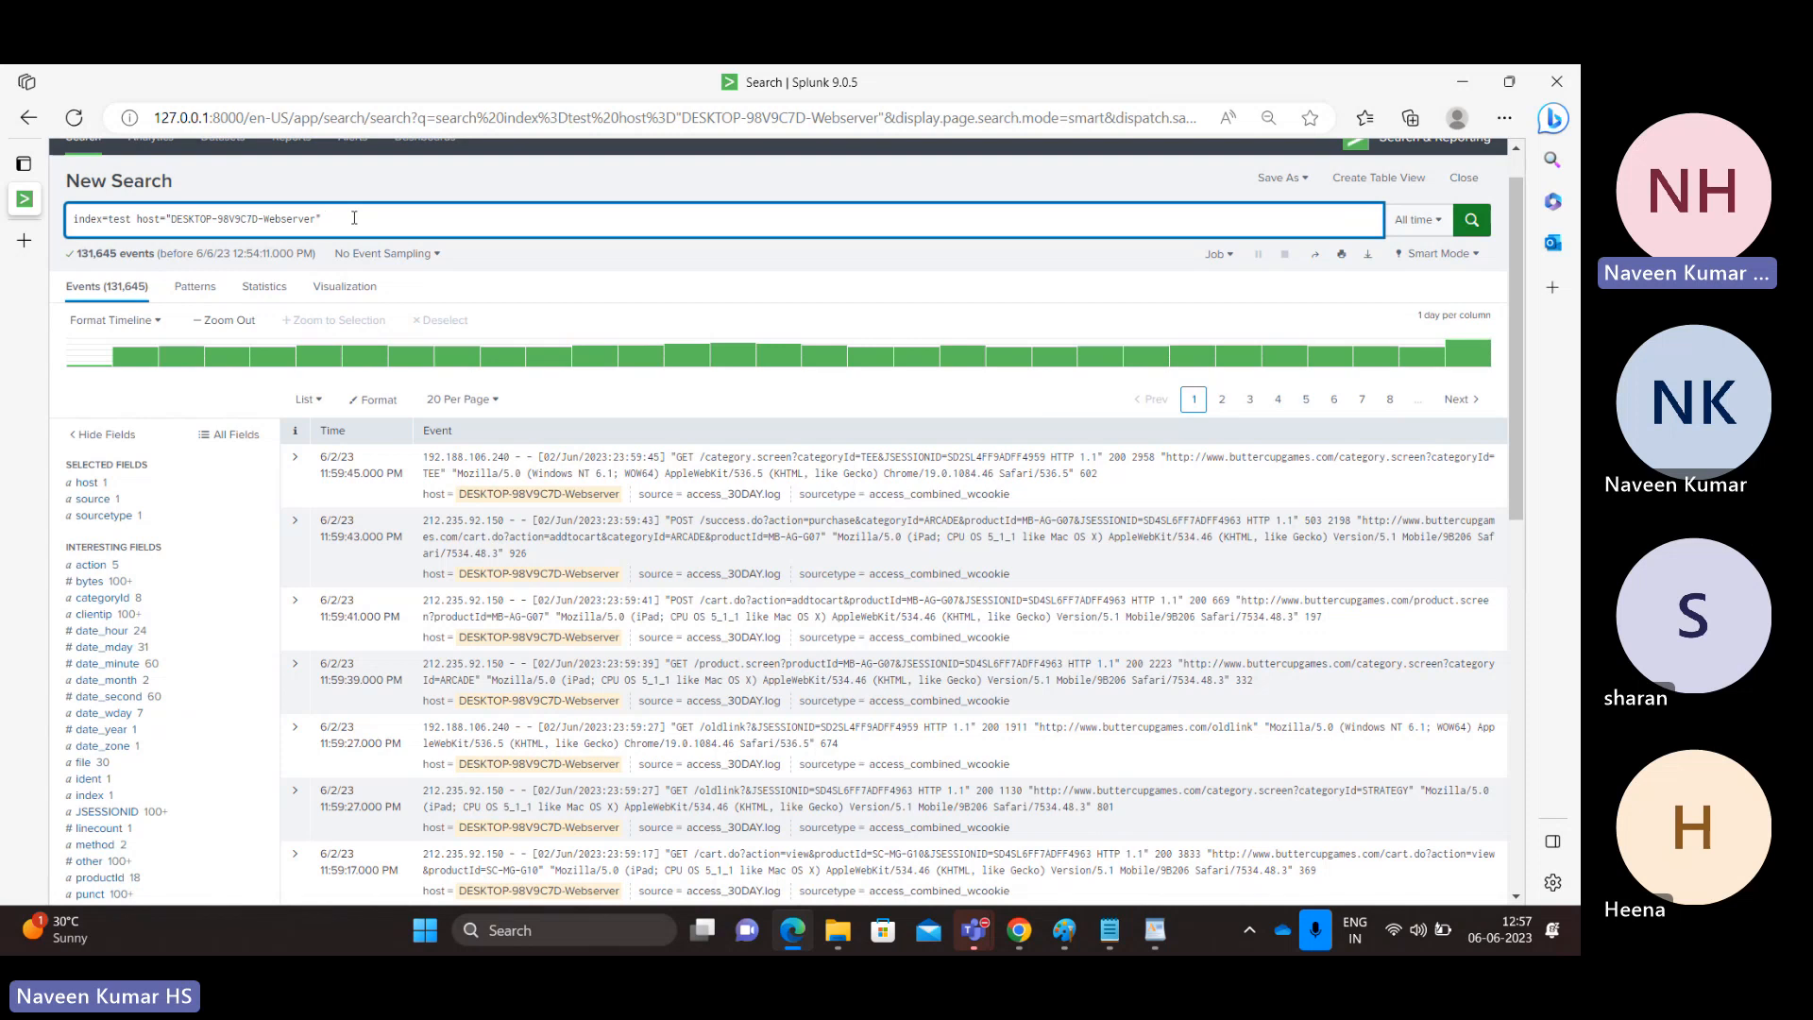
{"action": "left_click", "coordinate": [94, 565]}
{"action": "left_click", "coordinate": [99, 664]}
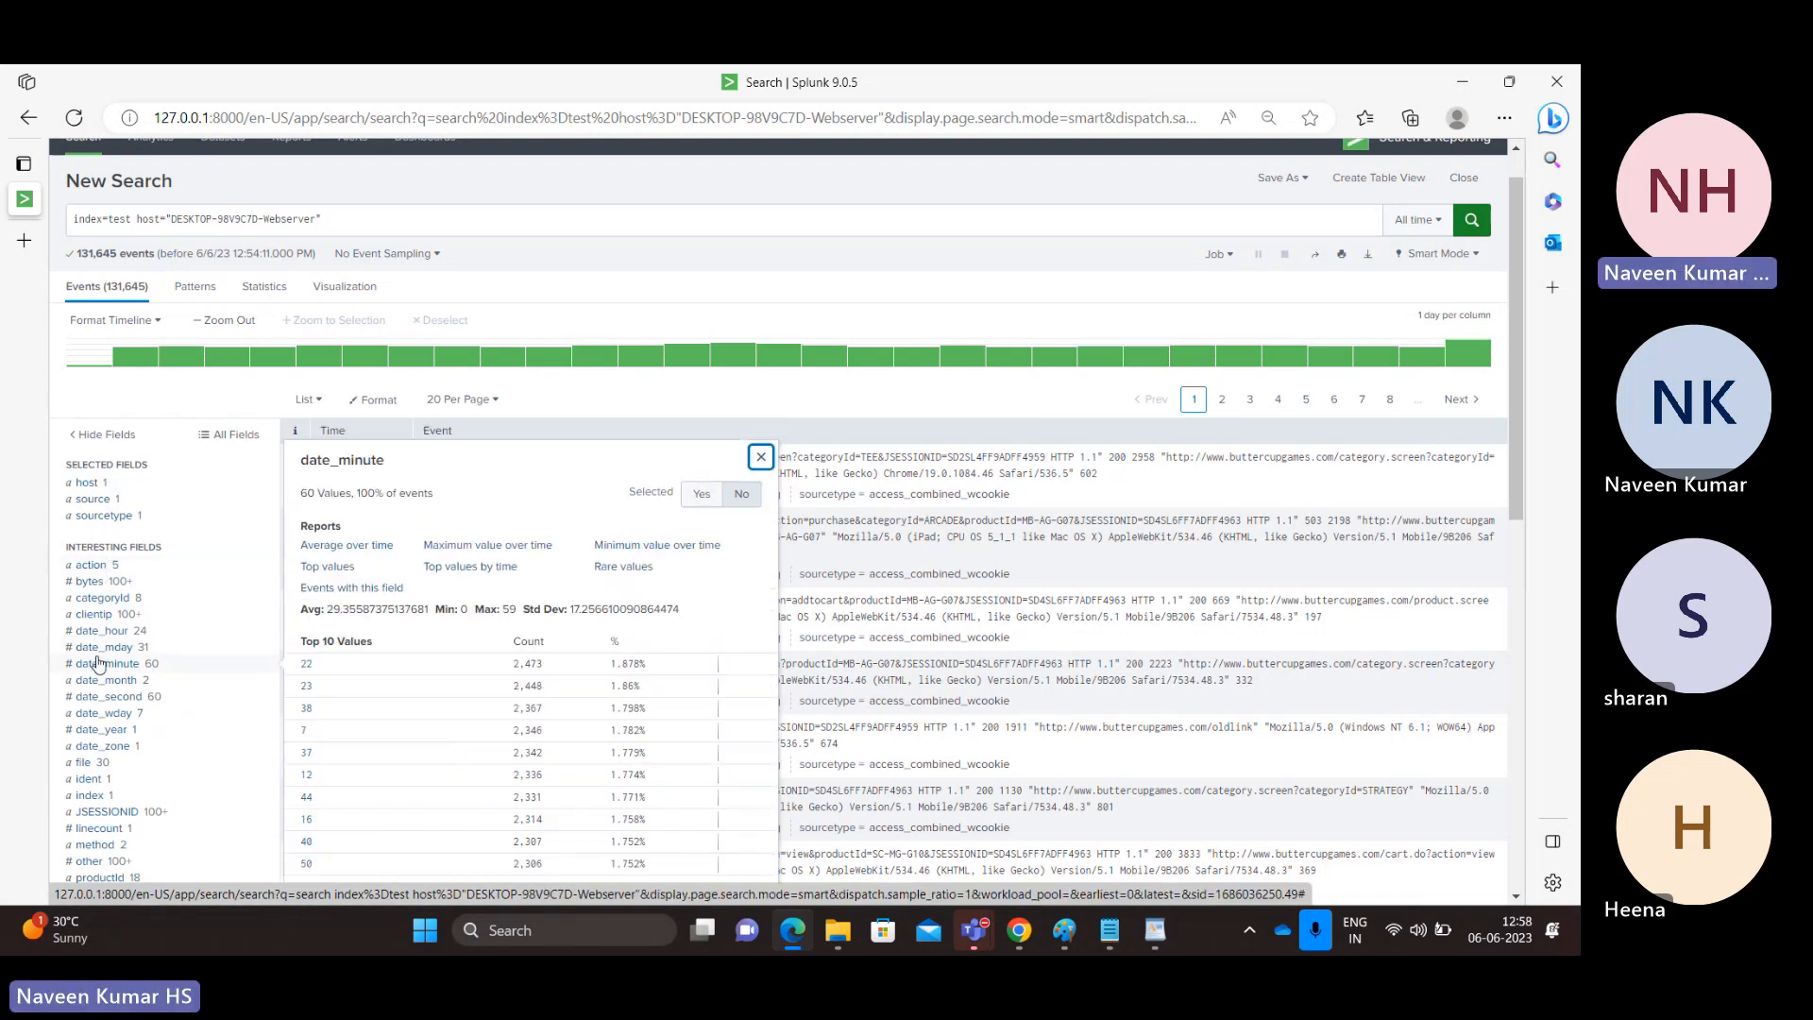
{"action": "left_click", "coordinate": [84, 782]}
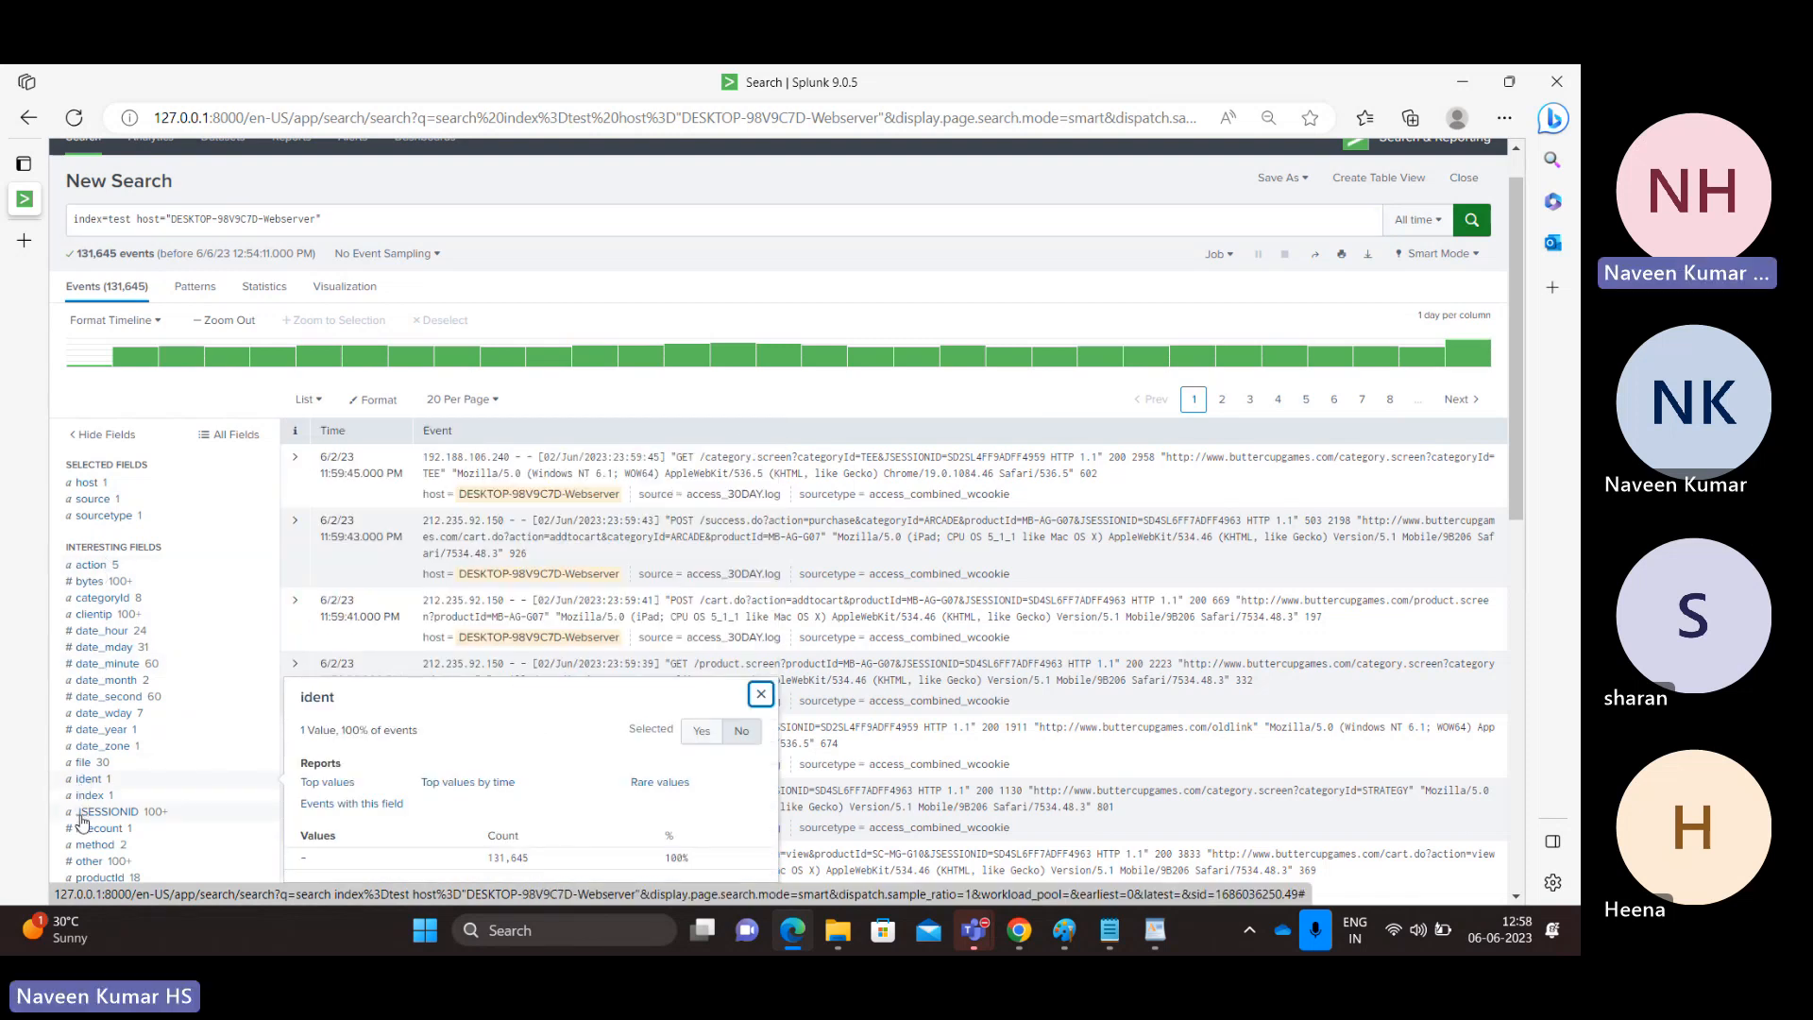
{"action": "left_click", "coordinate": [92, 813]}
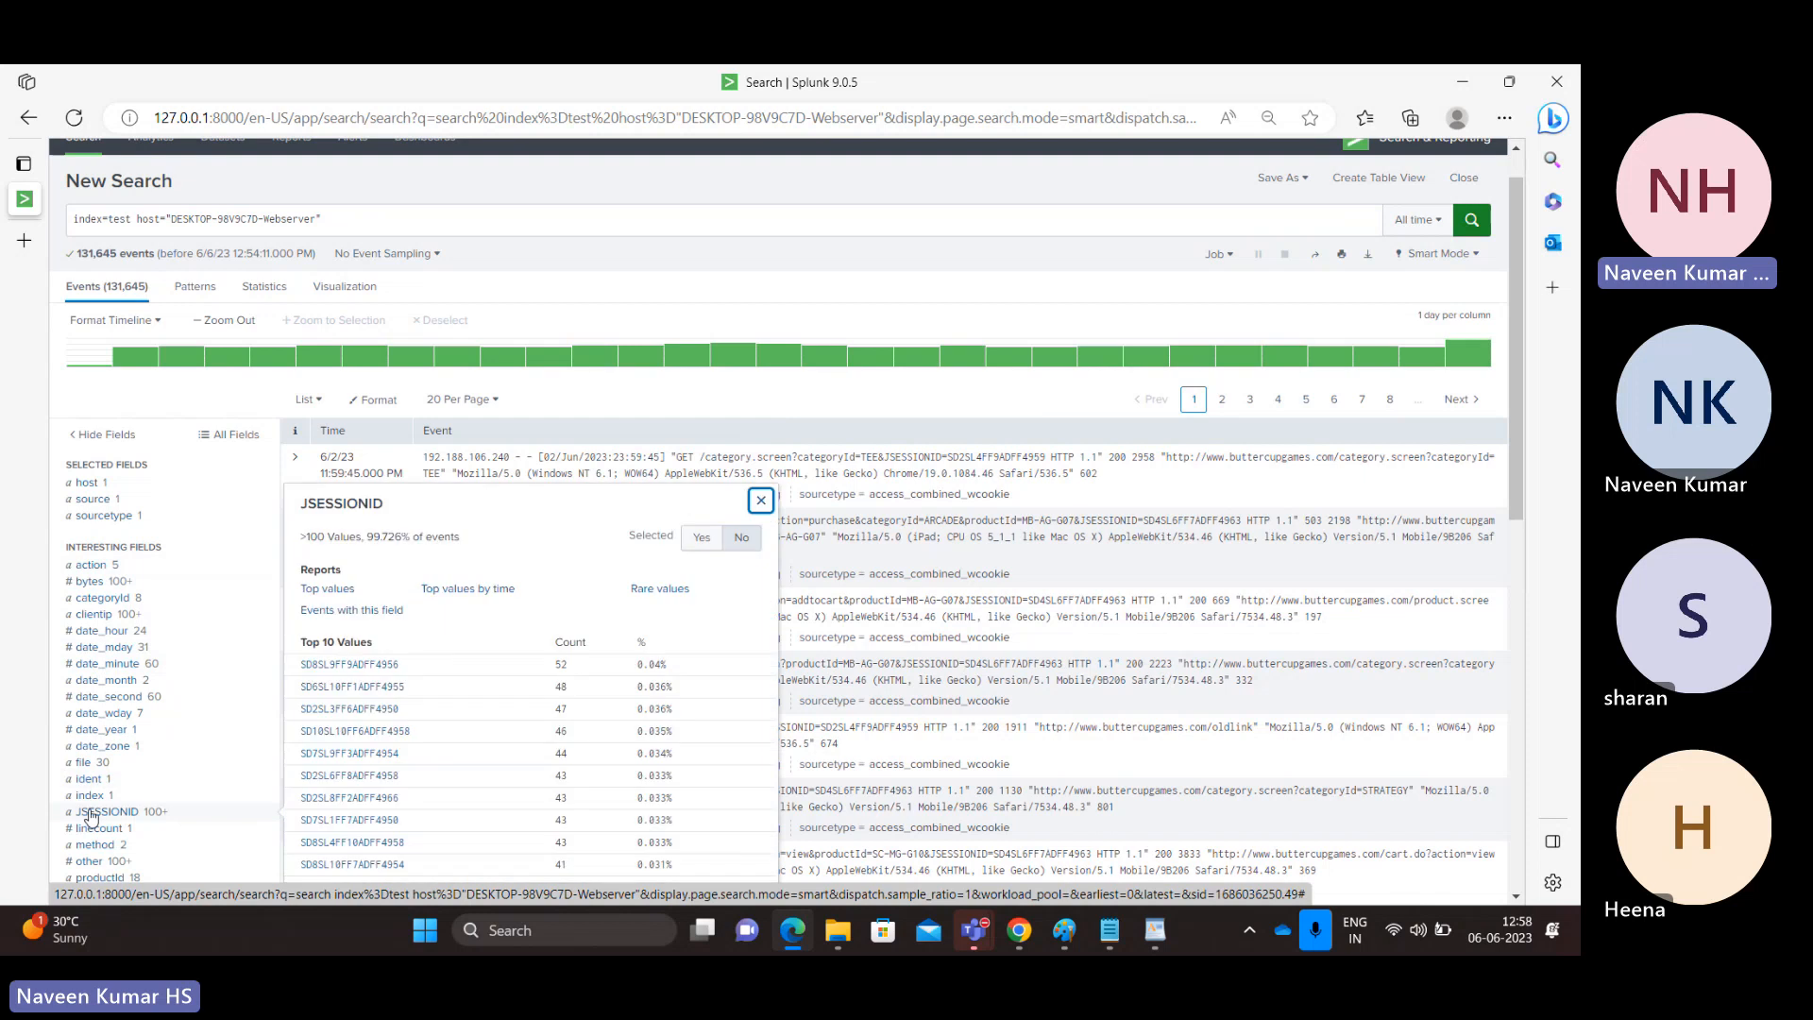
Filter the Webserver events to the action value purchase and check the resulting event count.
{"action": "left_click", "coordinate": [99, 565]}
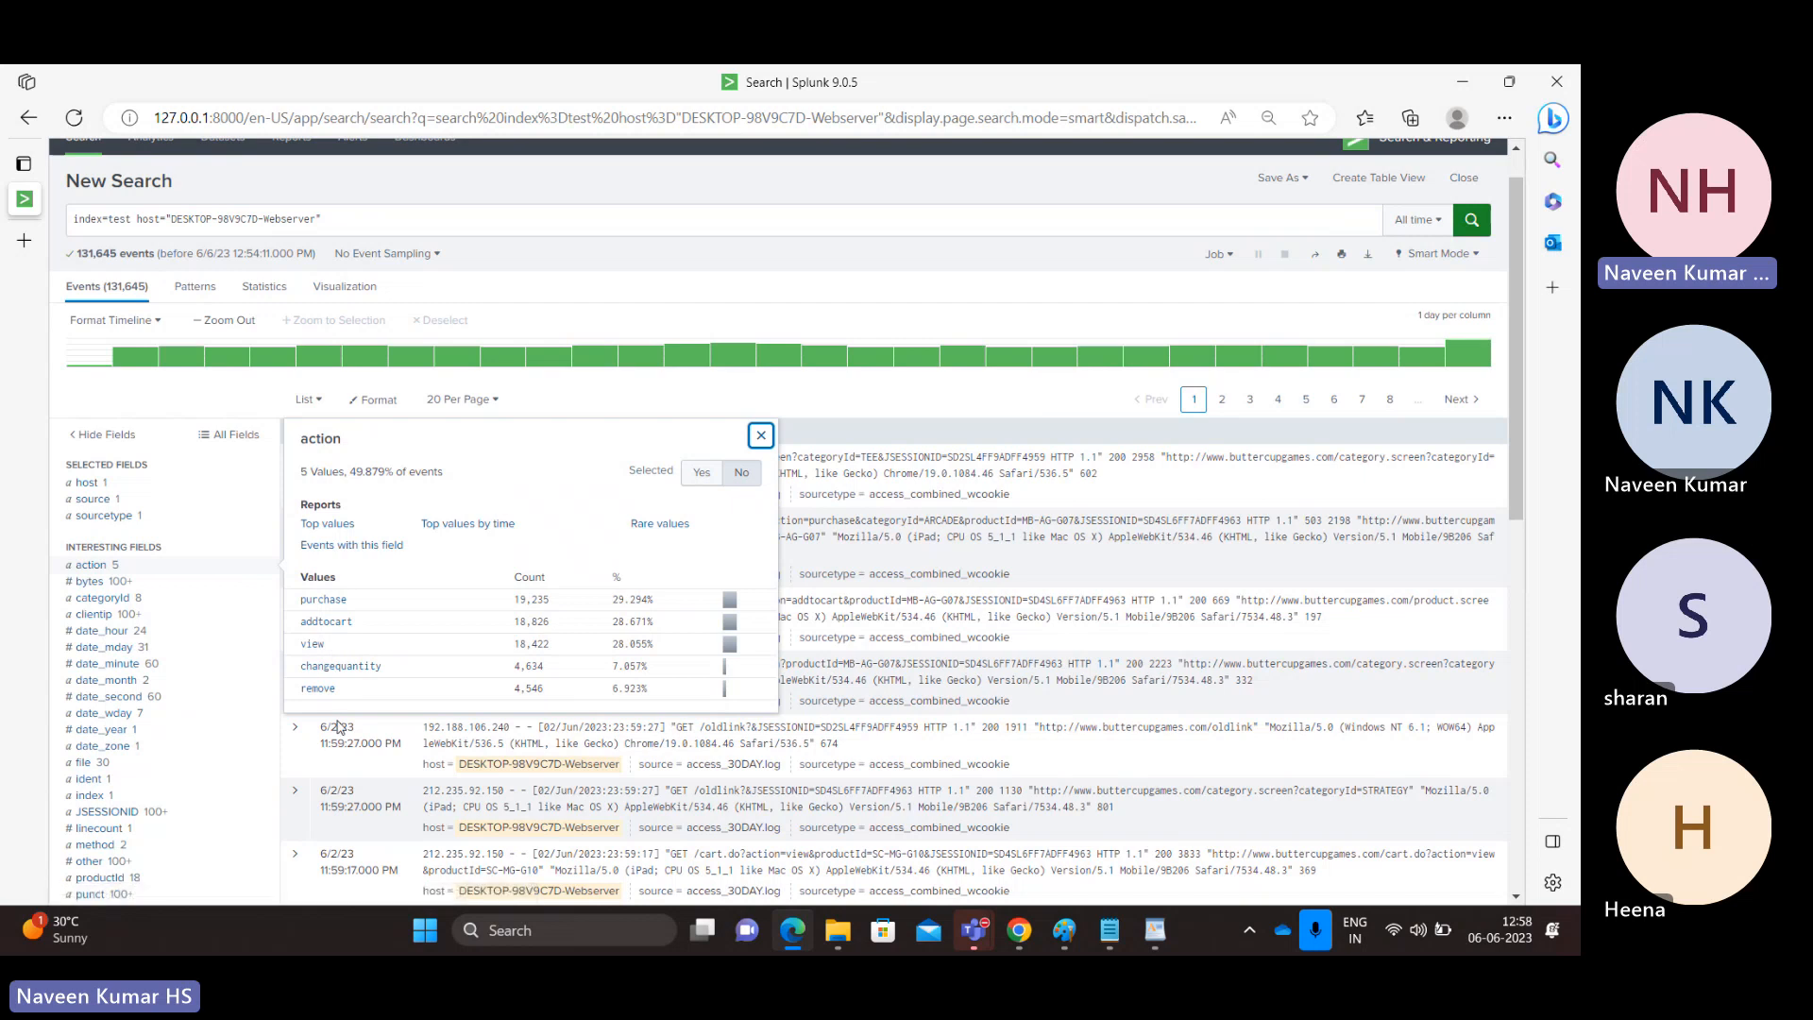
{"action": "left_click", "coordinate": [323, 601]}
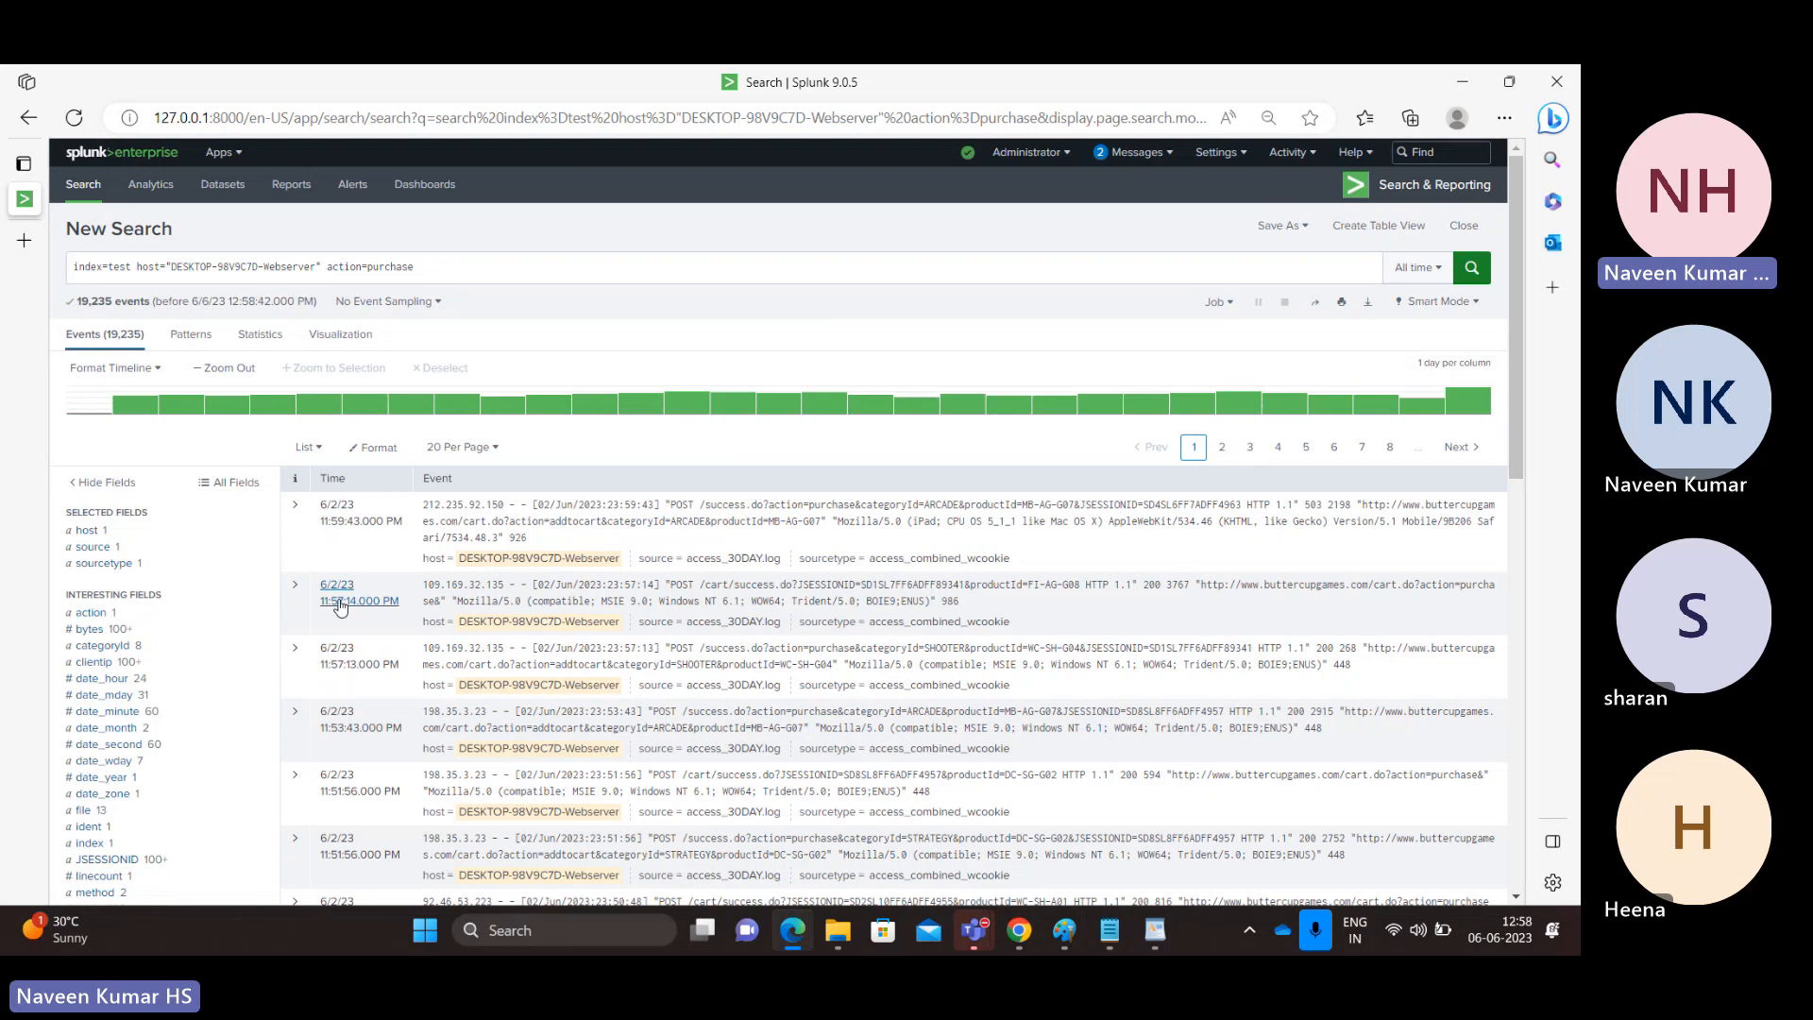
{"action": "double_click", "coordinate": [94, 301]}
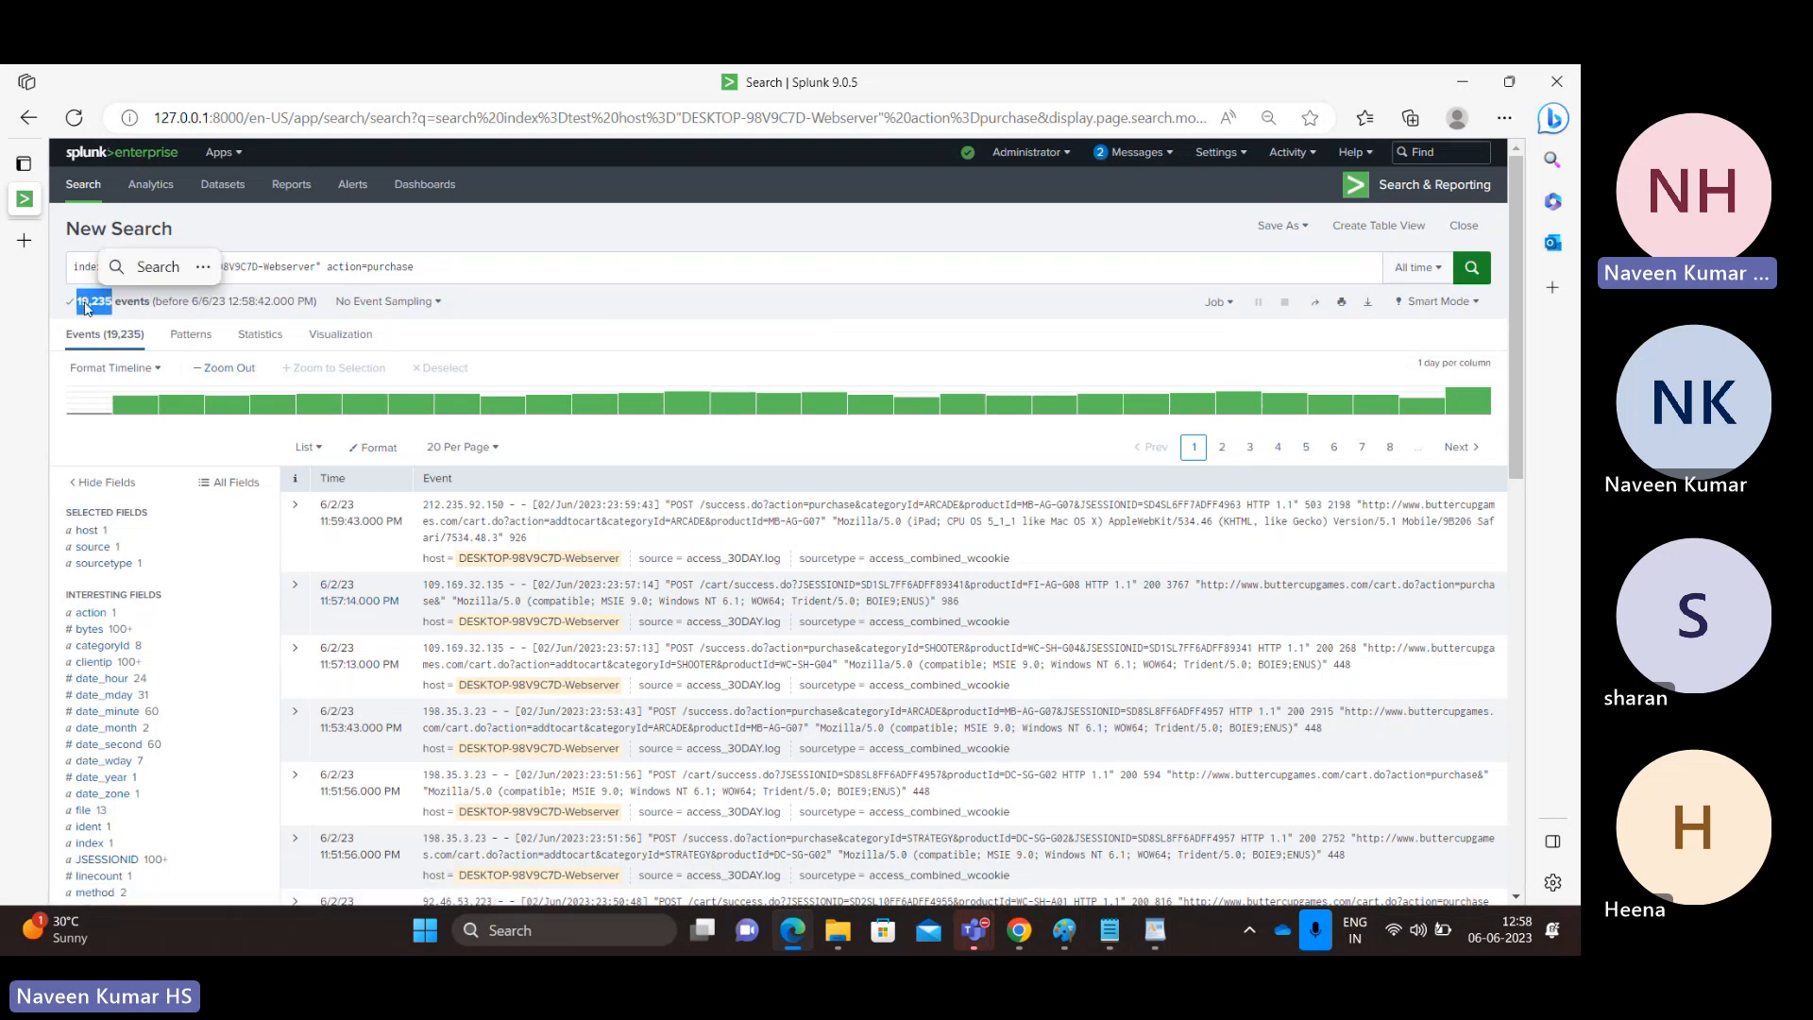
{"action": "left_click", "coordinate": [448, 271]}
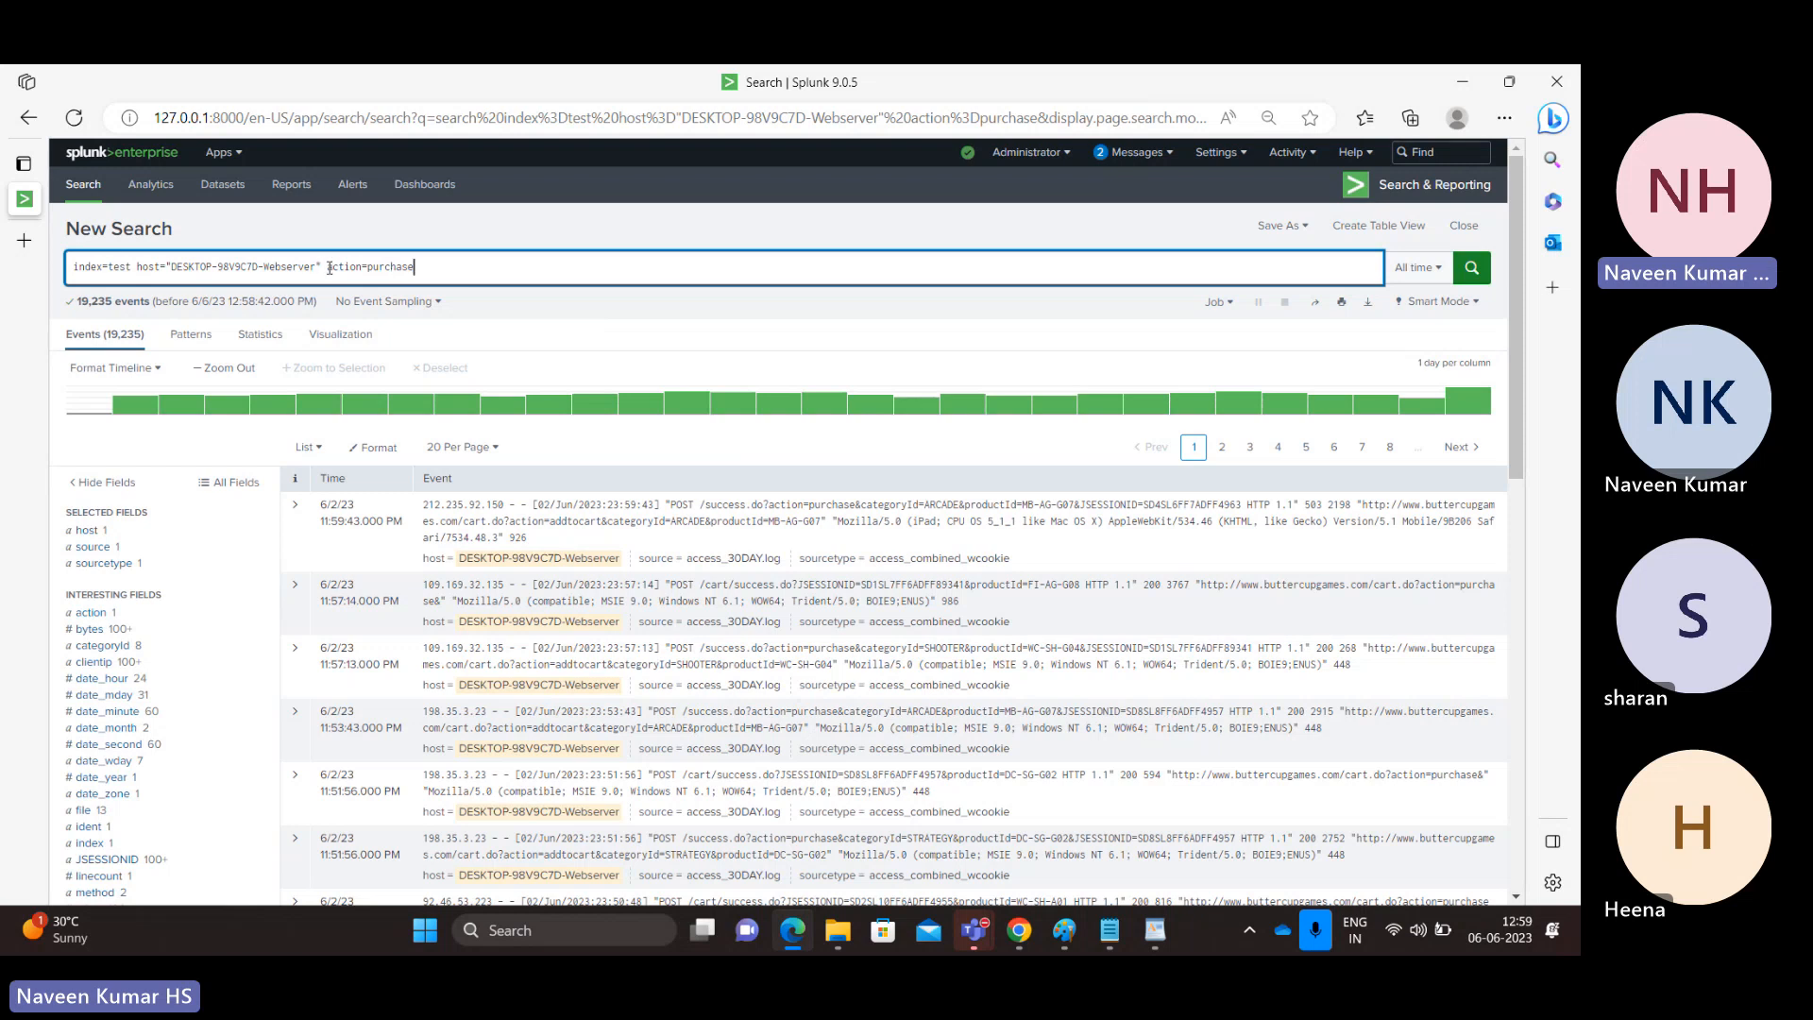
Examine the index, host and action=purchase conditions in the search string.
{"action": "double_click", "coordinate": [117, 268]}
{"action": "double_click", "coordinate": [293, 268]}
{"action": "double_click", "coordinate": [400, 268]}
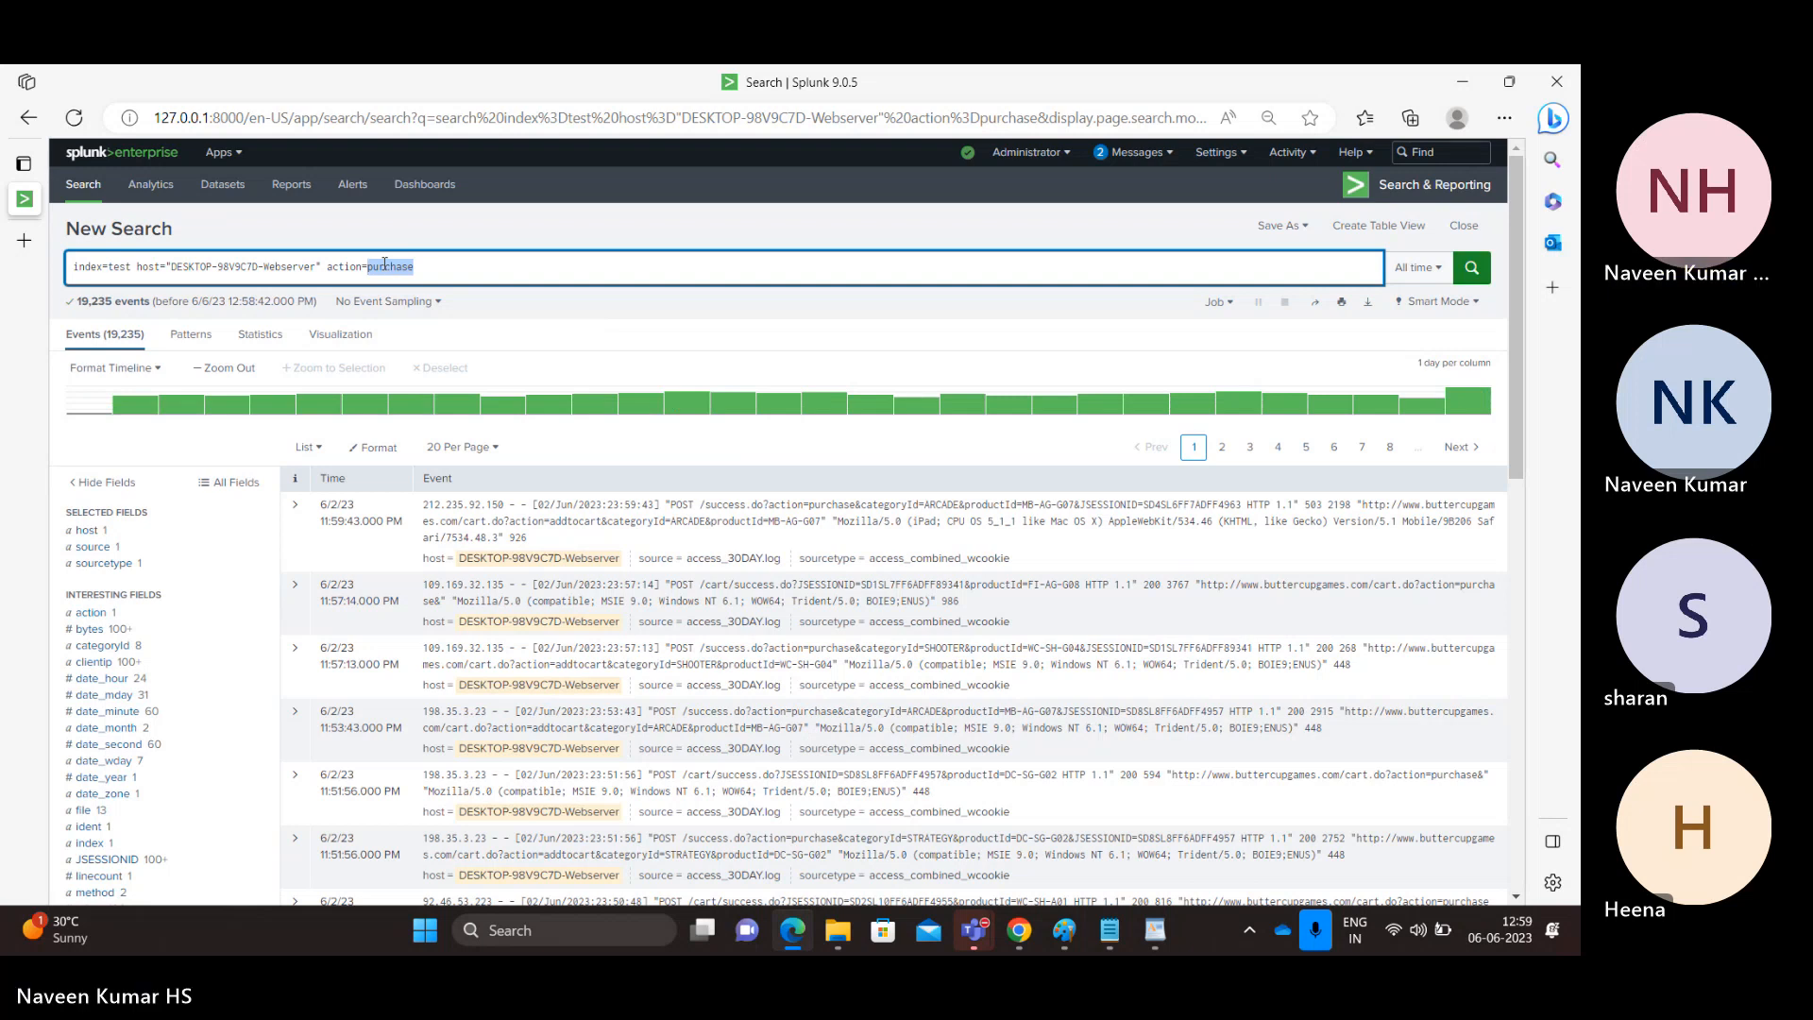
{"action": "left_click", "coordinate": [438, 277]}
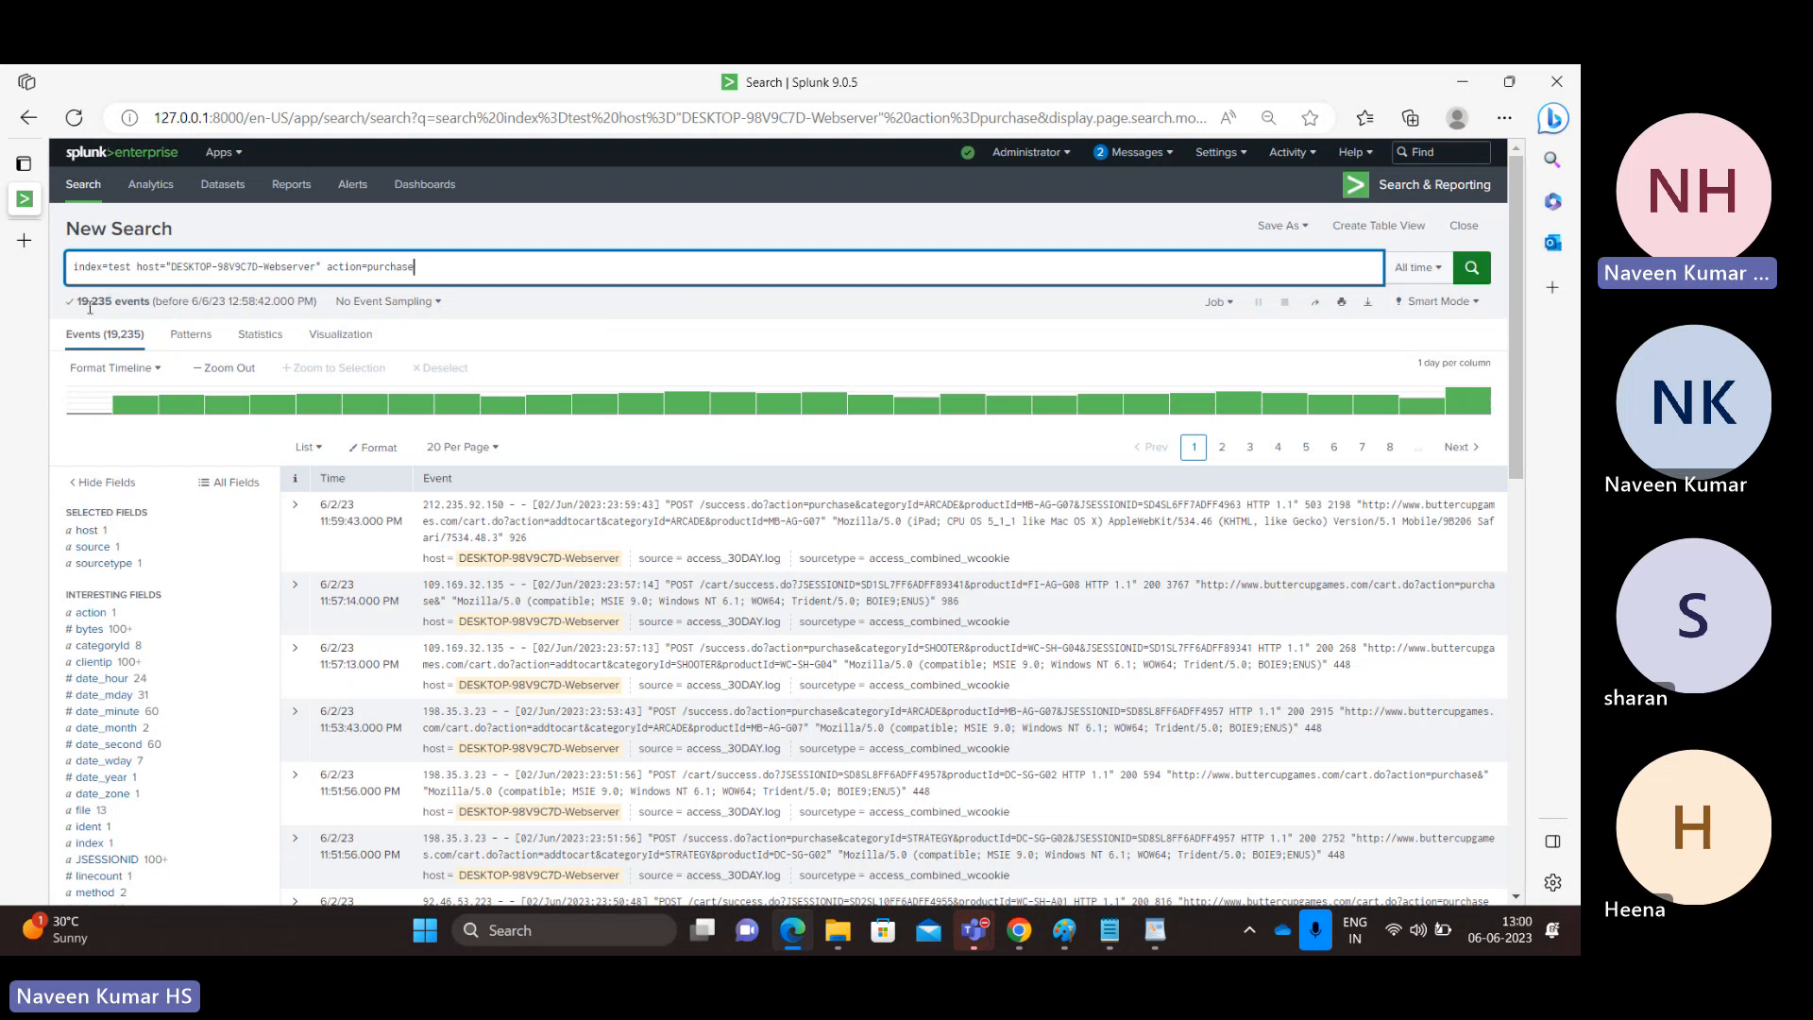
{"action": "double_click", "coordinate": [407, 264]}
{"action": "left_click", "coordinate": [415, 269]}
{"action": "double_click", "coordinate": [394, 267]}
{"action": "left_click", "coordinate": [429, 268]}
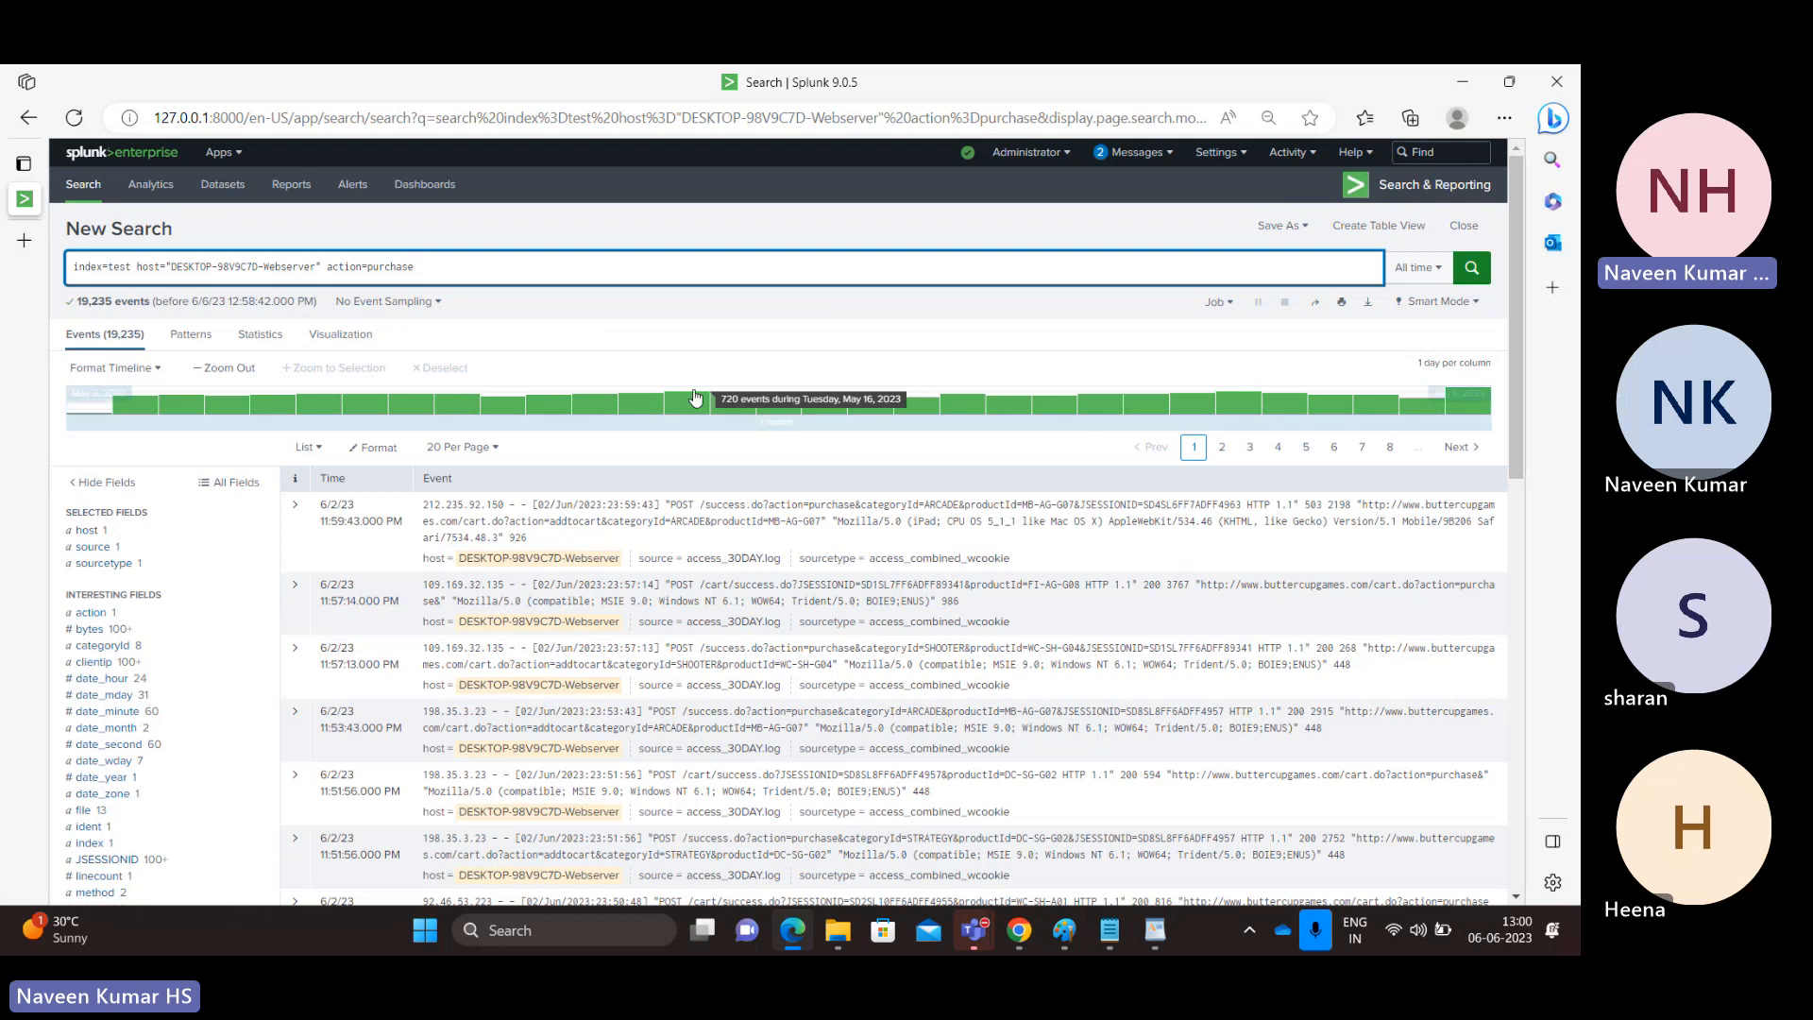
{"action": "double_click", "coordinate": [474, 271]}
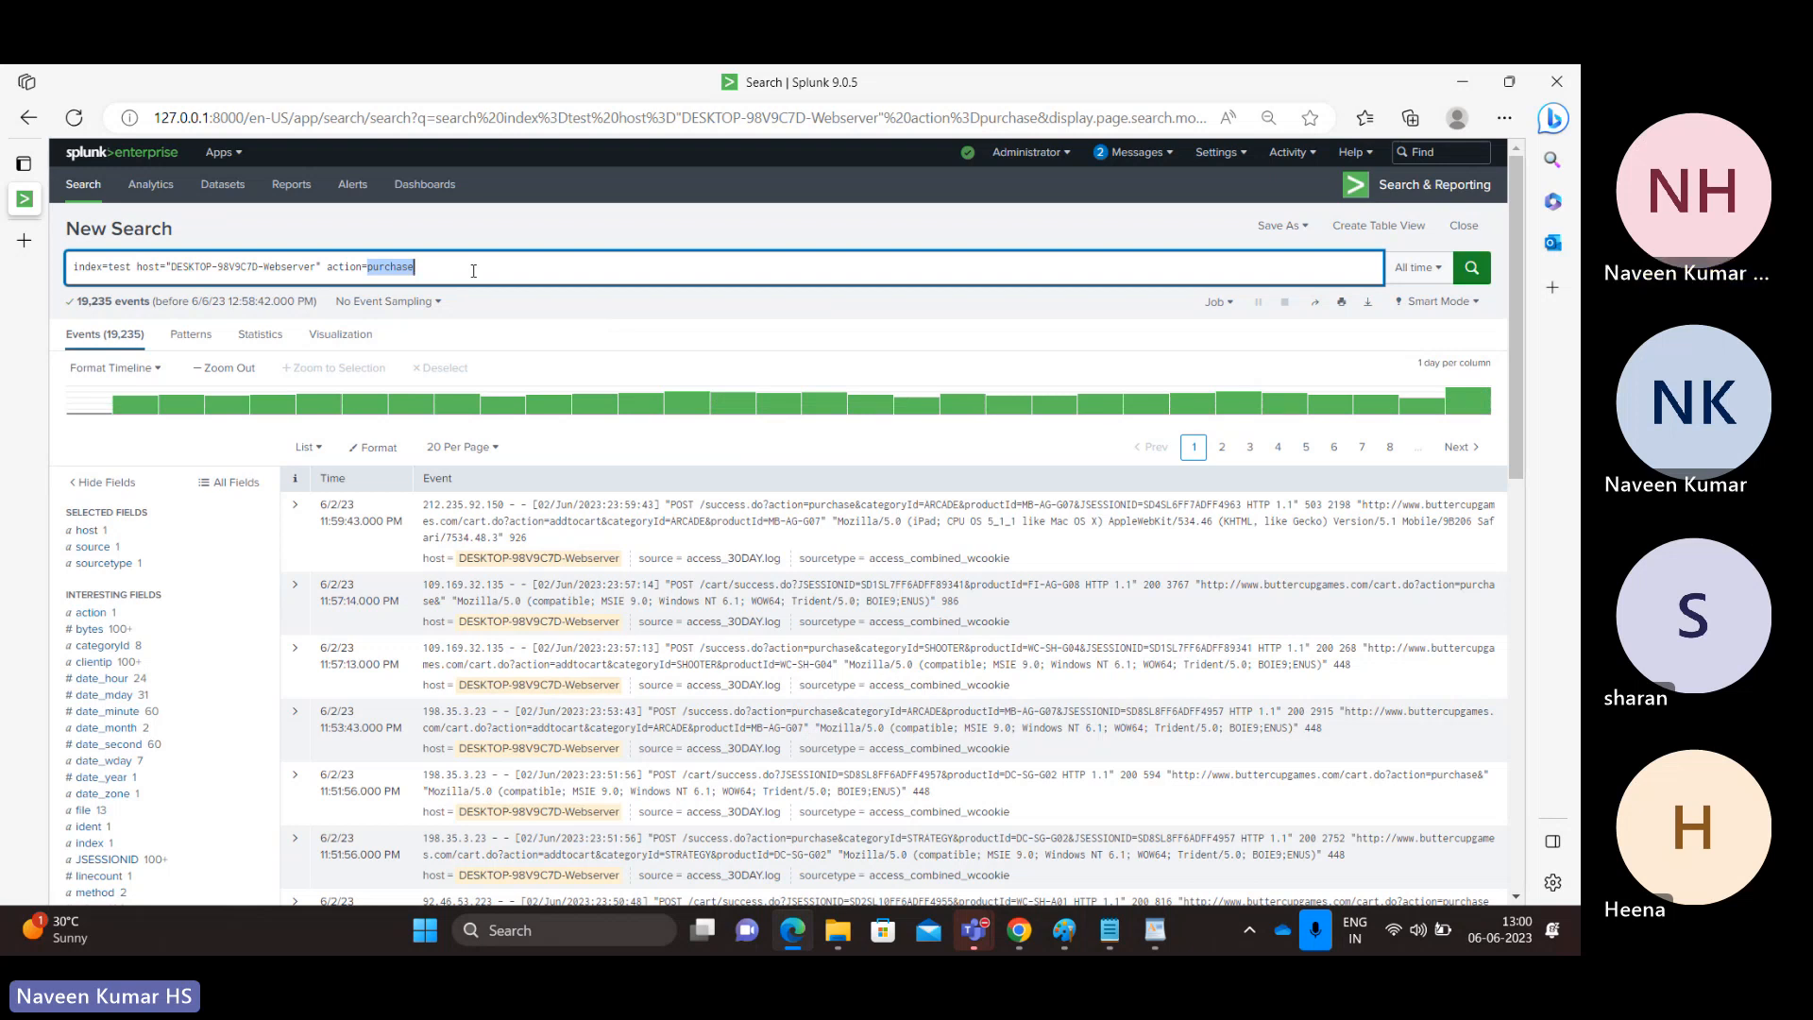
{"action": "left_click", "coordinate": [474, 272]}
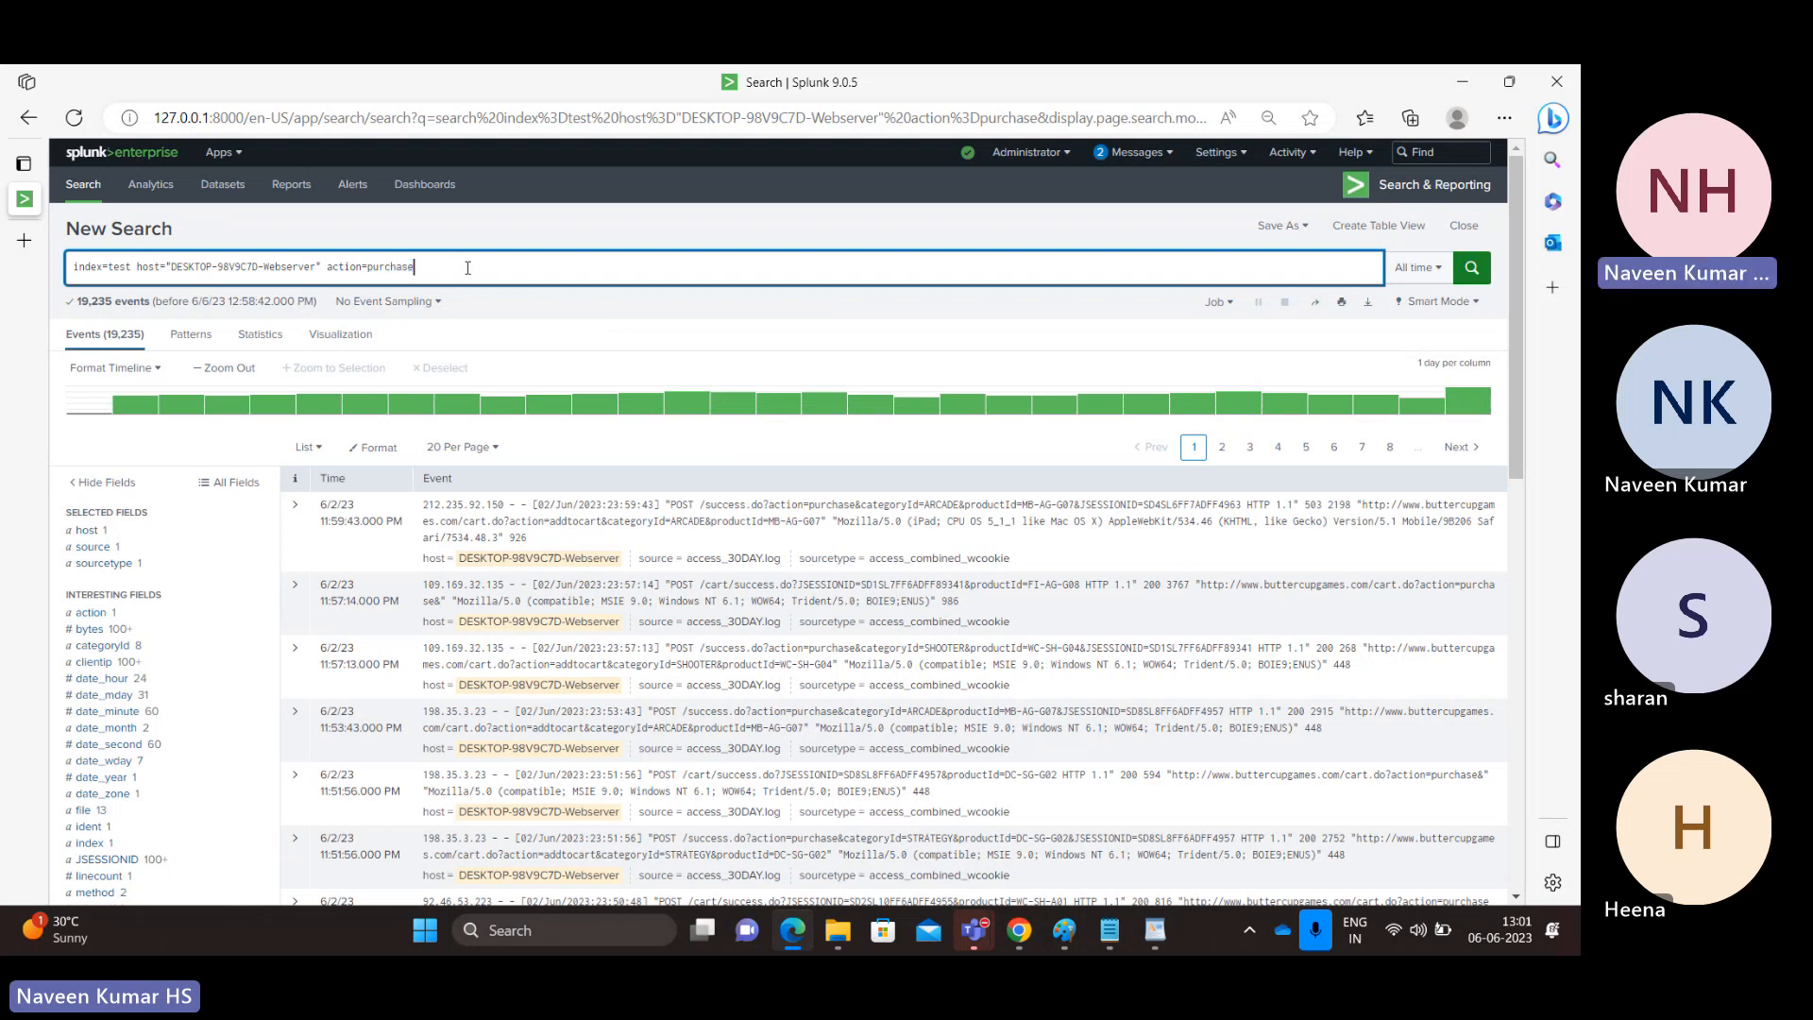
{"action": "left_click", "coordinate": [387, 271]}
{"action": "double_click", "coordinate": [388, 272]}
{"action": "left_click", "coordinate": [435, 266]}
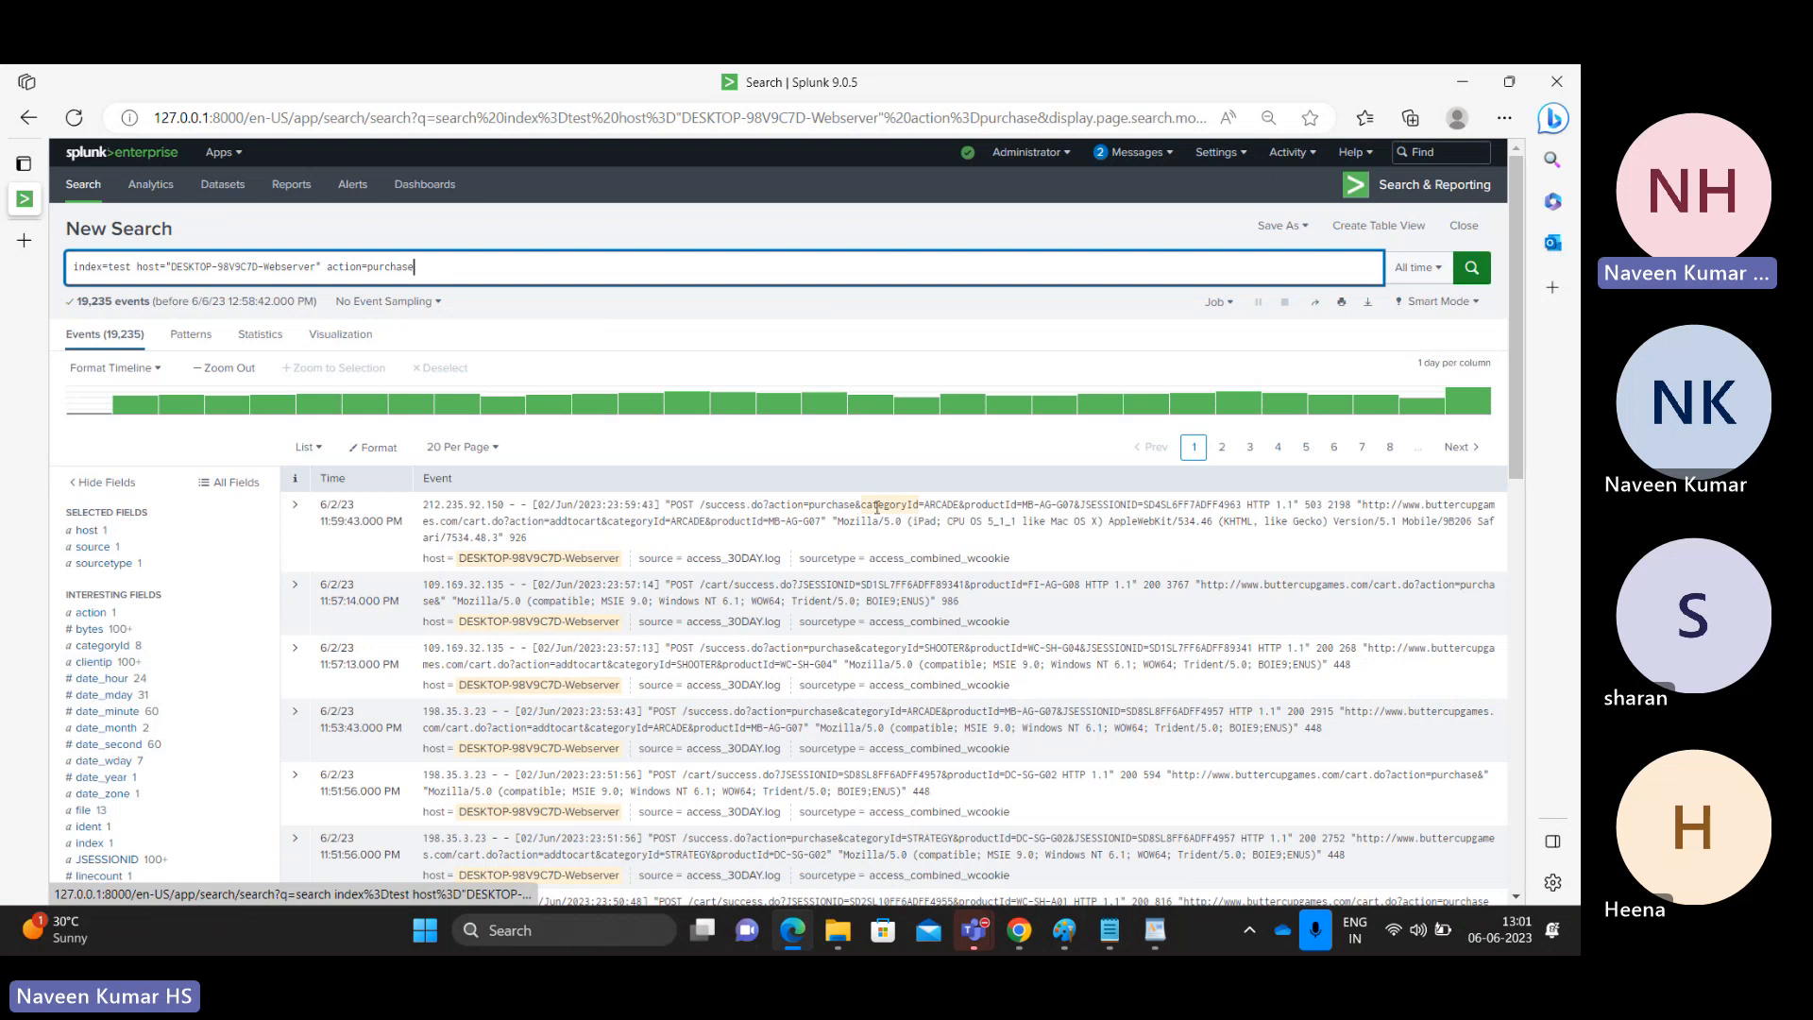
Examine the status field's values for the purchase events and recheck the action condition in the search.
{"action": "left_click_drag", "start_coordinate": [1516, 425], "coordinate": [1503, 575]}
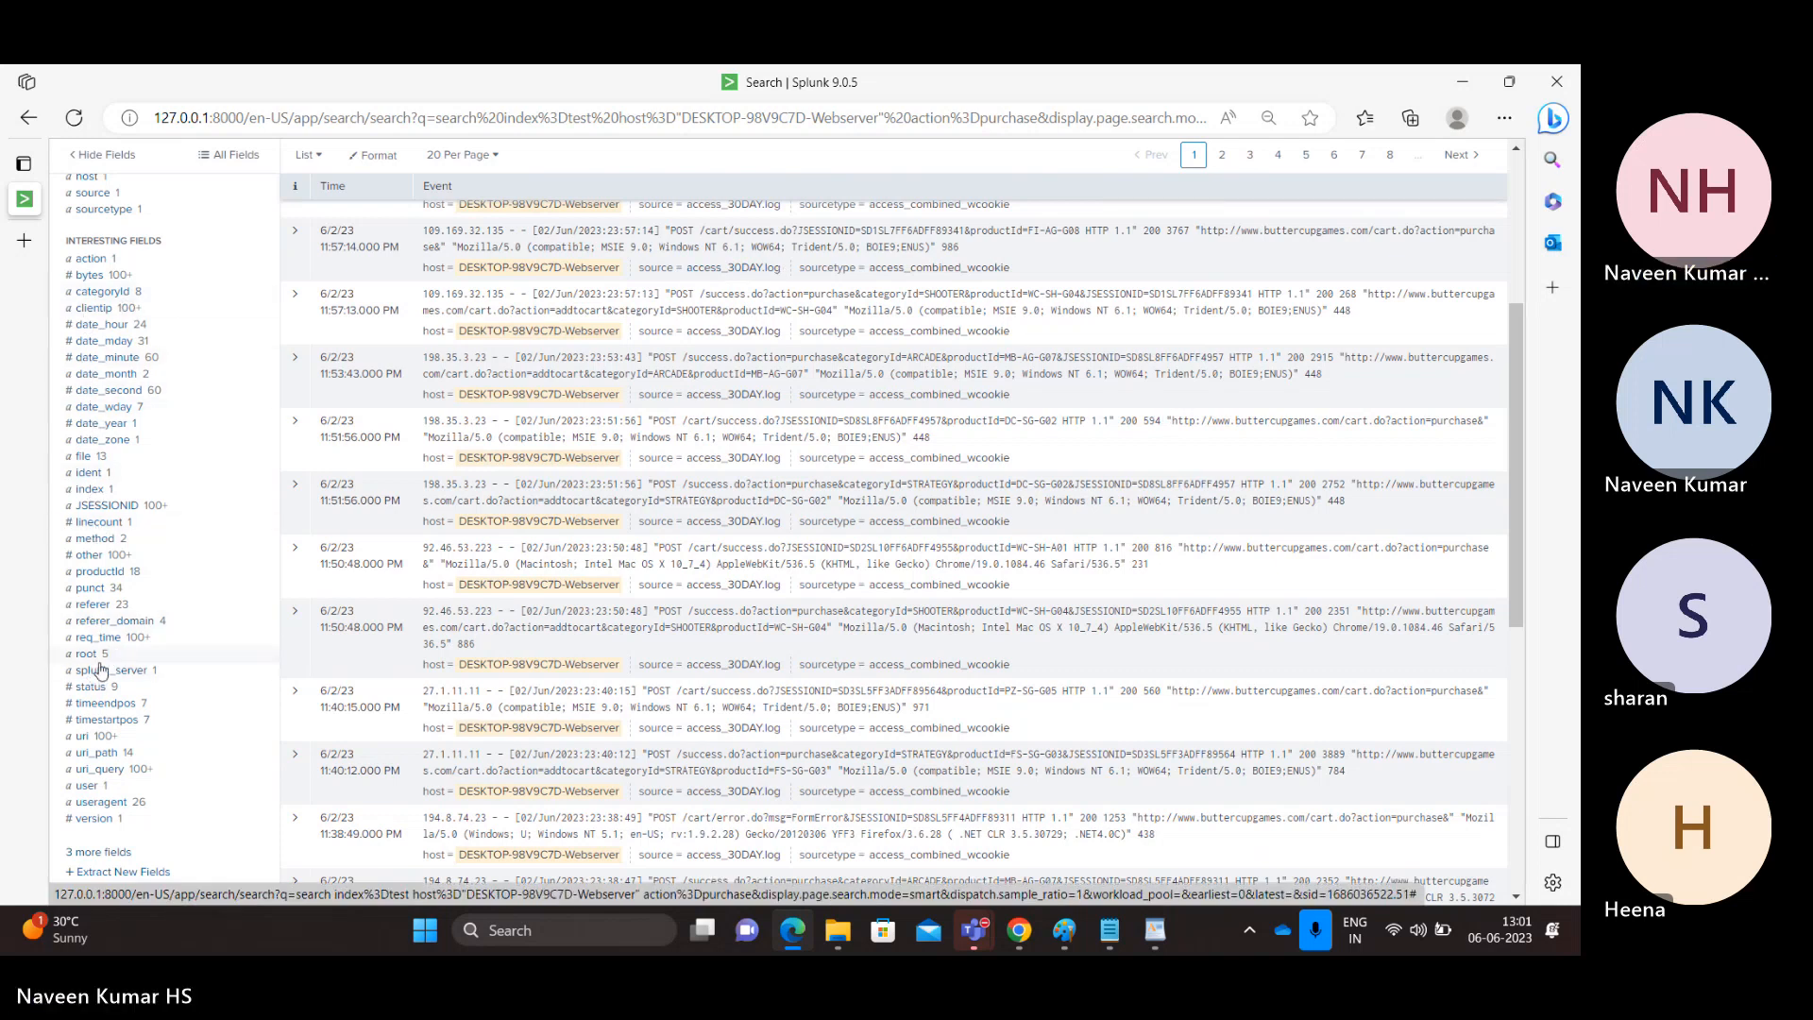
{"action": "left_click", "coordinate": [96, 690]}
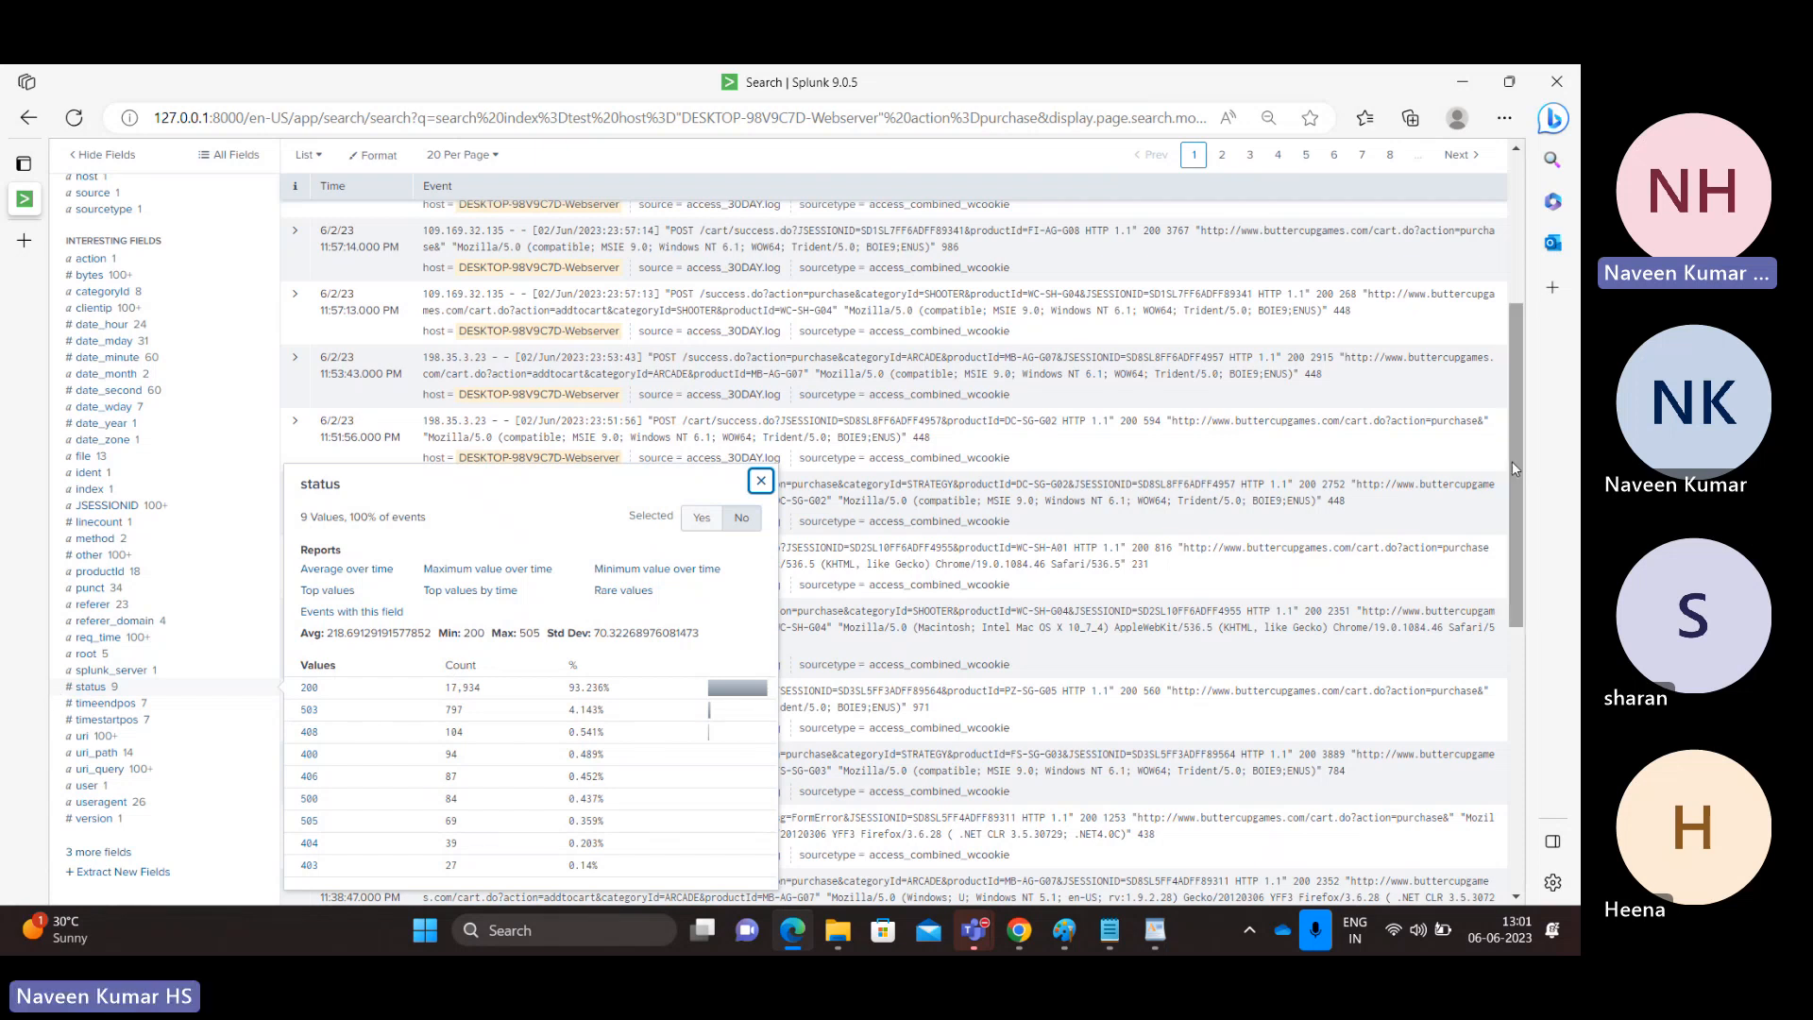
{"action": "scroll", "coordinate": [1512, 461], "scroll_direction": "up", "scroll_amount": 4}
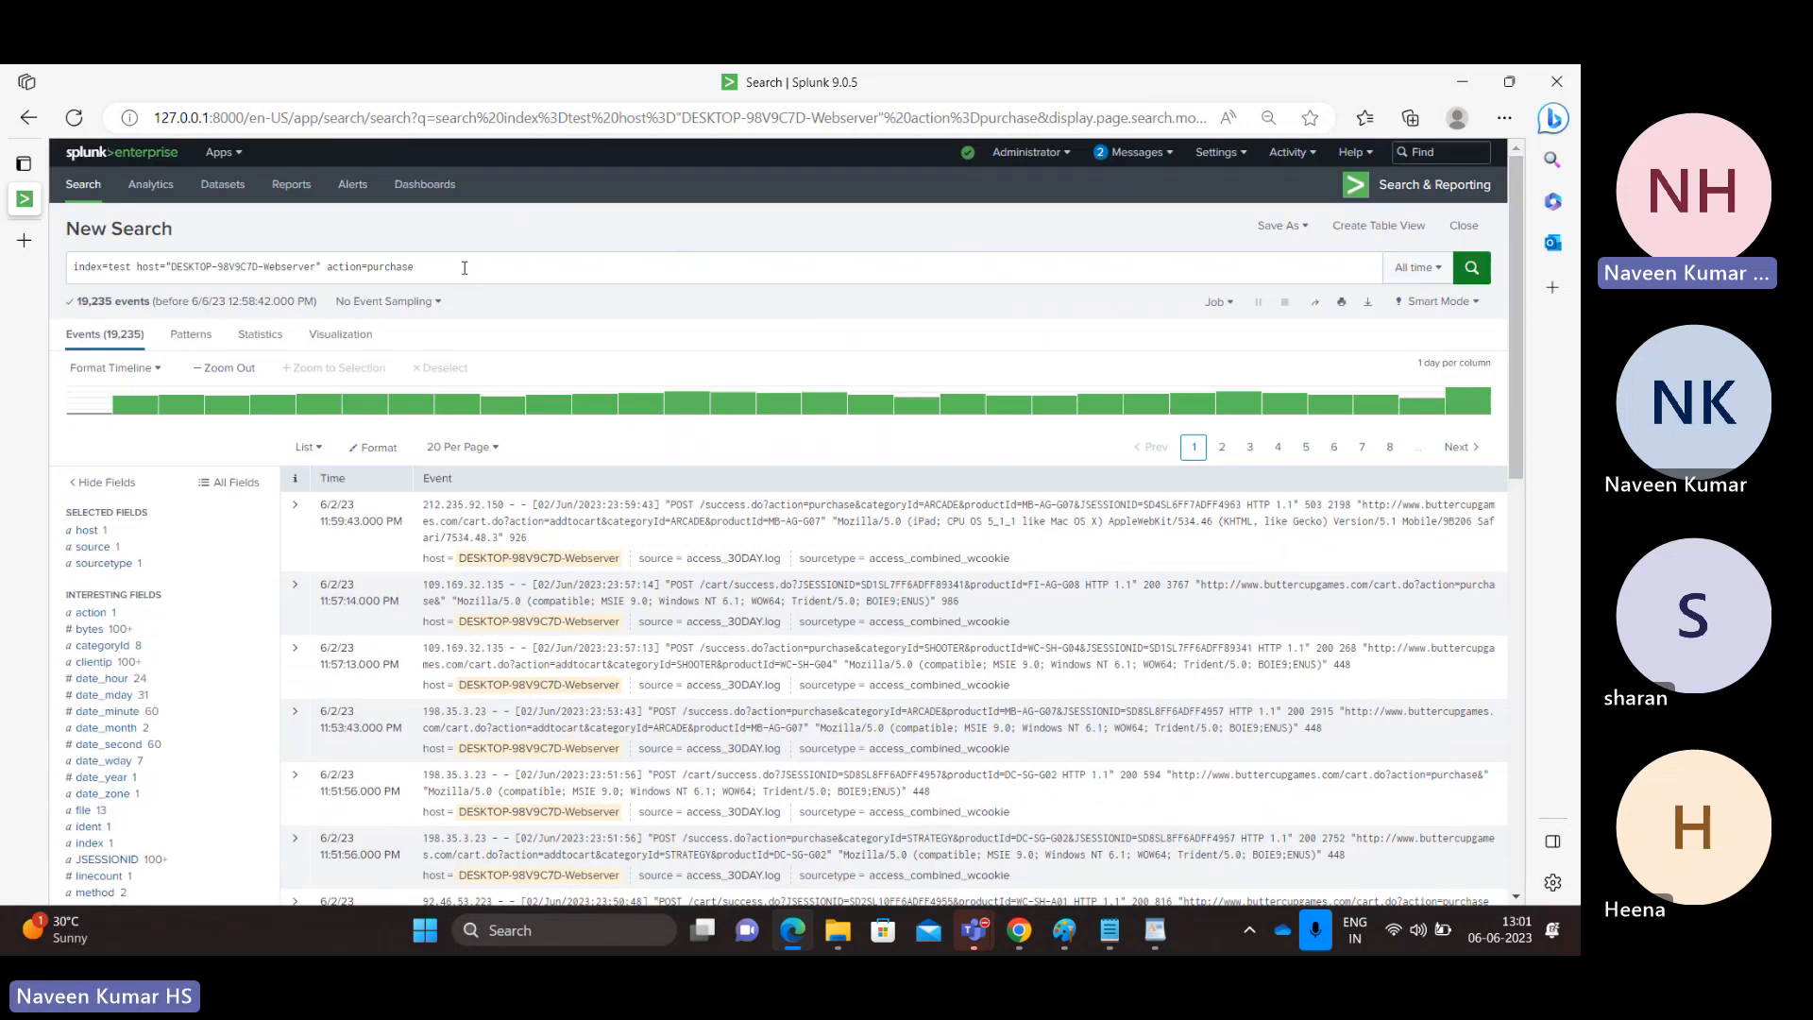
{"action": "double_click", "coordinate": [381, 267]}
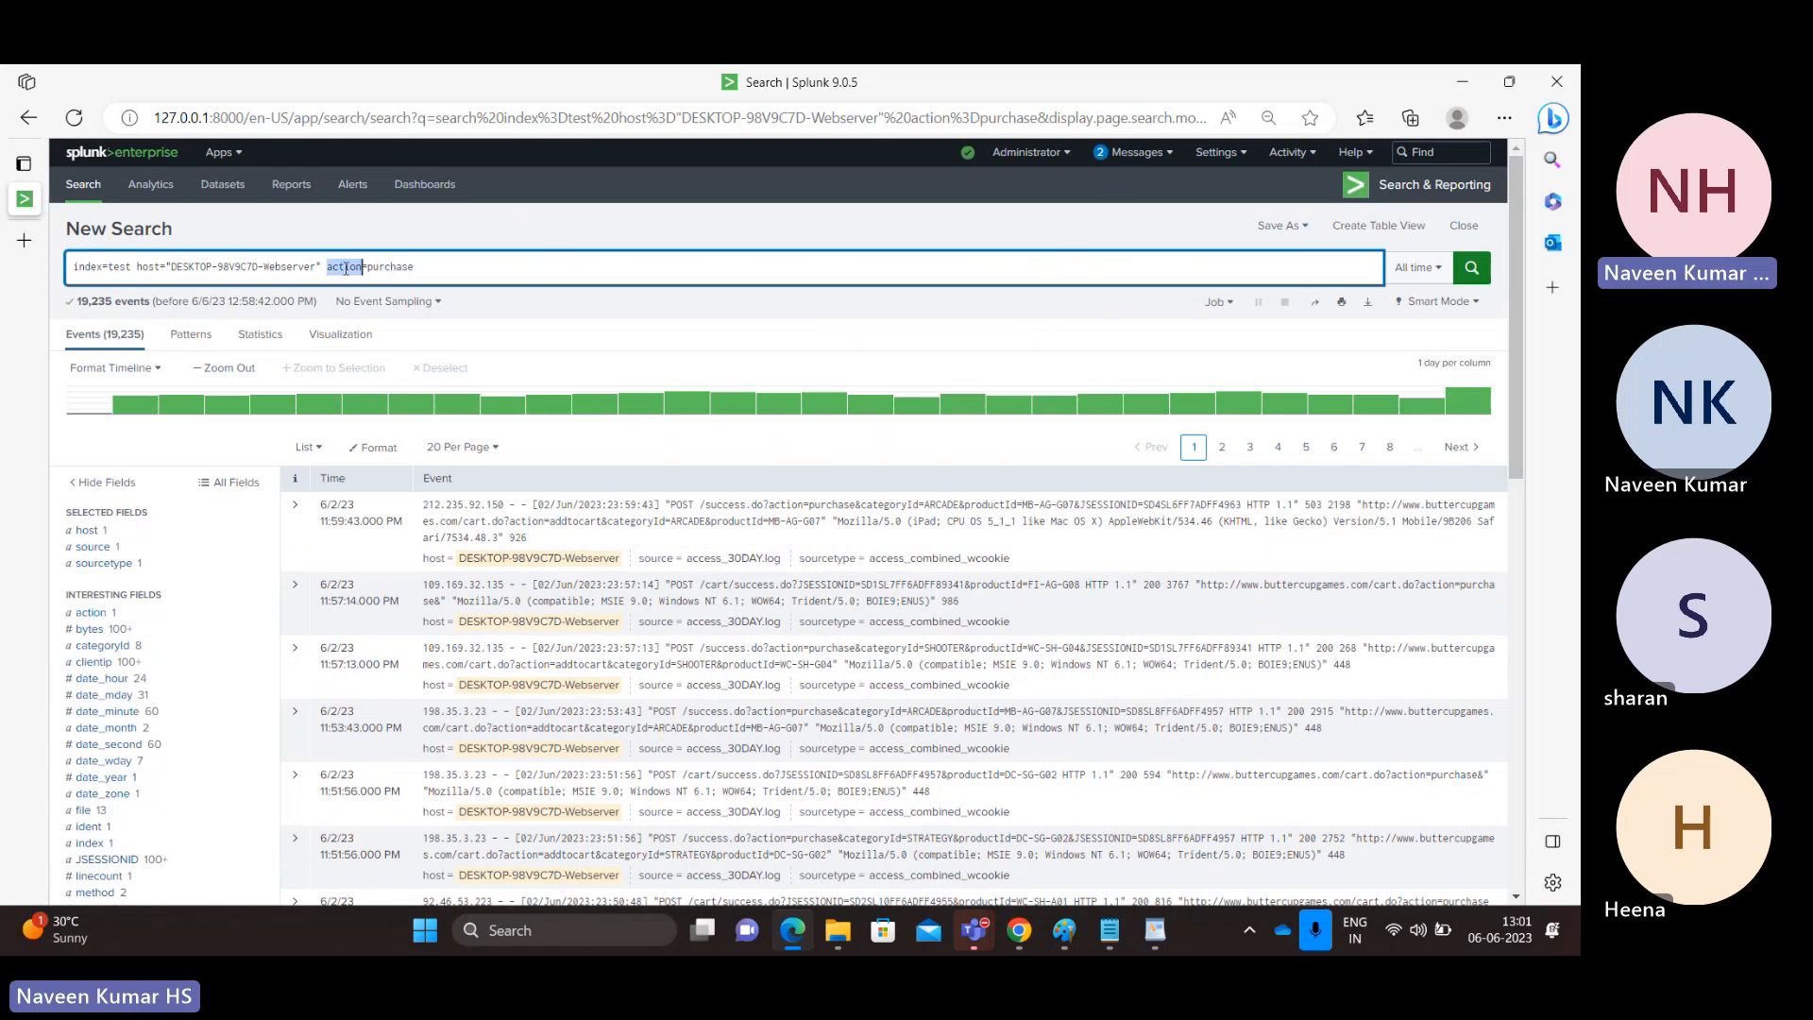
{"action": "left_click", "coordinate": [416, 267]}
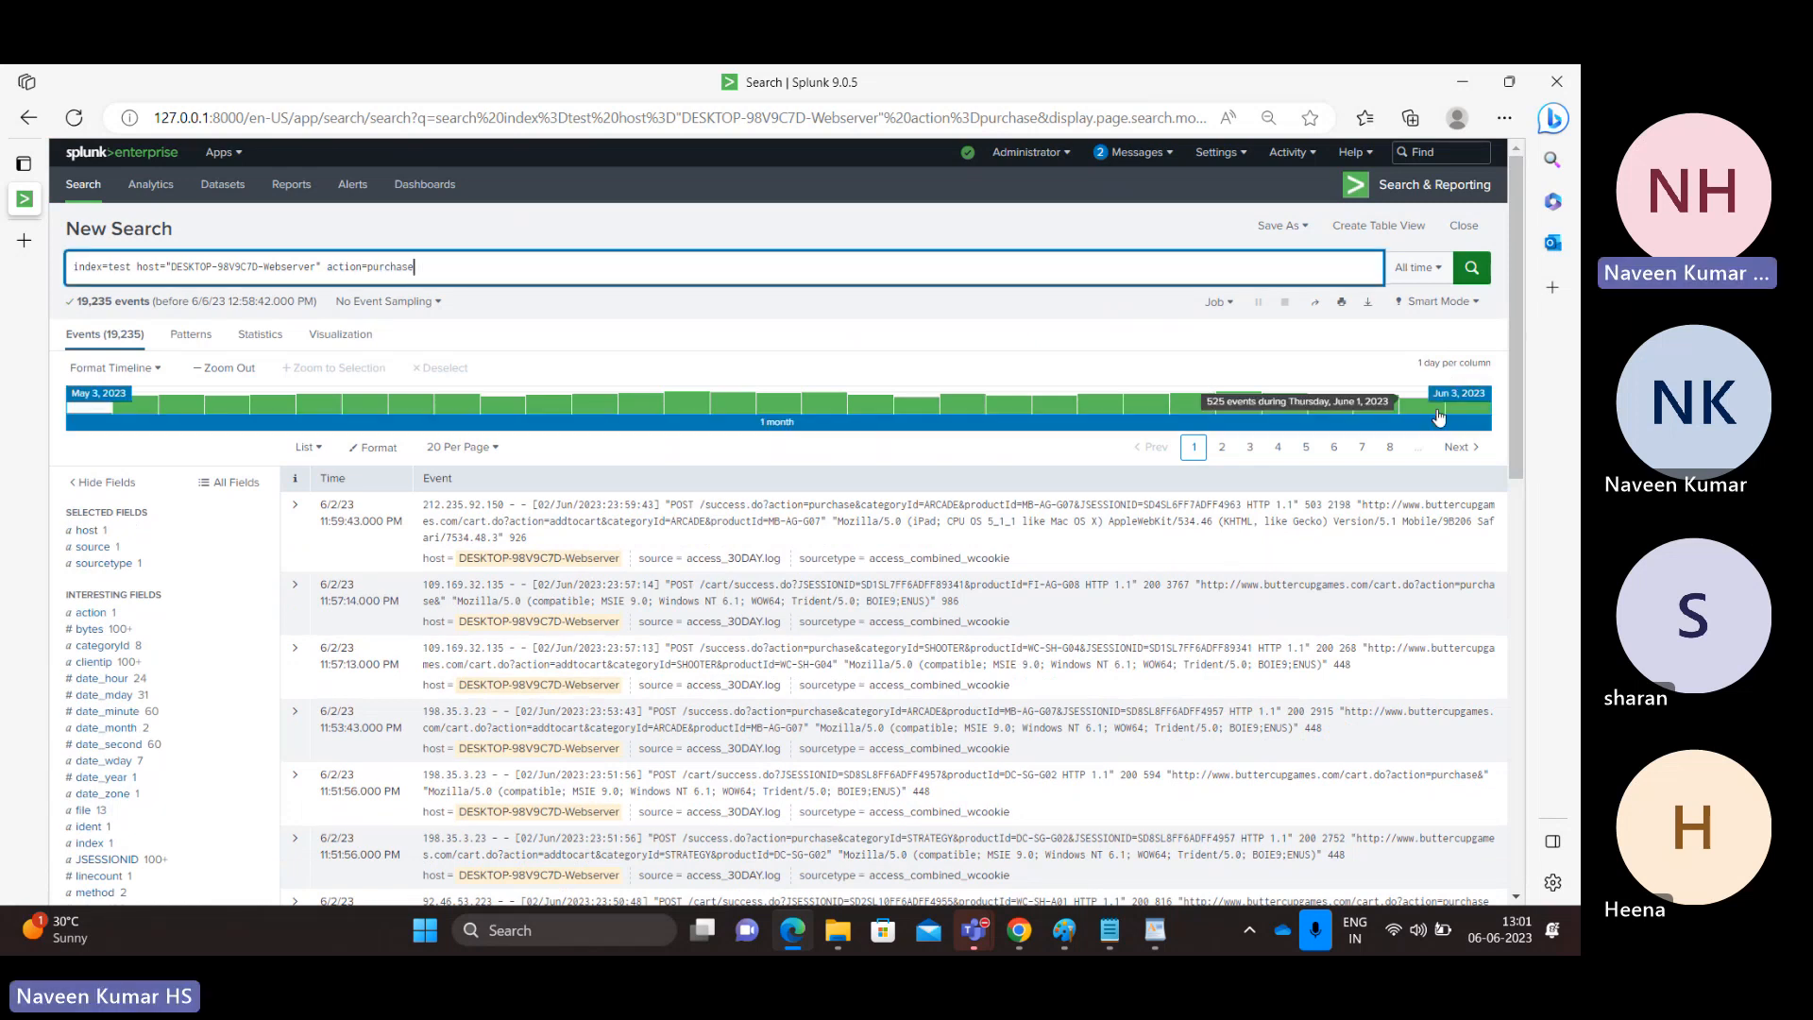
Check the event count of status 200 among the purchase events and filter the search to status=200.
{"action": "scroll", "coordinate": [1510, 423], "scroll_direction": "down", "scroll_amount": 1}
{"action": "left_click_drag", "start_coordinate": [1519, 479], "coordinate": [1511, 553]}
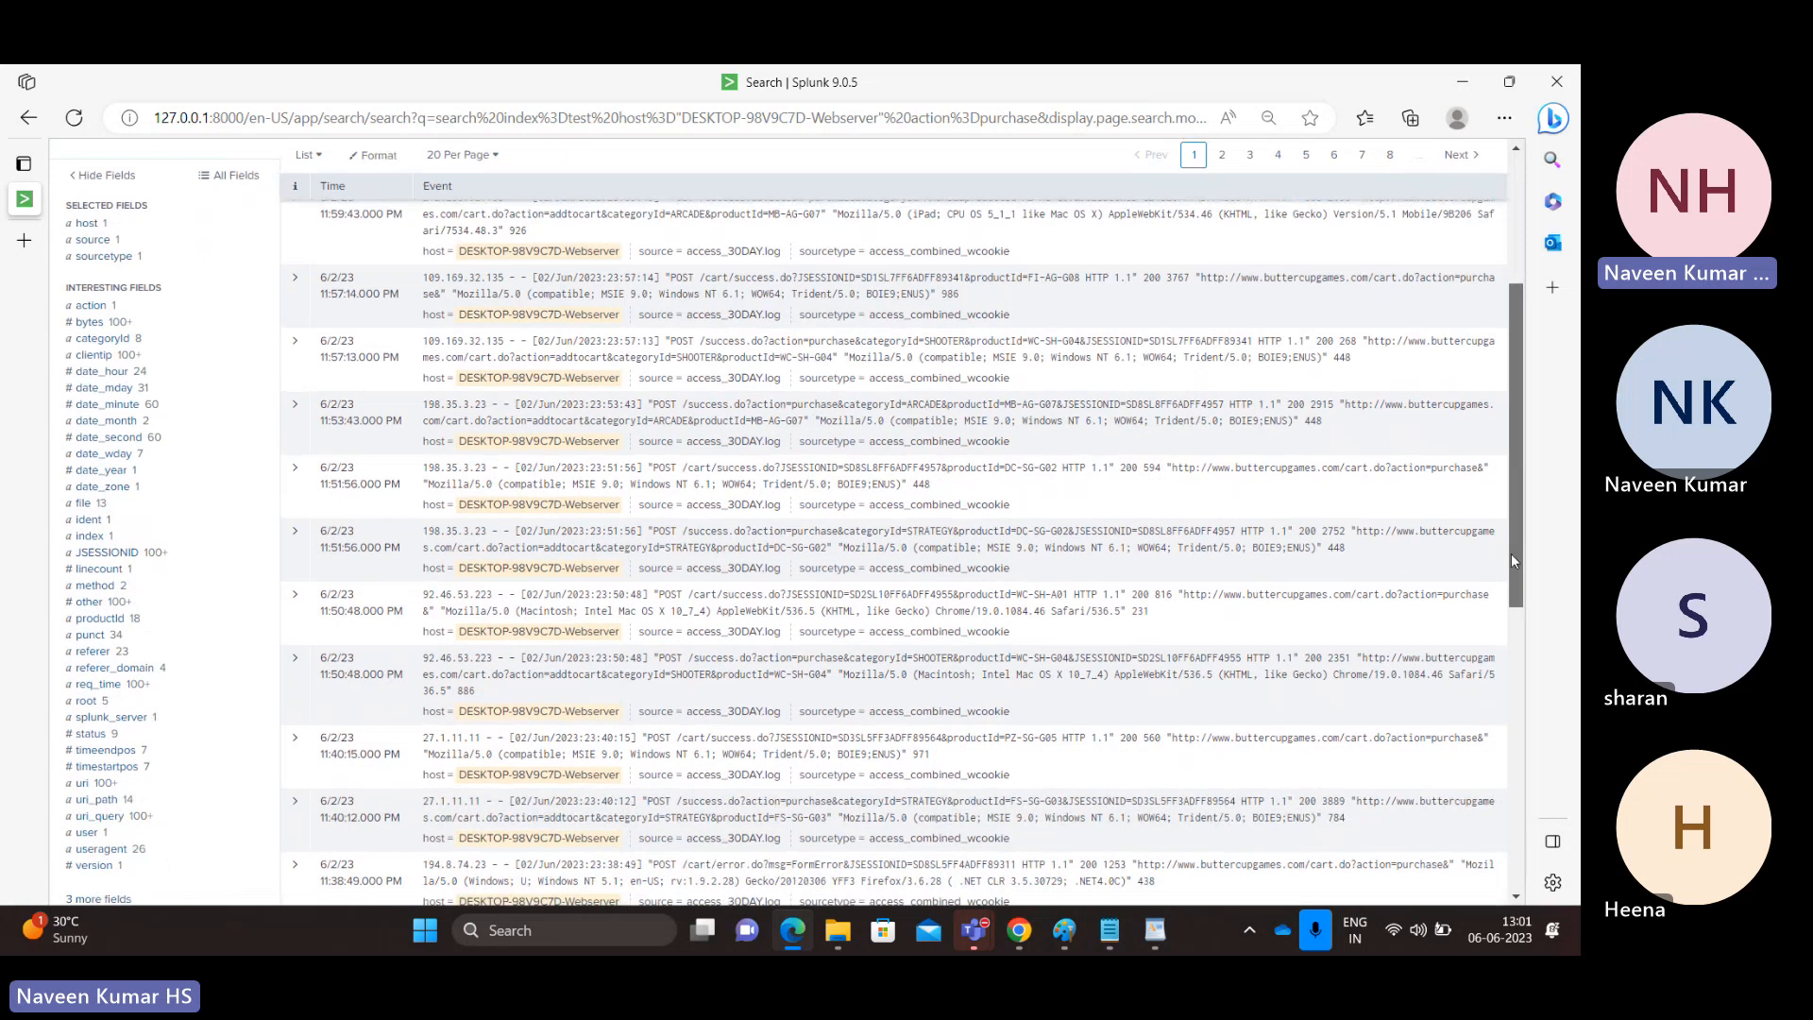
{"action": "left_click", "coordinate": [89, 735]}
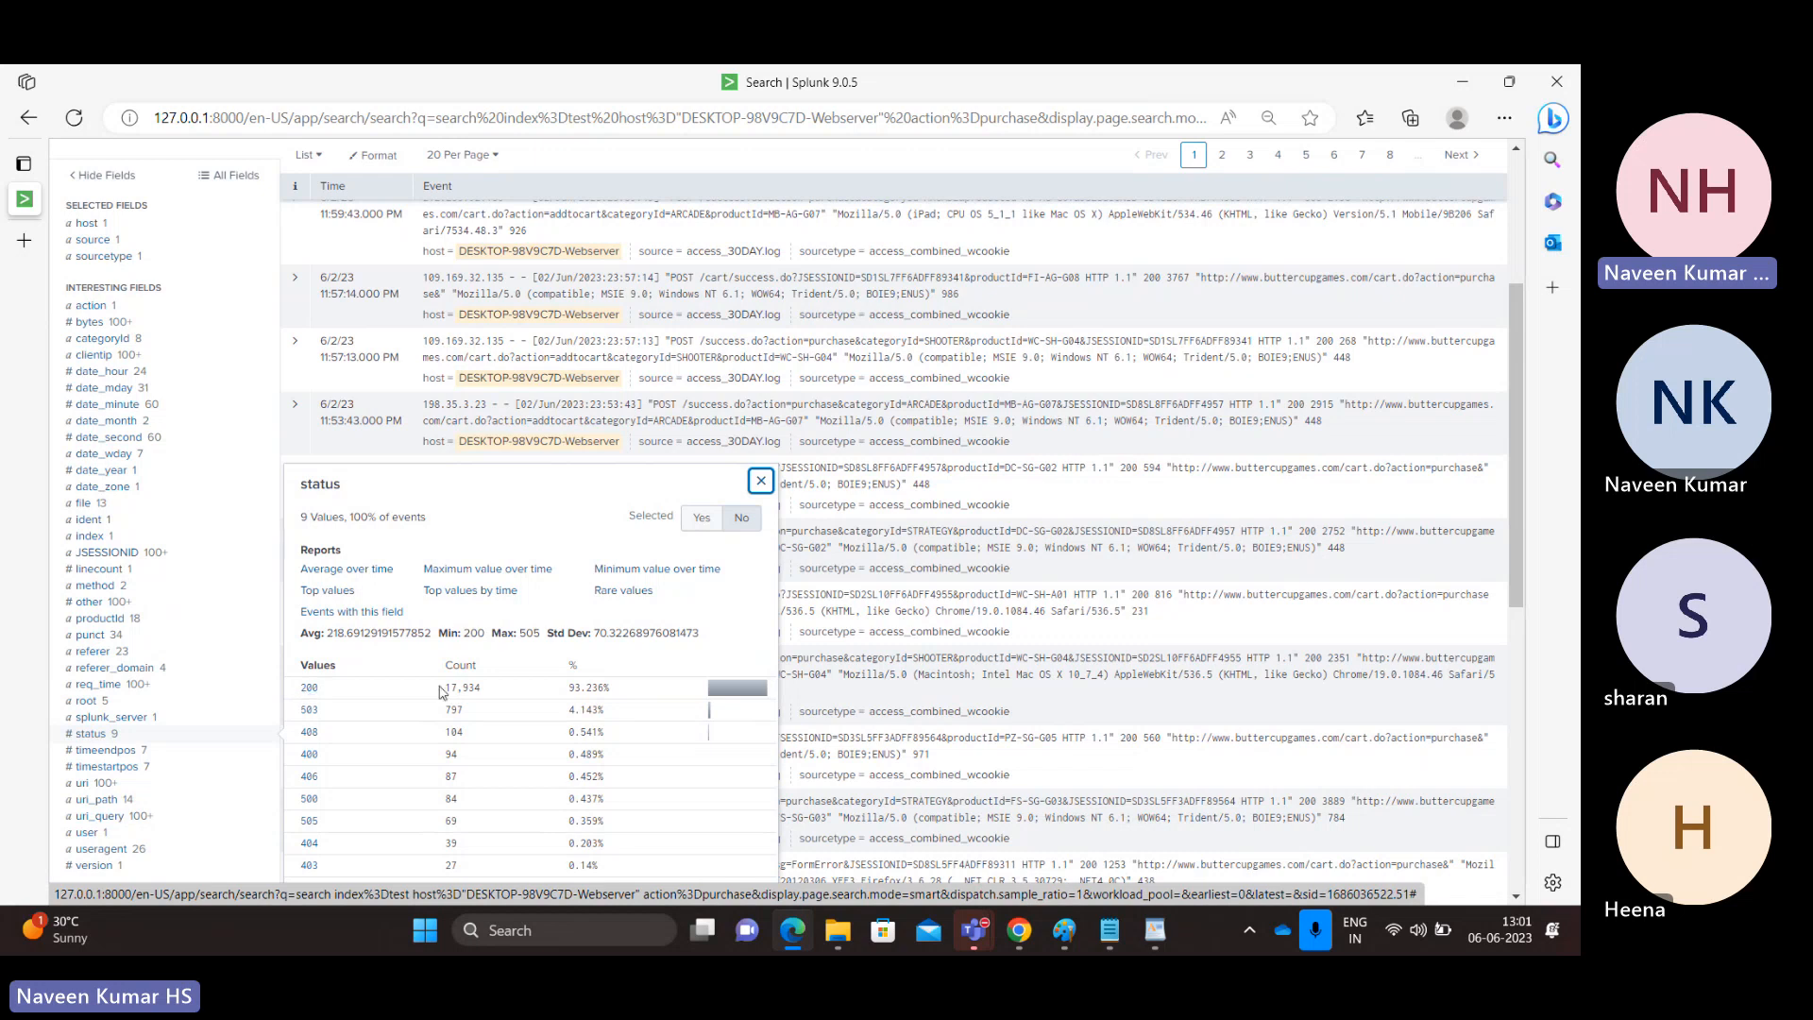
{"action": "left_click_drag", "start_coordinate": [486, 696], "coordinate": [443, 696]}
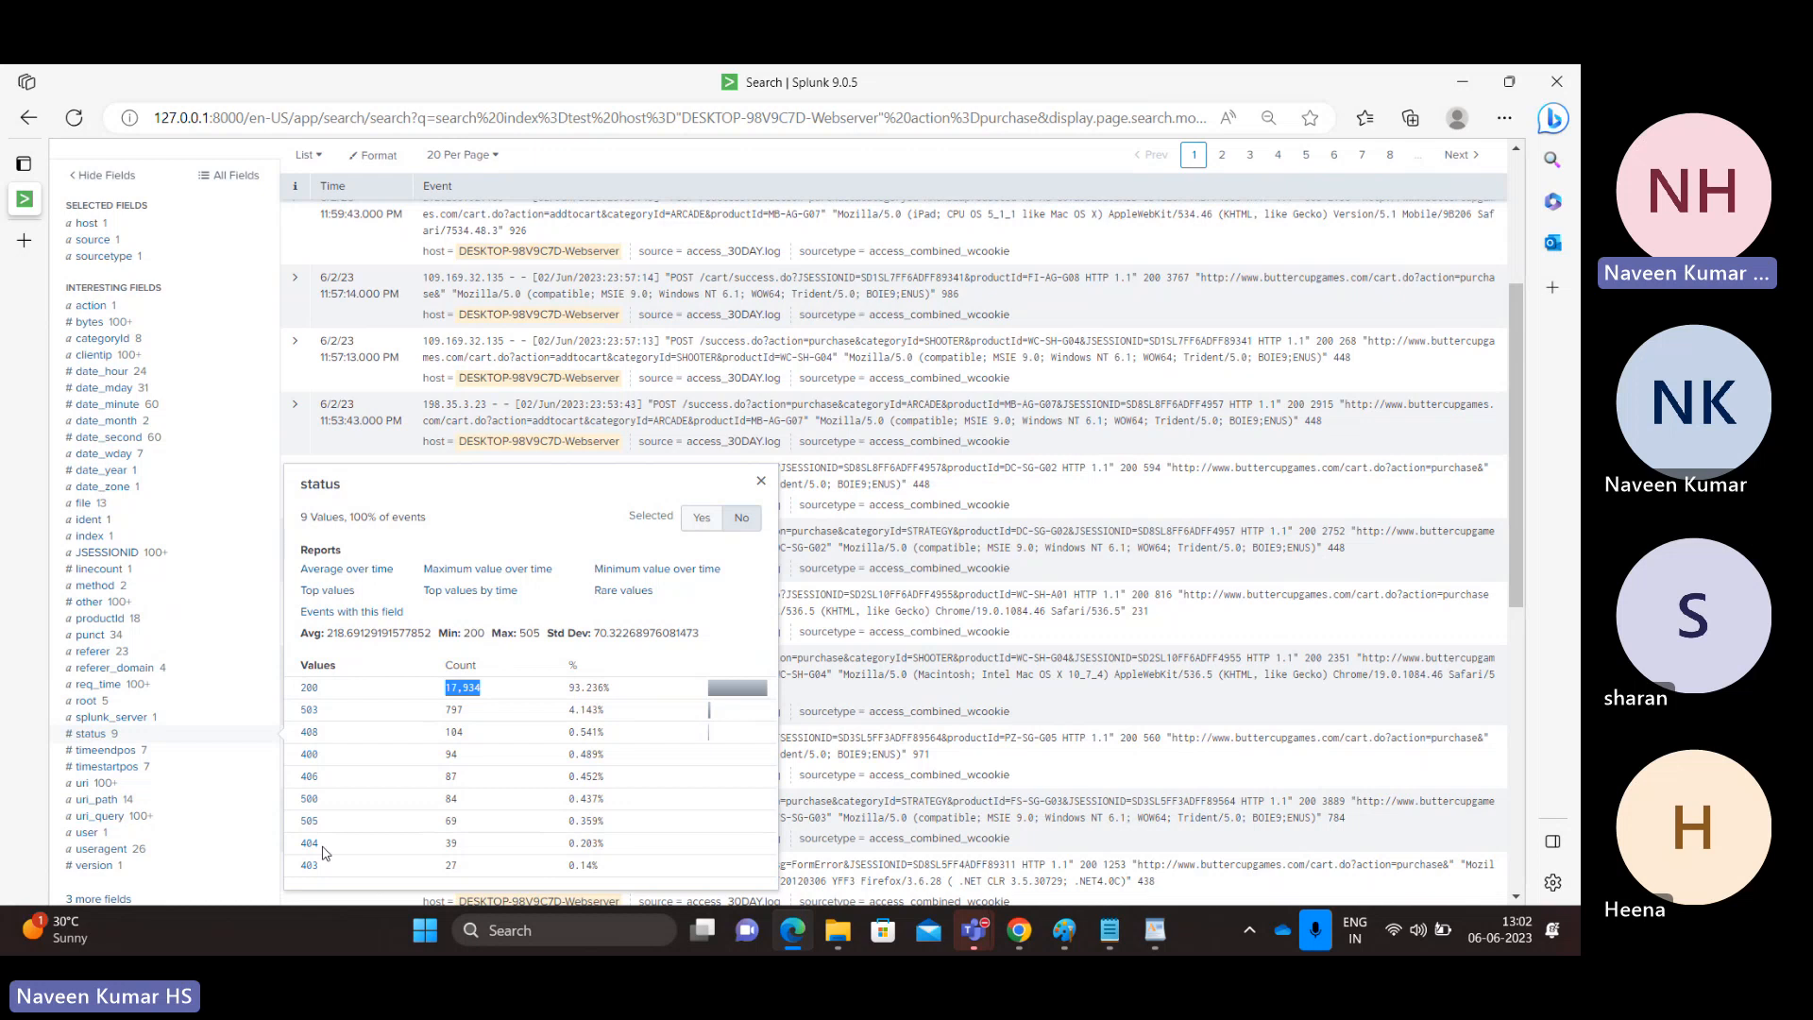
{"action": "left_click", "coordinate": [307, 694]}
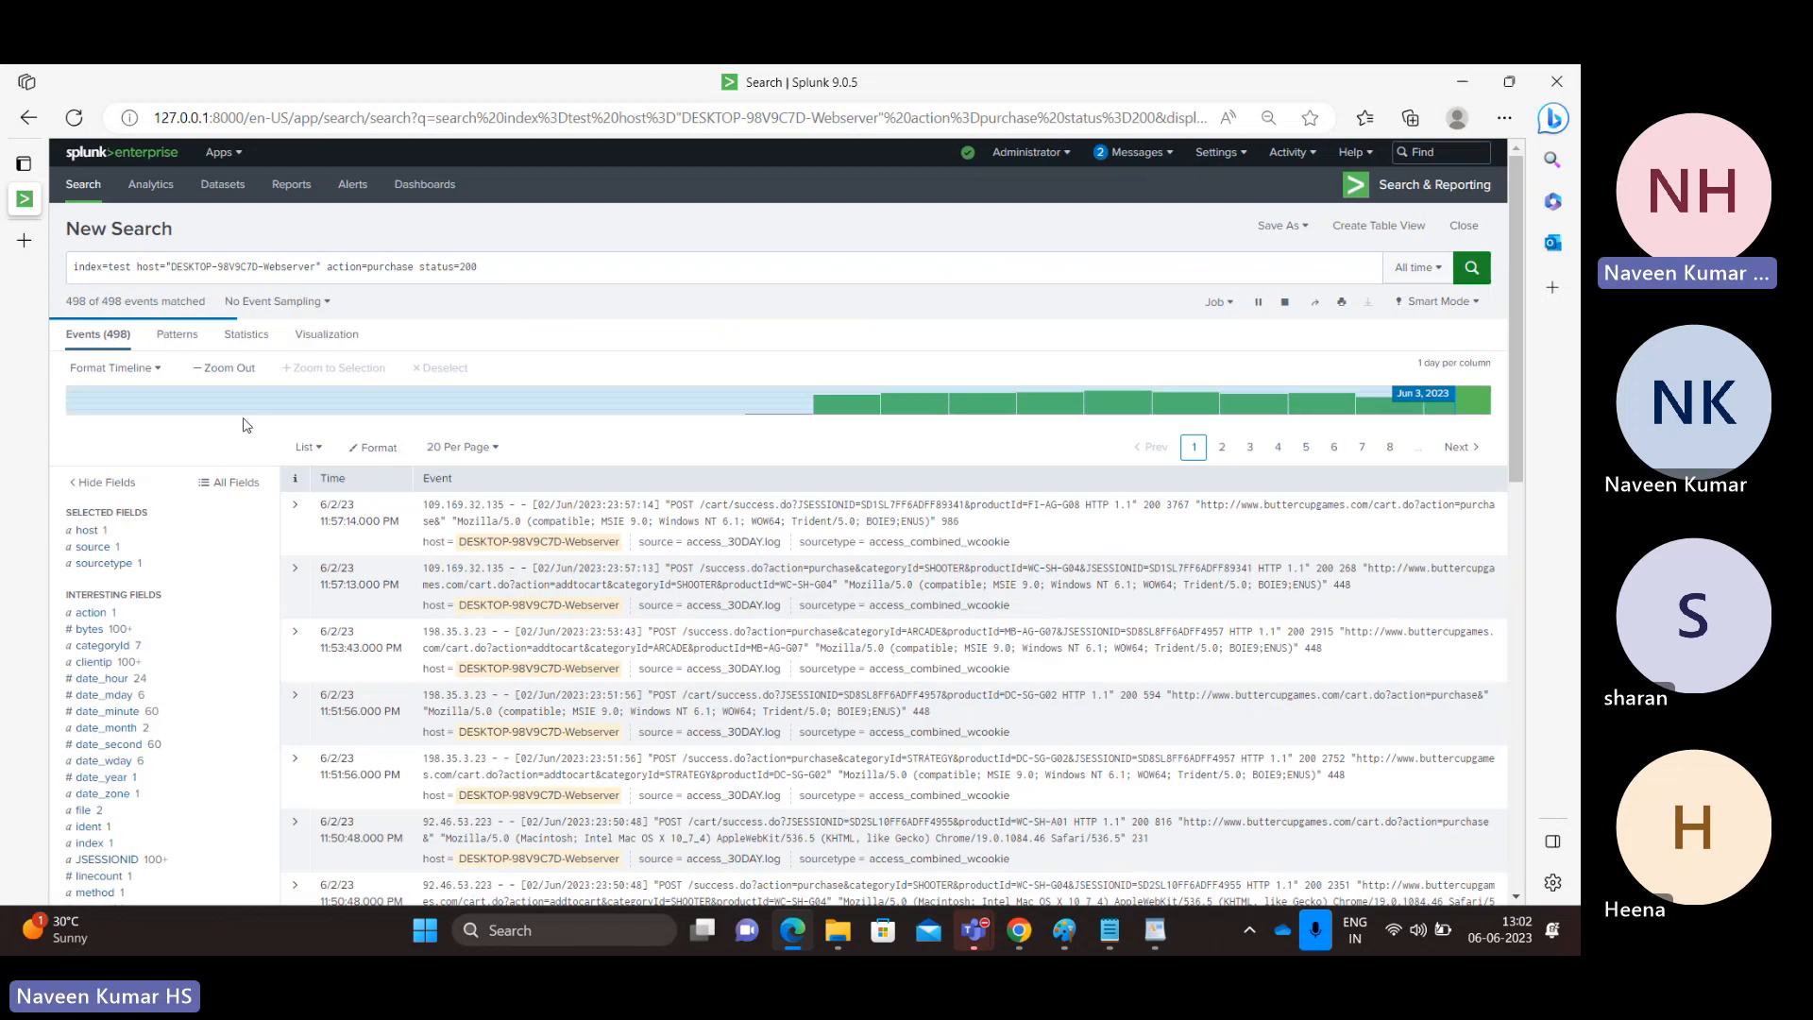
Remove the status=200 condition and rerun the search for the Webserver events with action=purchase.
{"action": "left_click", "coordinate": [512, 265]}
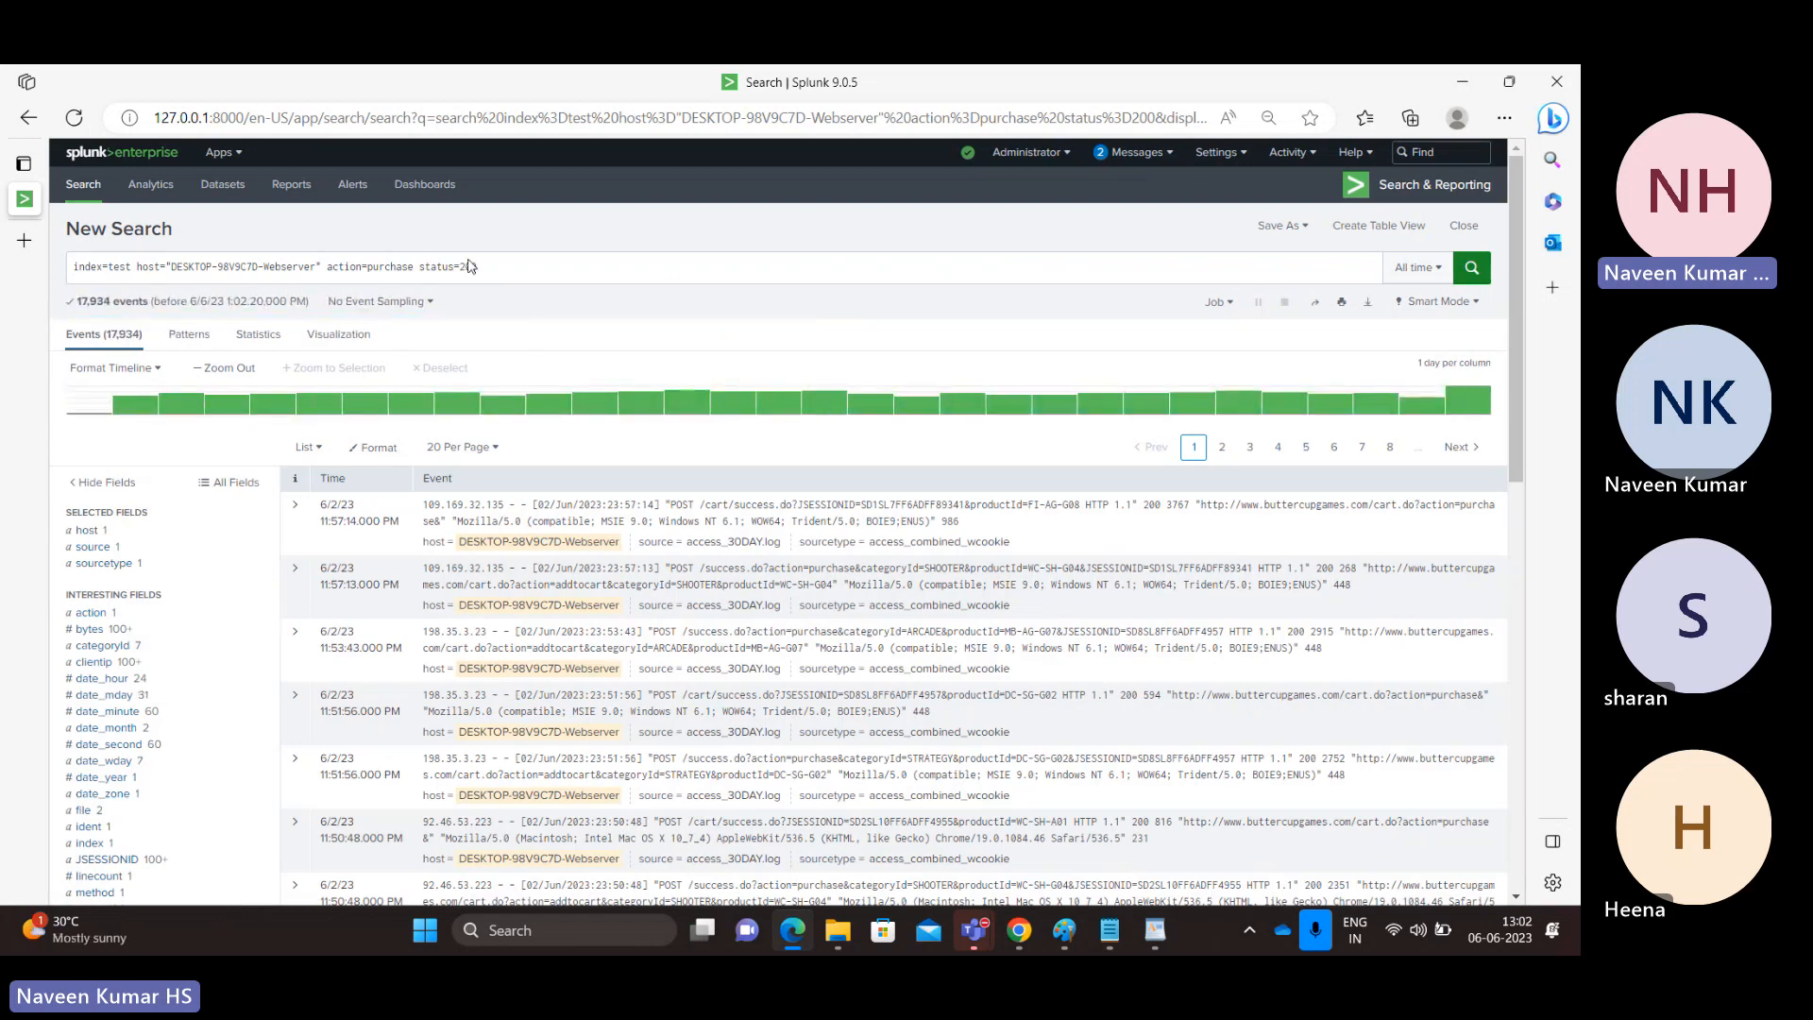
{"action": "left_click_drag", "start_coordinate": [501, 272], "coordinate": [420, 273]}
{"action": "key", "text": "BackSpace"}
{"action": "key", "text": "BackSpace"}
{"action": "key", "text": "BackSpace"}
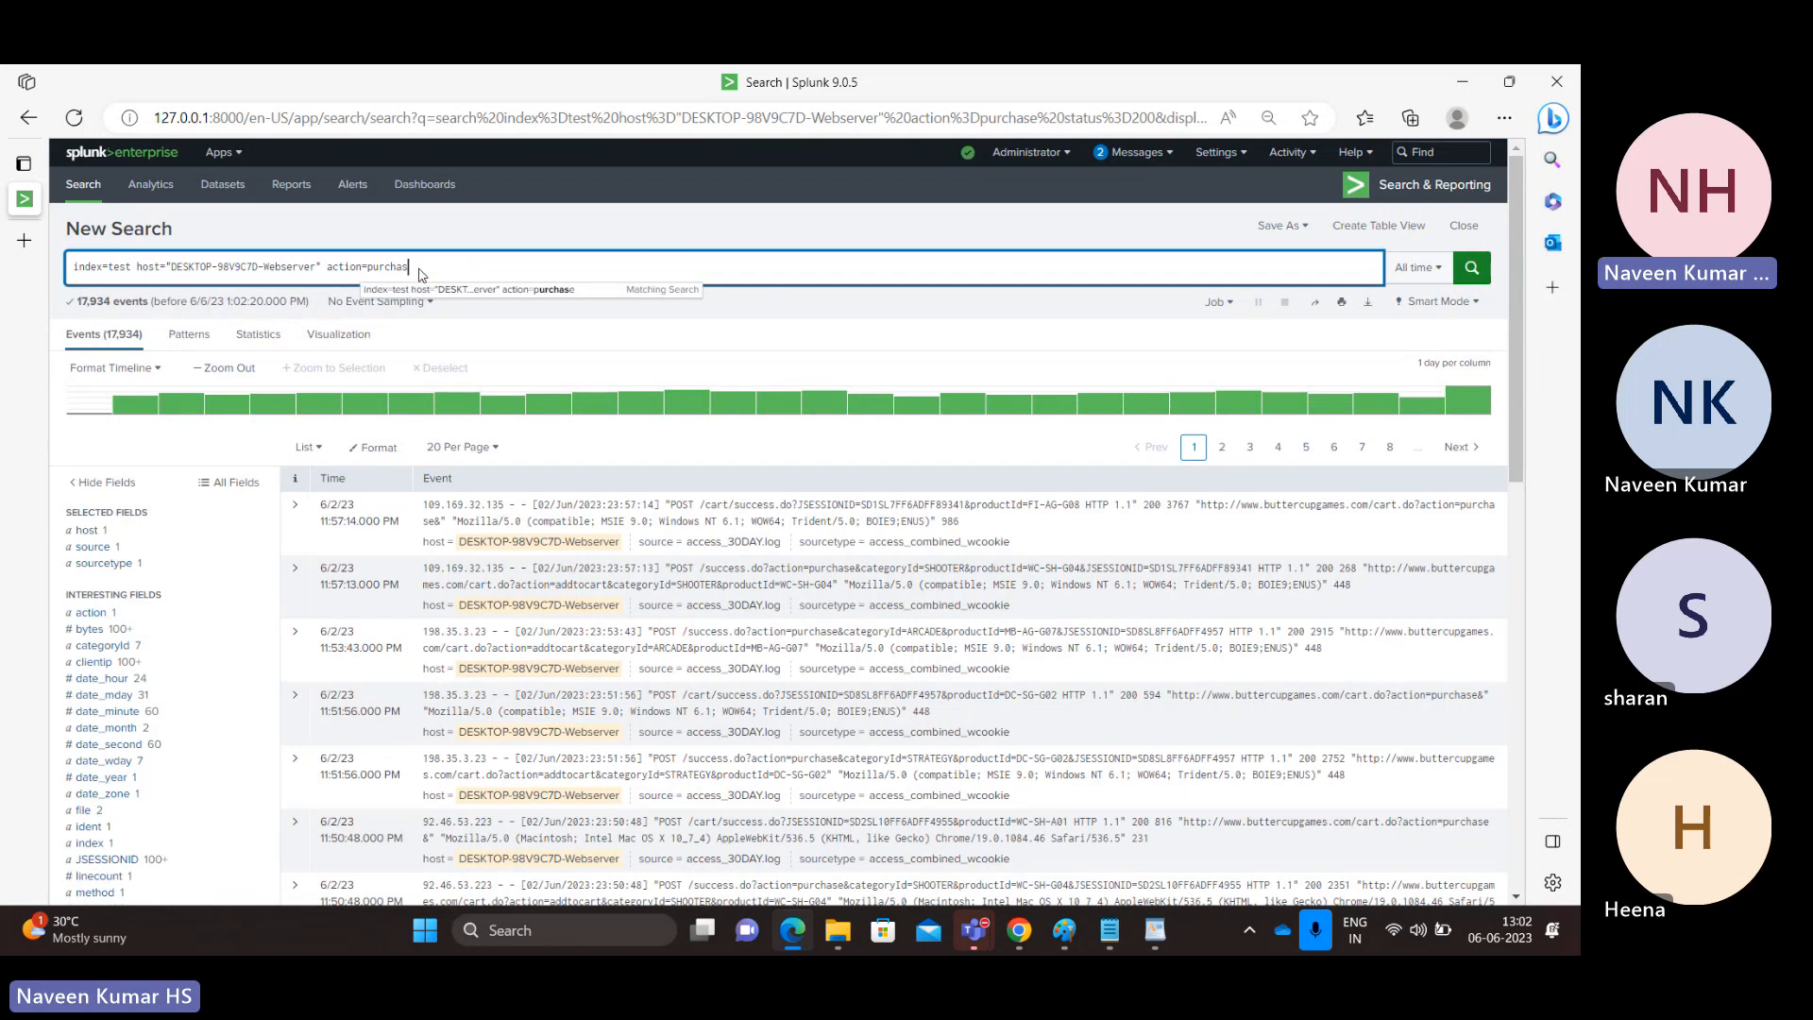
{"action": "key", "text": "Return"}
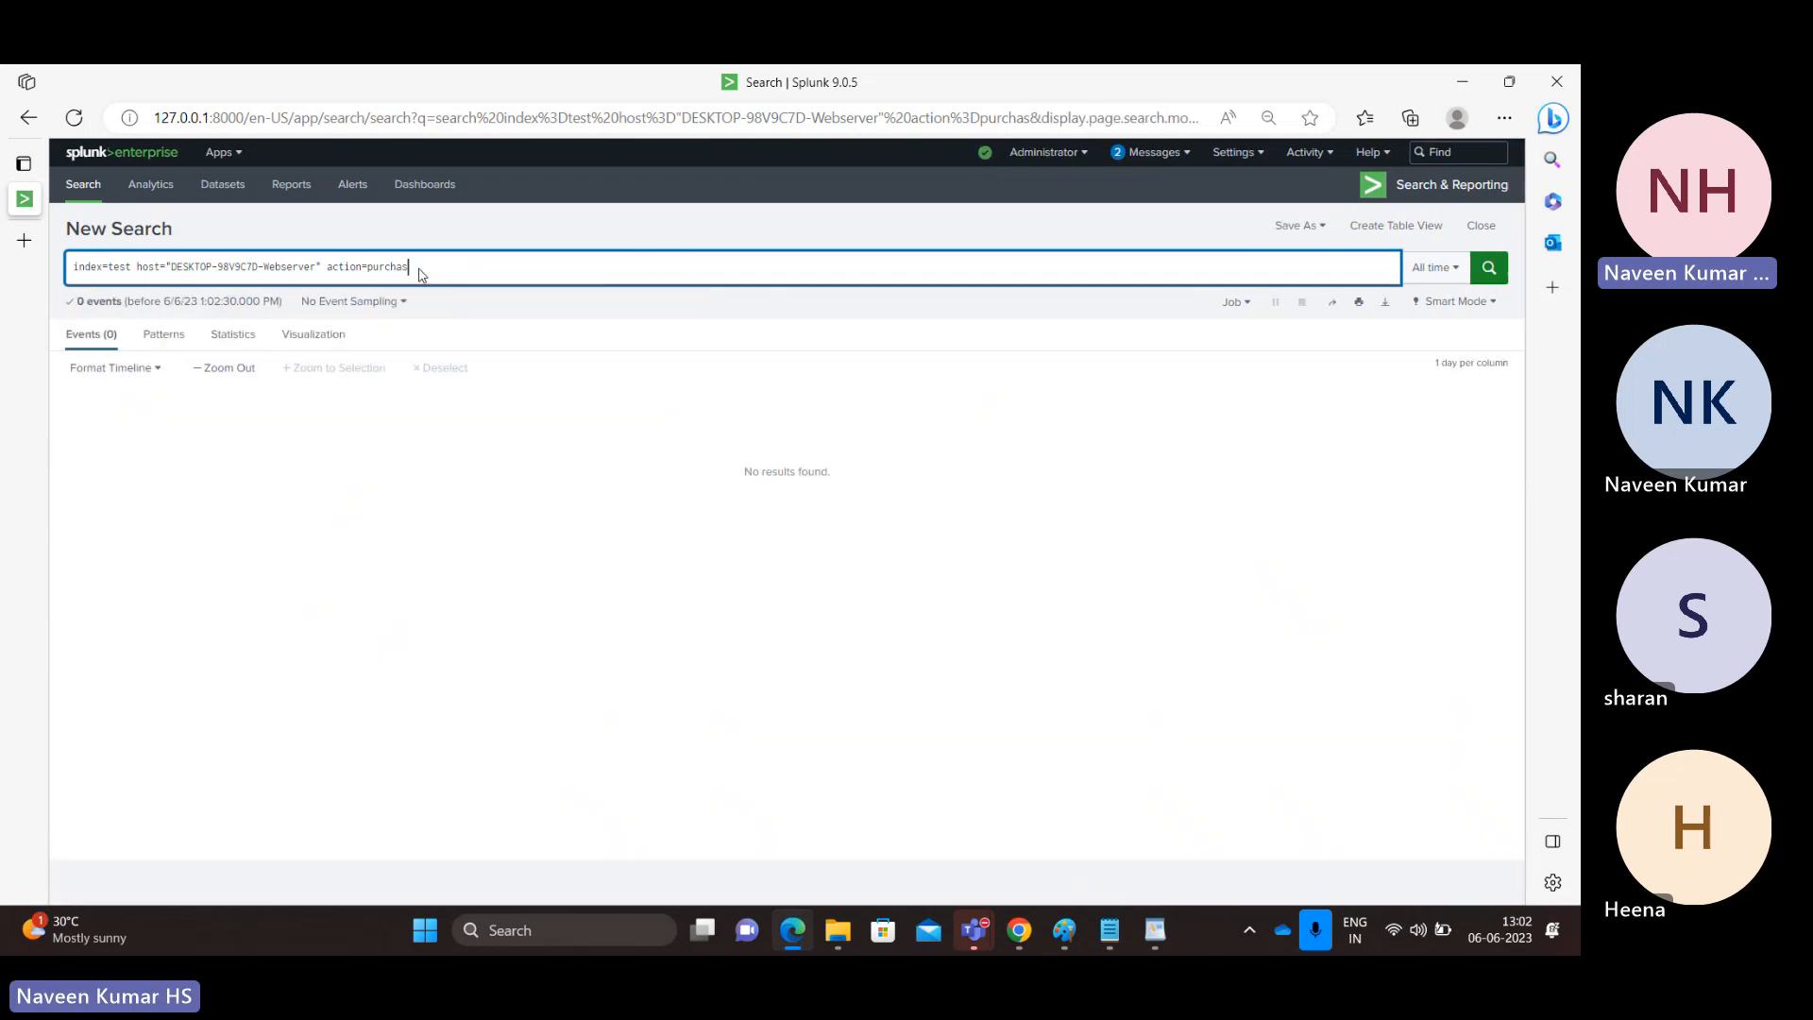
{"action": "type", "text": "e"}
{"action": "key", "text": "Return"}
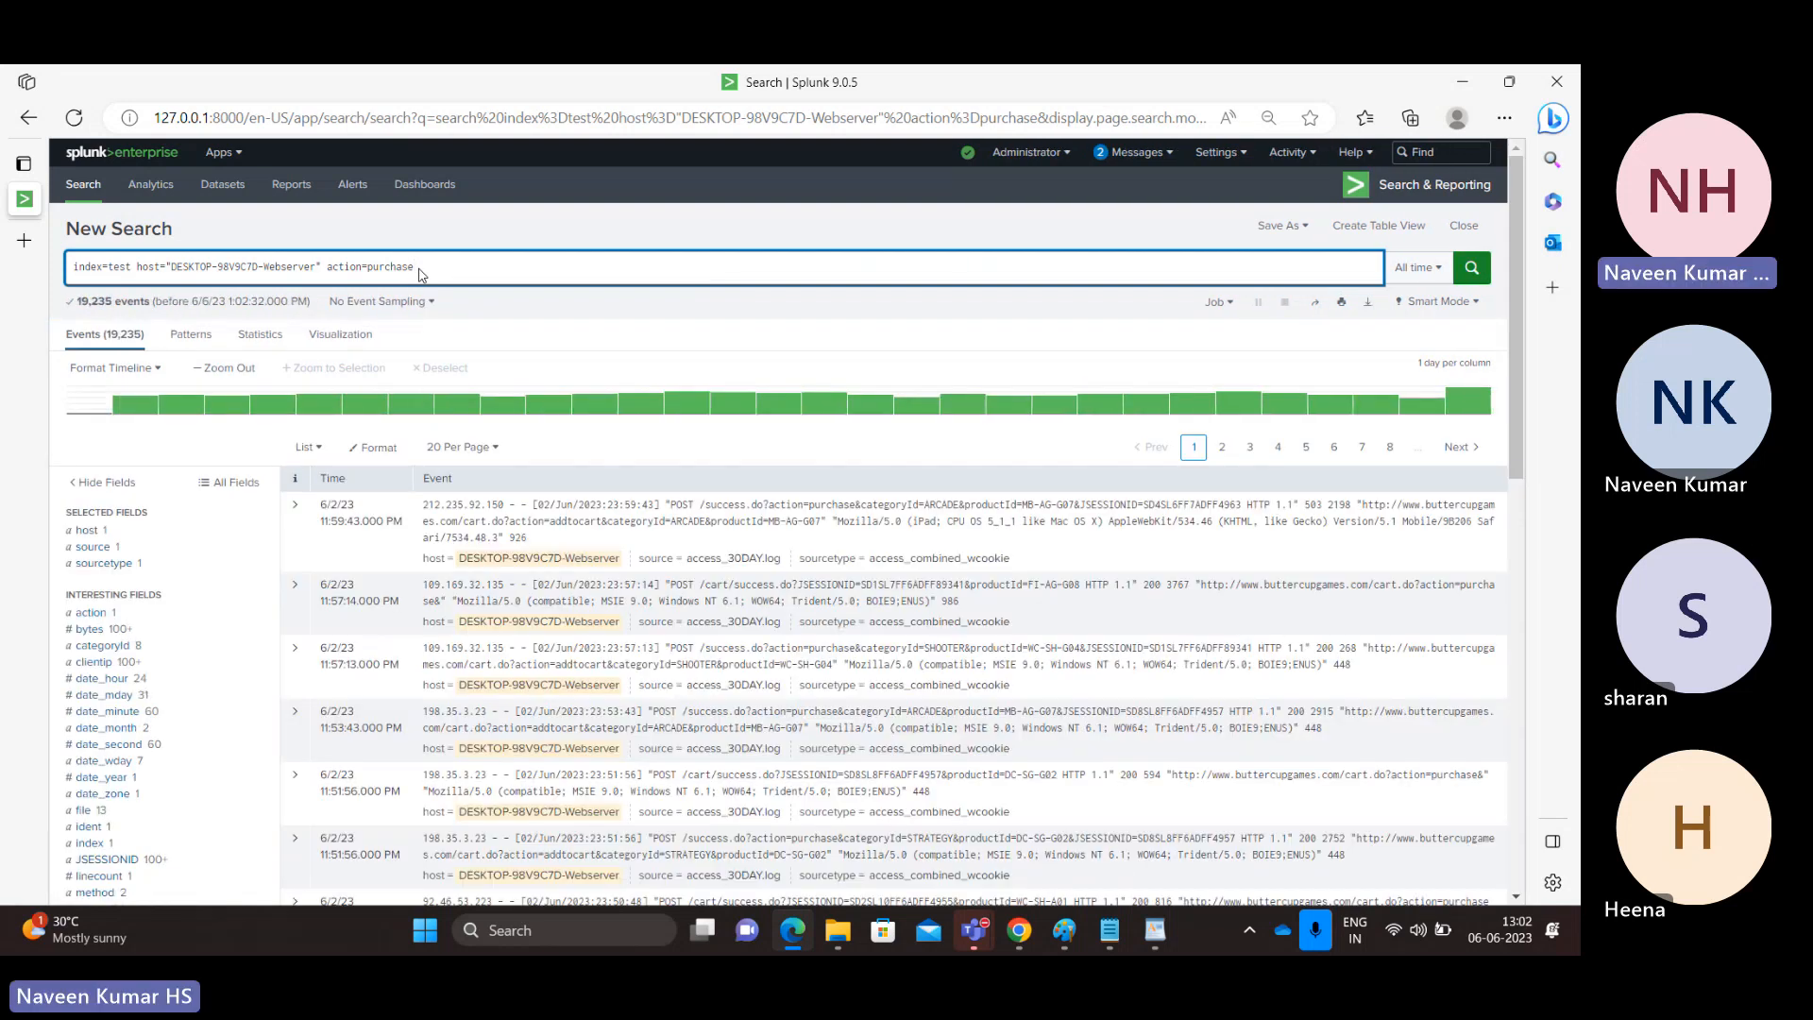
Search the purchase events with status=200, then extend the condition with OR status=400 and rerun the search.
{"action": "type", "text": "status=200"}
{"action": "key", "text": "Return"}
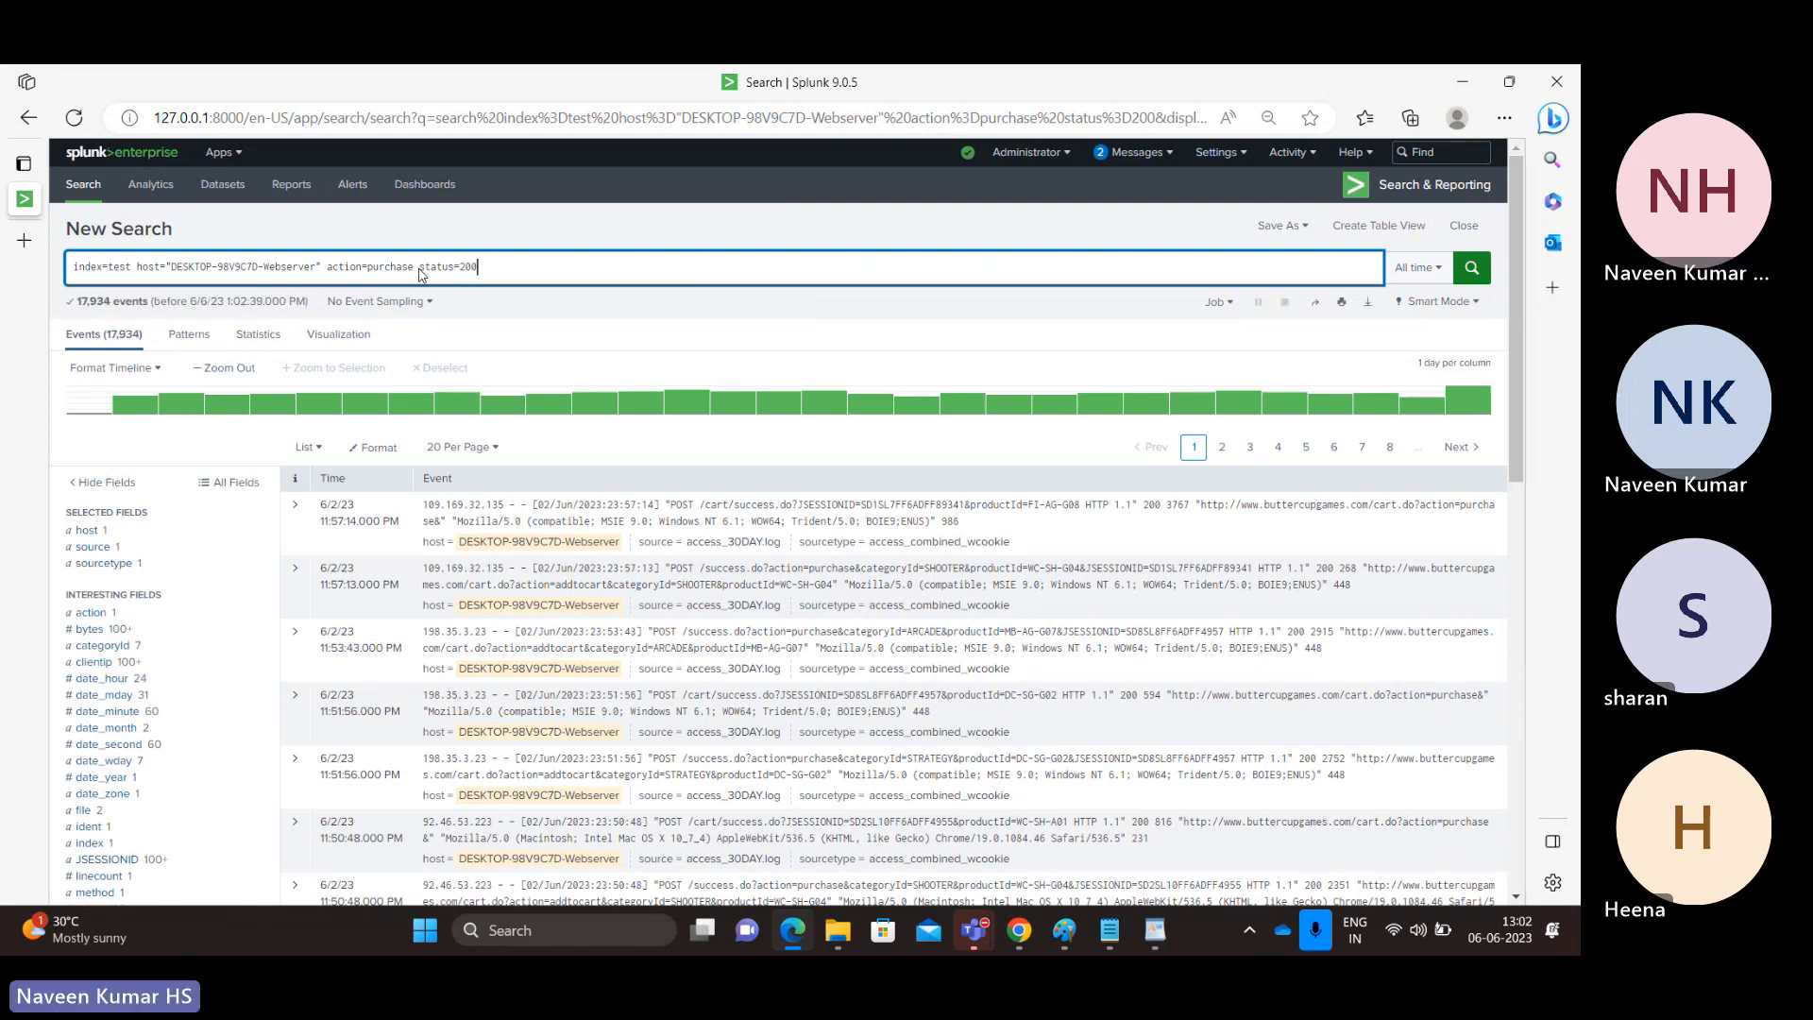
{"action": "double_click", "coordinate": [468, 268]}
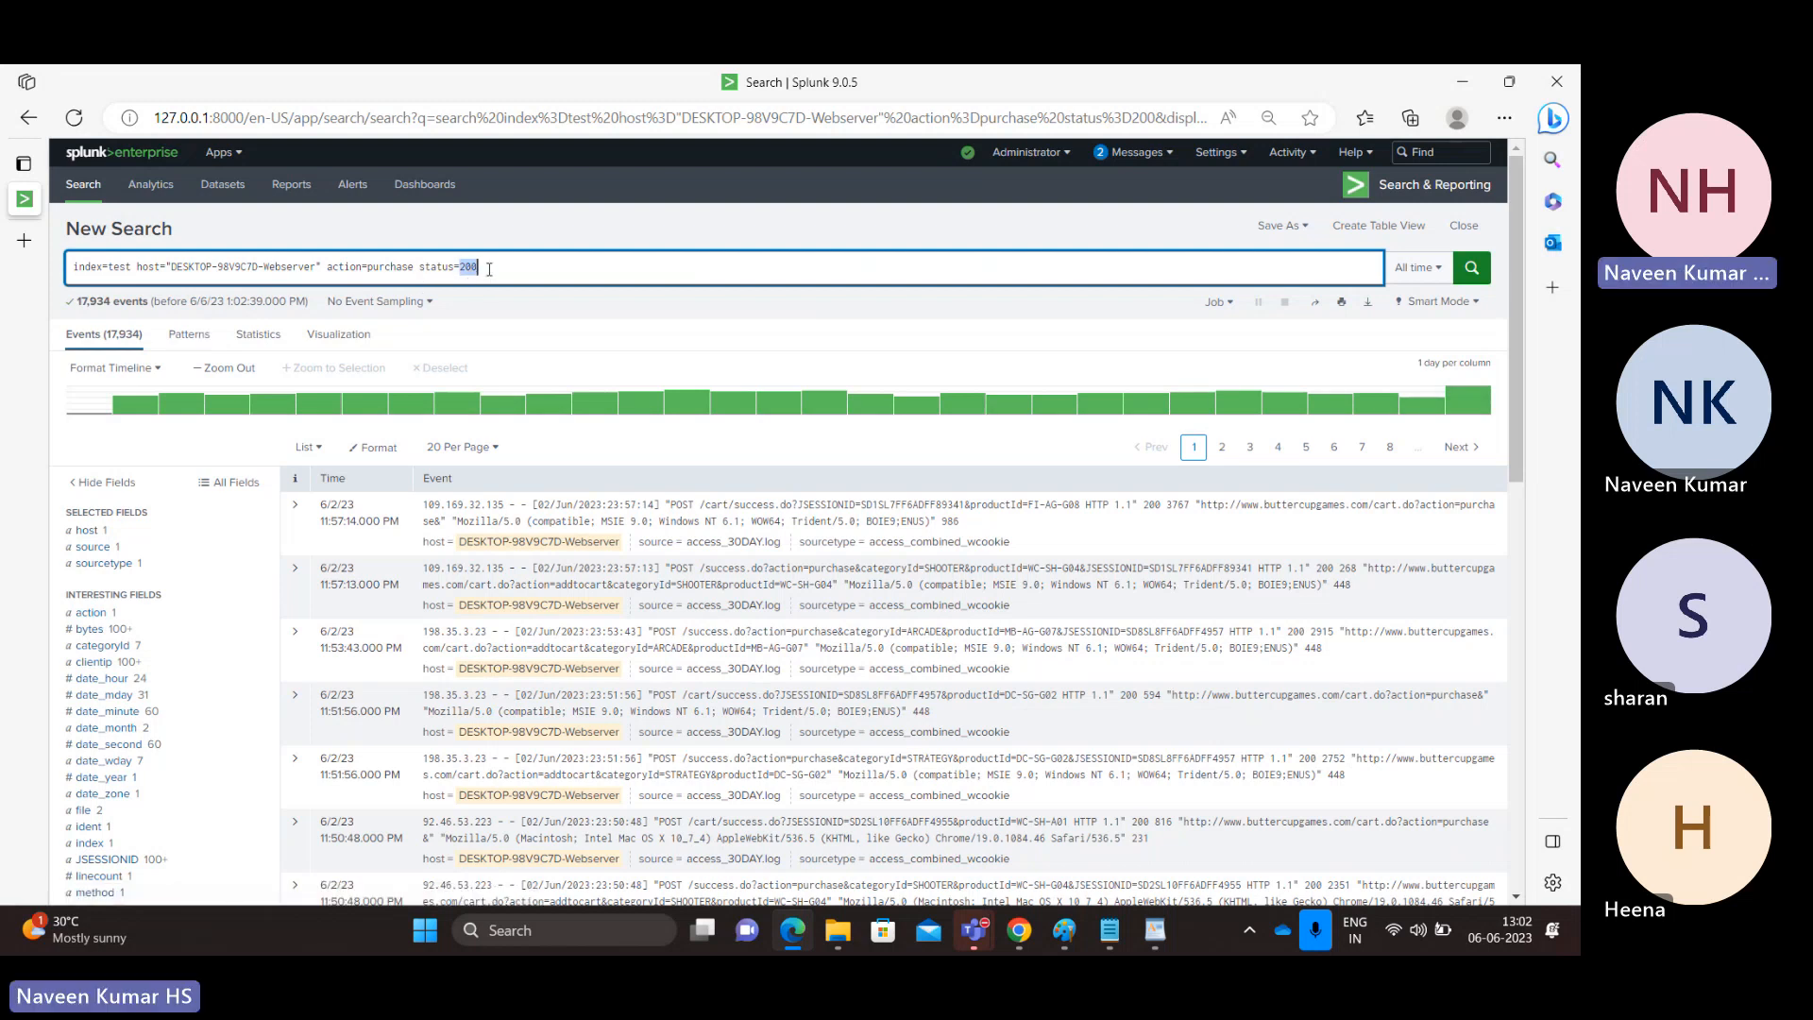
{"action": "left_click", "coordinate": [489, 270]}
{"action": "type", "text": "OR status"}
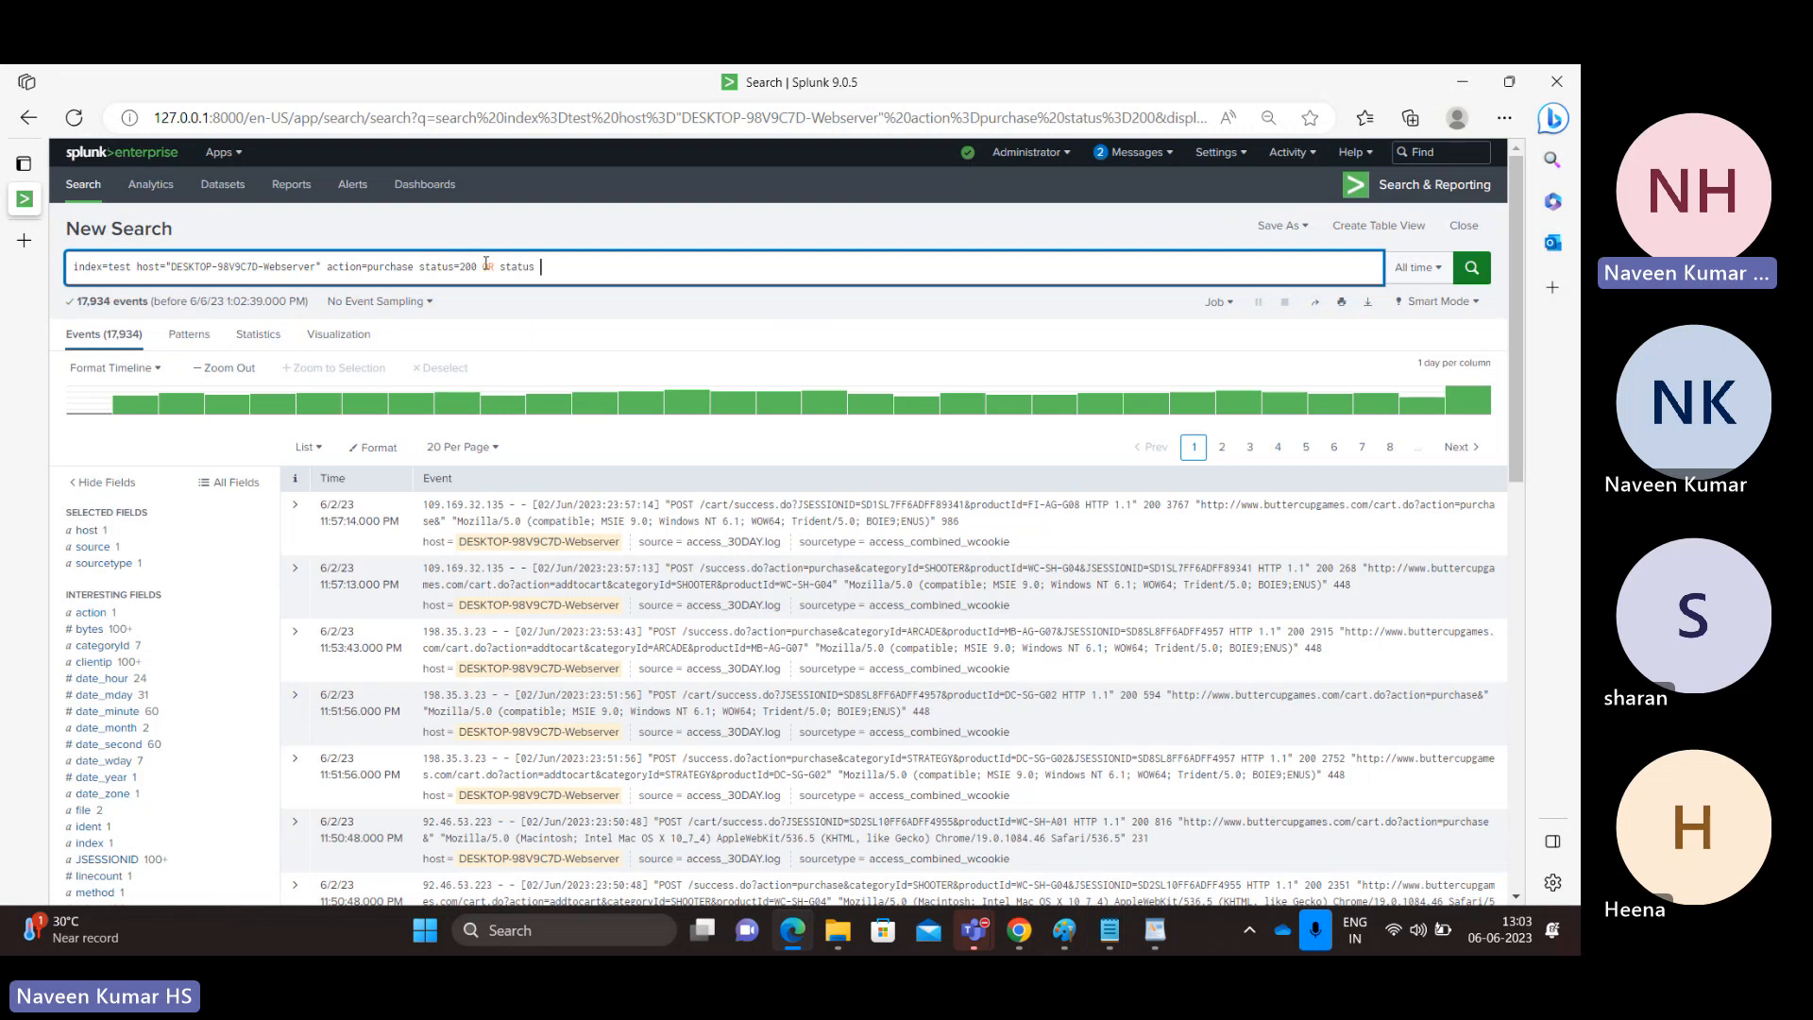
{"action": "type", "text": "=400"}
{"action": "key", "text": "Return"}
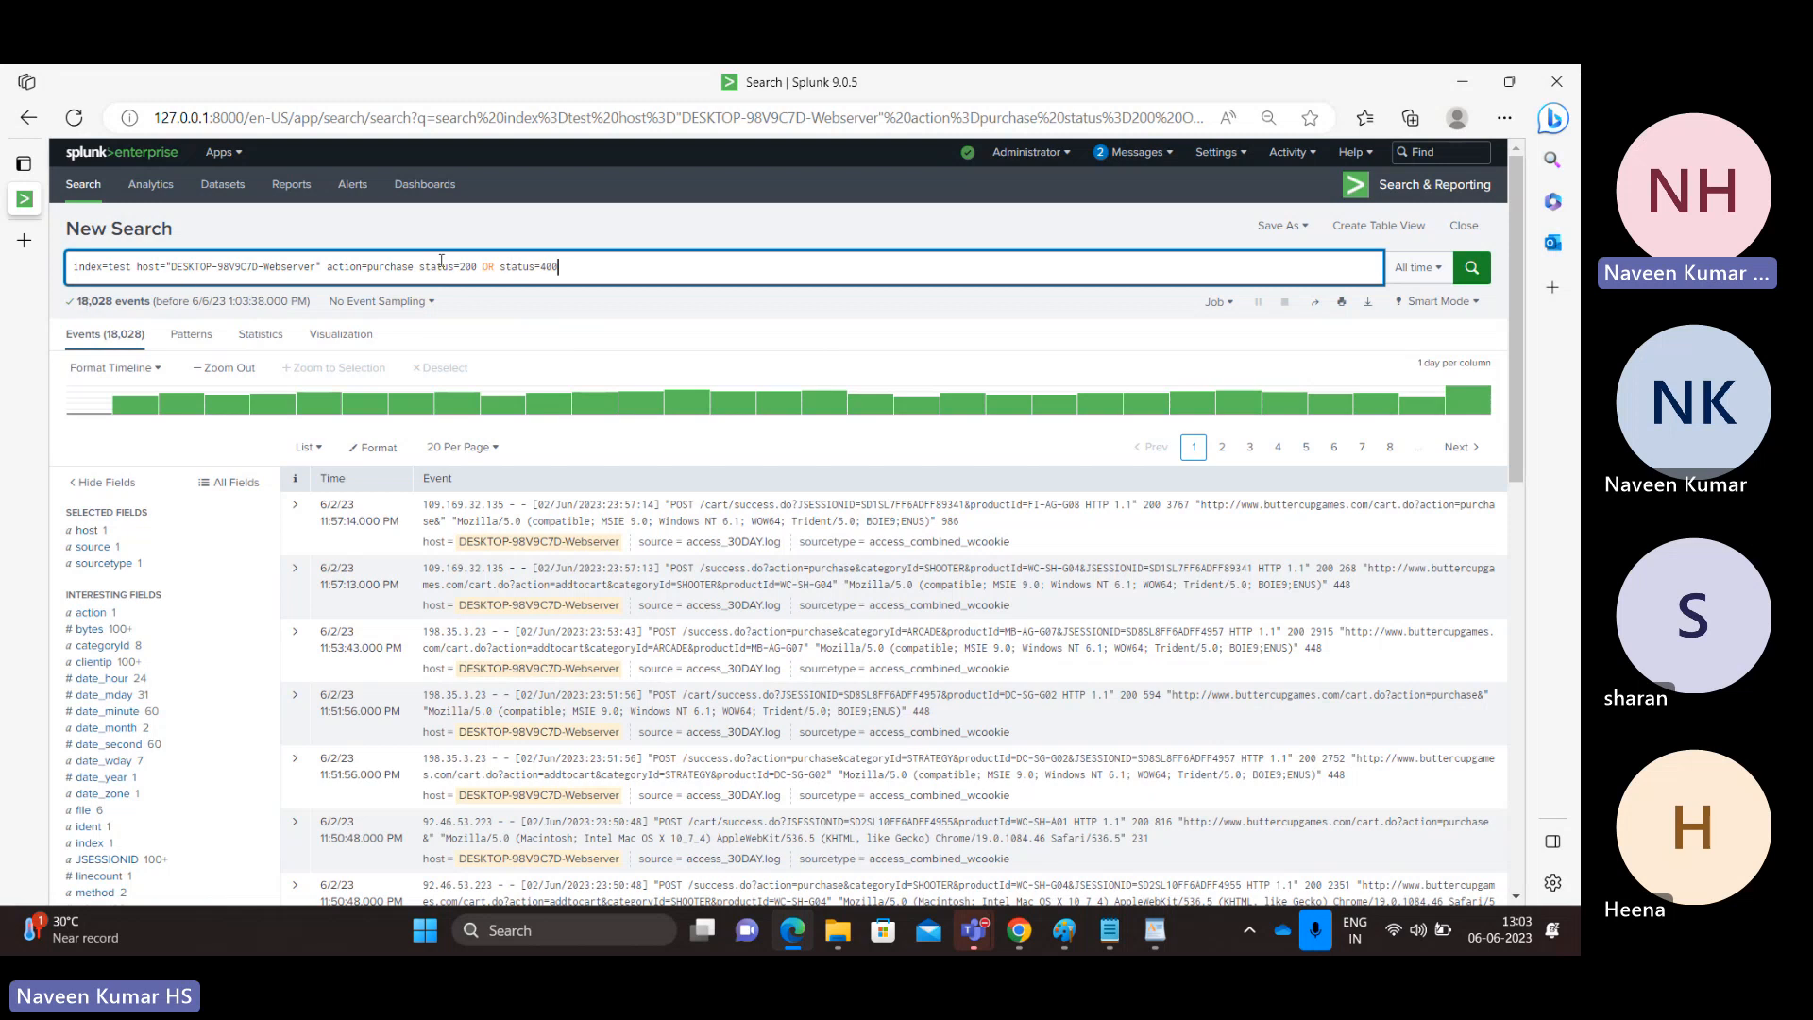
Examine the 200 and 400 conditions in the search string and check the status field's value counts.
{"action": "double_click", "coordinate": [438, 269]}
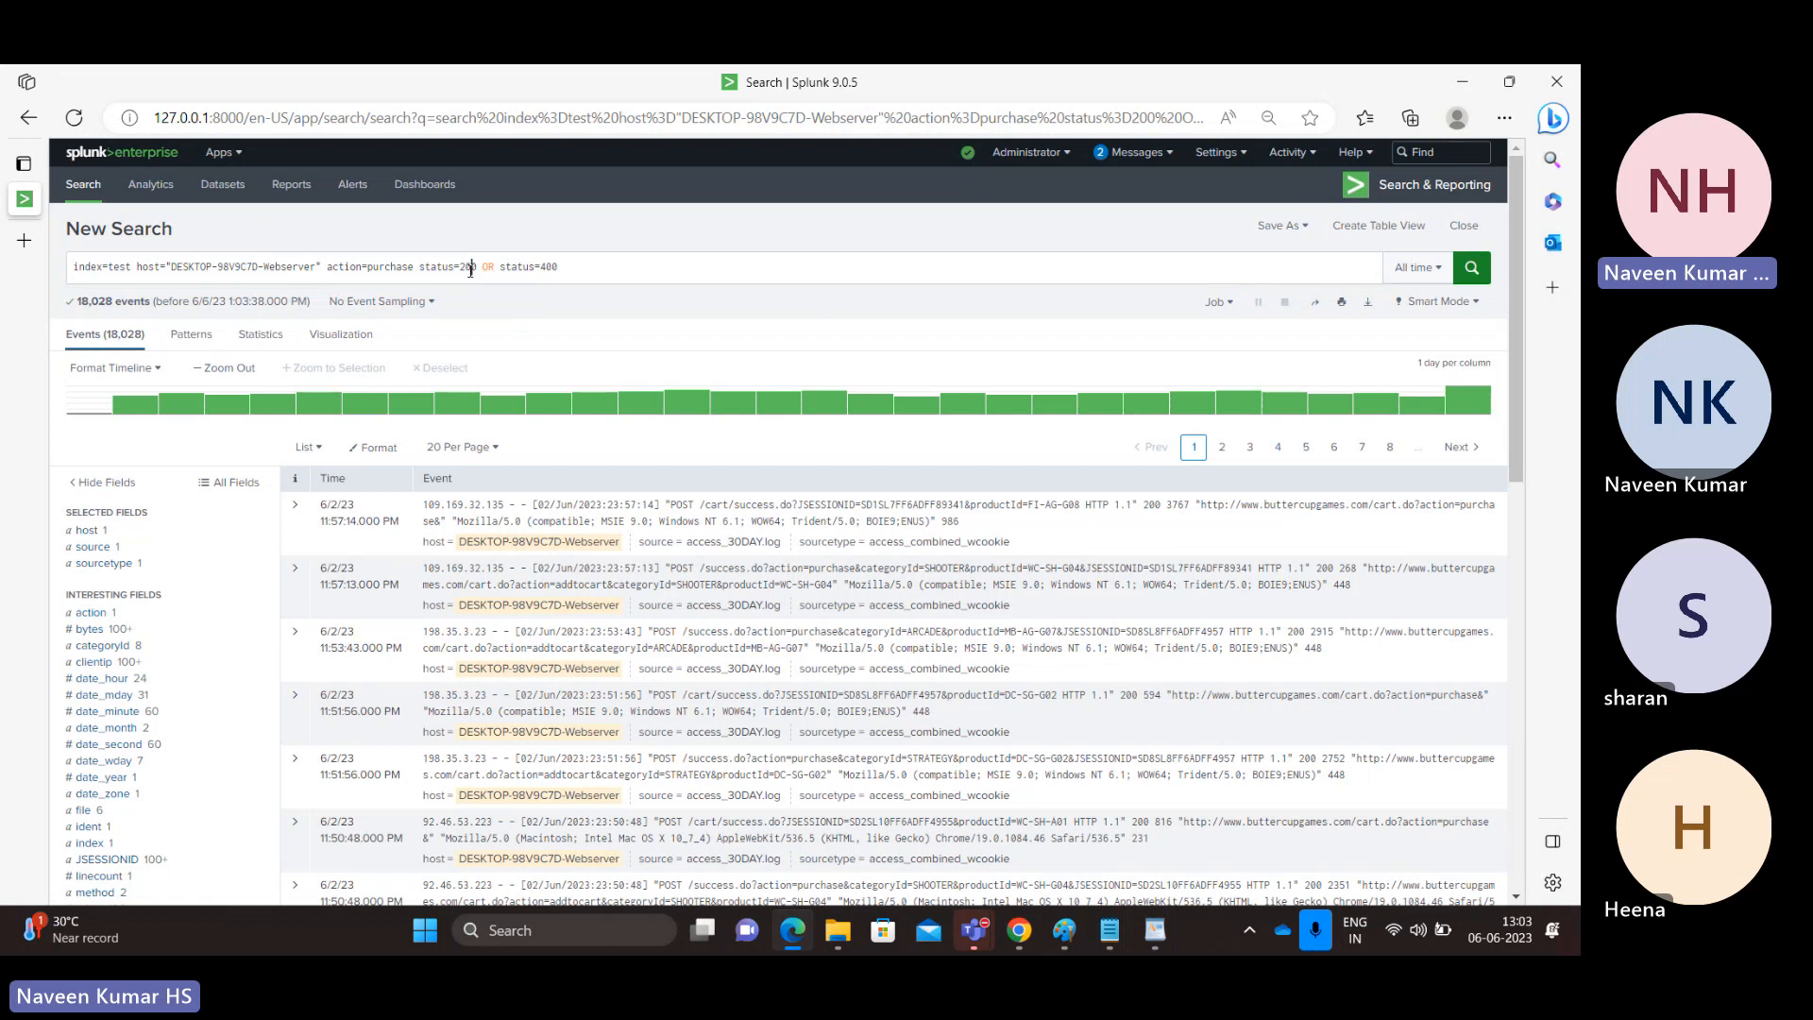
{"action": "double_click", "coordinate": [470, 269]}
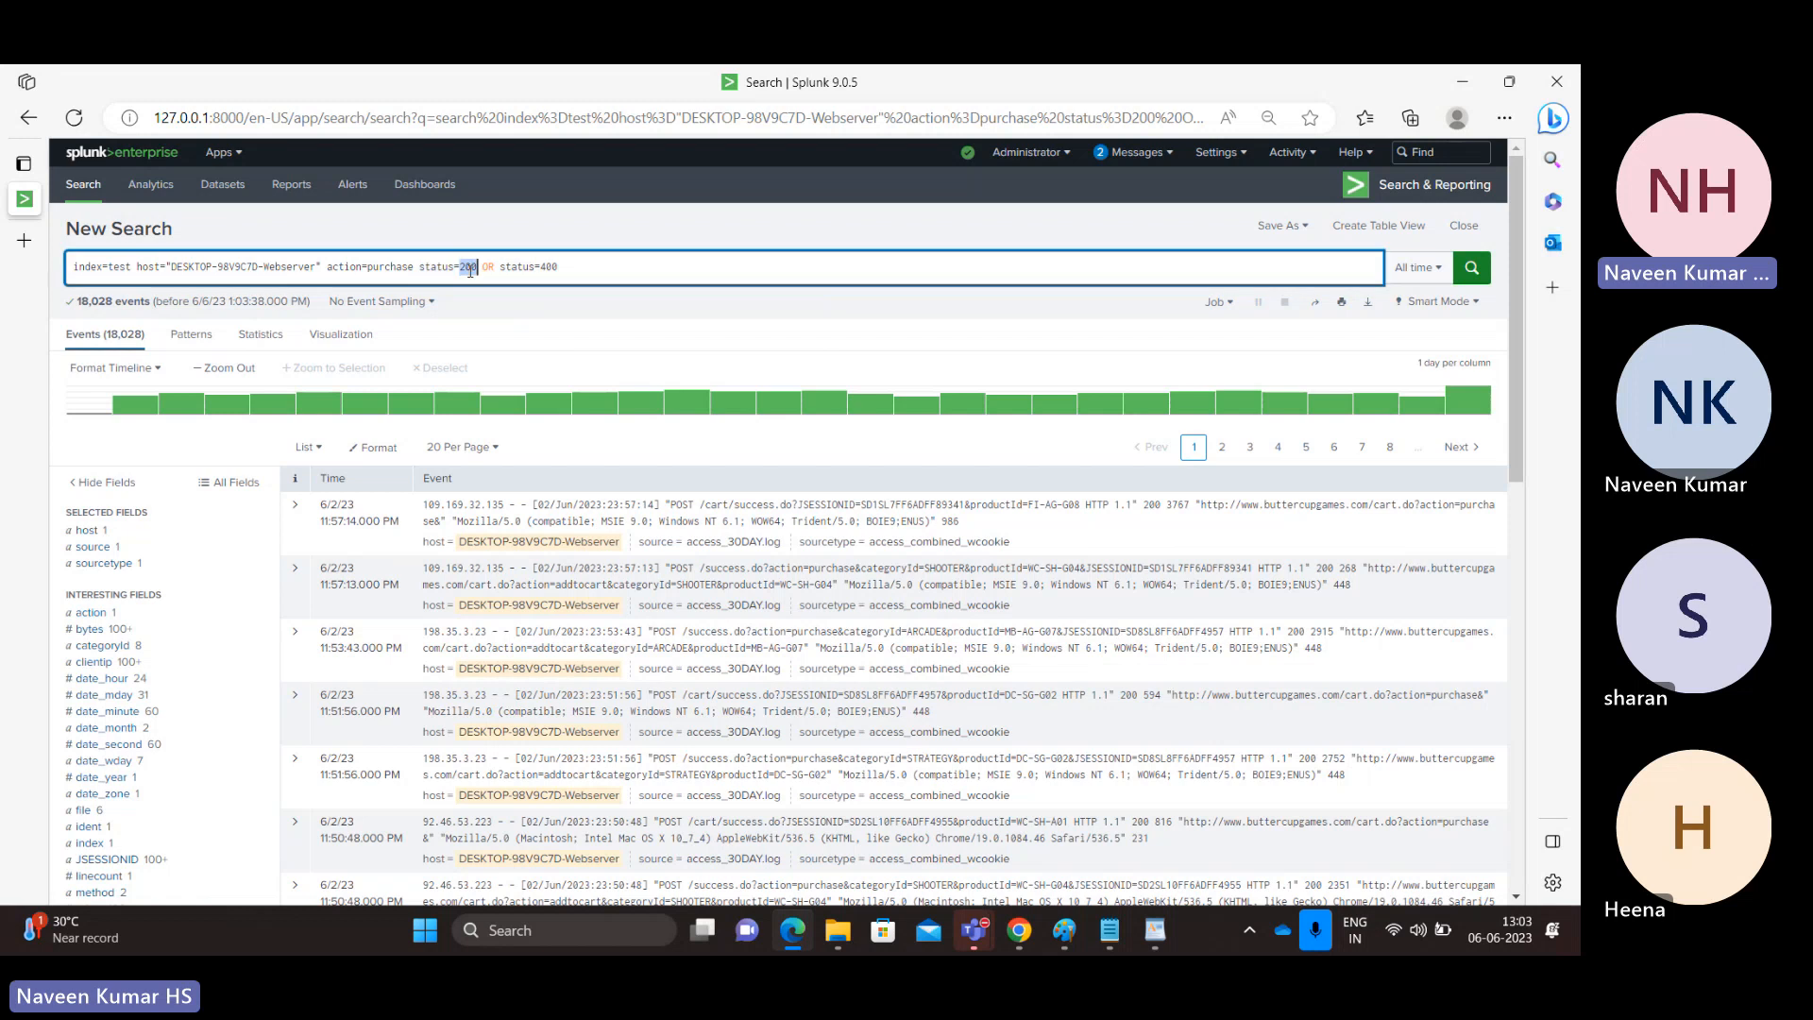
{"action": "double_click", "coordinate": [549, 268]}
{"action": "left_click_drag", "start_coordinate": [1517, 406], "coordinate": [1512, 491]}
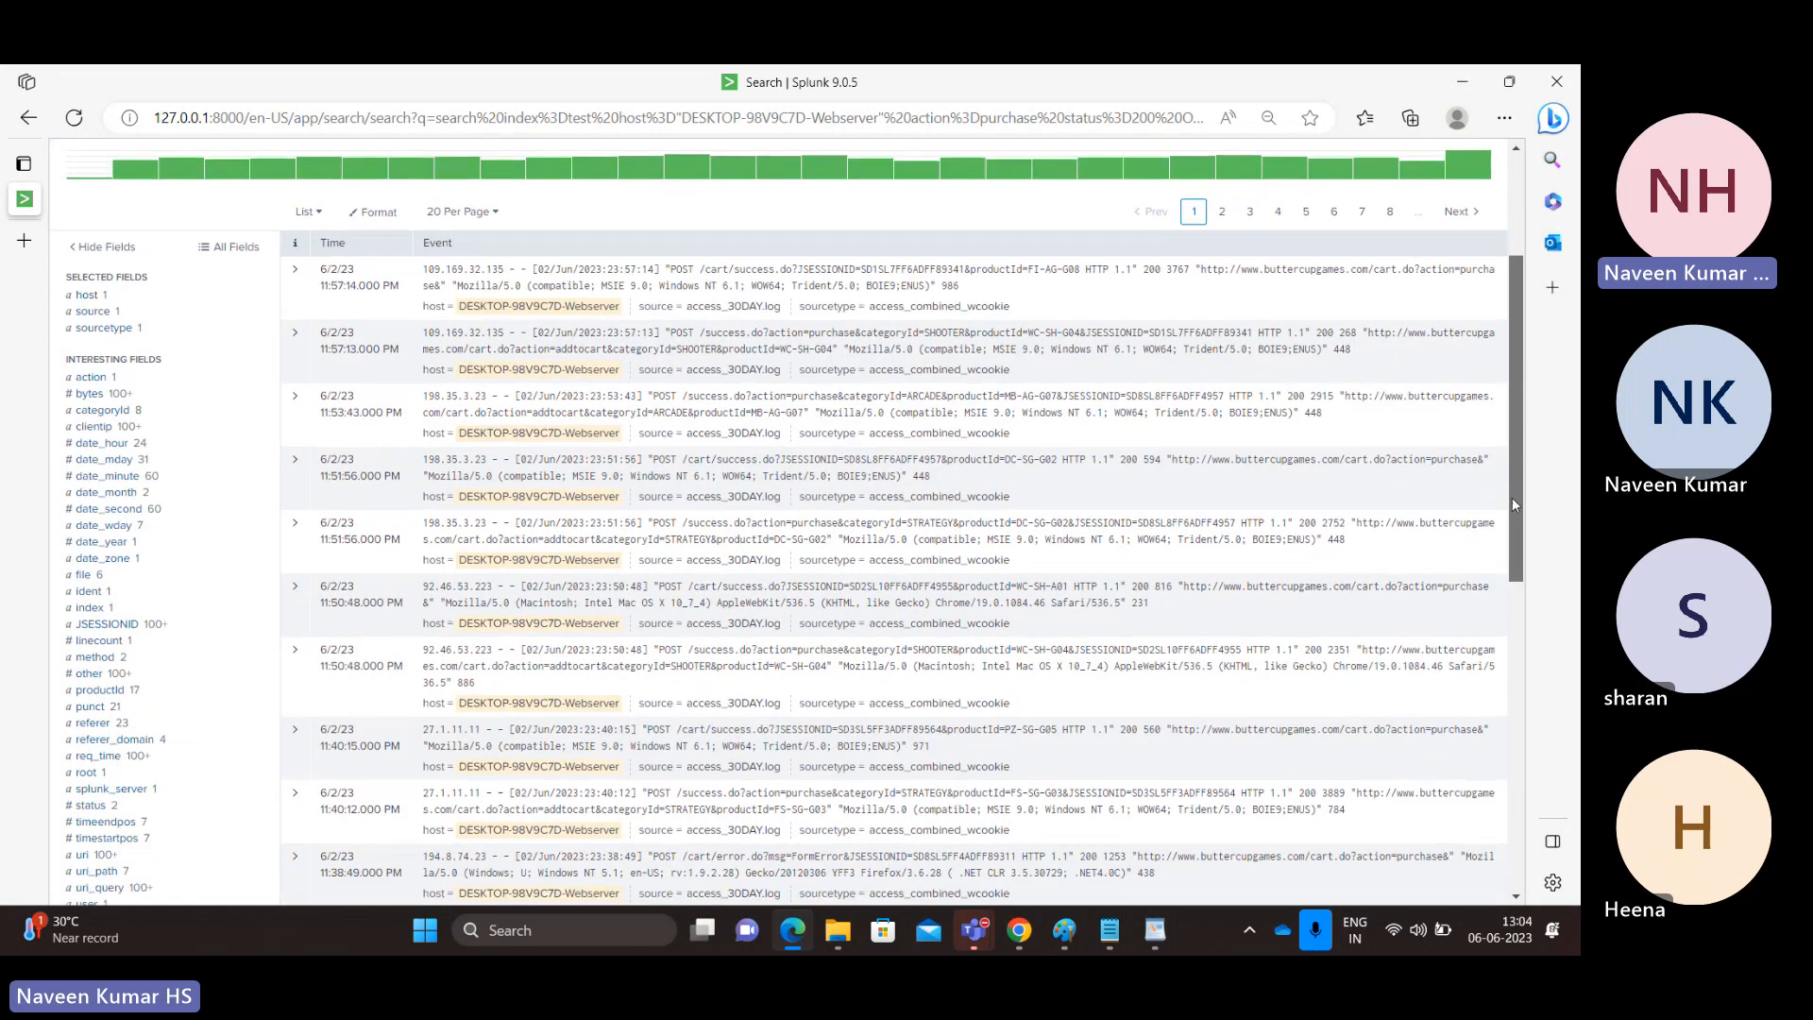
{"action": "left_click", "coordinate": [91, 806]}
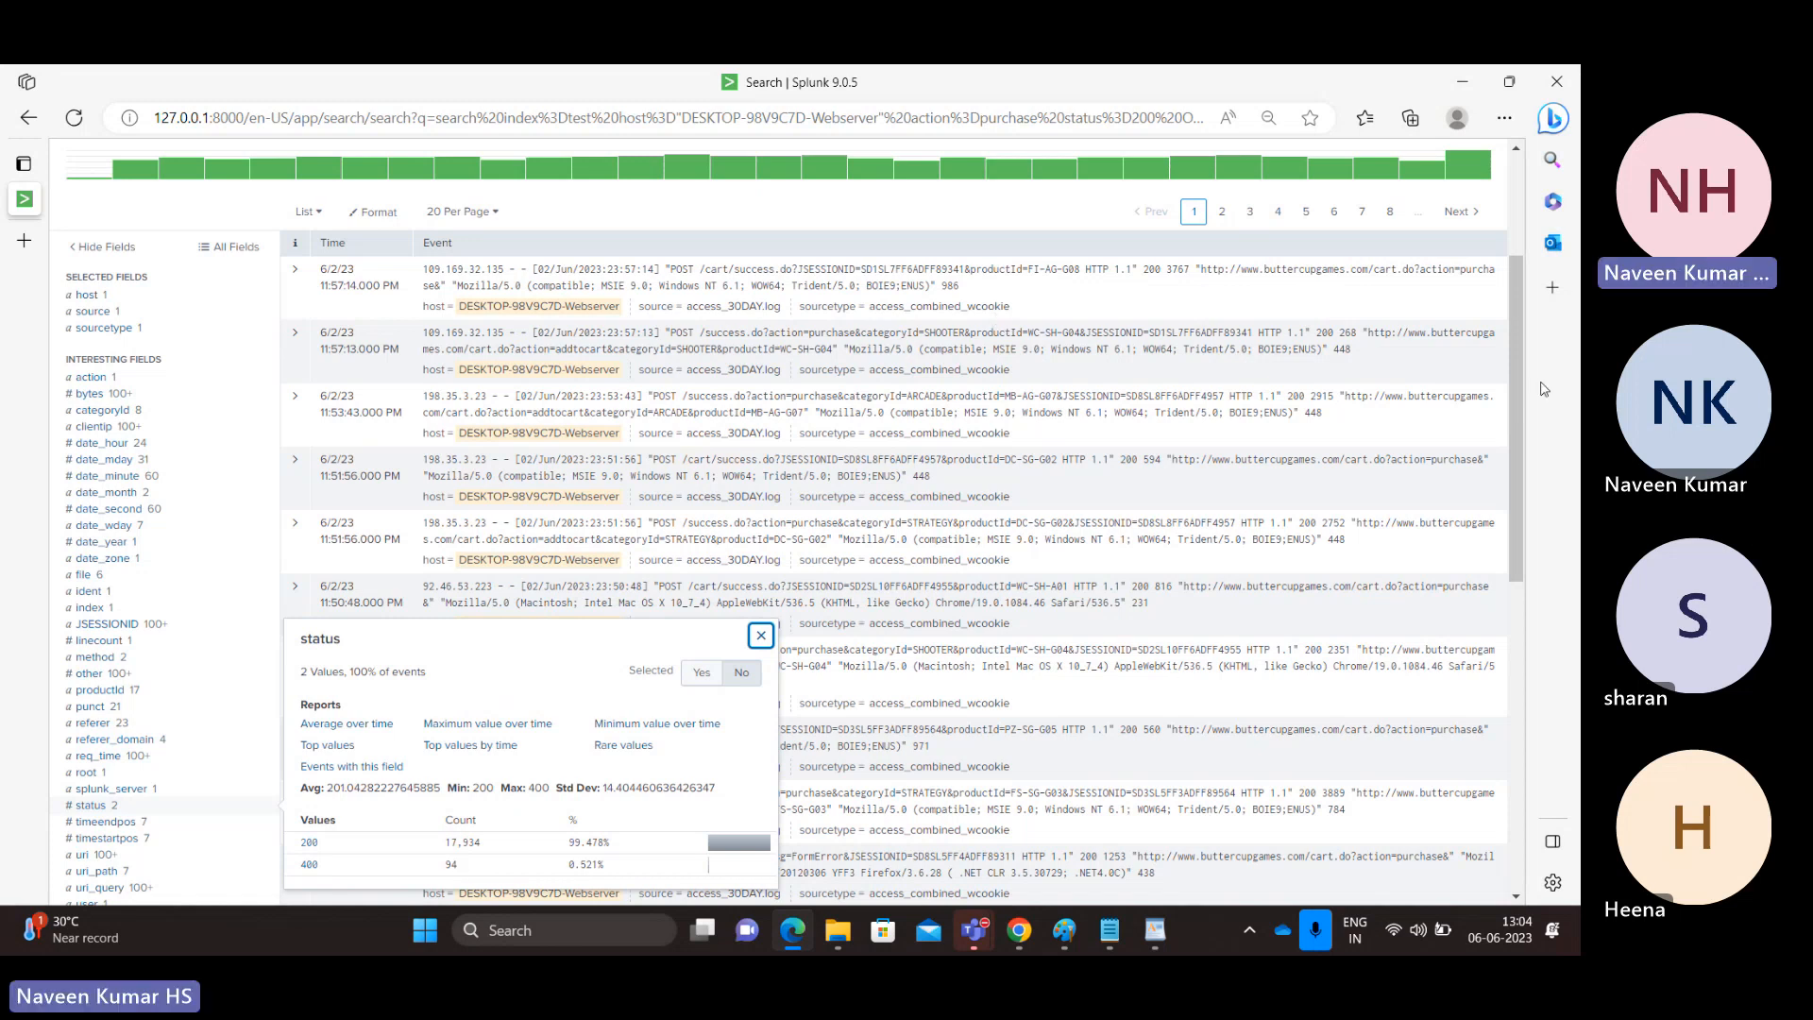
{"action": "left_click_drag", "start_coordinate": [1522, 455], "coordinate": [1525, 389]}
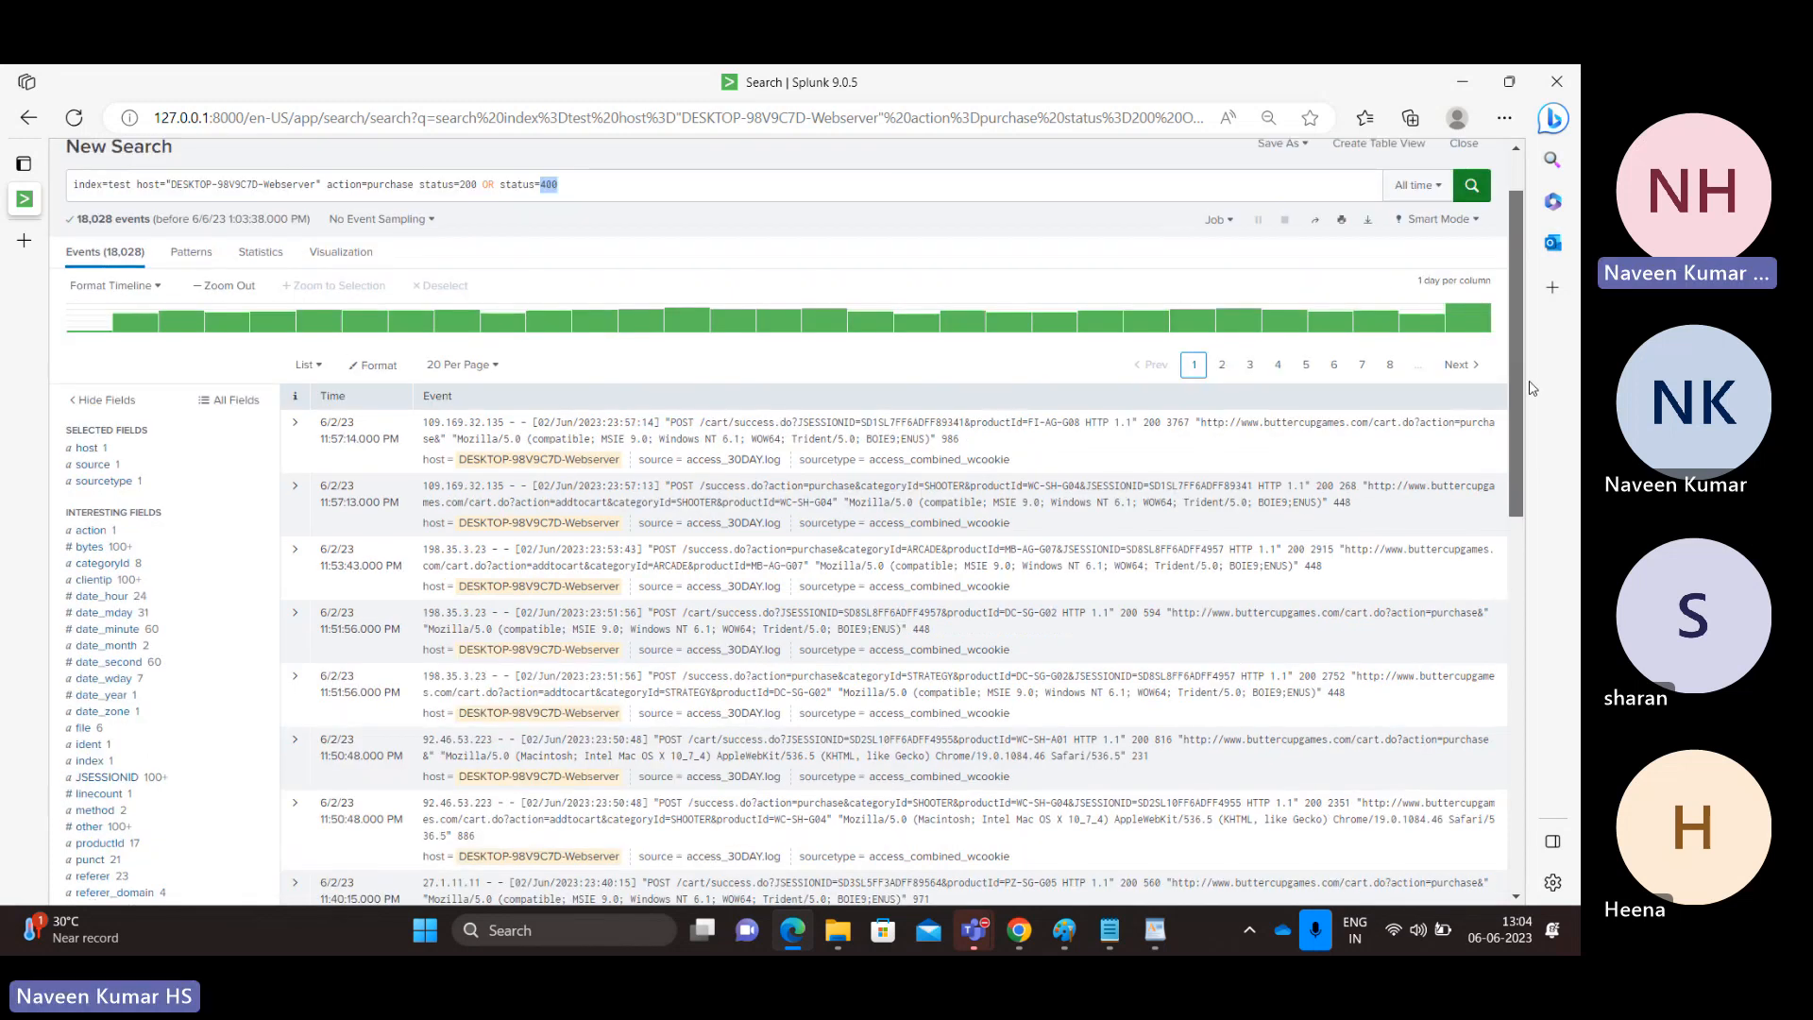
Remove both status conditions from the search string and rerun the search with only action=purchase as the event filter.
{"action": "left_click", "coordinate": [572, 185]}
{"action": "key", "text": "BackSpace"}
{"action": "key", "text": "BackSpace"}
{"action": "key", "text": "BackSpace"}
{"action": "key", "text": "BackSpace"}
{"action": "key", "text": "BackSpace"}
{"action": "key", "text": "BackSpace"}
{"action": "key", "text": "BackSpace"}
{"action": "key", "text": "BackSpace"}
{"action": "key", "text": "BackSpace"}
{"action": "key", "text": "BackSpace"}
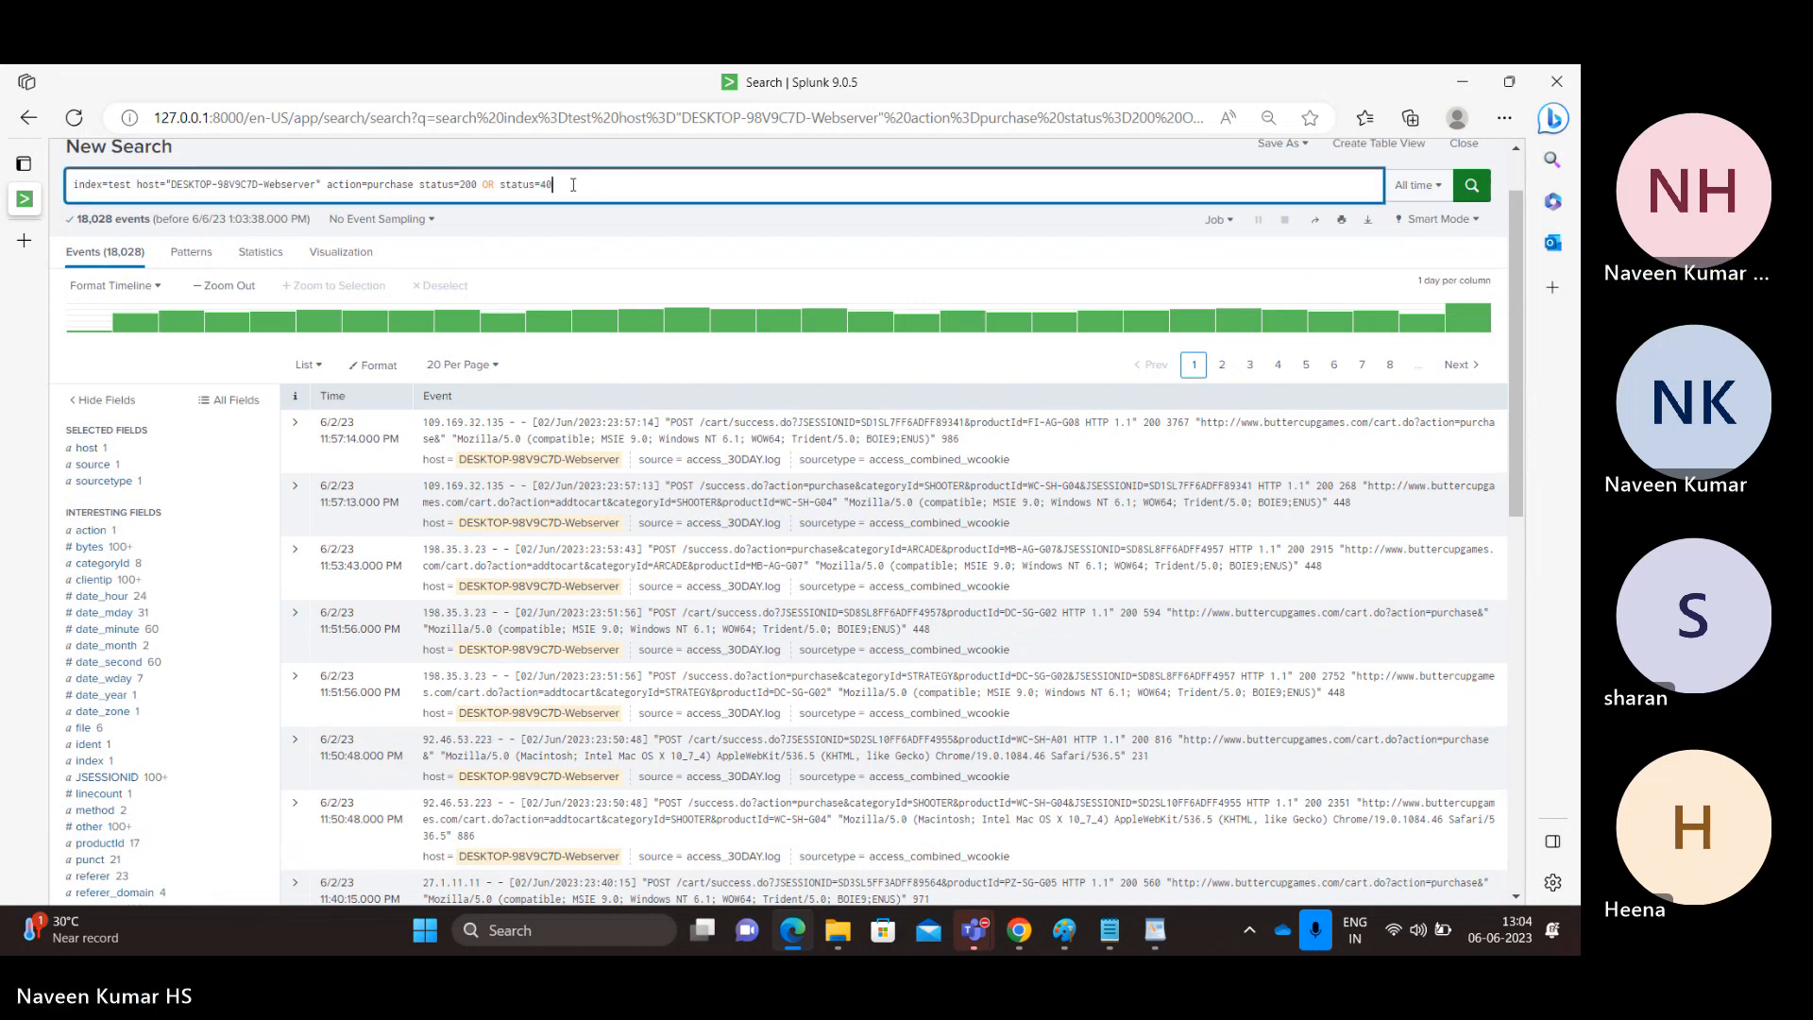
{"action": "key", "text": "BackSpace"}
{"action": "key", "text": "BackSpace"}
{"action": "key", "text": "BackSpace"}
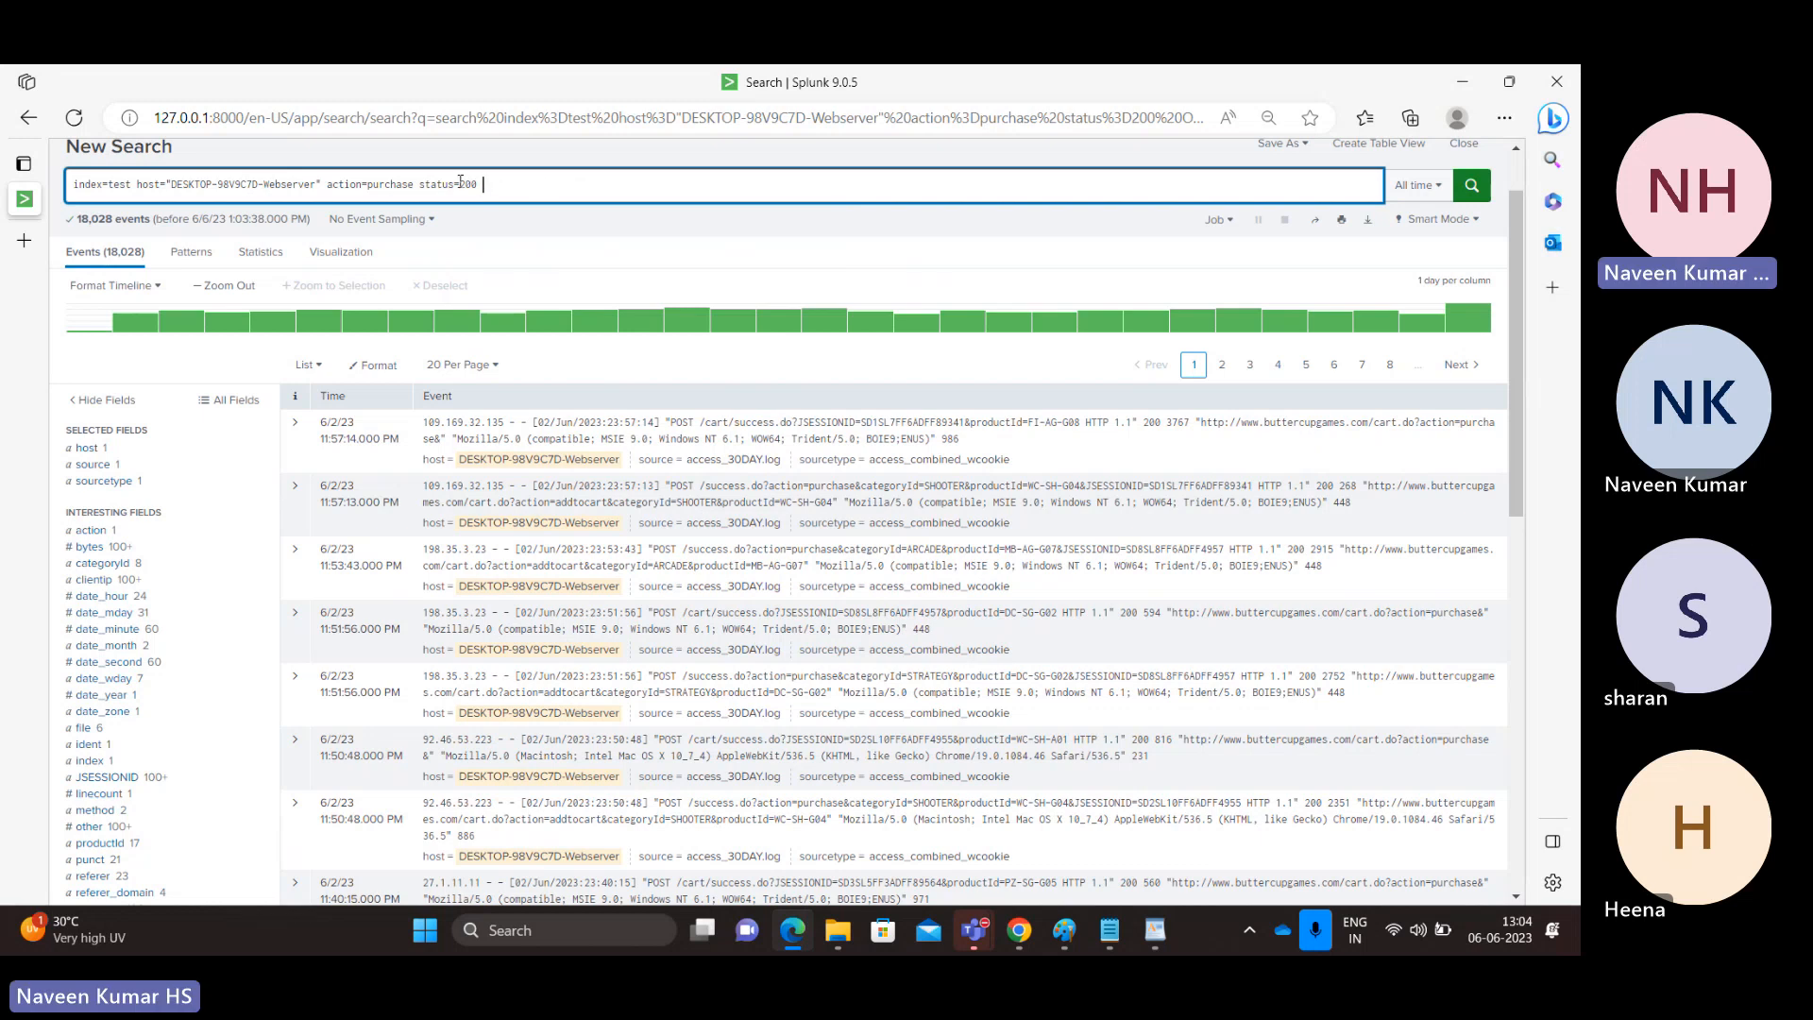
{"action": "key", "text": "BackSpace"}
{"action": "key", "text": "BackSpace"}
{"action": "key", "text": "BackSpace"}
{"action": "key", "text": "BackSpace"}
{"action": "key", "text": "BackSpace"}
{"action": "key", "text": "BackSpace"}
{"action": "key", "text": "BackSpace"}
{"action": "key", "text": "BackSpace"}
{"action": "key", "text": "BackSpace"}
{"action": "key", "text": "BackSpace"}
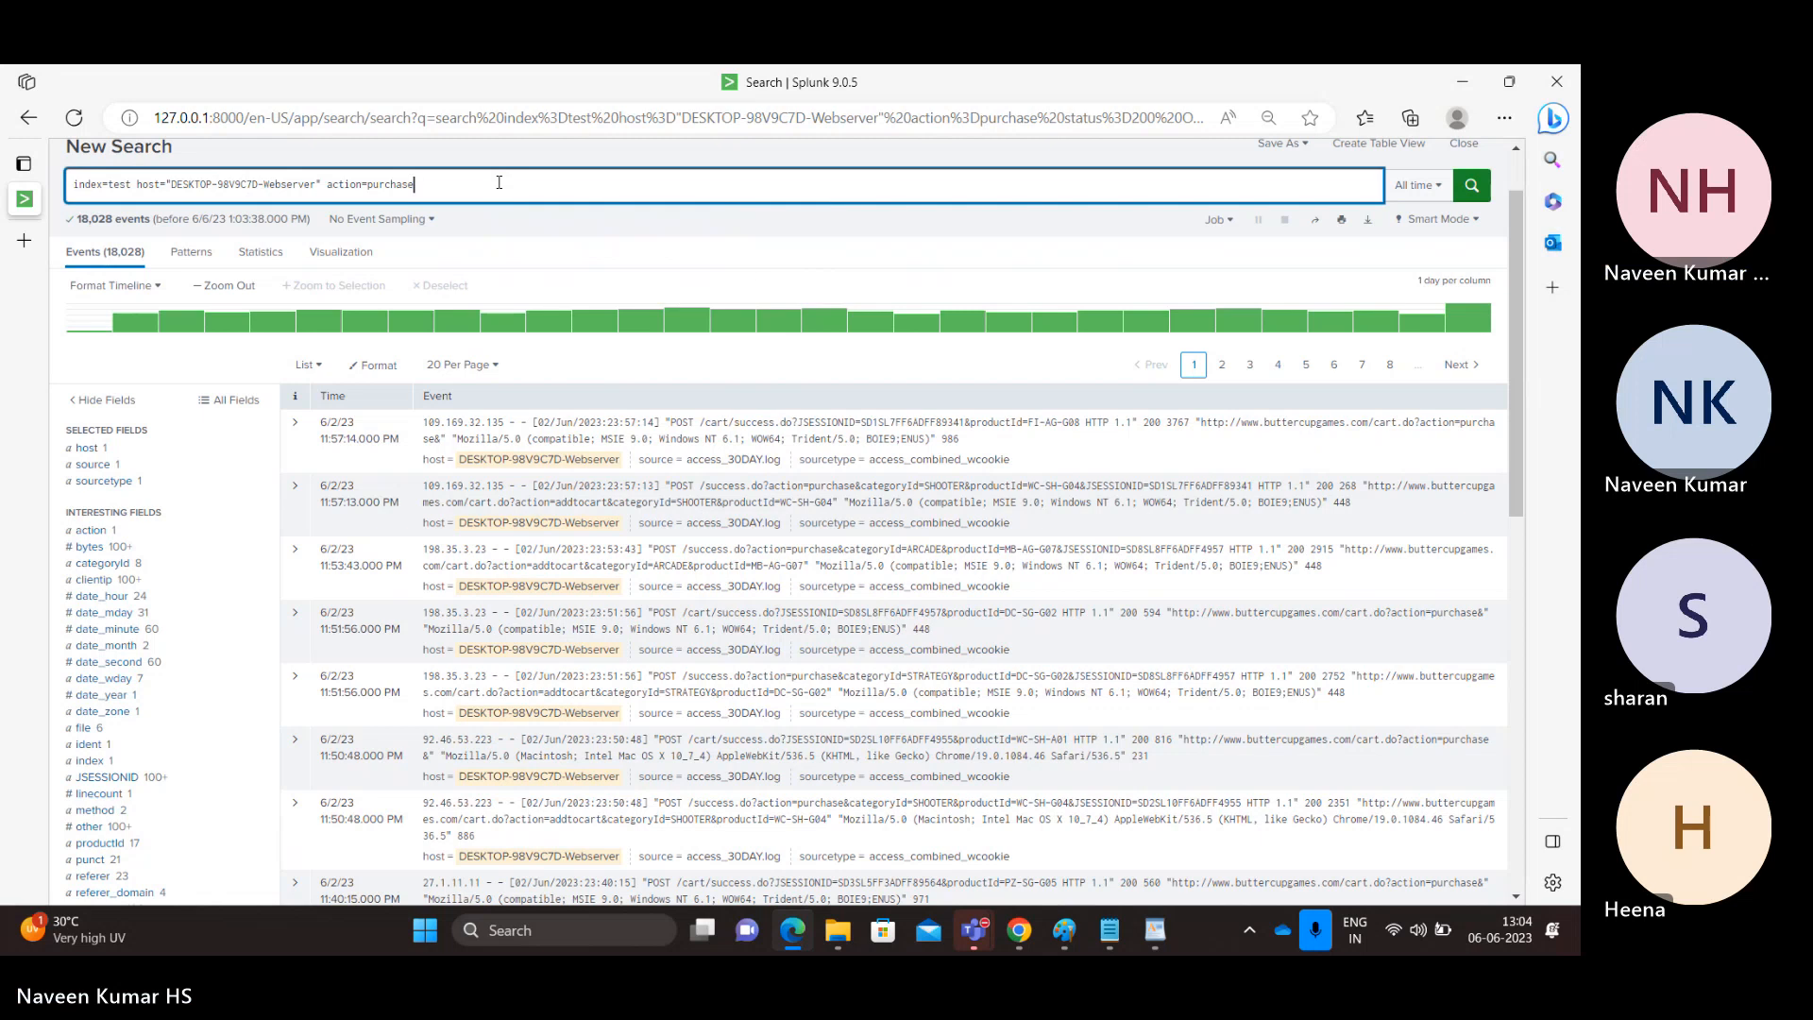
{"action": "key", "text": "Return"}
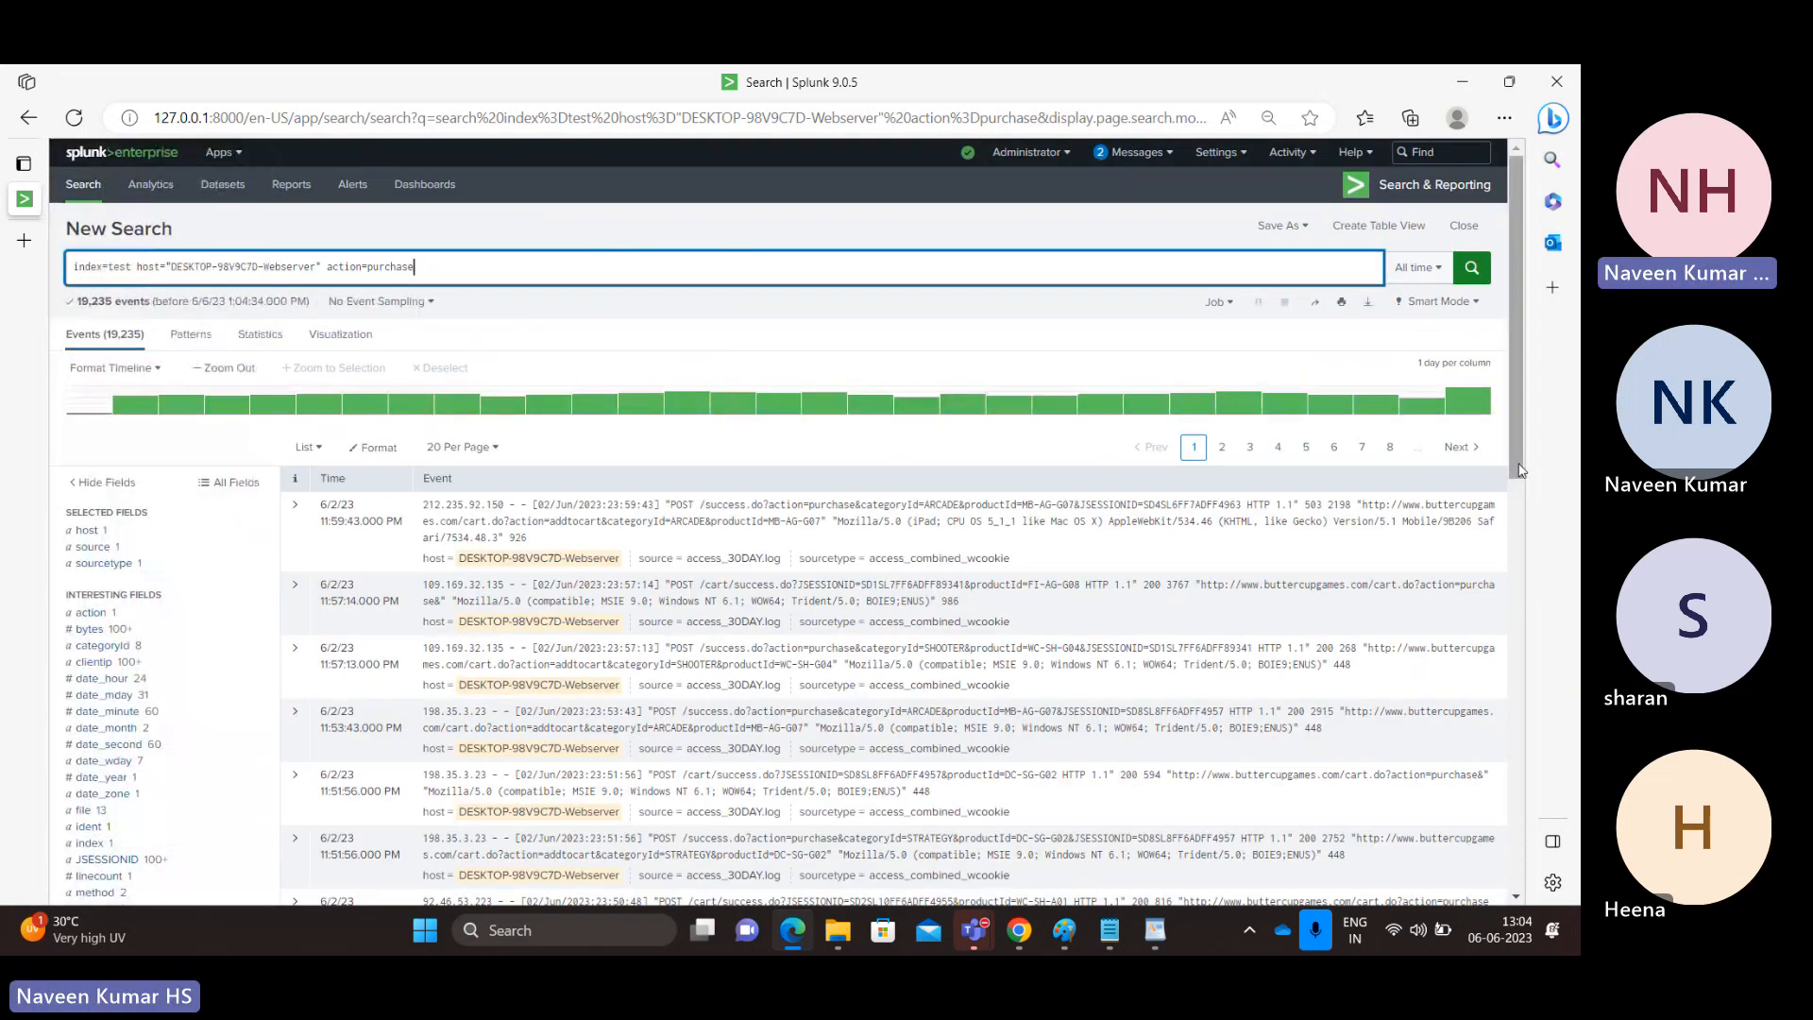
Examine the status field's values and counts across all purchase events.
{"action": "scroll", "coordinate": [1511, 546], "scroll_direction": "down", "scroll_amount": 2}
{"action": "scroll", "coordinate": [1511, 546], "scroll_direction": "down", "scroll_amount": 1}
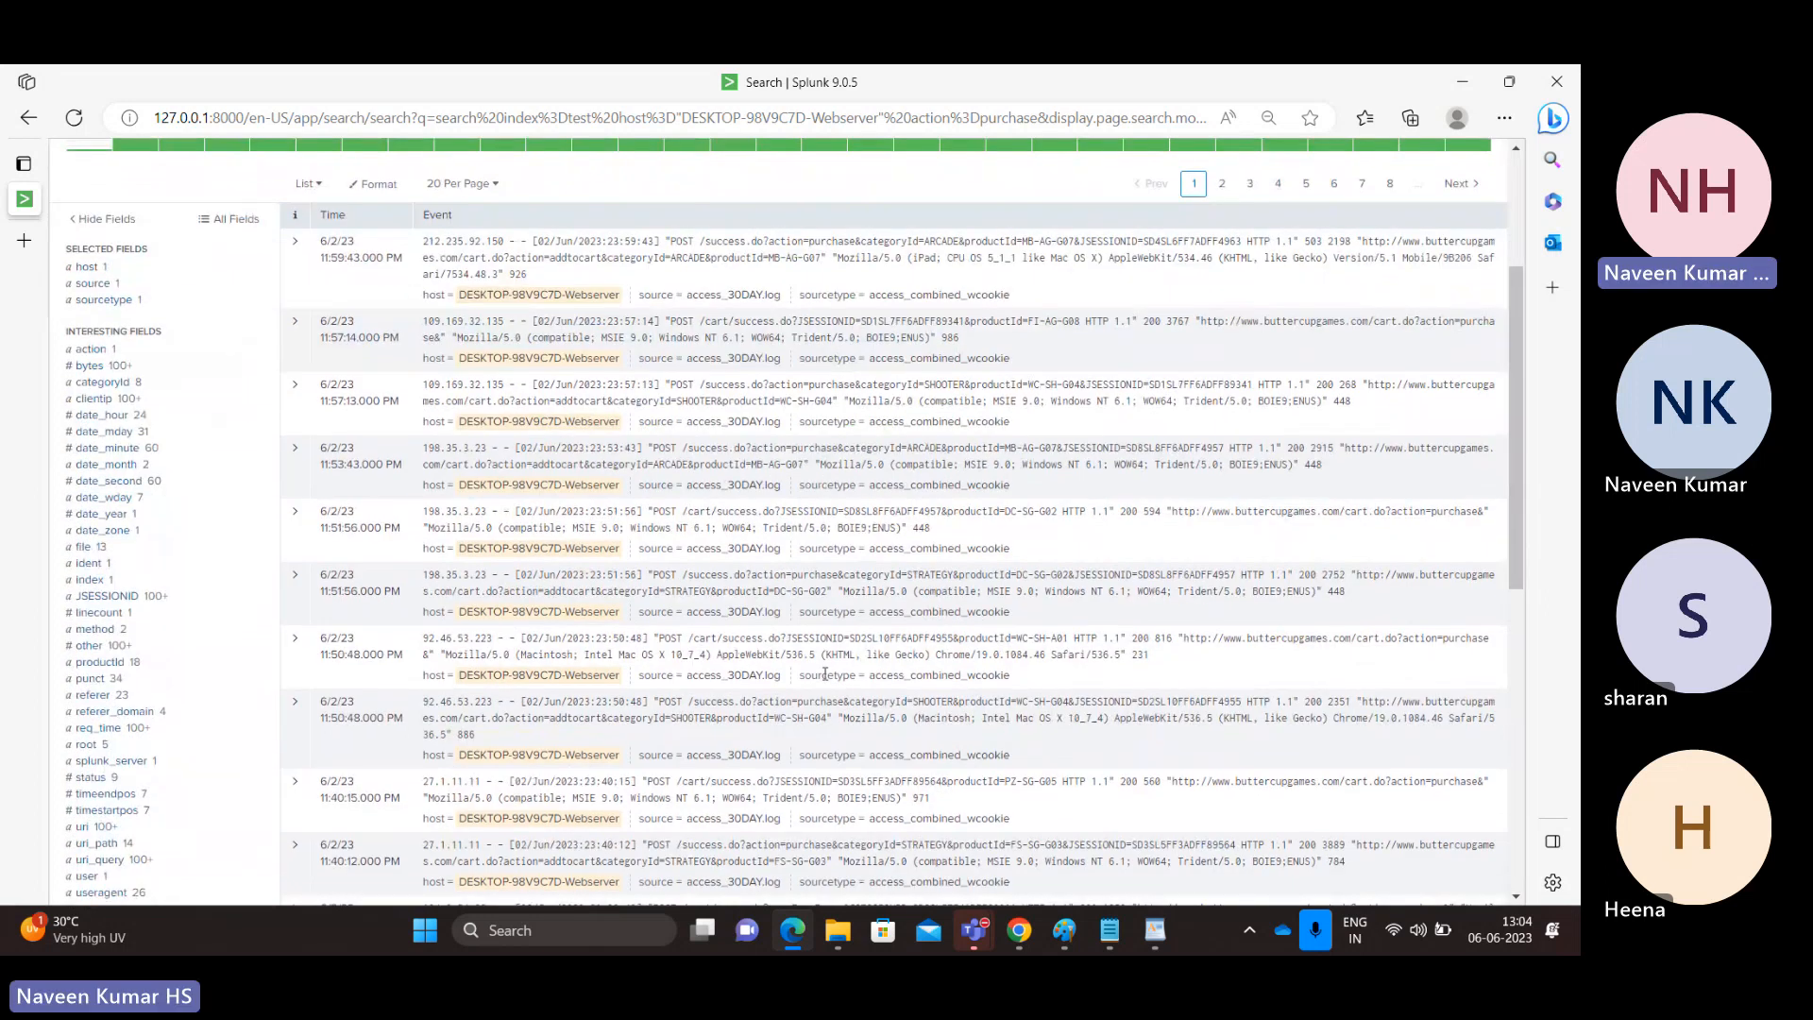
{"action": "left_click", "coordinate": [91, 778]}
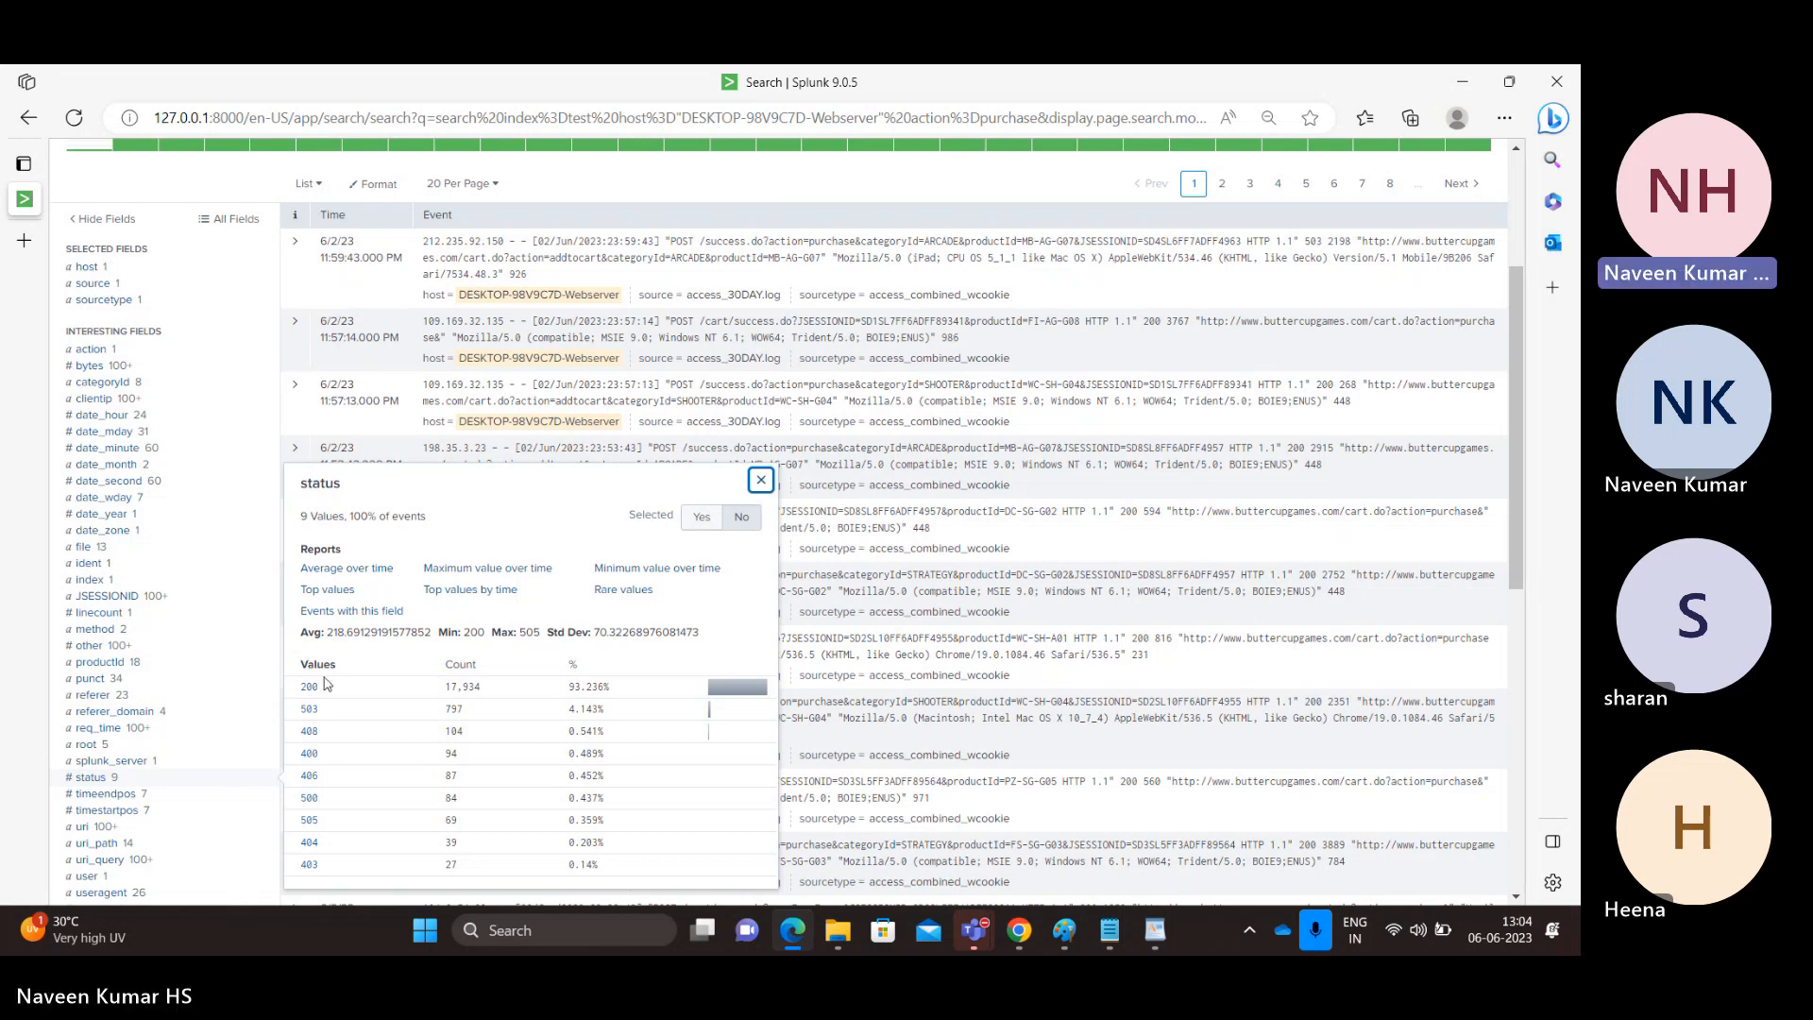
{"action": "left_click", "coordinate": [760, 480]}
{"action": "scroll", "coordinate": [642, 312], "scroll_direction": "up", "scroll_amount": 3}
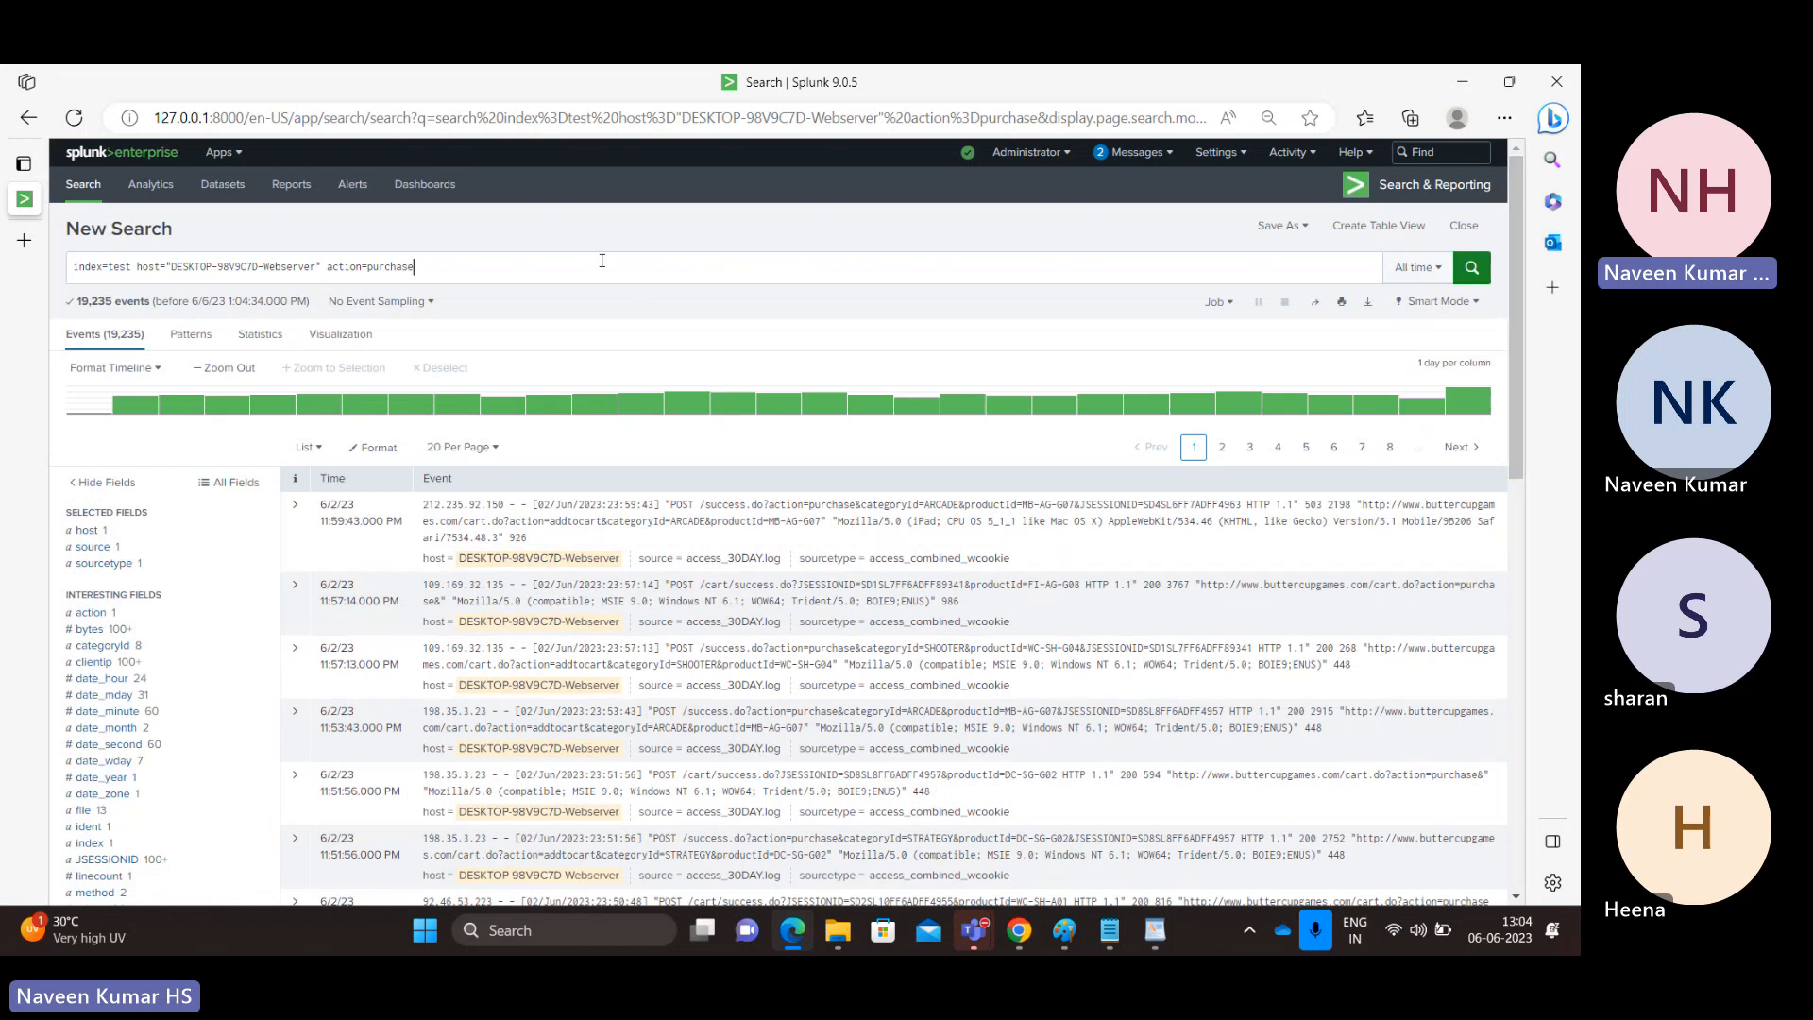
Add the condition status=200 to the purchase search and run it.
{"action": "left_click", "coordinate": [601, 260]}
{"action": "type", "text": "status ="}
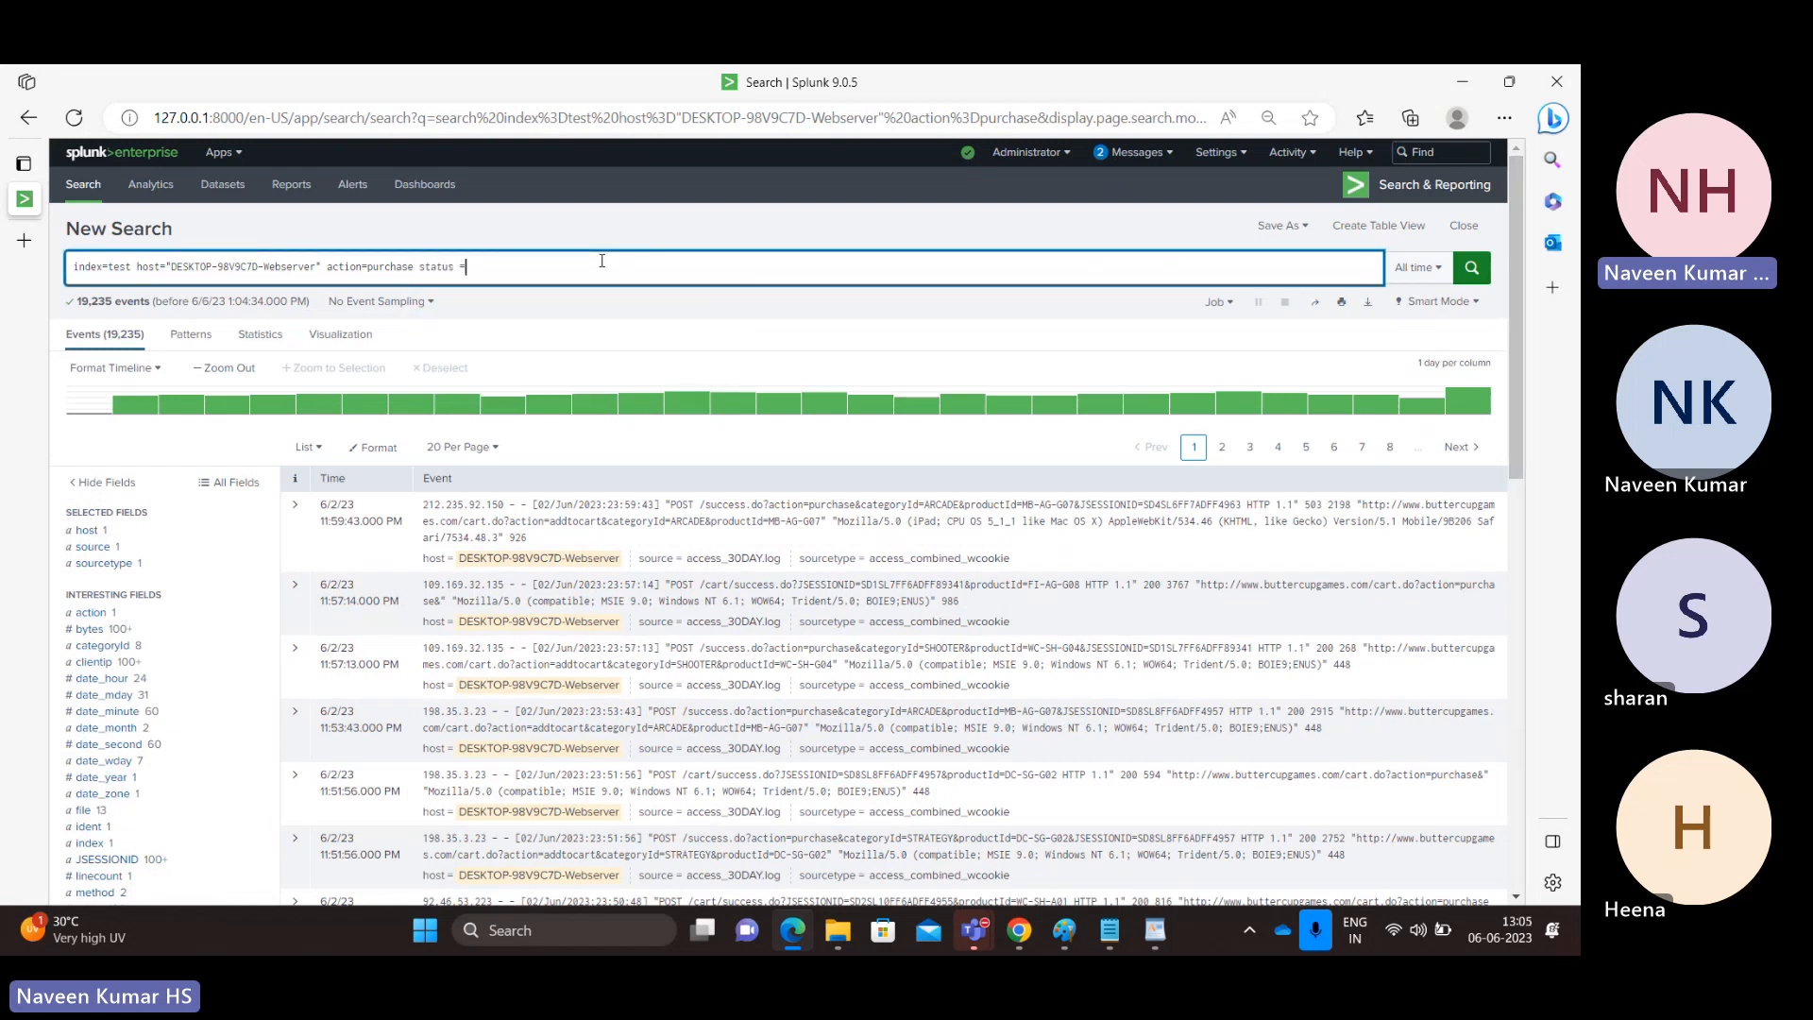
{"action": "key", "text": "BackSpace"}
{"action": "key", "text": "BackSpace"}
{"action": "type", "text": "=200"}
{"action": "key", "text": "Return"}
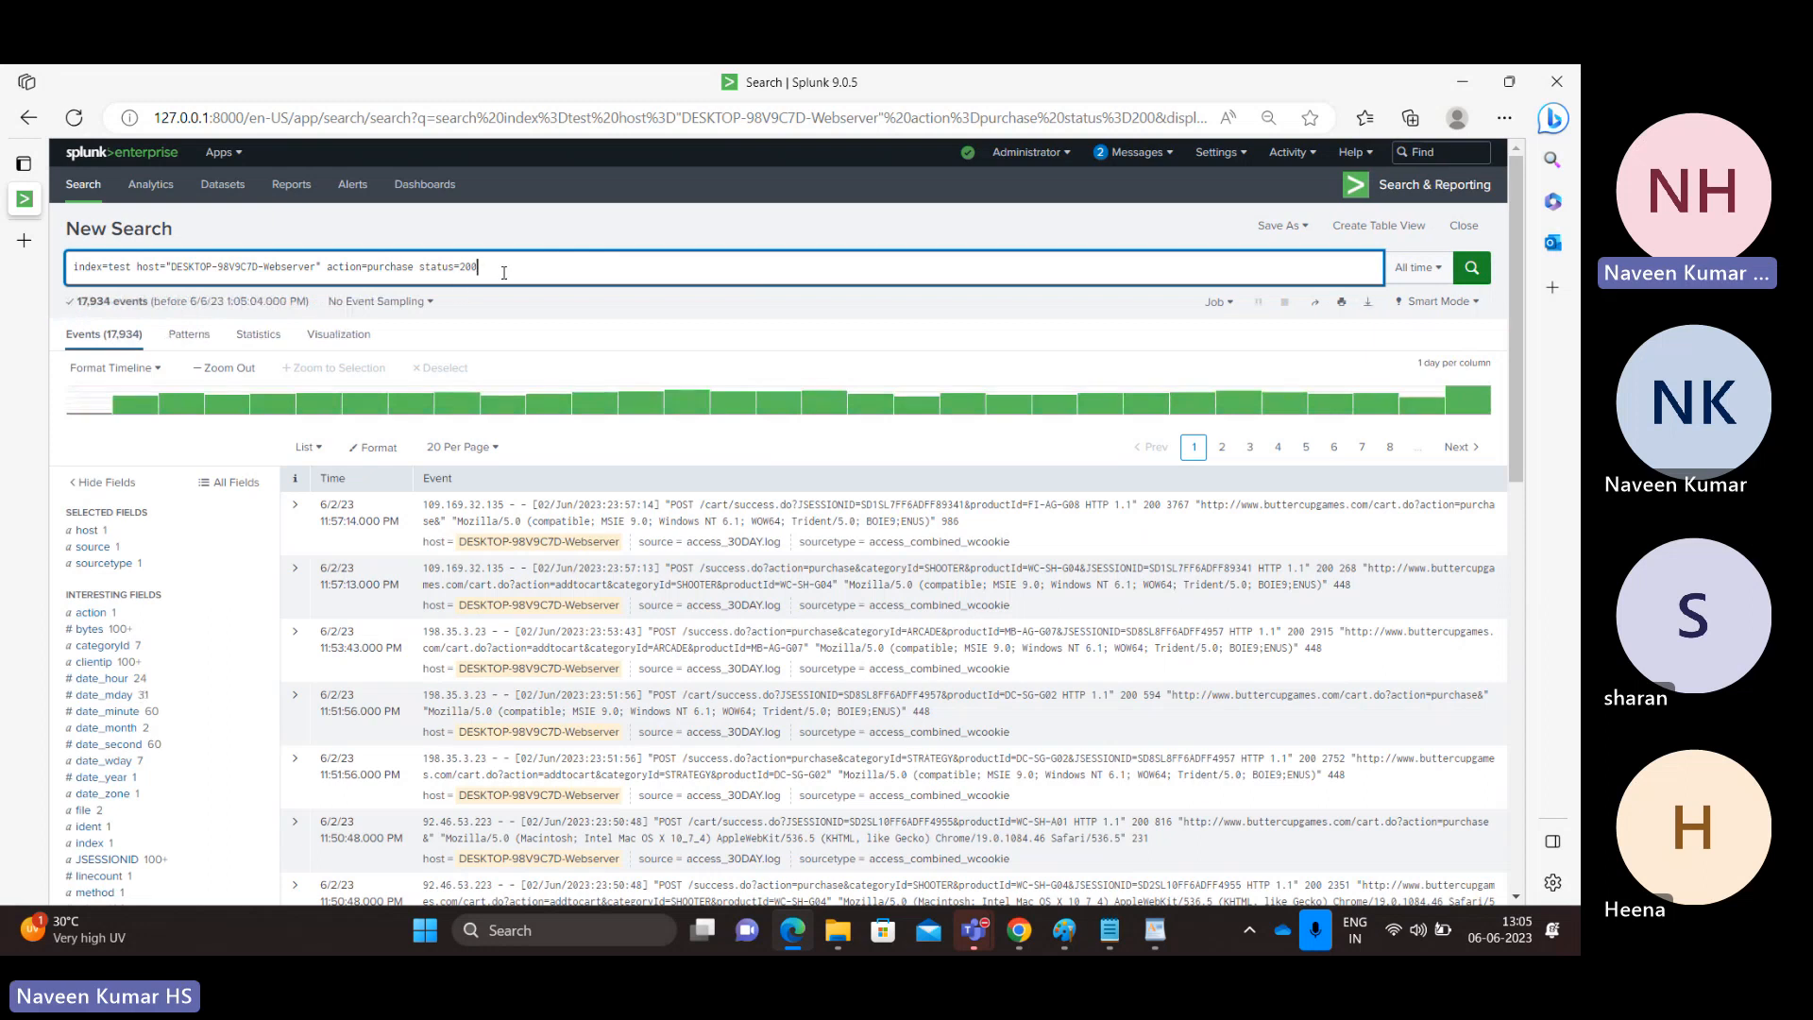
Change the status condition to status>400, run the search and check the status field's values.
{"action": "key", "text": "Left"}
{"action": "key", "text": "BackSpace"}
{"action": "type", "text": ">400"}
{"action": "key", "text": "Return"}
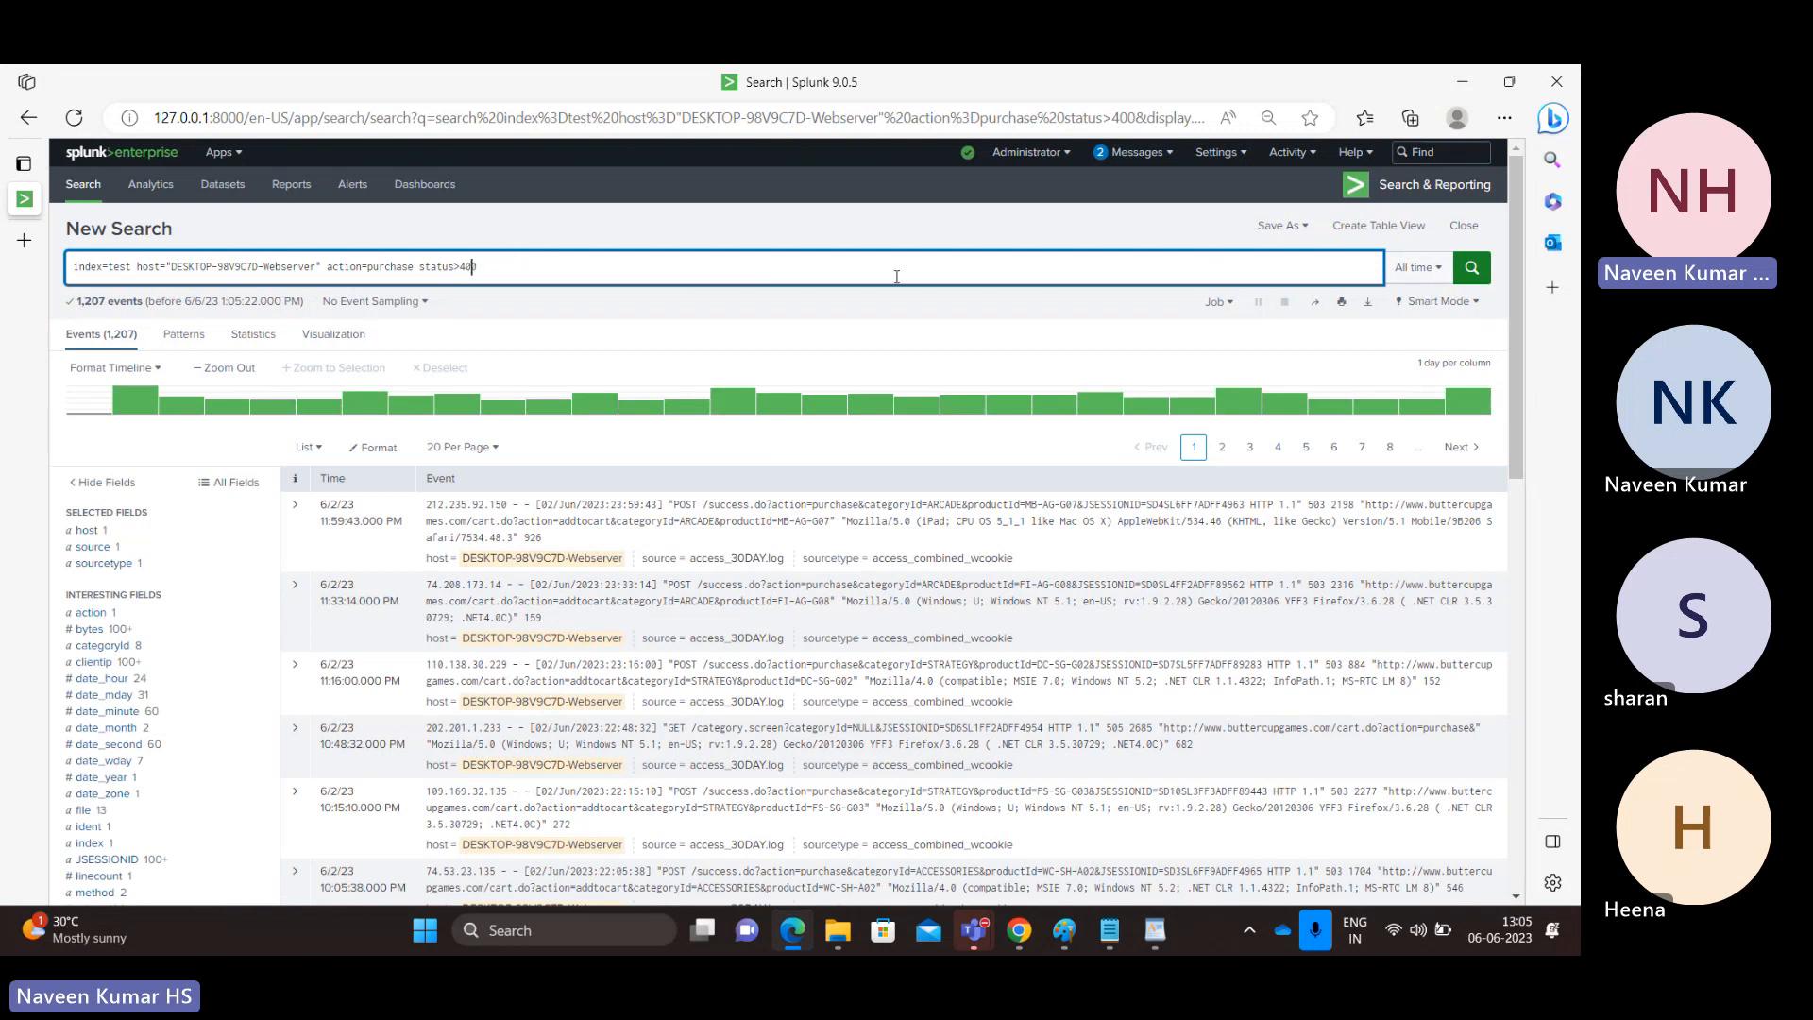
{"action": "left_click_drag", "start_coordinate": [1516, 442], "coordinate": [1513, 531]}
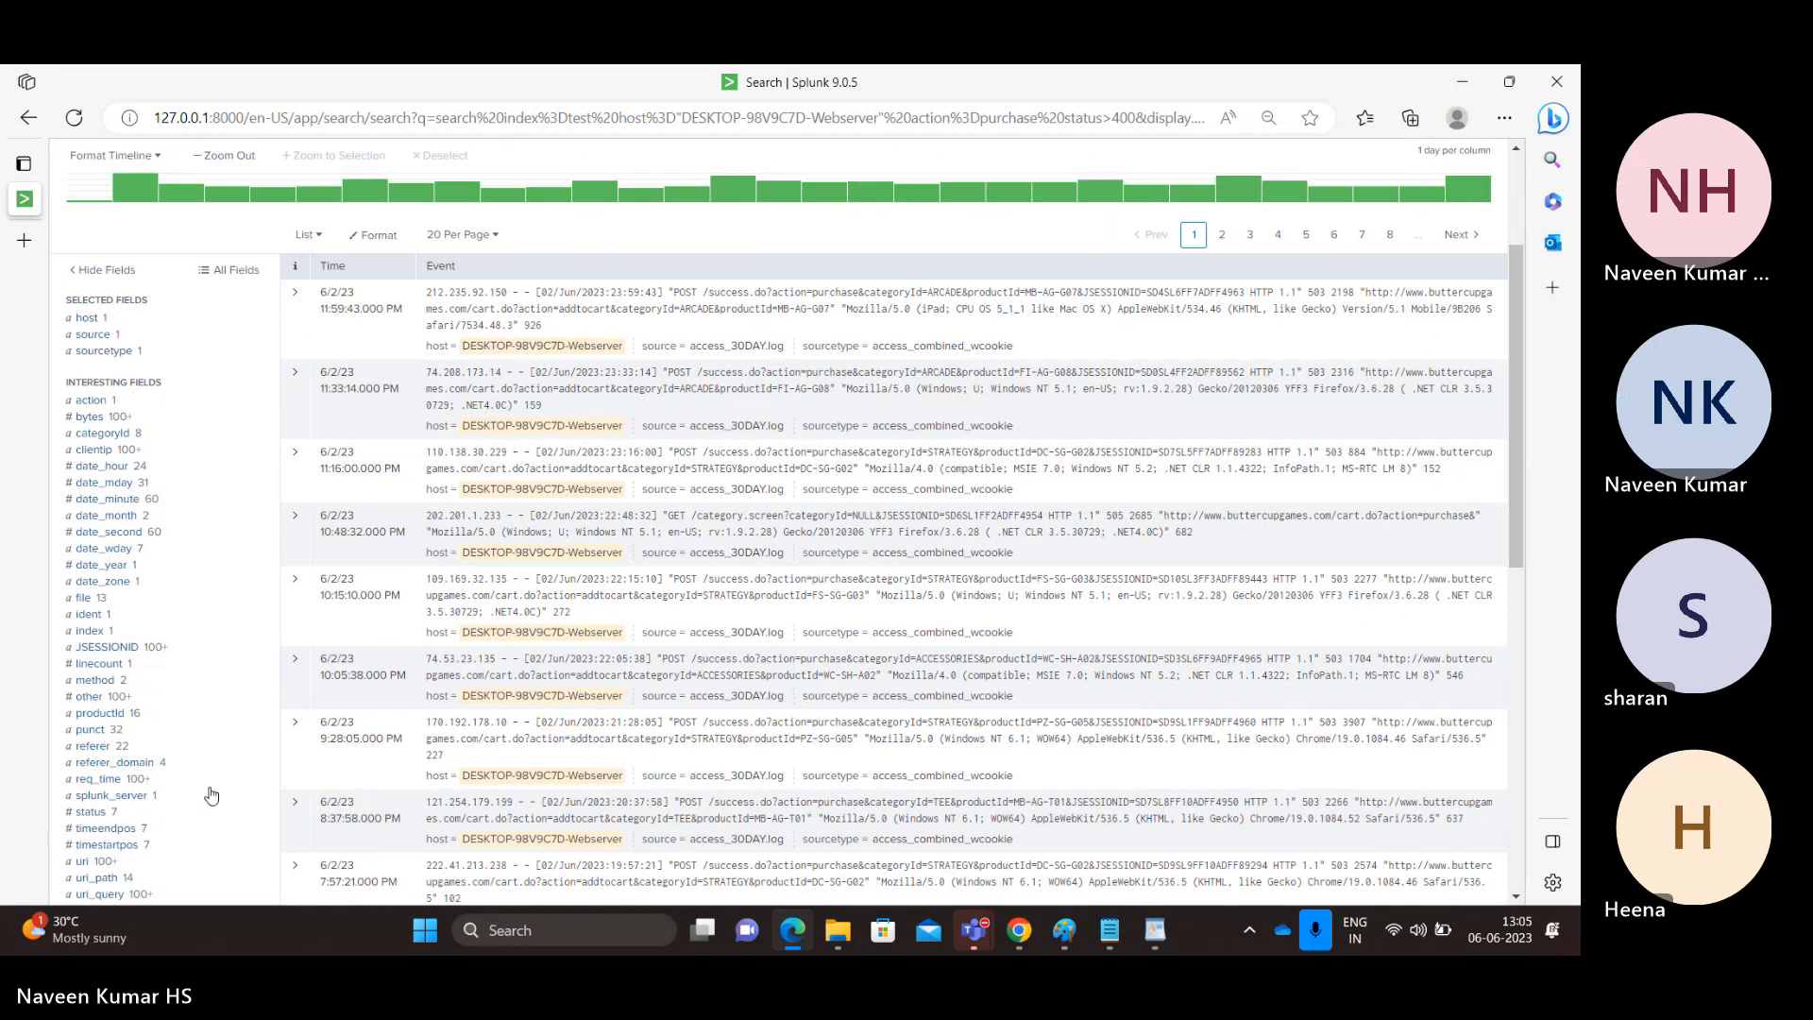
{"action": "left_click", "coordinate": [92, 813]}
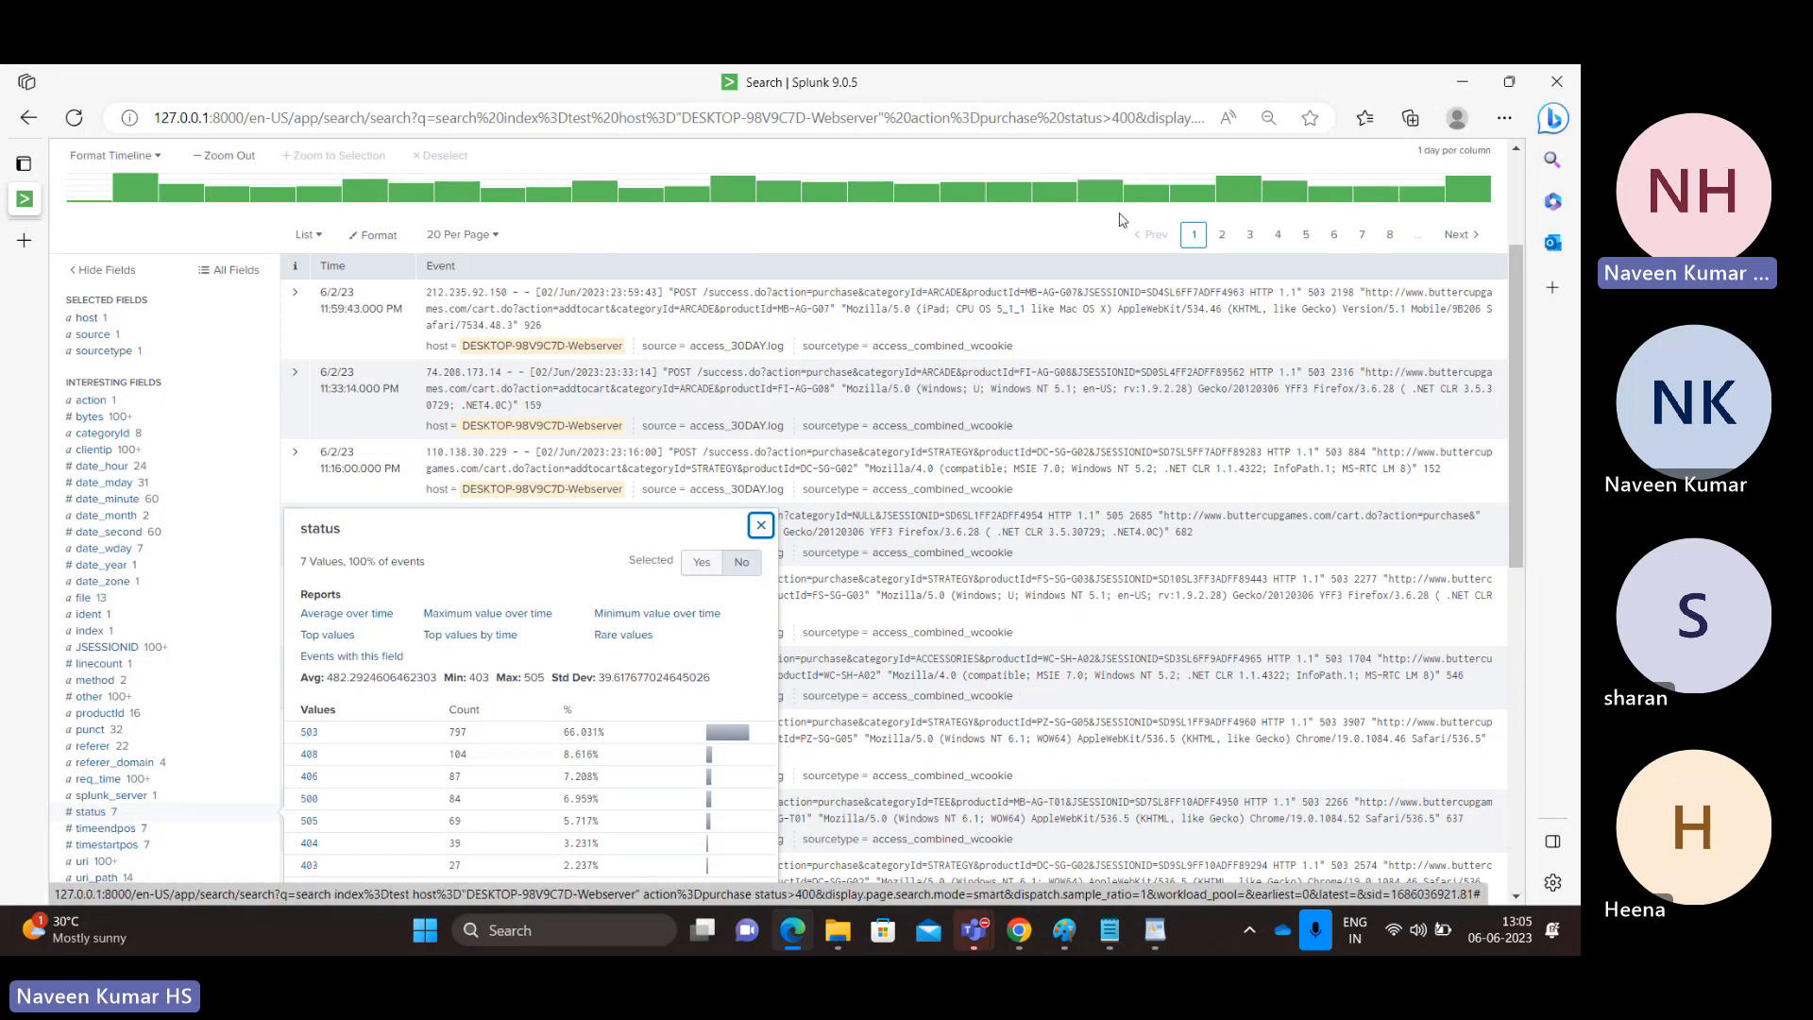
{"action": "left_click_drag", "start_coordinate": [1516, 434], "coordinate": [1535, 351]}
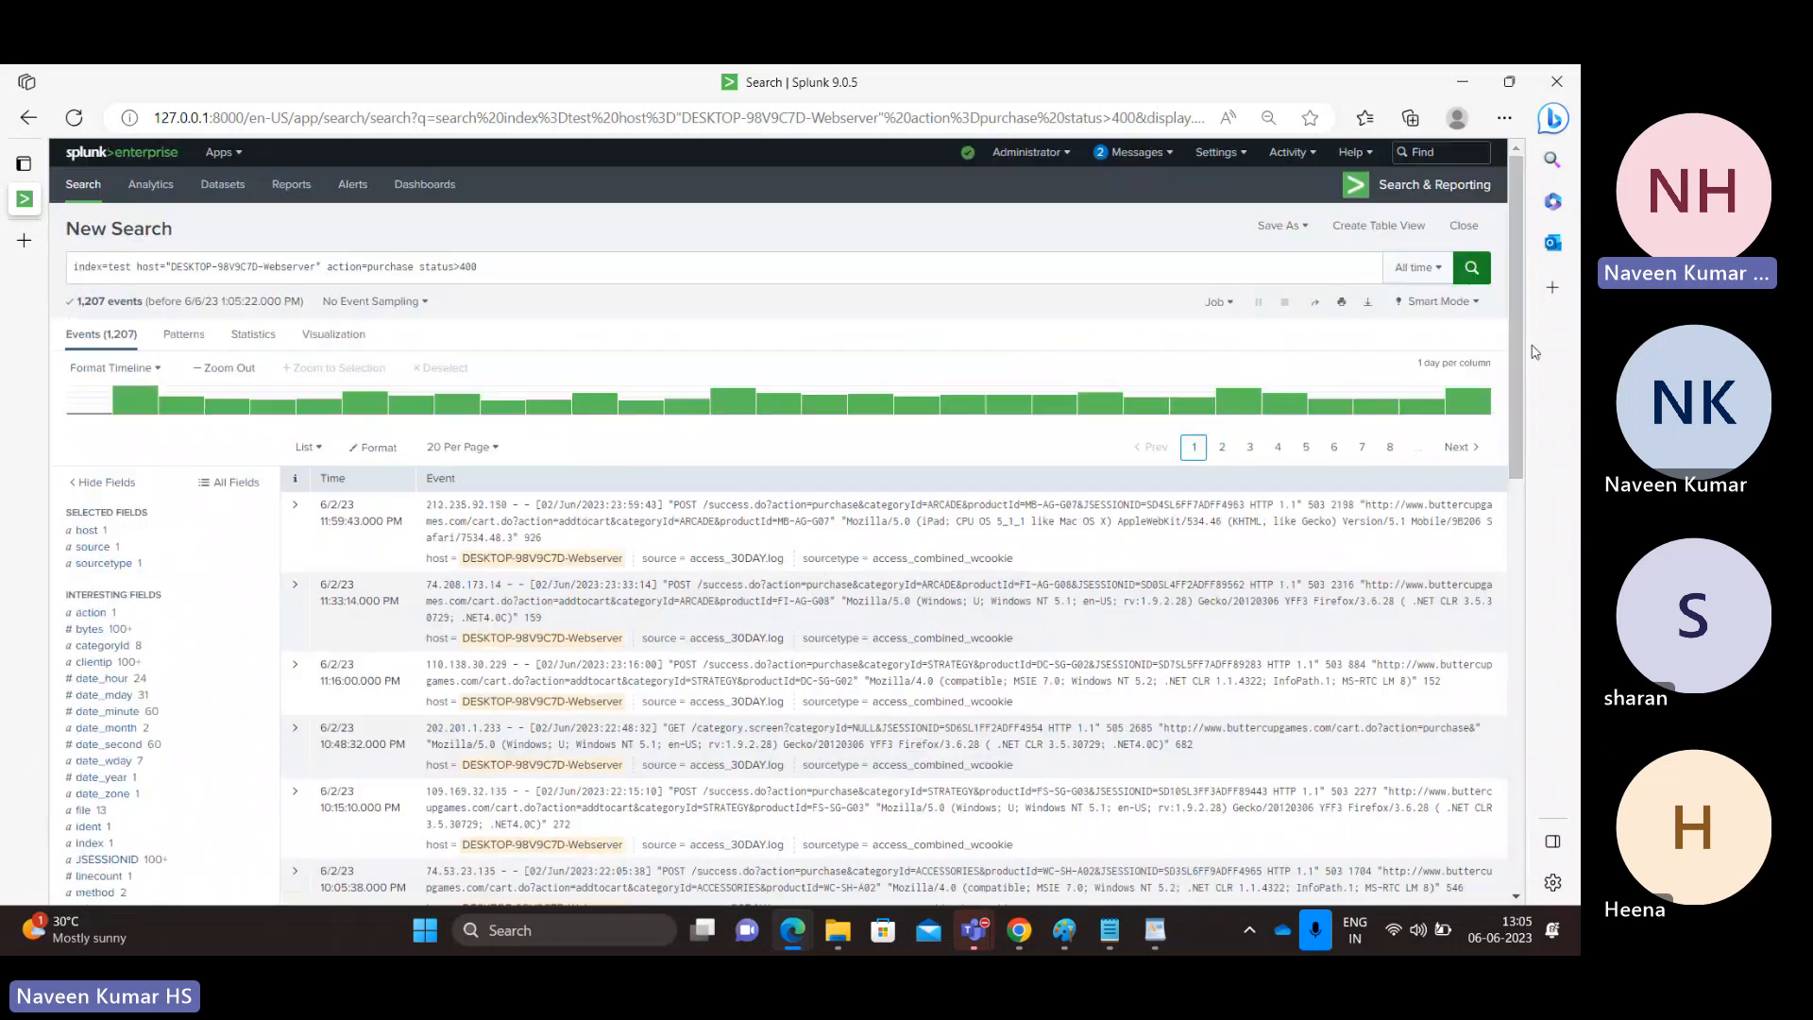
Change the status condition to status>=400, run the search and check the status field's values.
{"action": "left_click", "coordinate": [460, 266]}
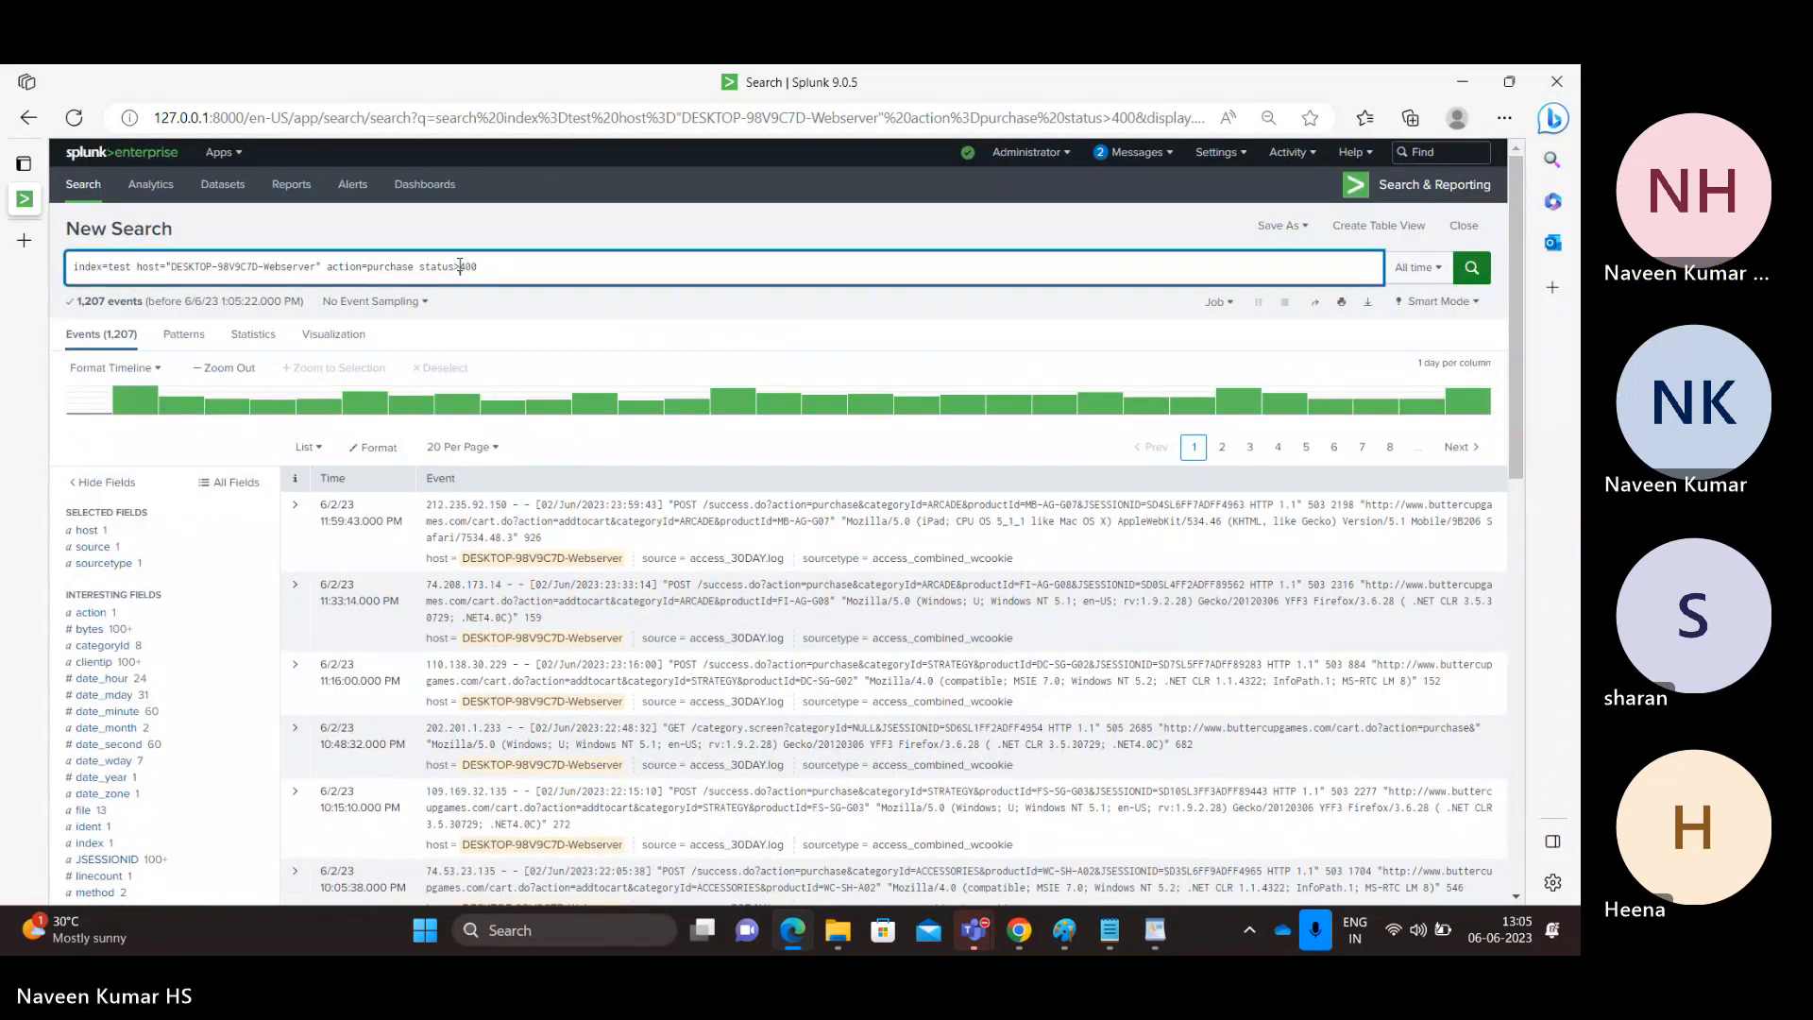
{"action": "type", "text": "="}
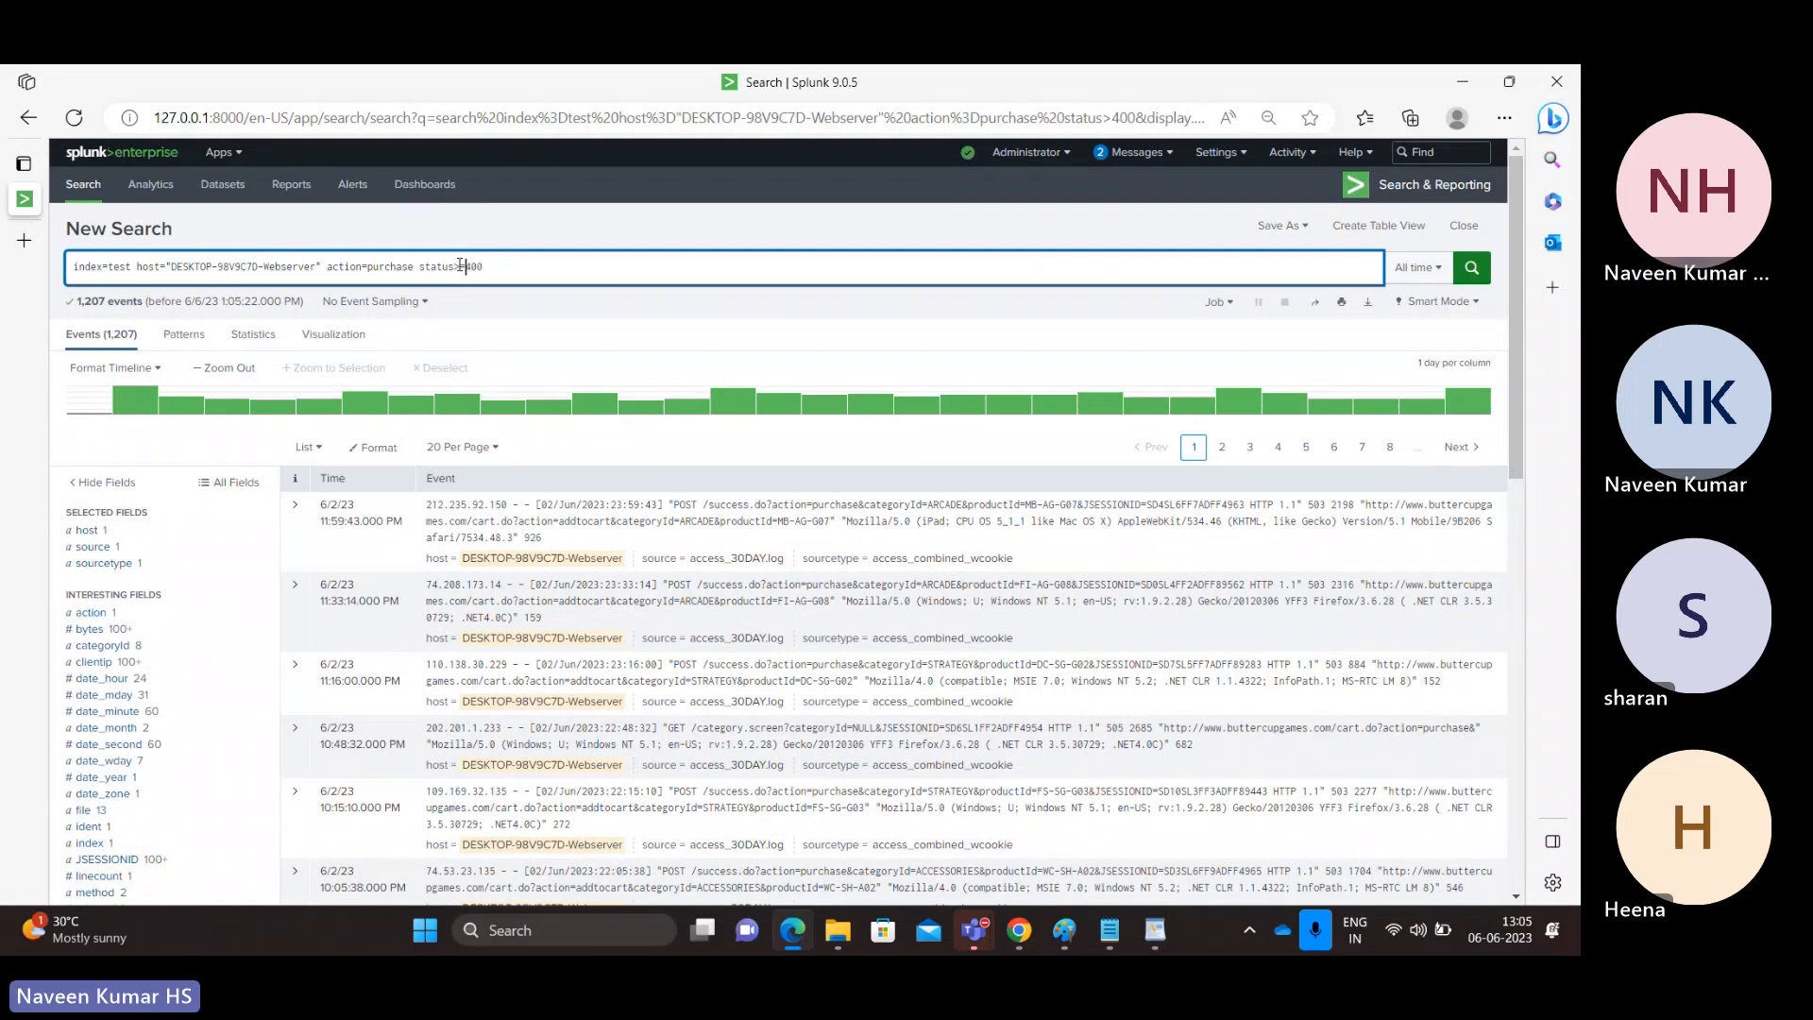
{"action": "key", "text": "Return"}
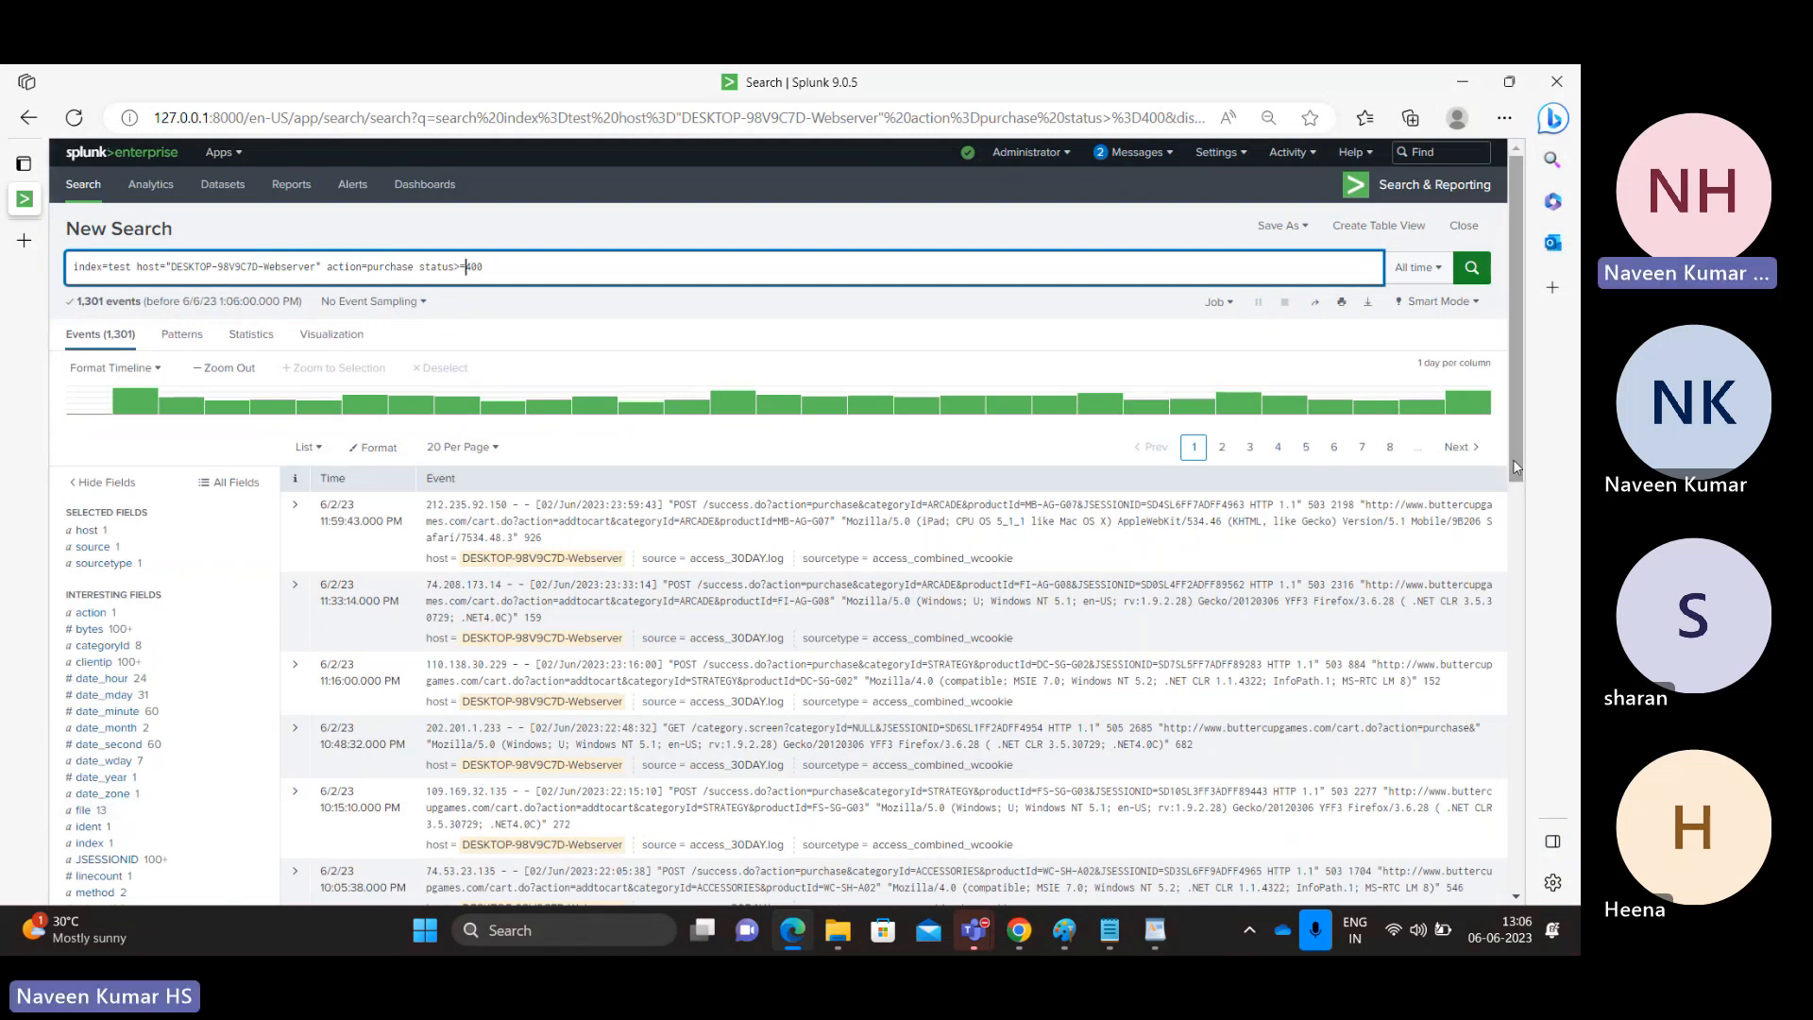
{"action": "left_click_drag", "start_coordinate": [1516, 466], "coordinate": [1516, 523]}
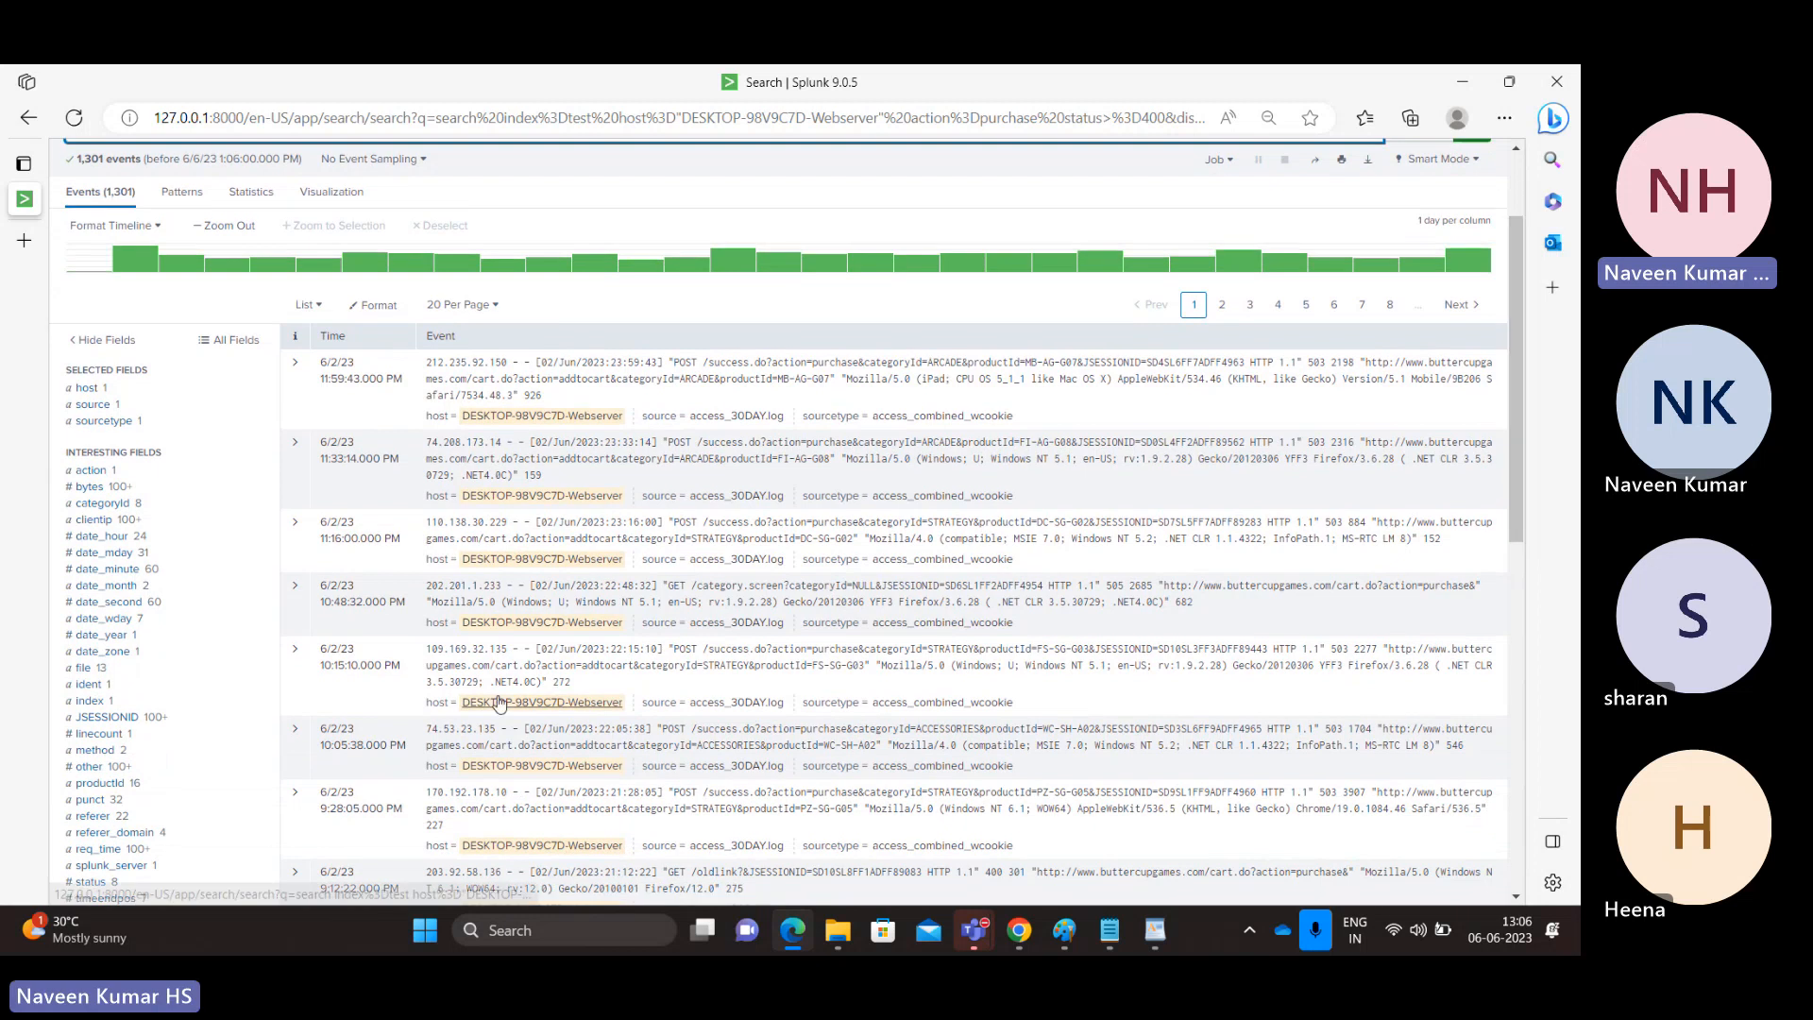
{"action": "left_click", "coordinate": [100, 888]}
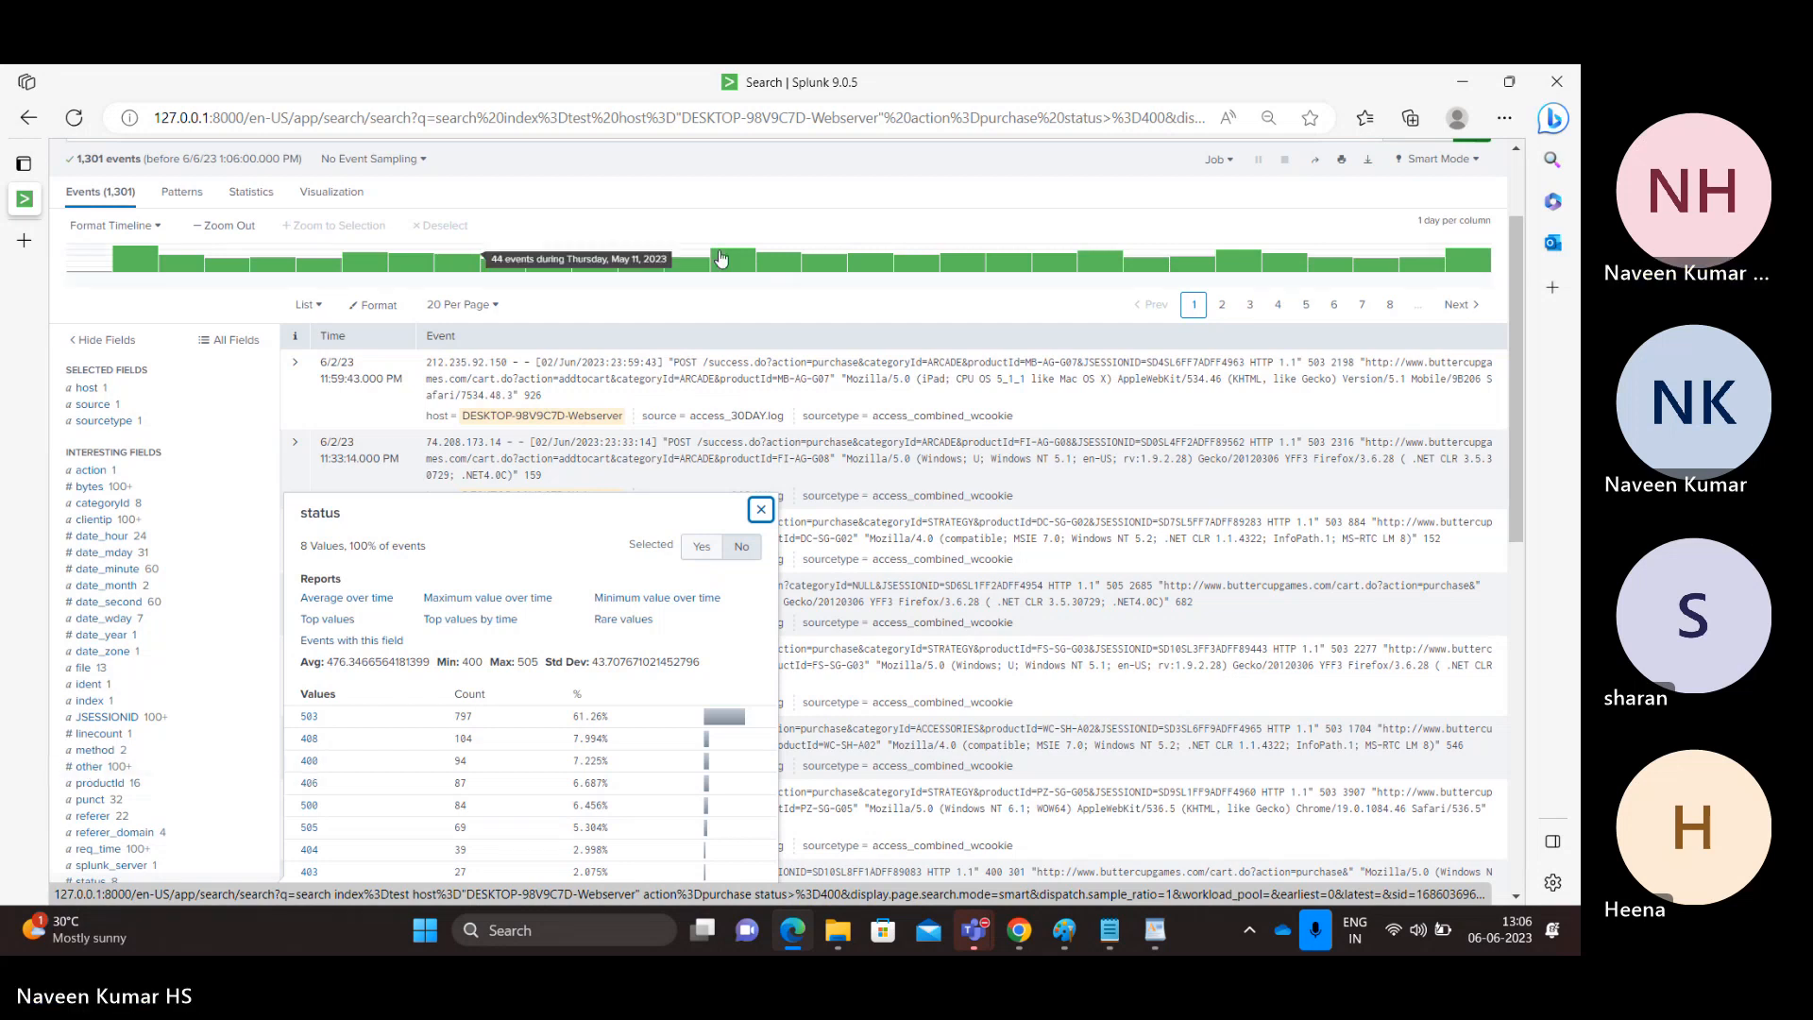
{"action": "left_click", "coordinate": [1523, 459]}
{"action": "scroll", "coordinate": [1523, 459], "scroll_direction": "up", "scroll_amount": 2}
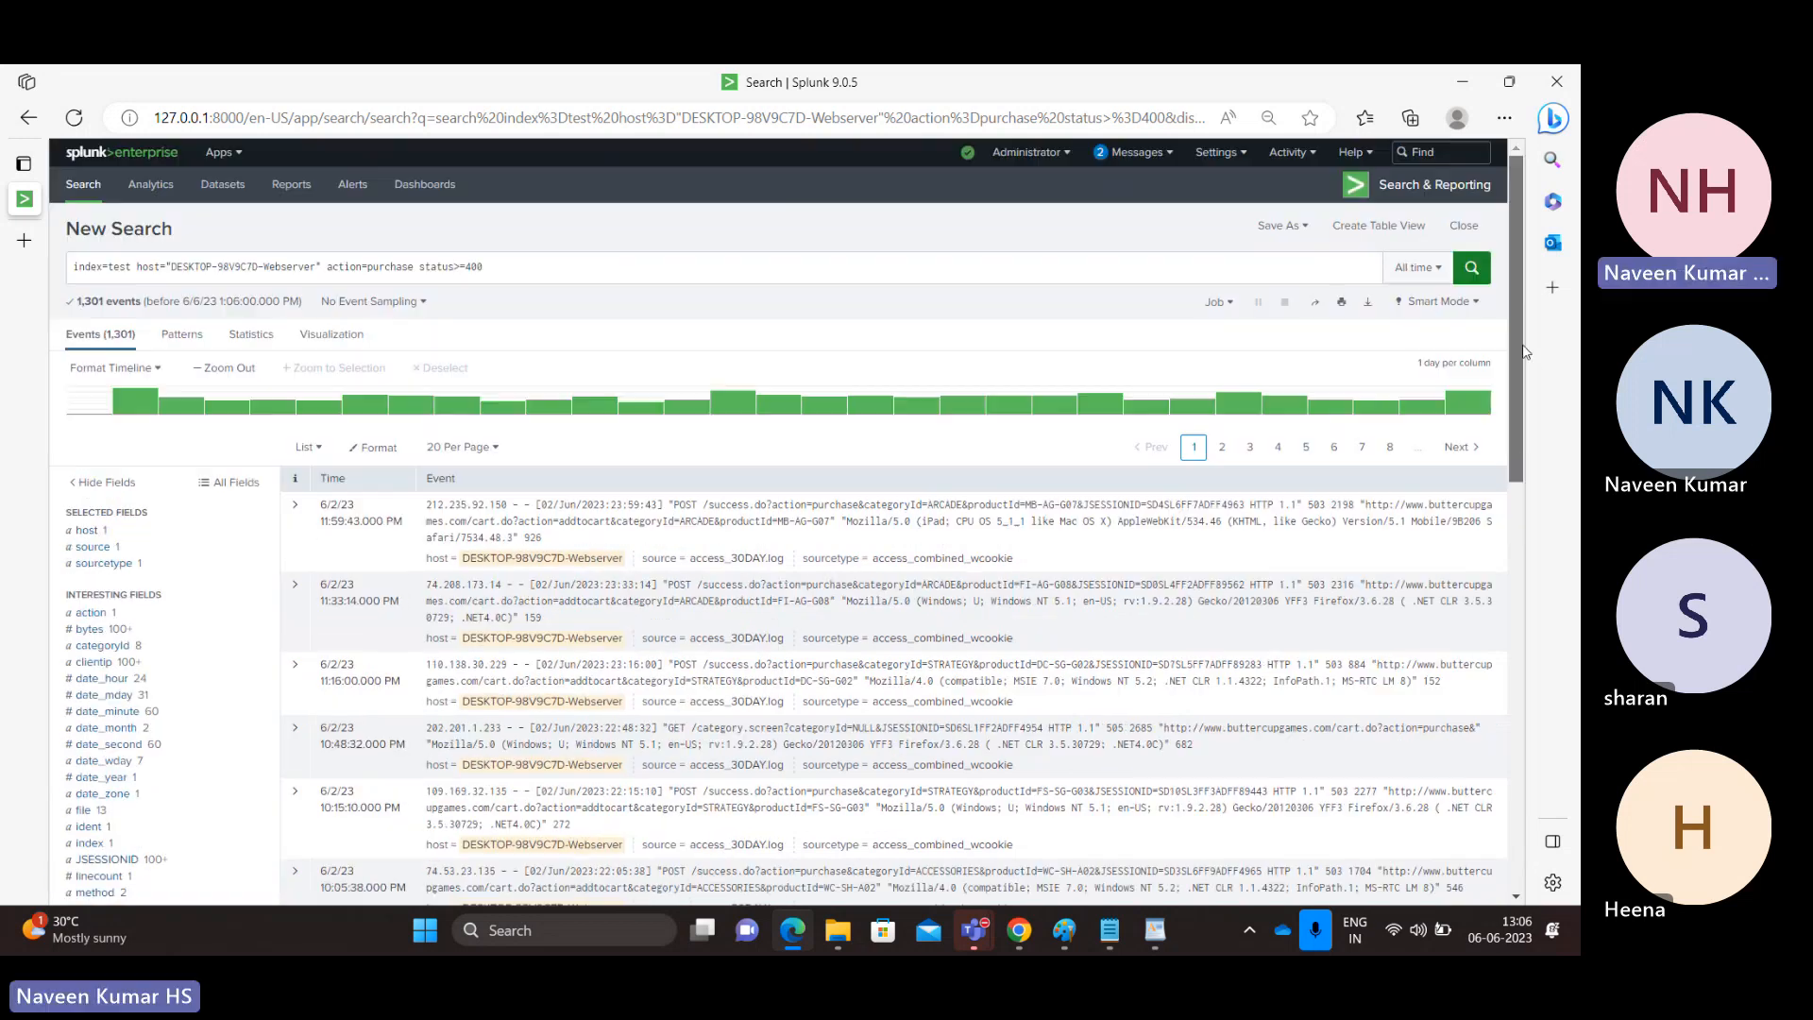
Remove the status>=400 condition, rerun the search and select the action value purchase in the search string.
{"action": "double_click", "coordinate": [399, 266]}
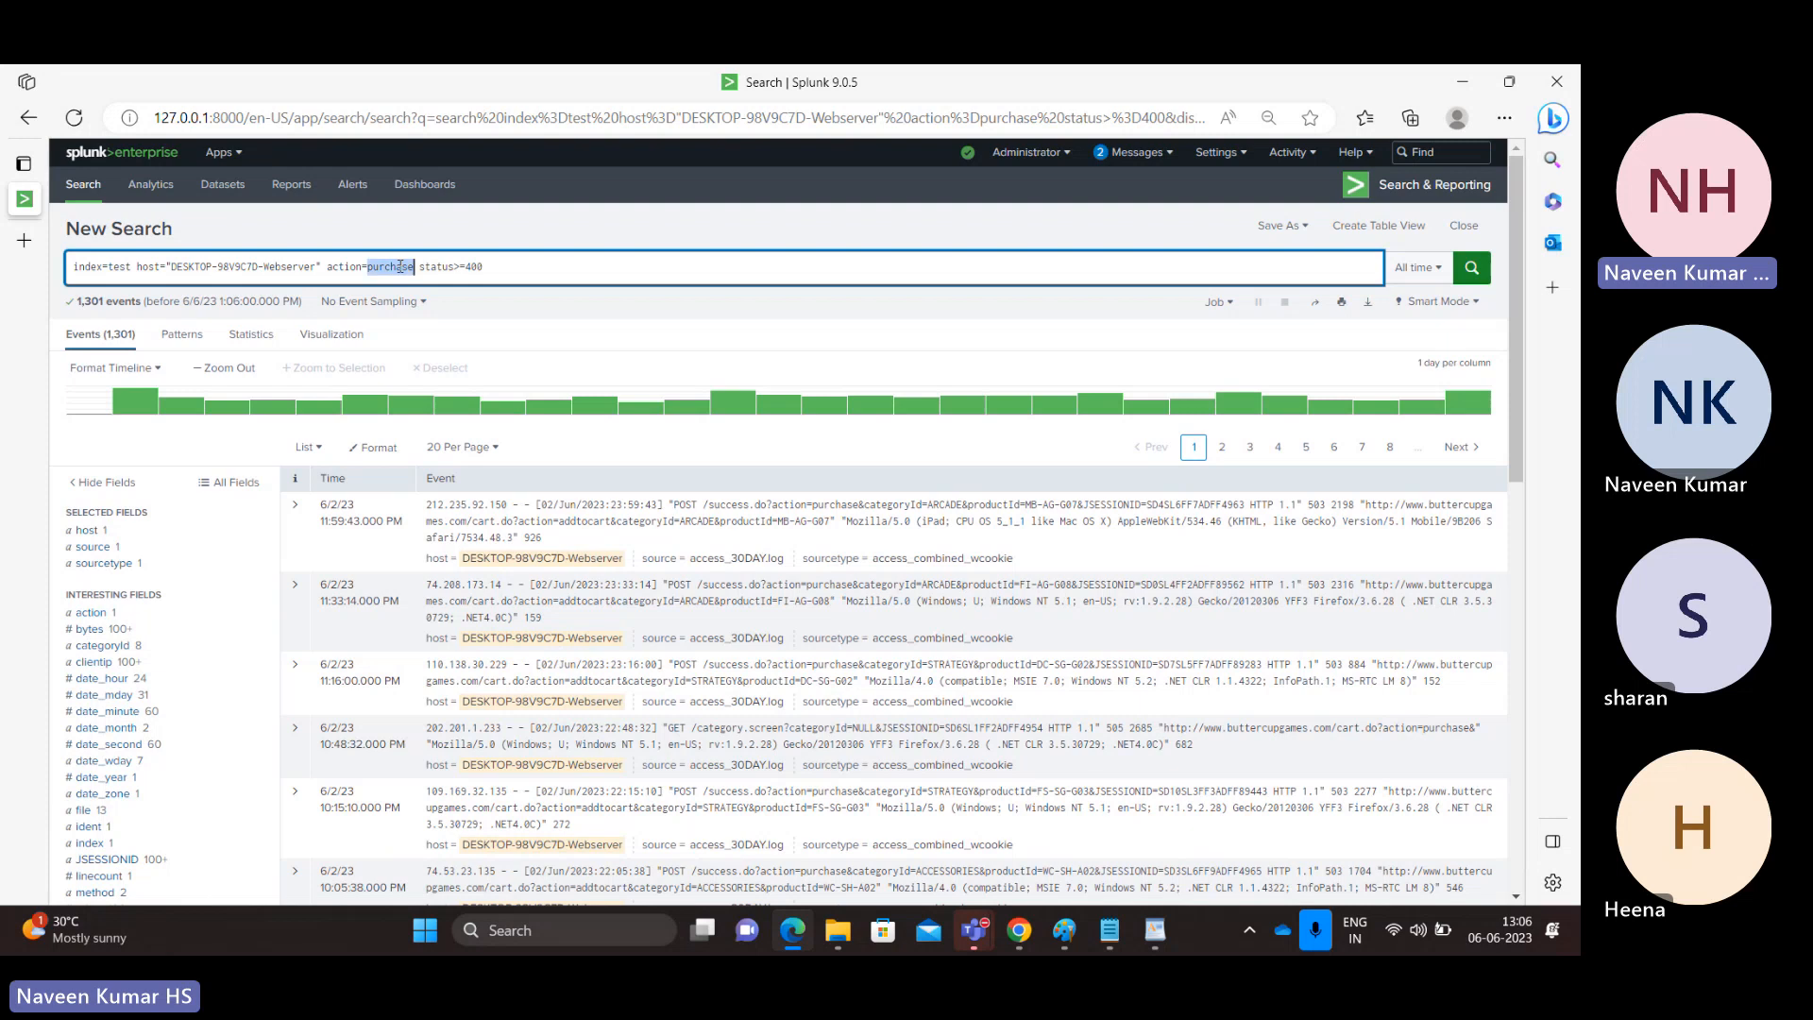
{"action": "left_click_drag", "start_coordinate": [483, 265], "coordinate": [420, 266]}
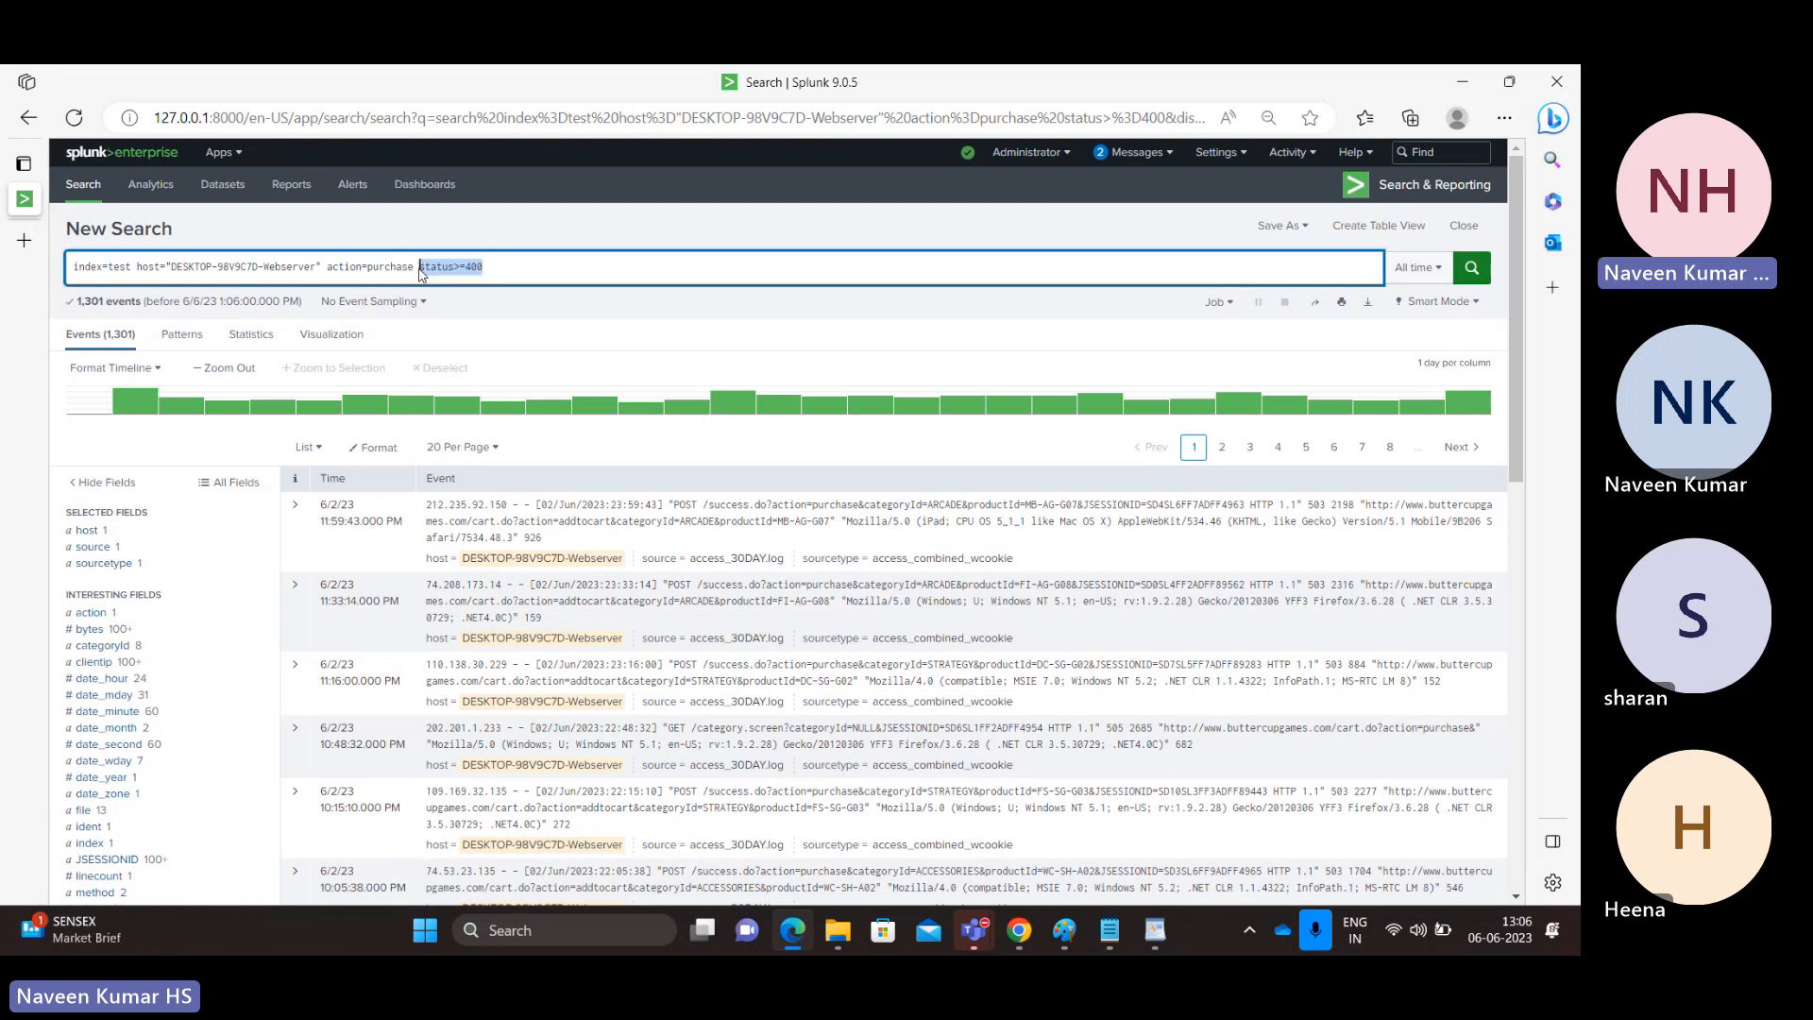
{"action": "key", "text": "BackSpace"}
{"action": "key", "text": "Return"}
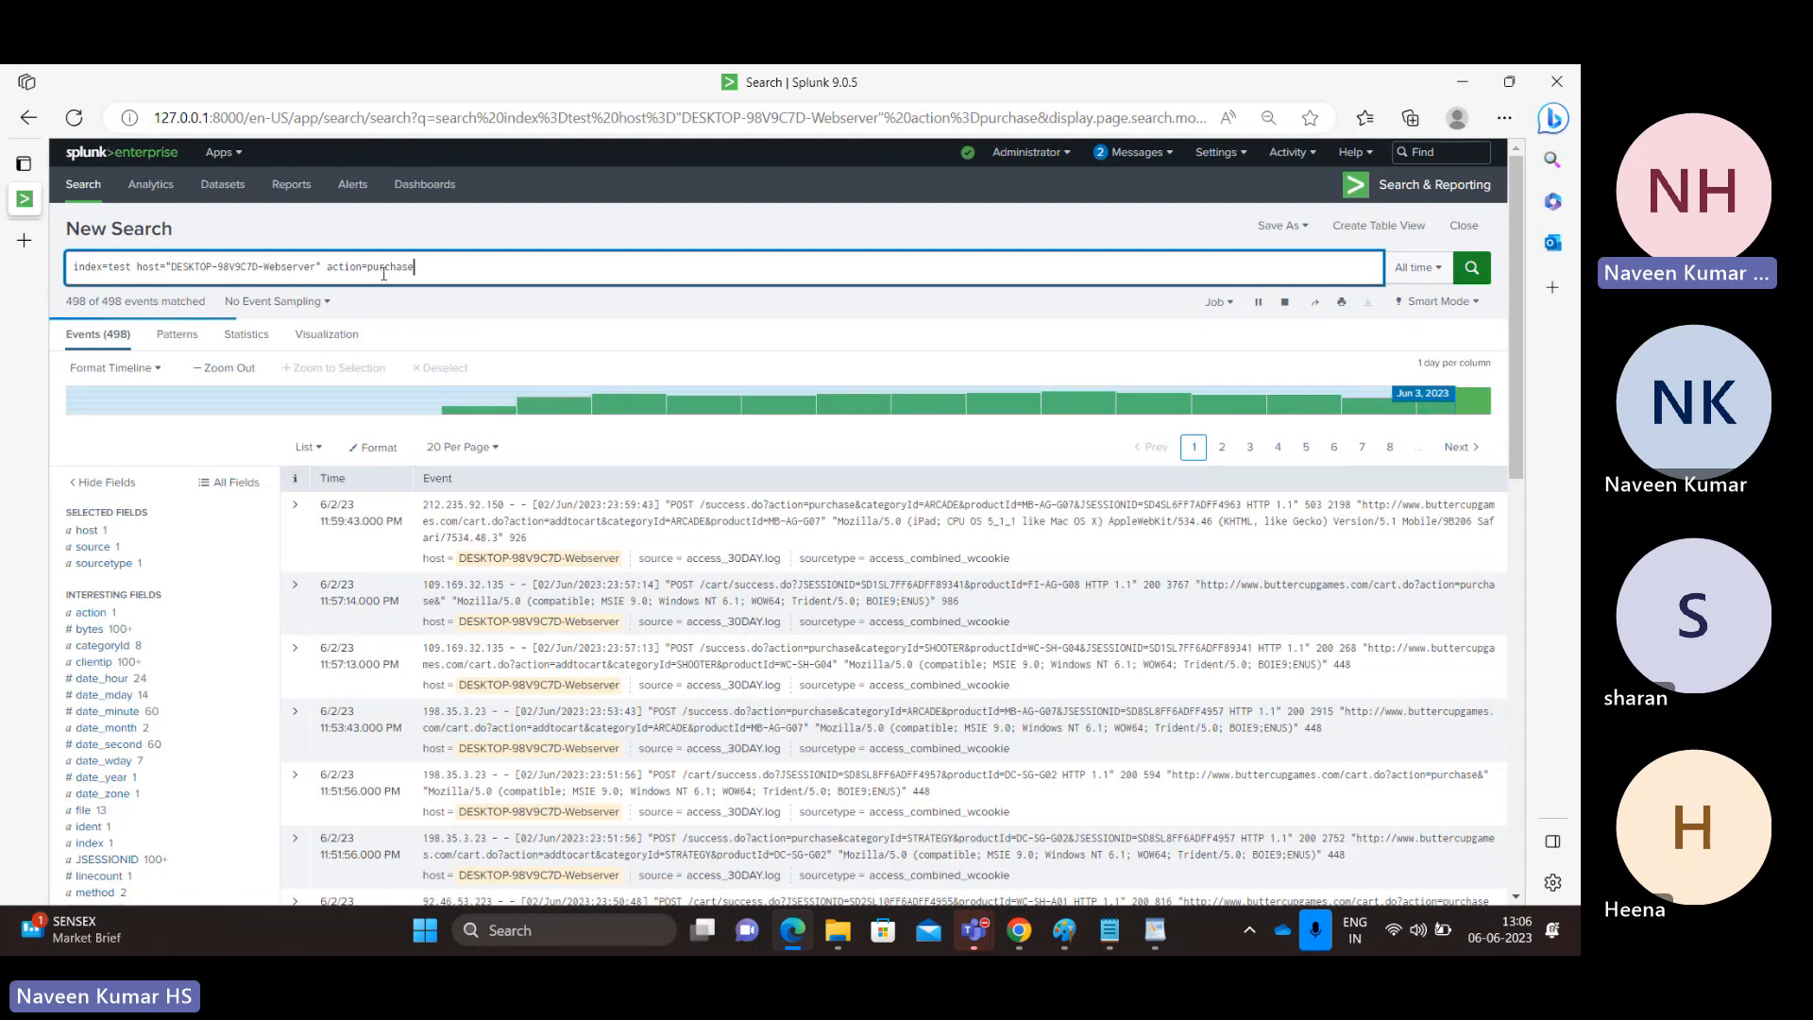
{"action": "double_click", "coordinate": [388, 269]}
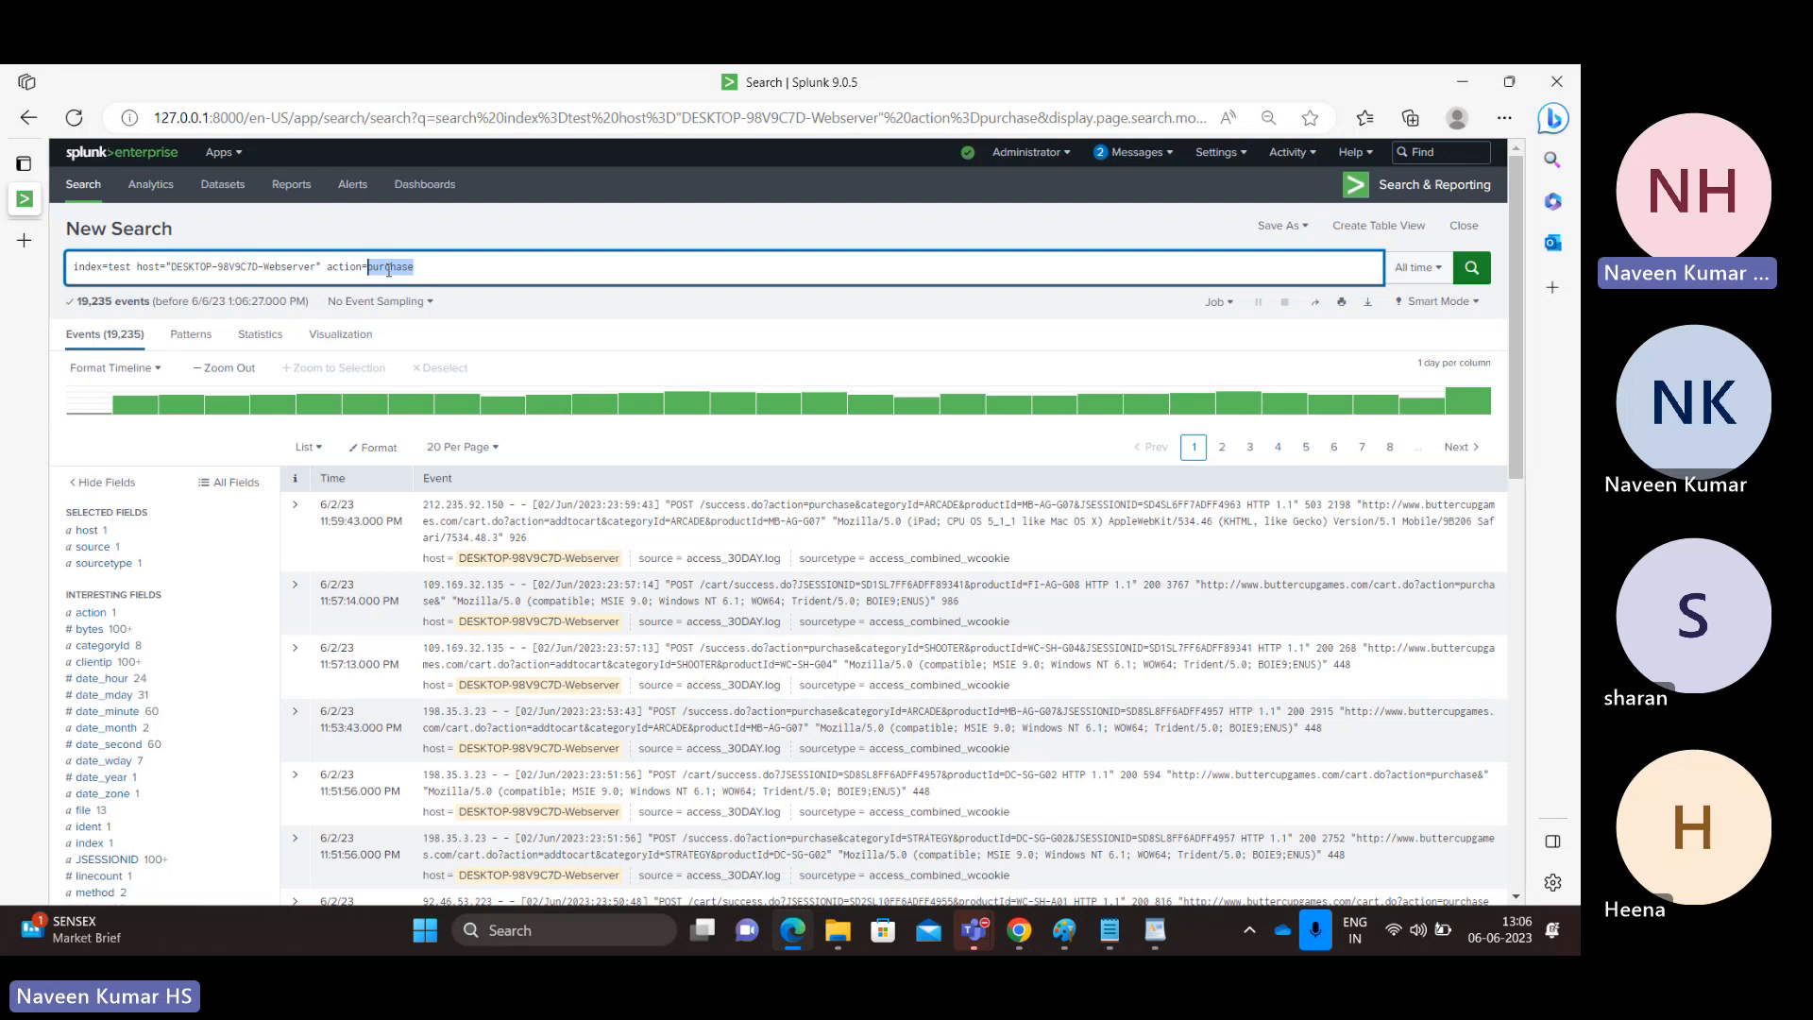
Replace the action value in the search with the wildcard *, run the search and check the action field's values.
{"action": "type", "text": "*"}
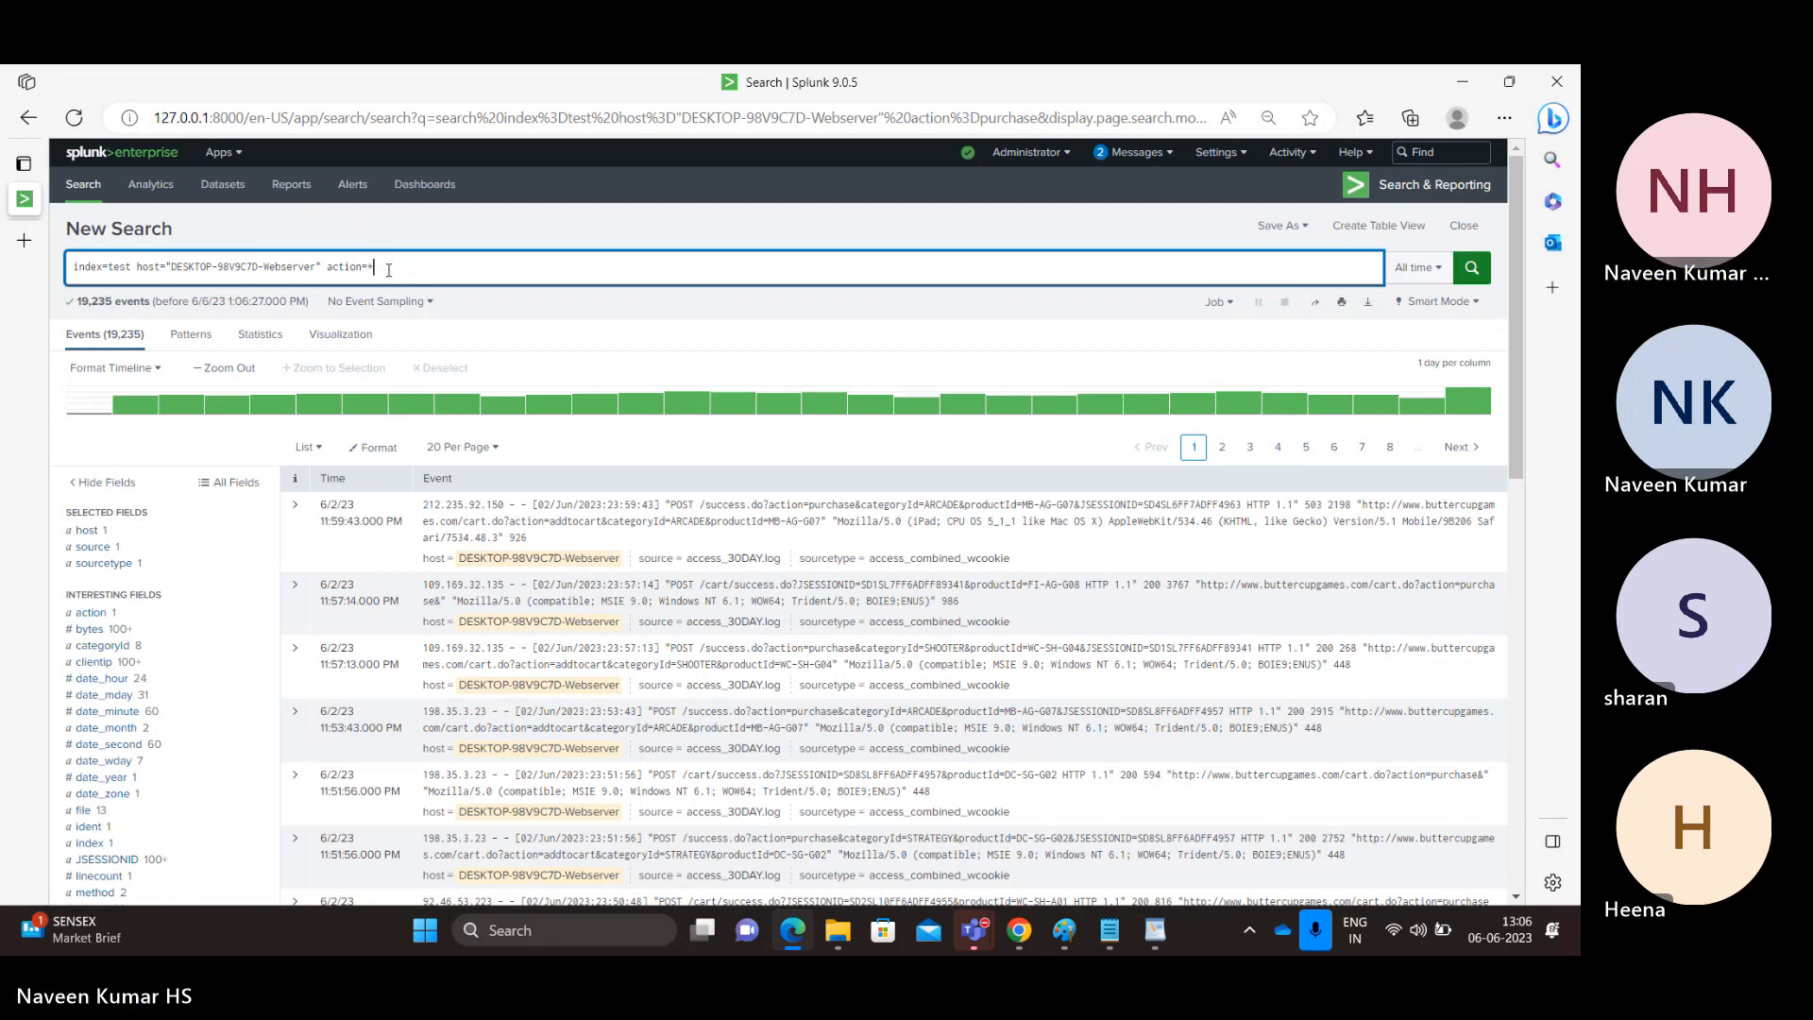
{"action": "key", "text": "ctrl+z"}
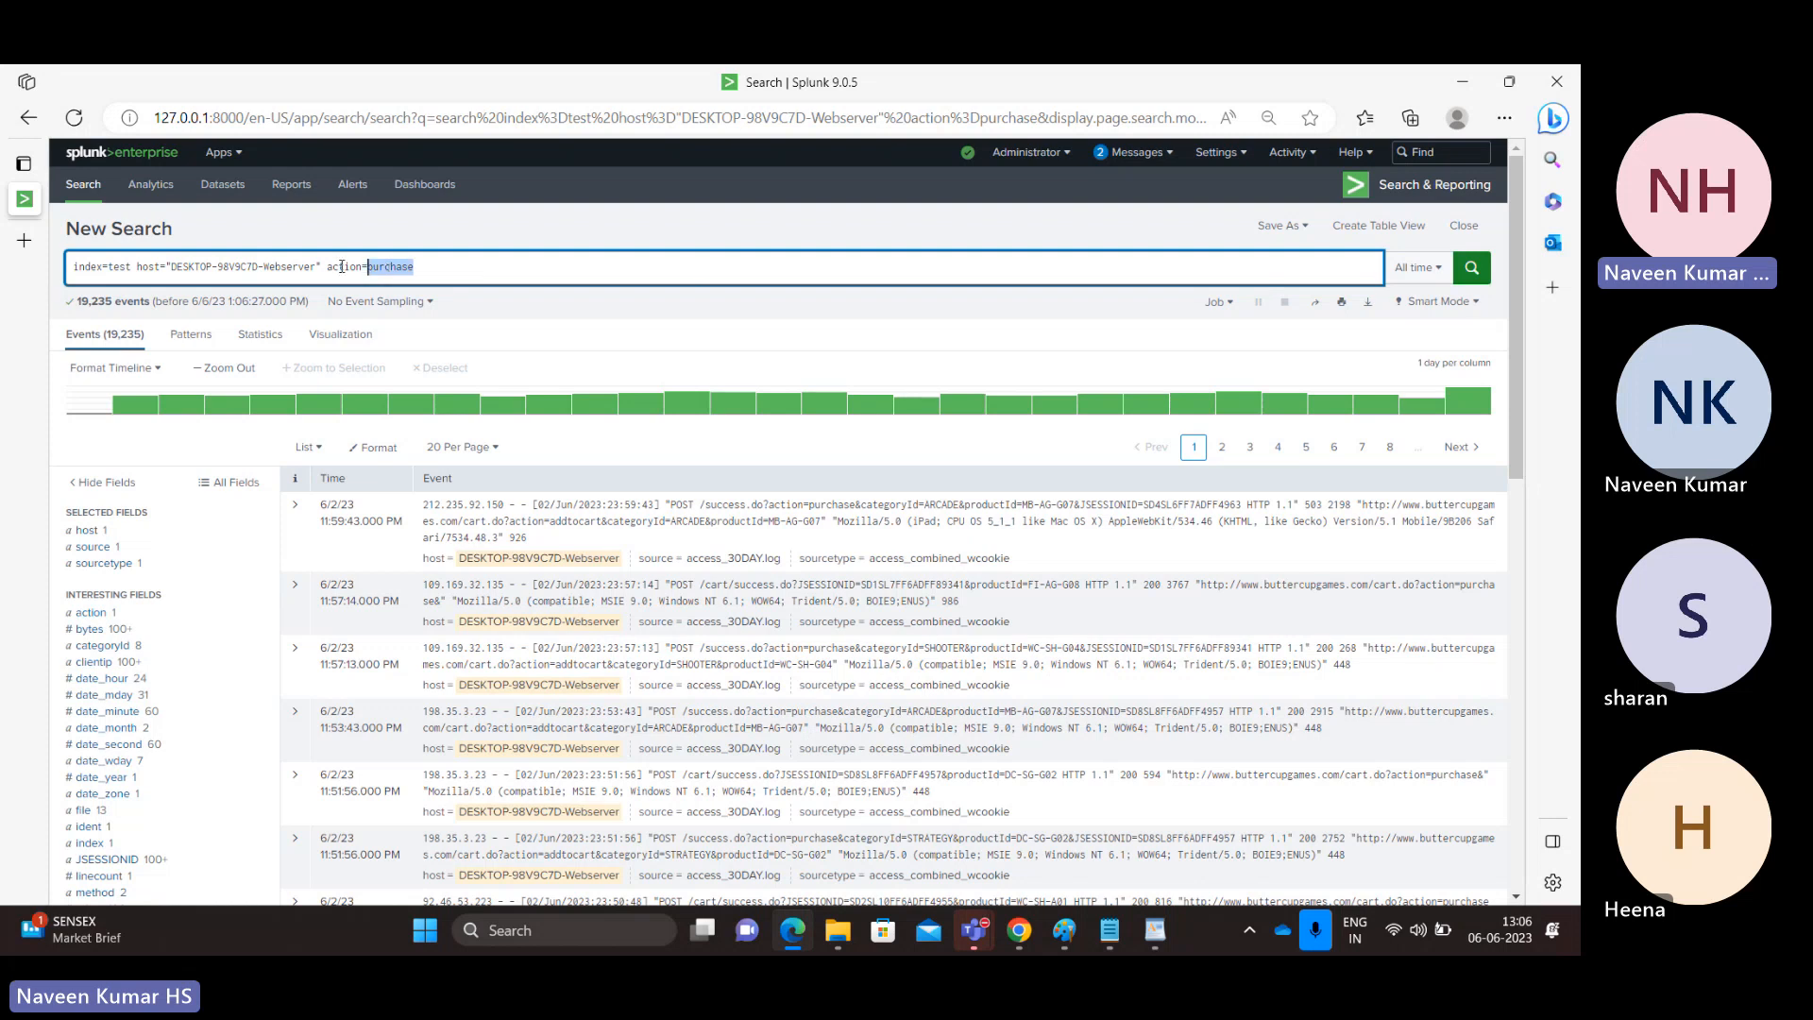
{"action": "type", "text": "*"}
{"action": "left_click", "coordinate": [1483, 274]}
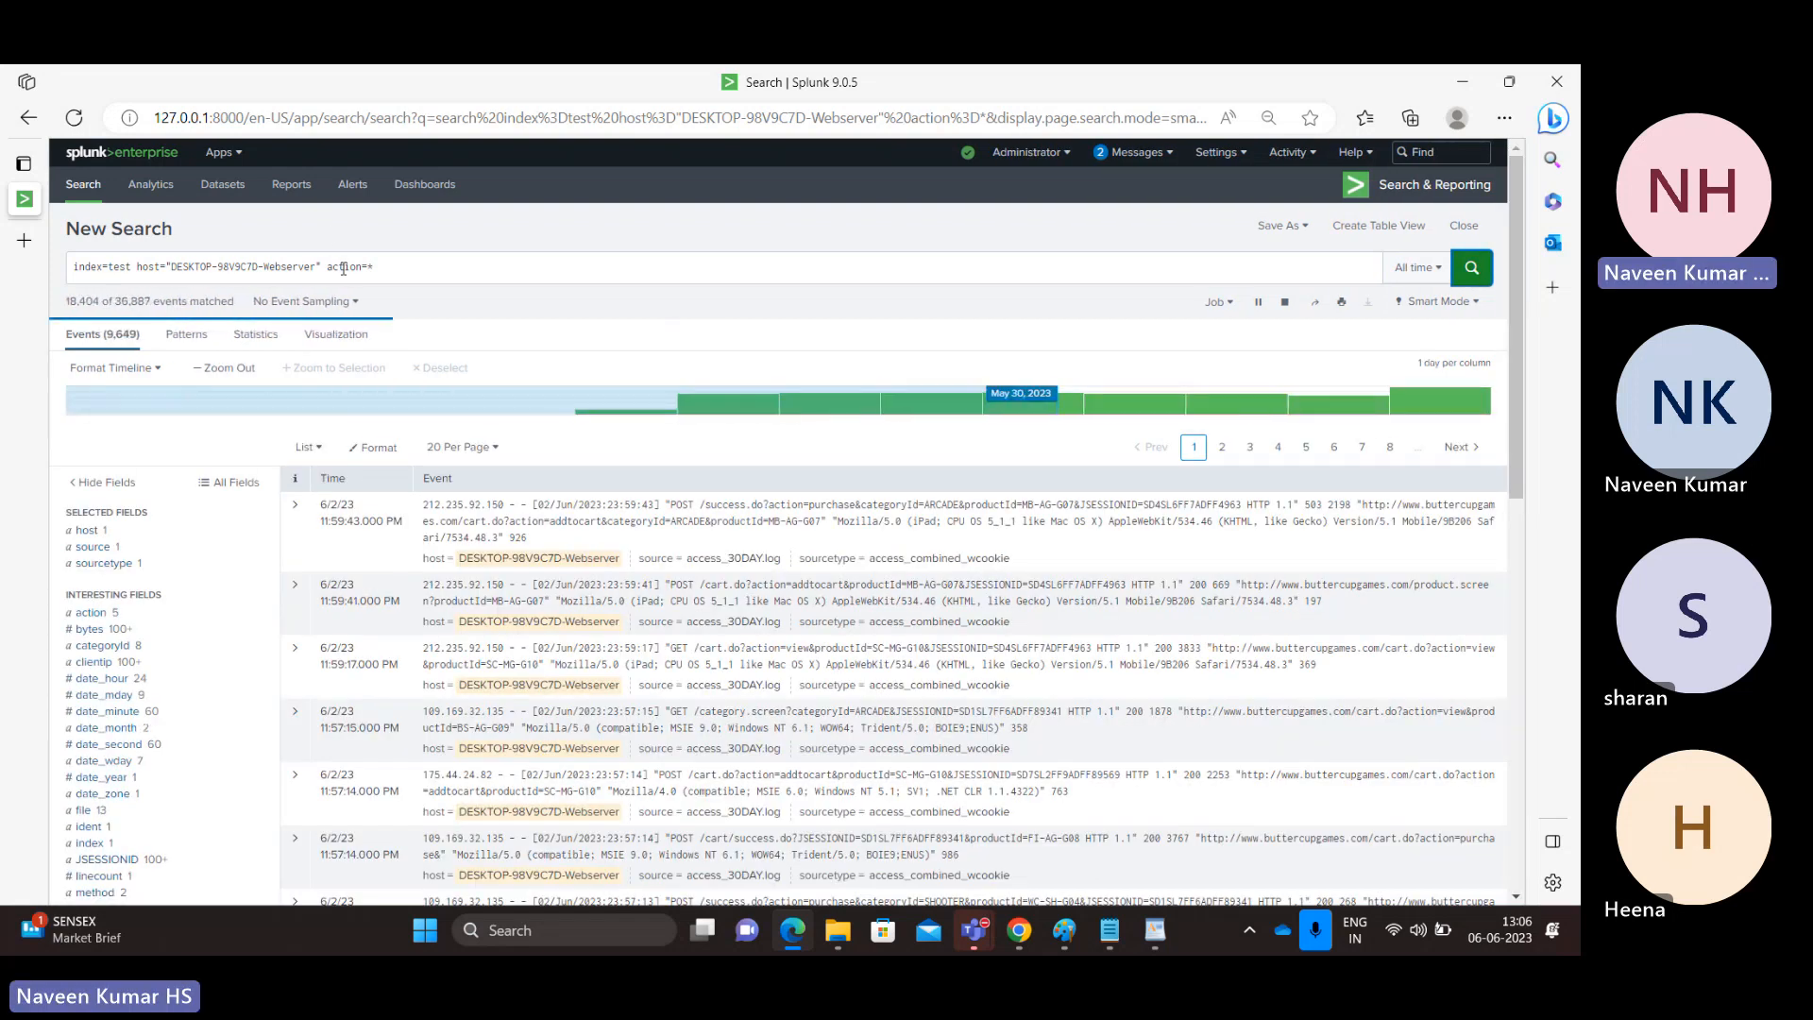
{"action": "left_click", "coordinate": [87, 614]}
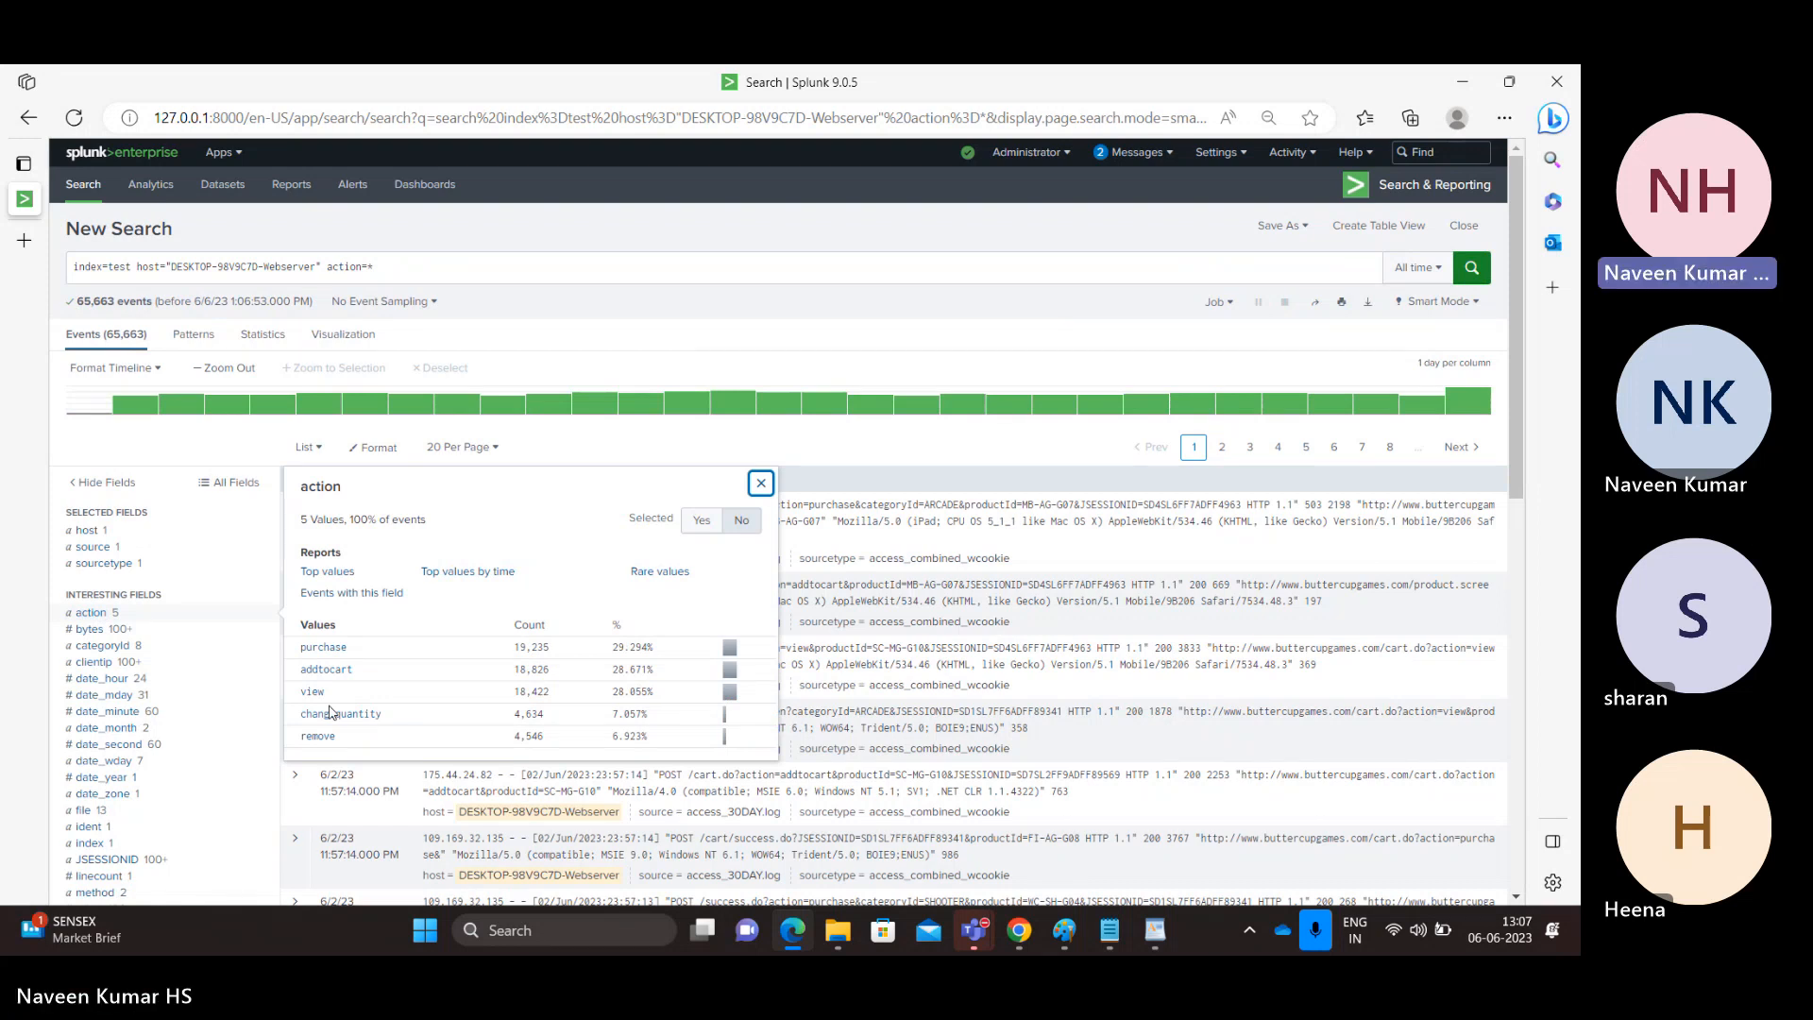
Remove the host and action conditions from the search string, leaving only index=test.
{"action": "left_click", "coordinate": [401, 266]}
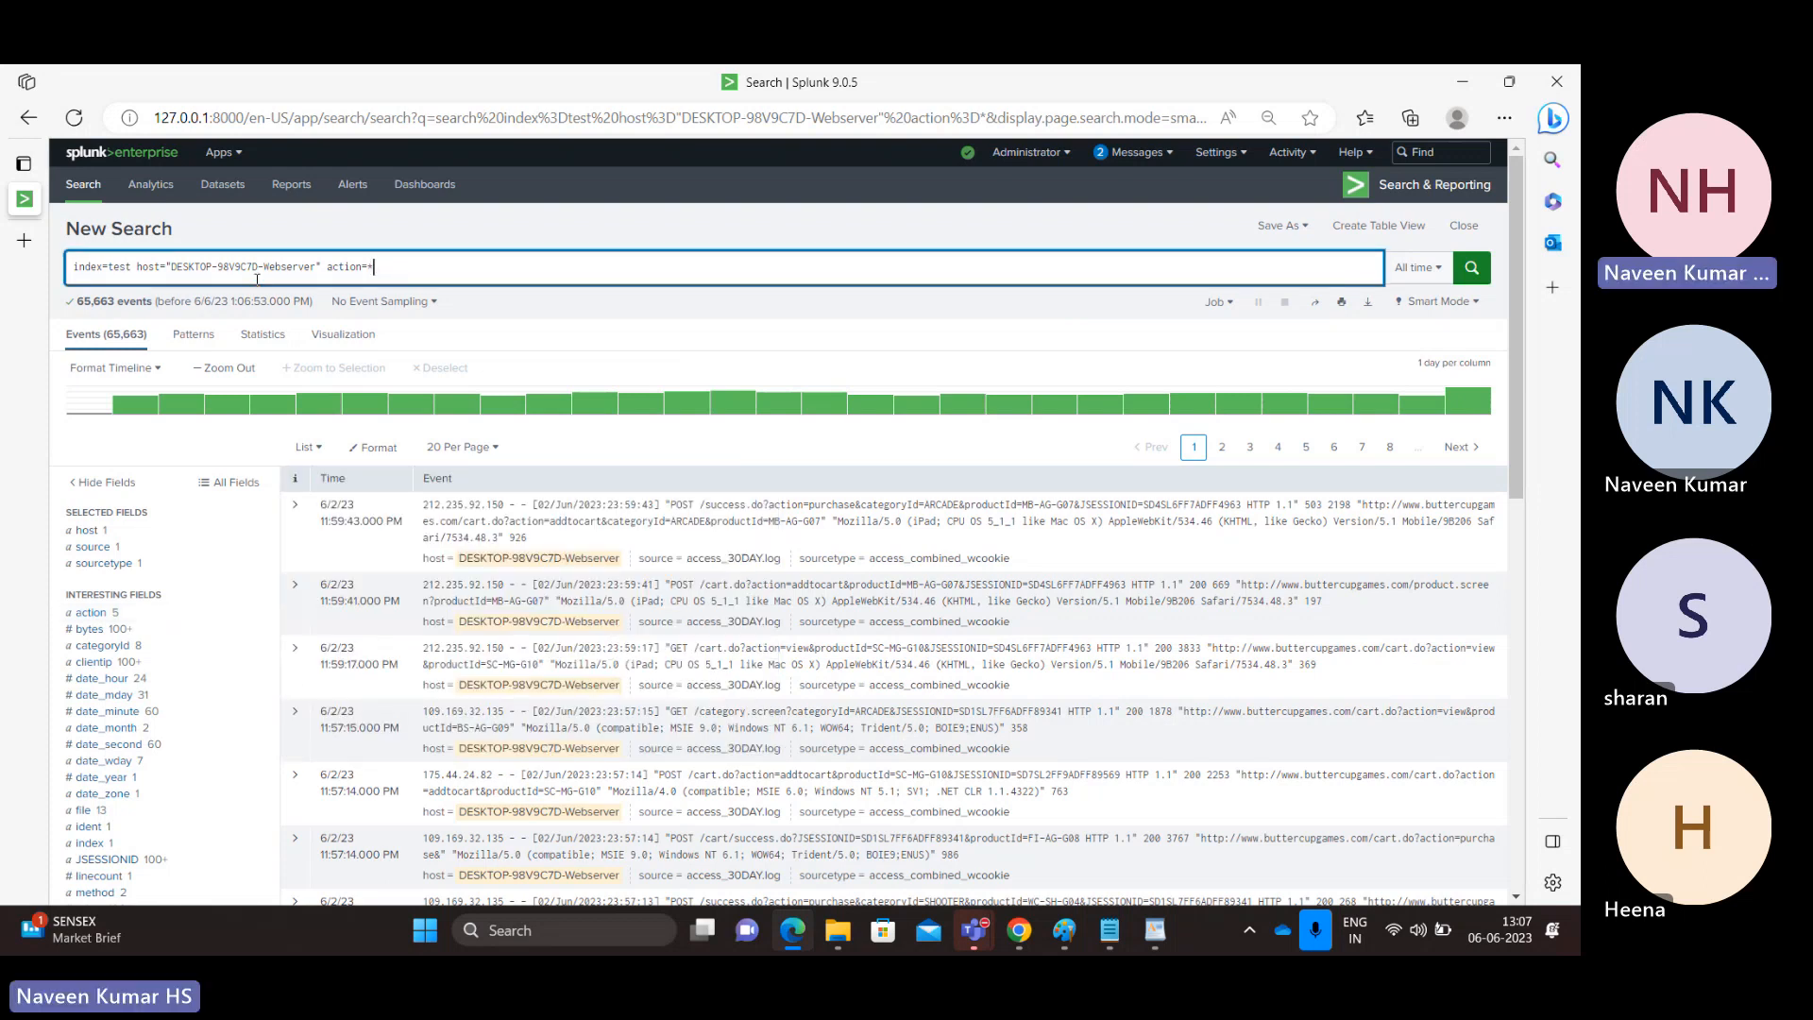
{"action": "left_click", "coordinate": [138, 268]}
{"action": "key", "text": "shift+End"}
{"action": "key", "text": "BackSpace"}
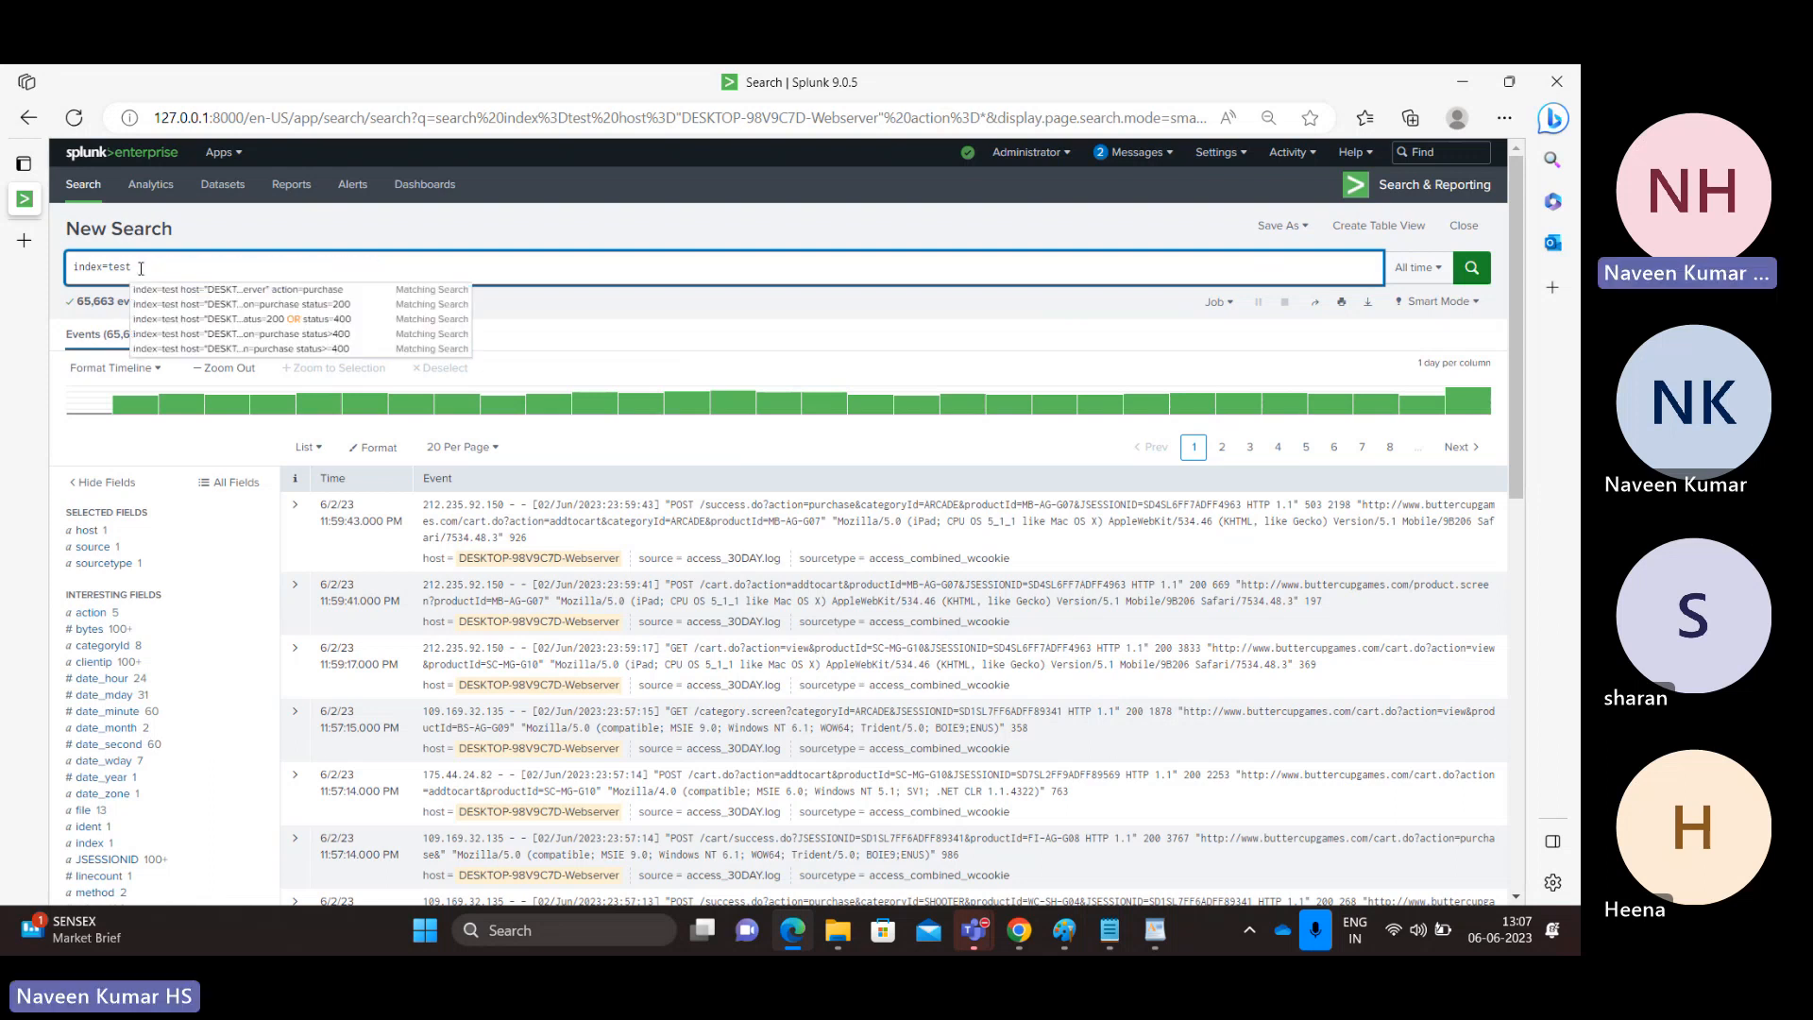
Extend the search with OR index=main, run it and check the index field's values.
{"action": "type", "text": "r"}
{"action": "key", "text": "BackSpace"}
{"action": "key", "text": "BackSpace"}
{"action": "key", "text": "BackSpace"}
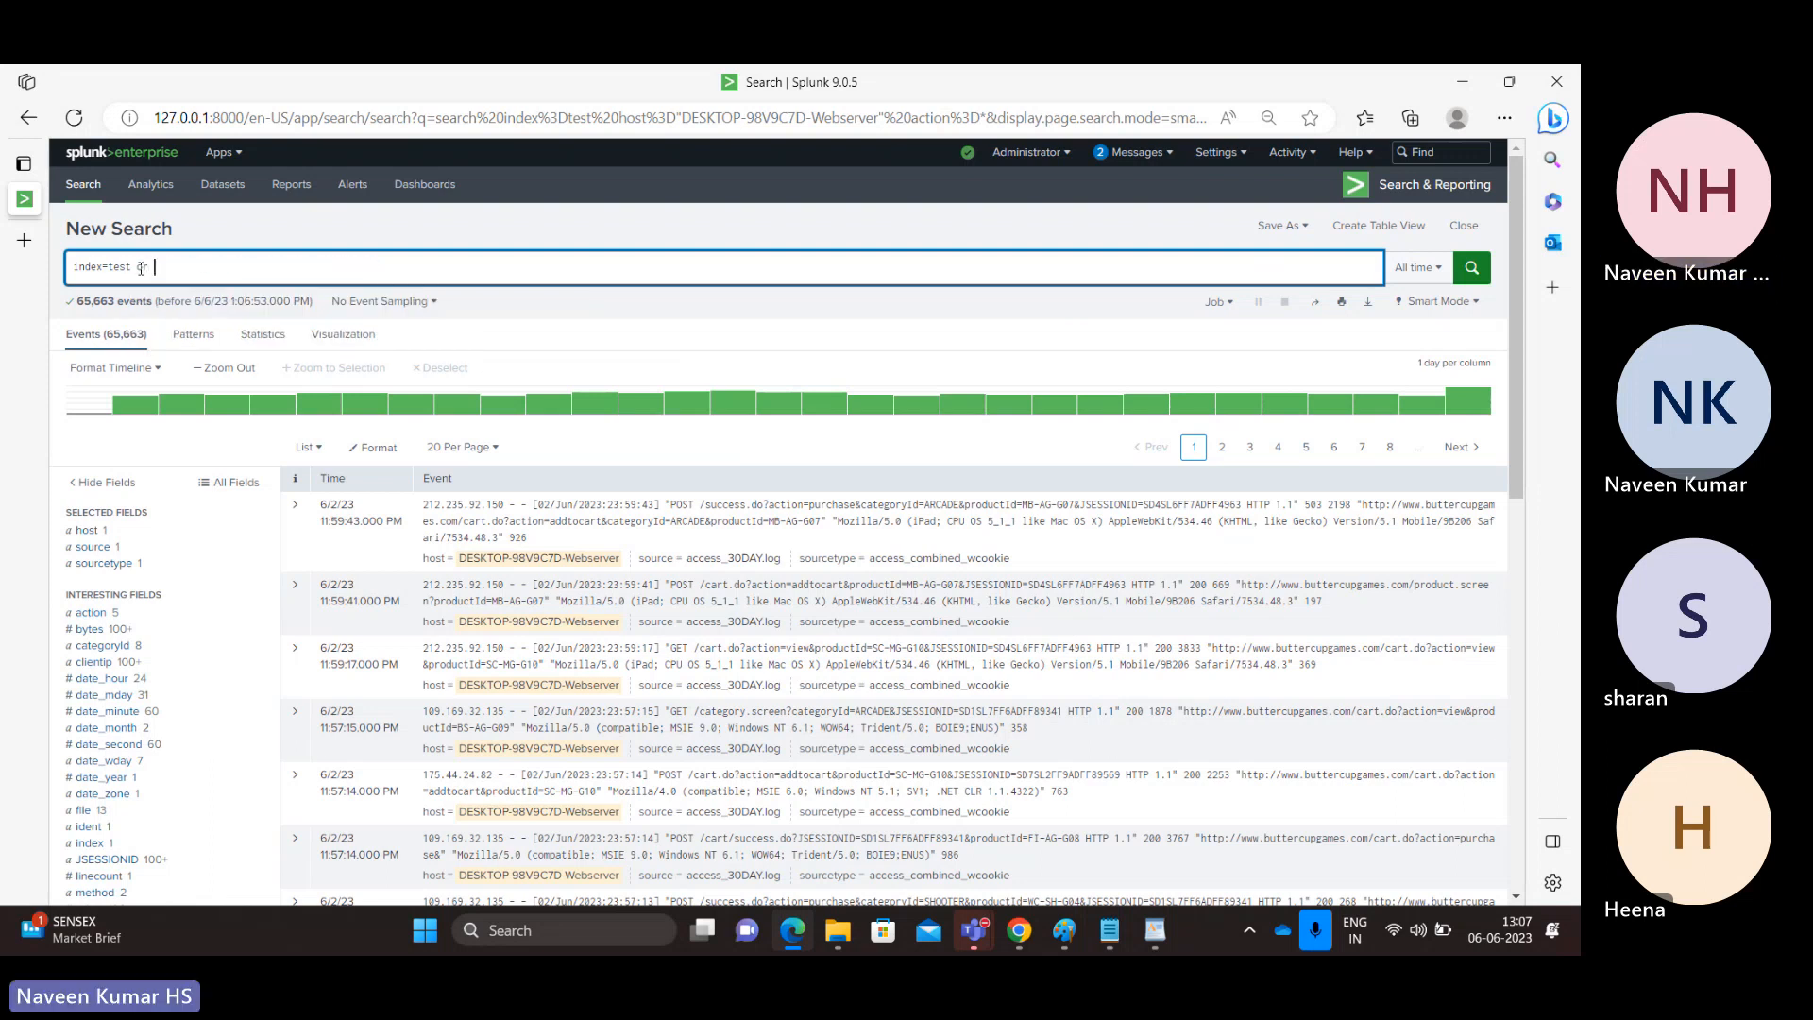
{"action": "type", "text": "OR "}
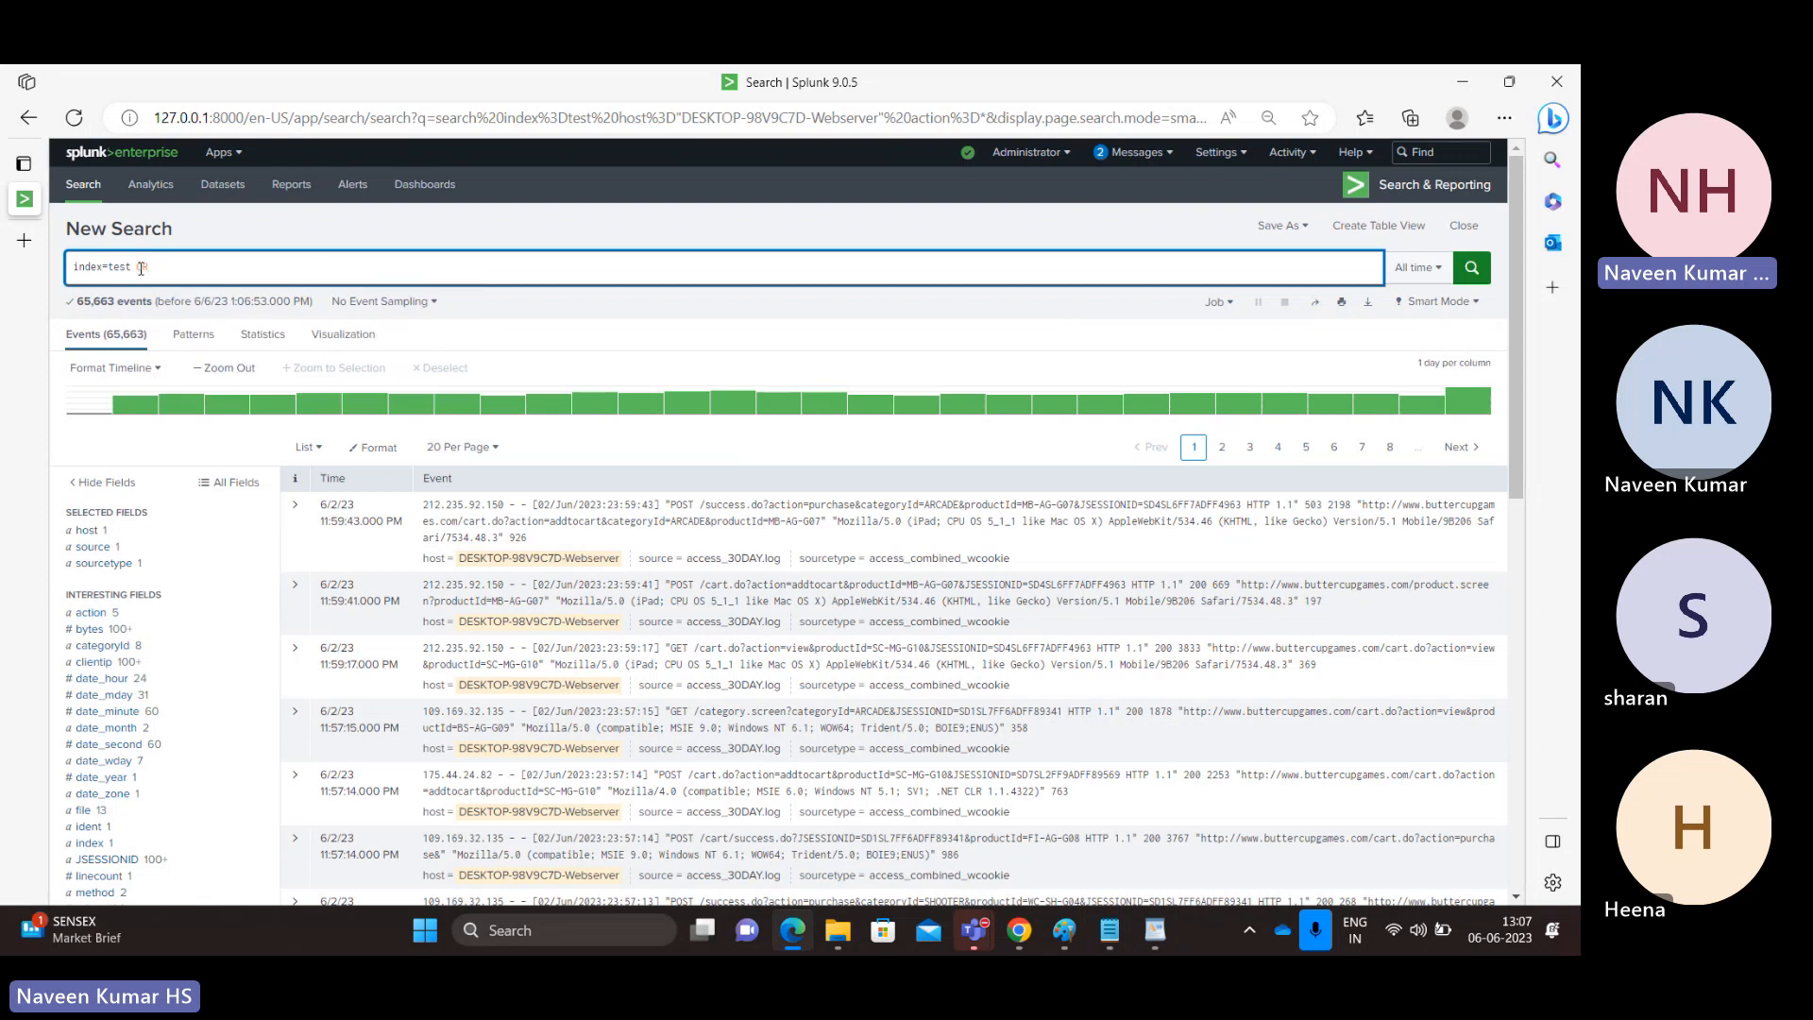
{"action": "type", "text": "index main"}
{"action": "key", "text": "Left"}
{"action": "key", "text": "Left"}
{"action": "key", "text": "Left"}
{"action": "key", "text": "Left"}
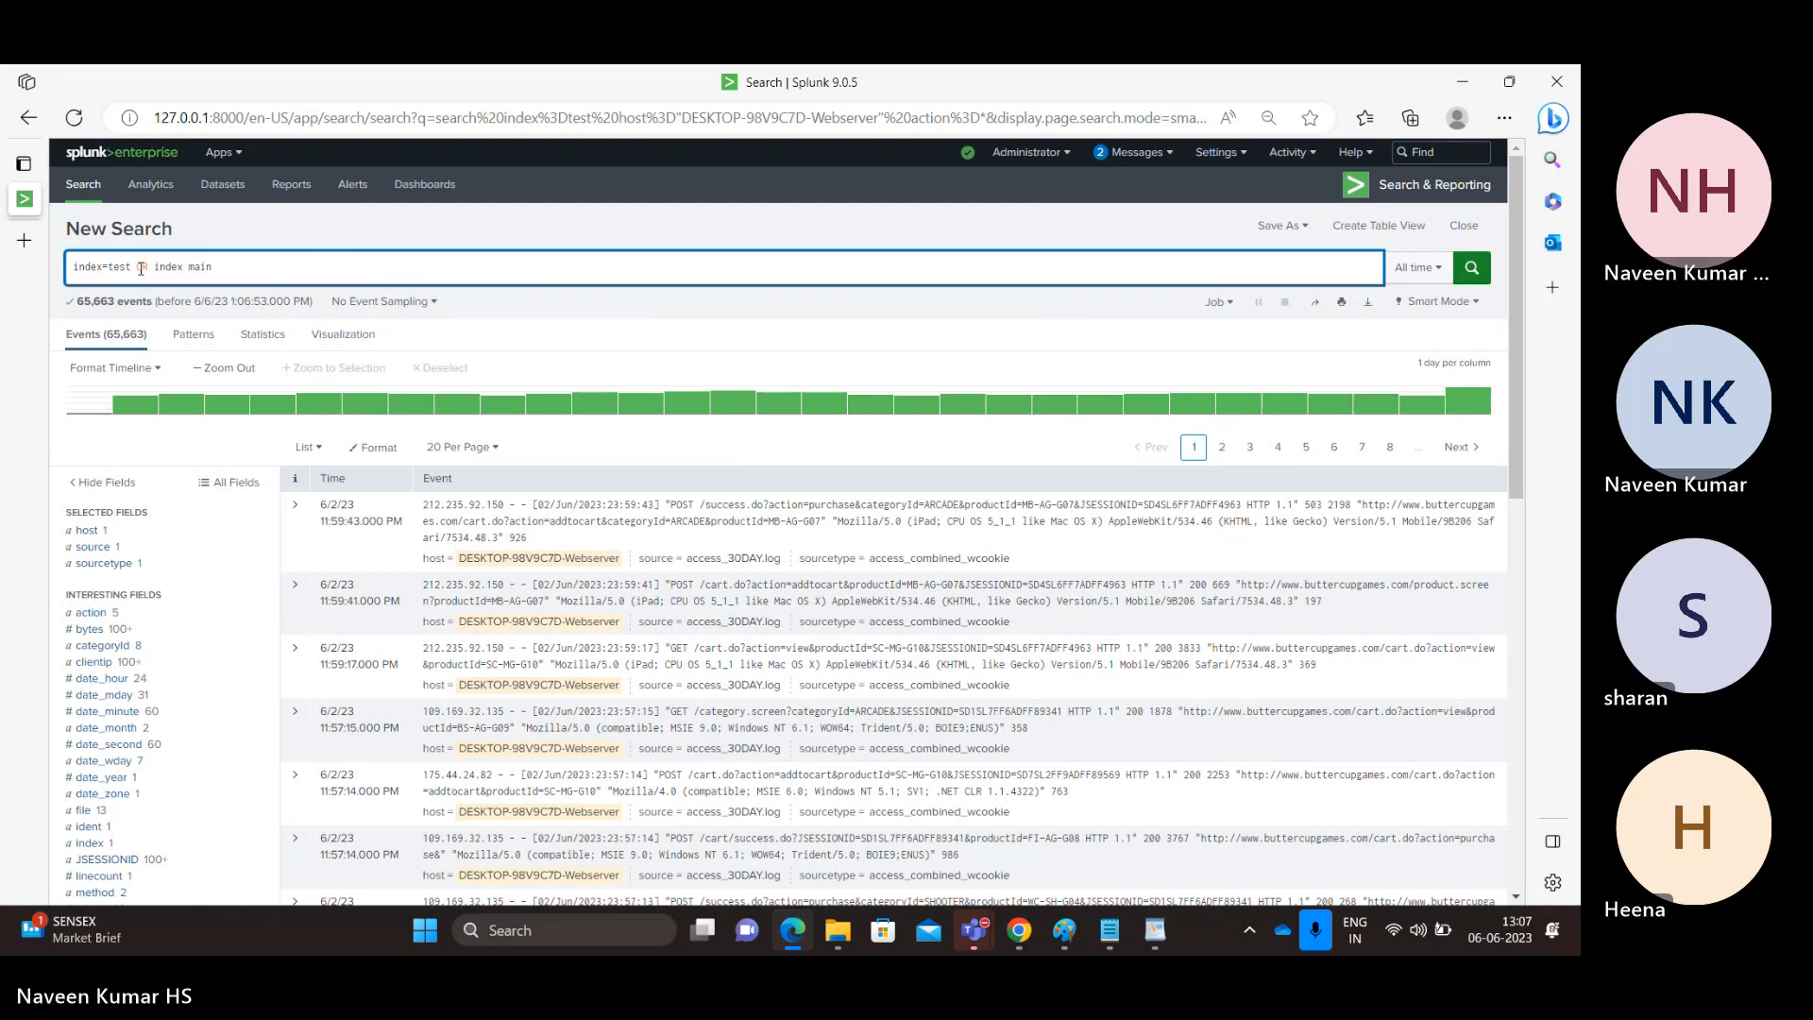
{"action": "key", "text": "BackSpace"}
{"action": "type", "text": "="}
{"action": "key", "text": "Return"}
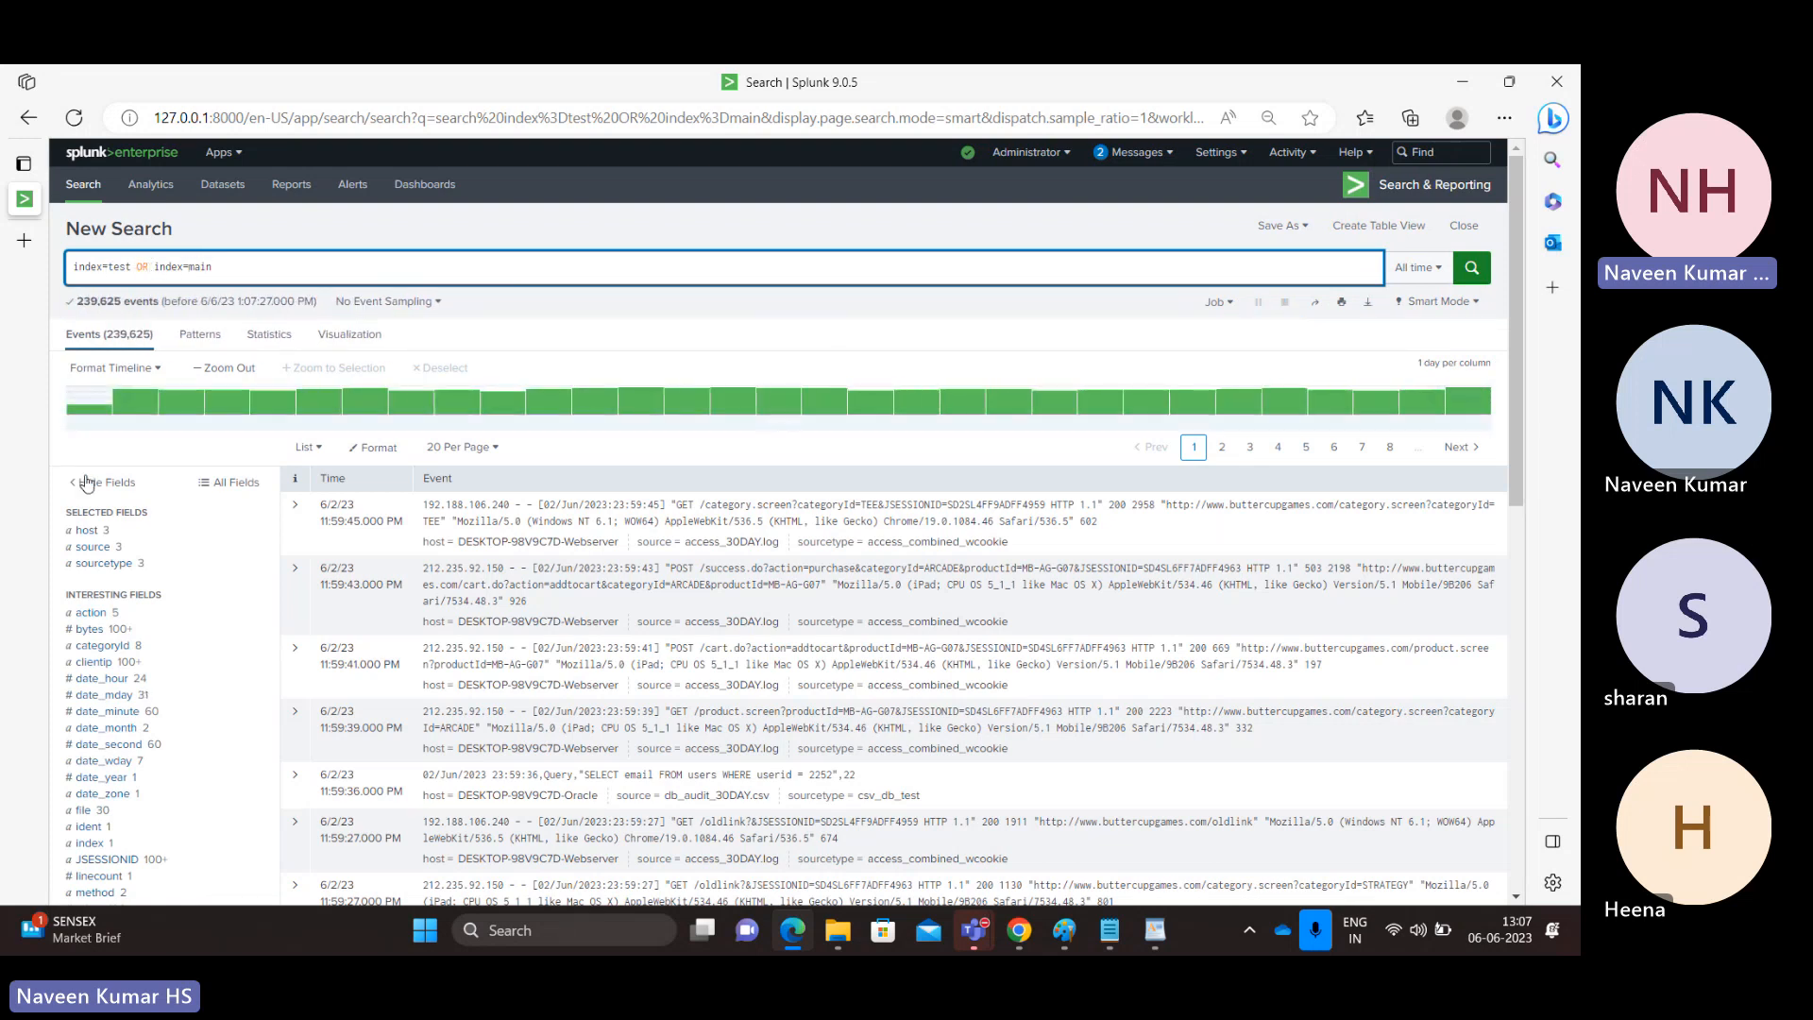
{"action": "left_click", "coordinate": [90, 844]}
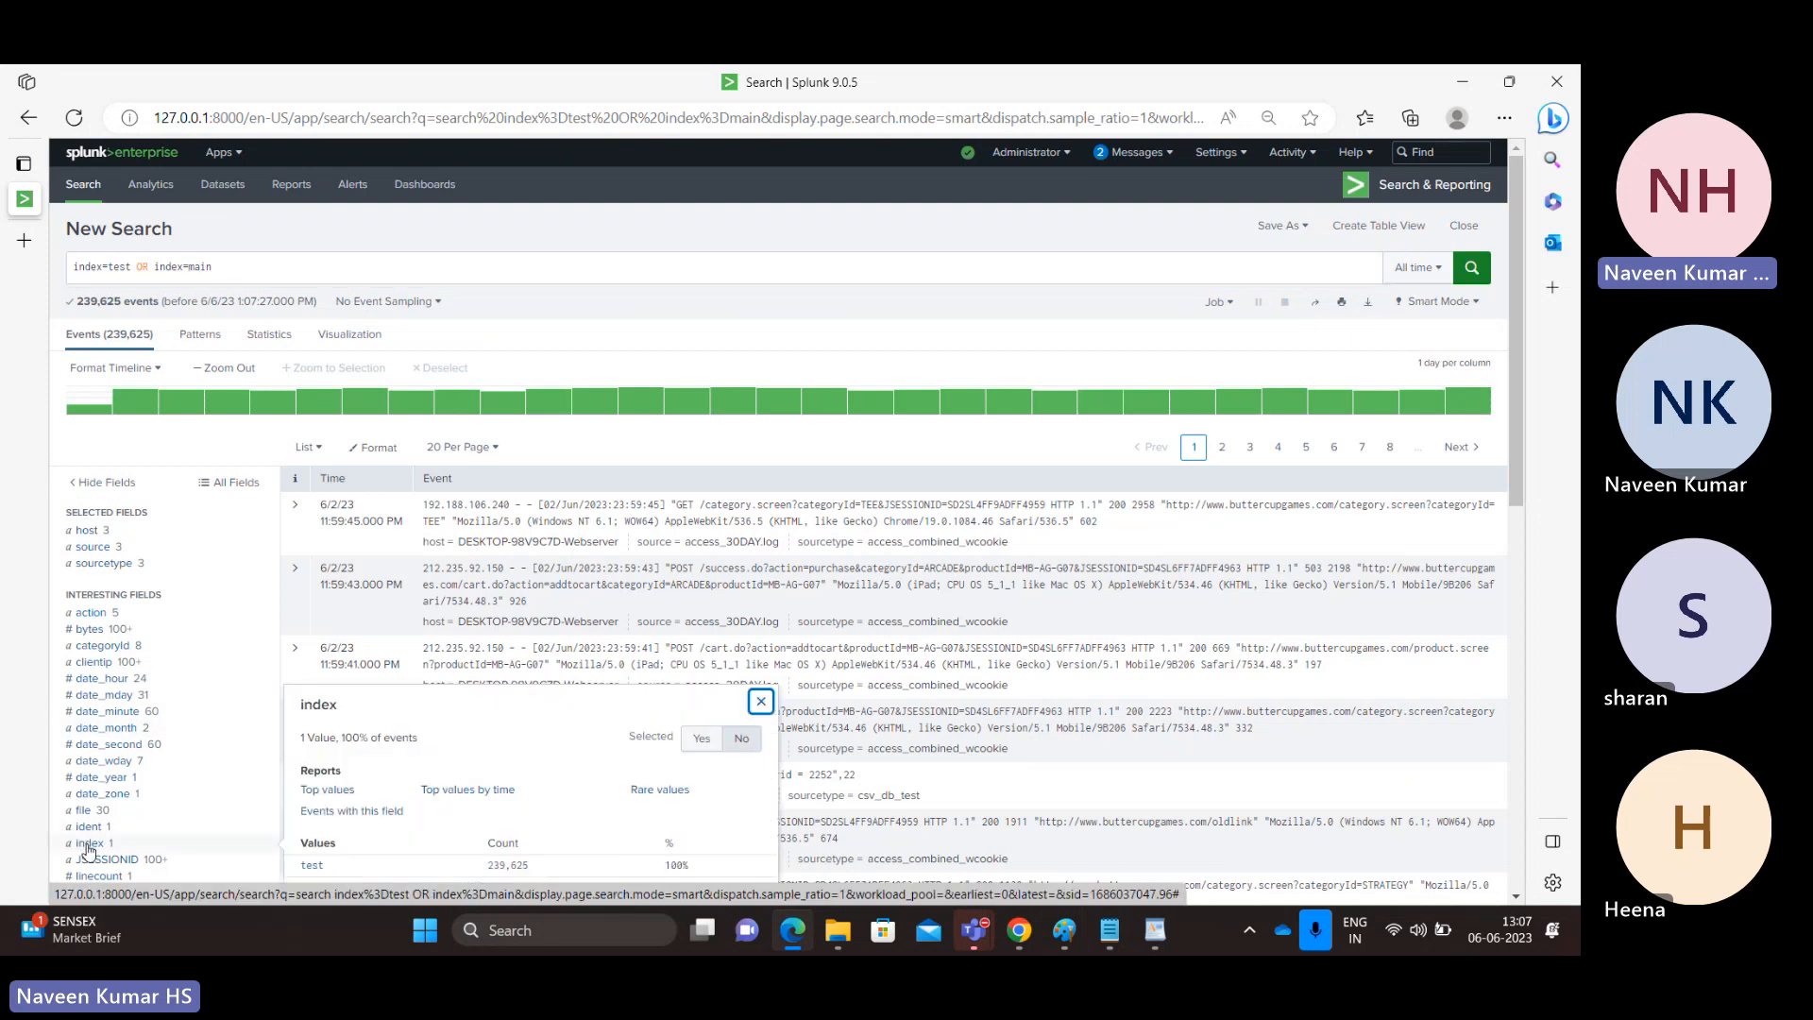
Delete the OR index=main part from the search string and rerun the search on index=test.
{"action": "double_click", "coordinate": [200, 265]}
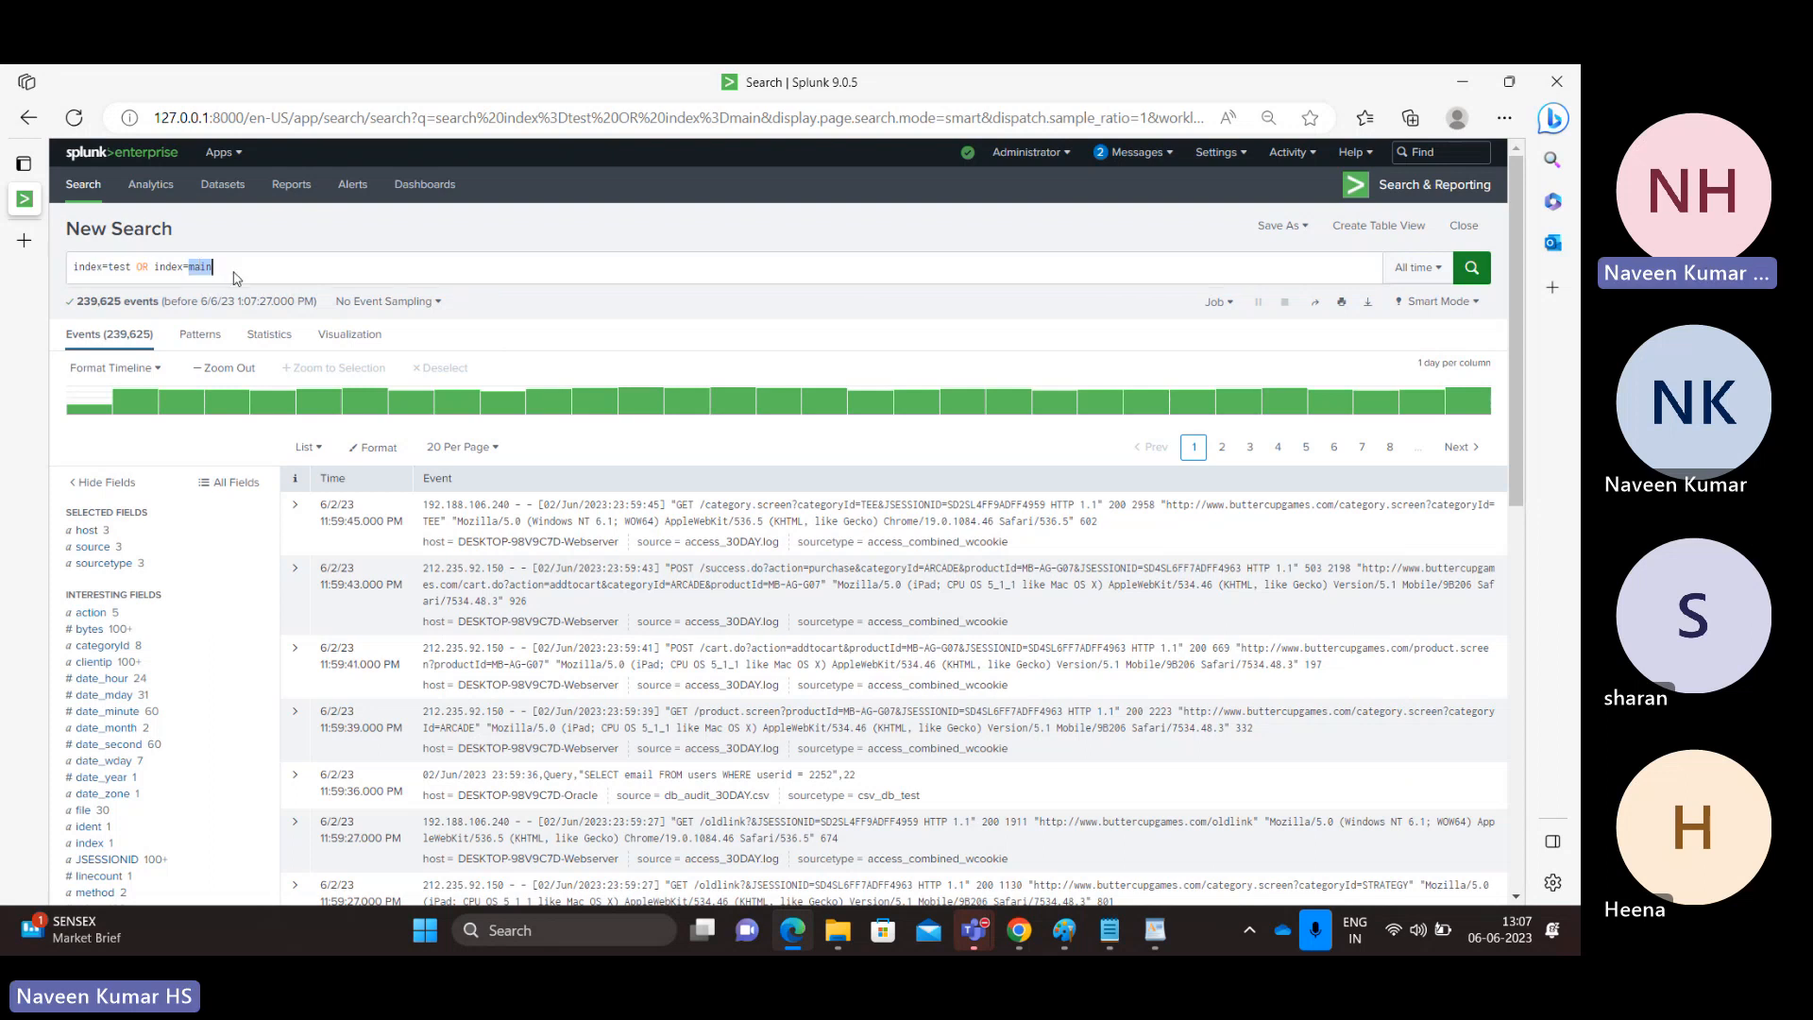
{"action": "key", "text": "BackSpace"}
{"action": "key", "text": "BackSpace"}
{"action": "key", "text": "BackSpace"}
{"action": "key", "text": "BackSpace"}
{"action": "key", "text": "BackSpace"}
{"action": "key", "text": "BackSpace"}
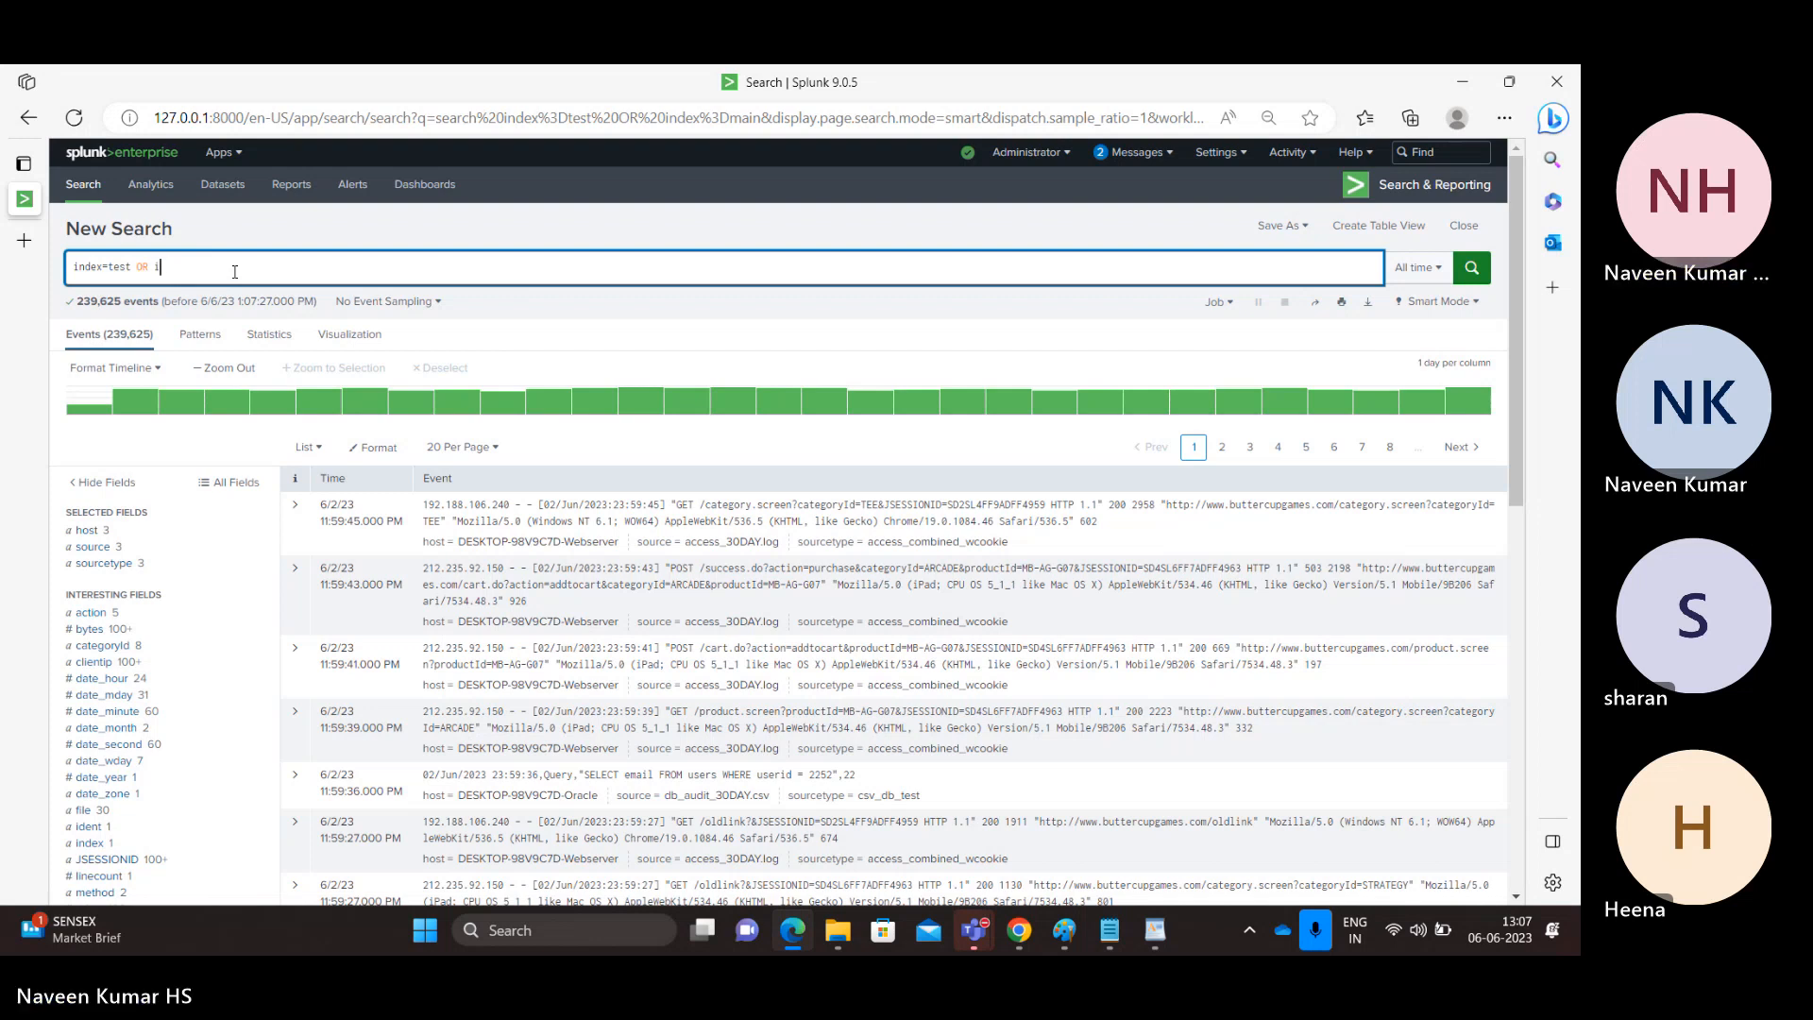
{"action": "key", "text": "BackSpace"}
{"action": "key", "text": "BackSpace"}
{"action": "key", "text": "BackSpace"}
{"action": "key", "text": "BackSpace"}
{"action": "key", "text": "BackSpace"}
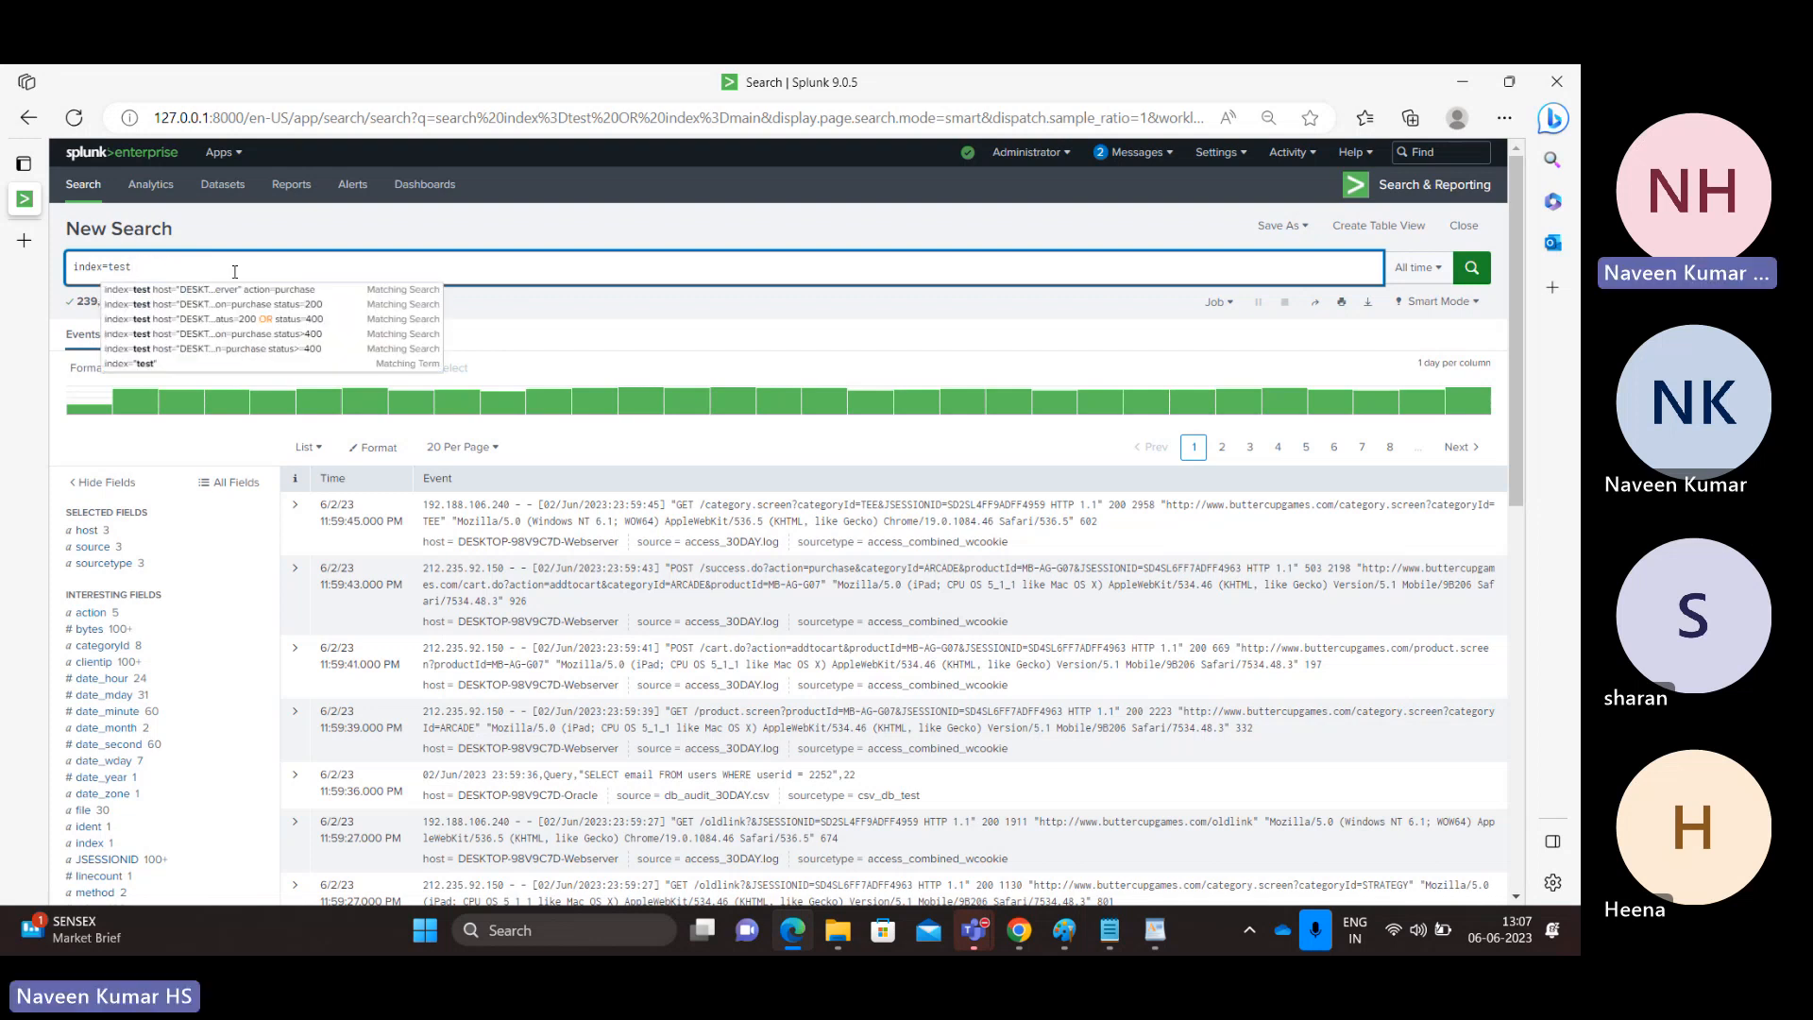
{"action": "key", "text": "Return"}
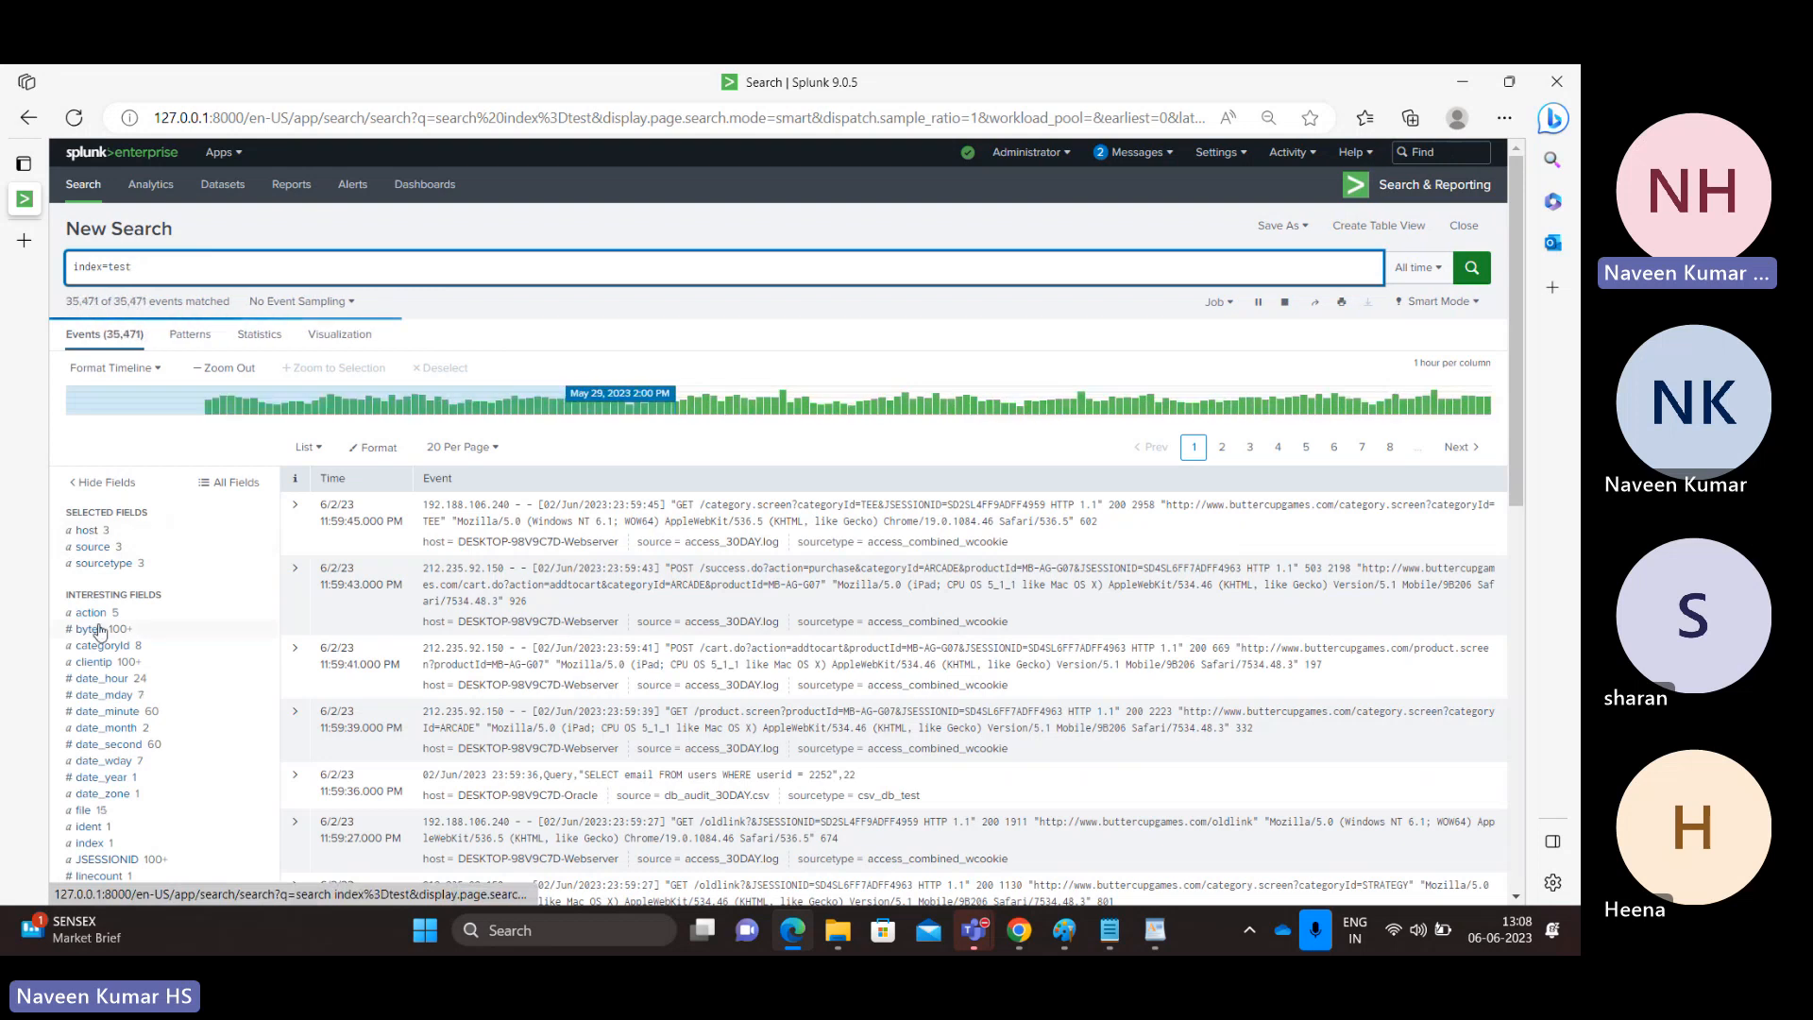
Narrow the search to the sourcetype value access_combined_wcookie, using the sourcetype field's value list.
{"action": "left_click", "coordinate": [124, 564]}
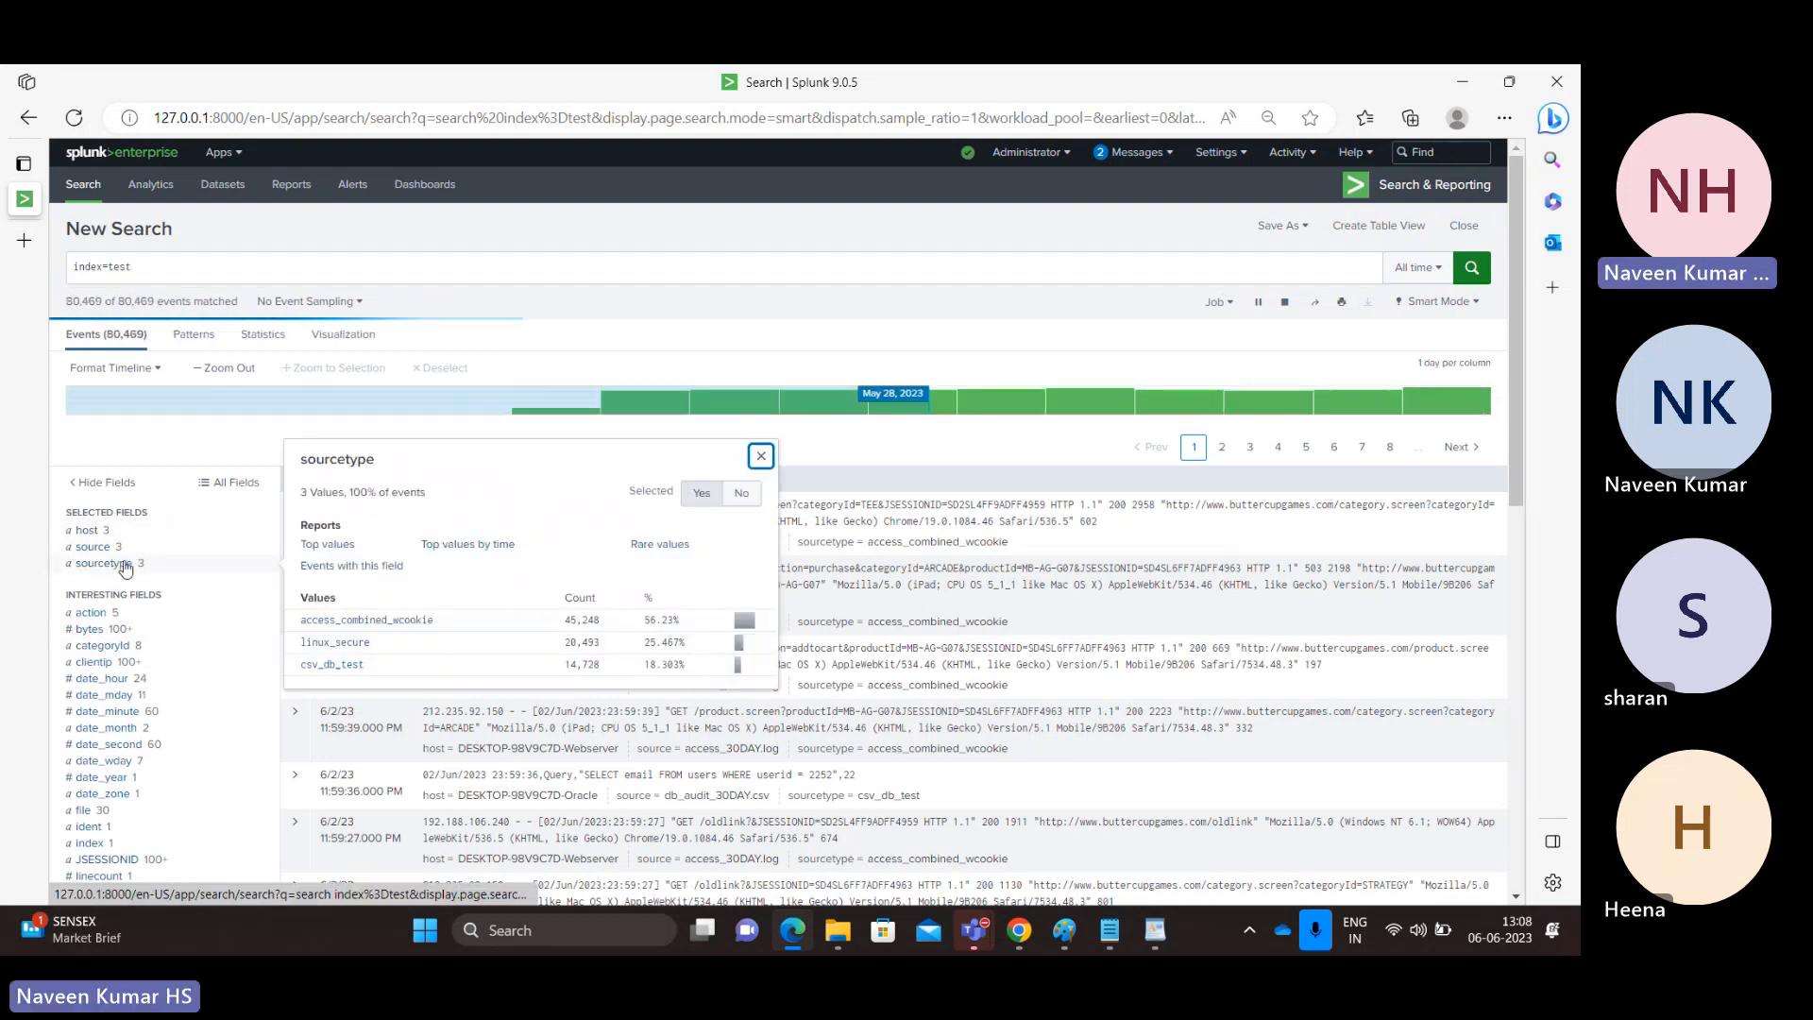
{"action": "left_click", "coordinate": [382, 620]}
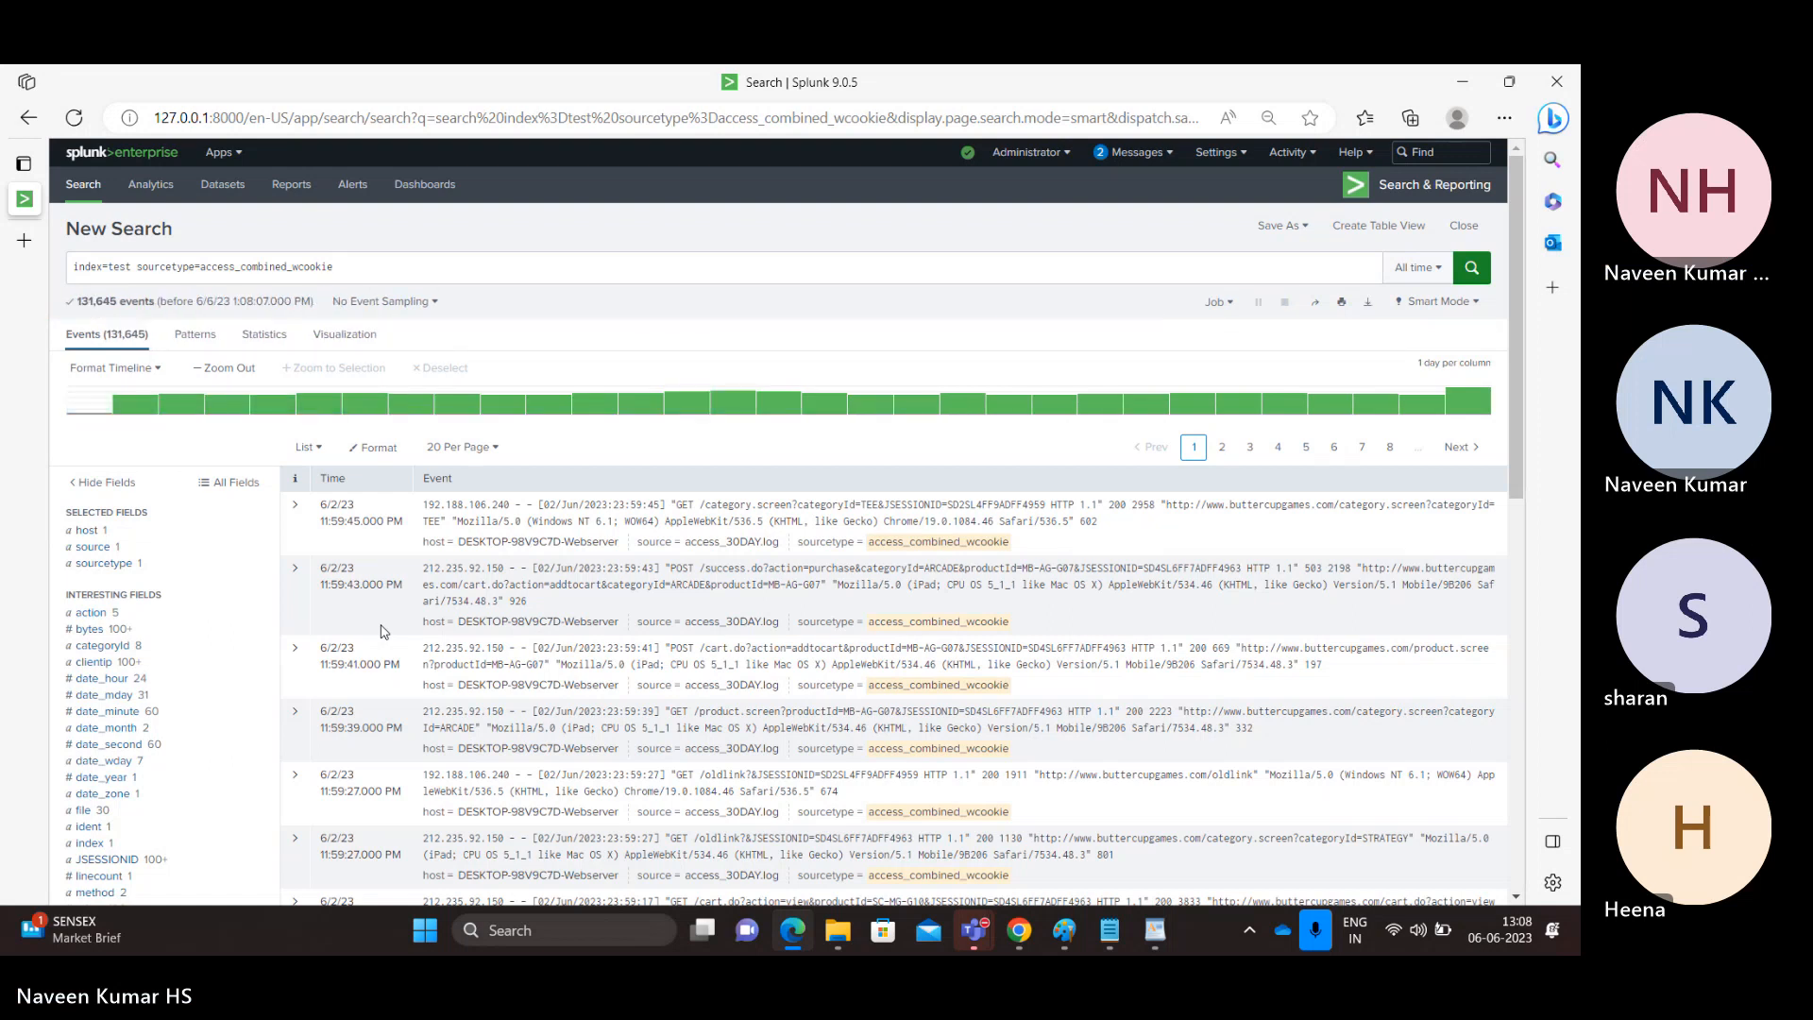
{"action": "left_click", "coordinate": [397, 261]}
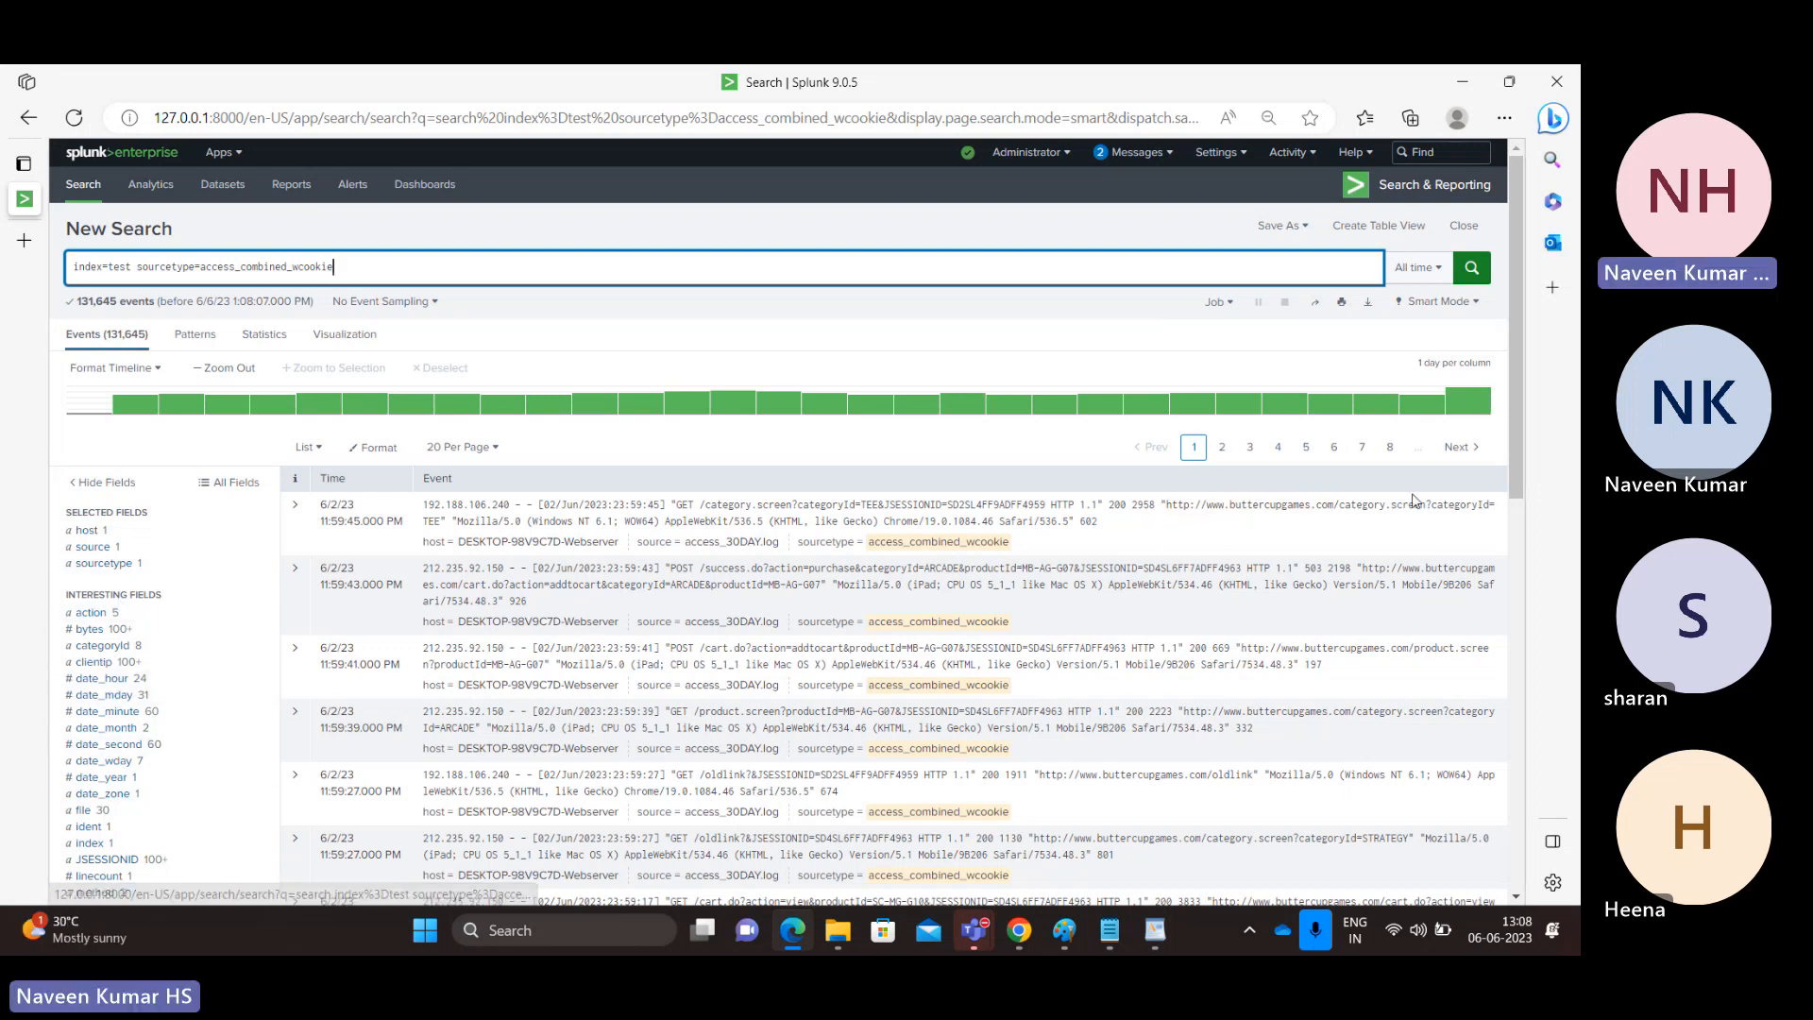
{"action": "left_click_drag", "start_coordinate": [1515, 474], "coordinate": [1527, 522]}
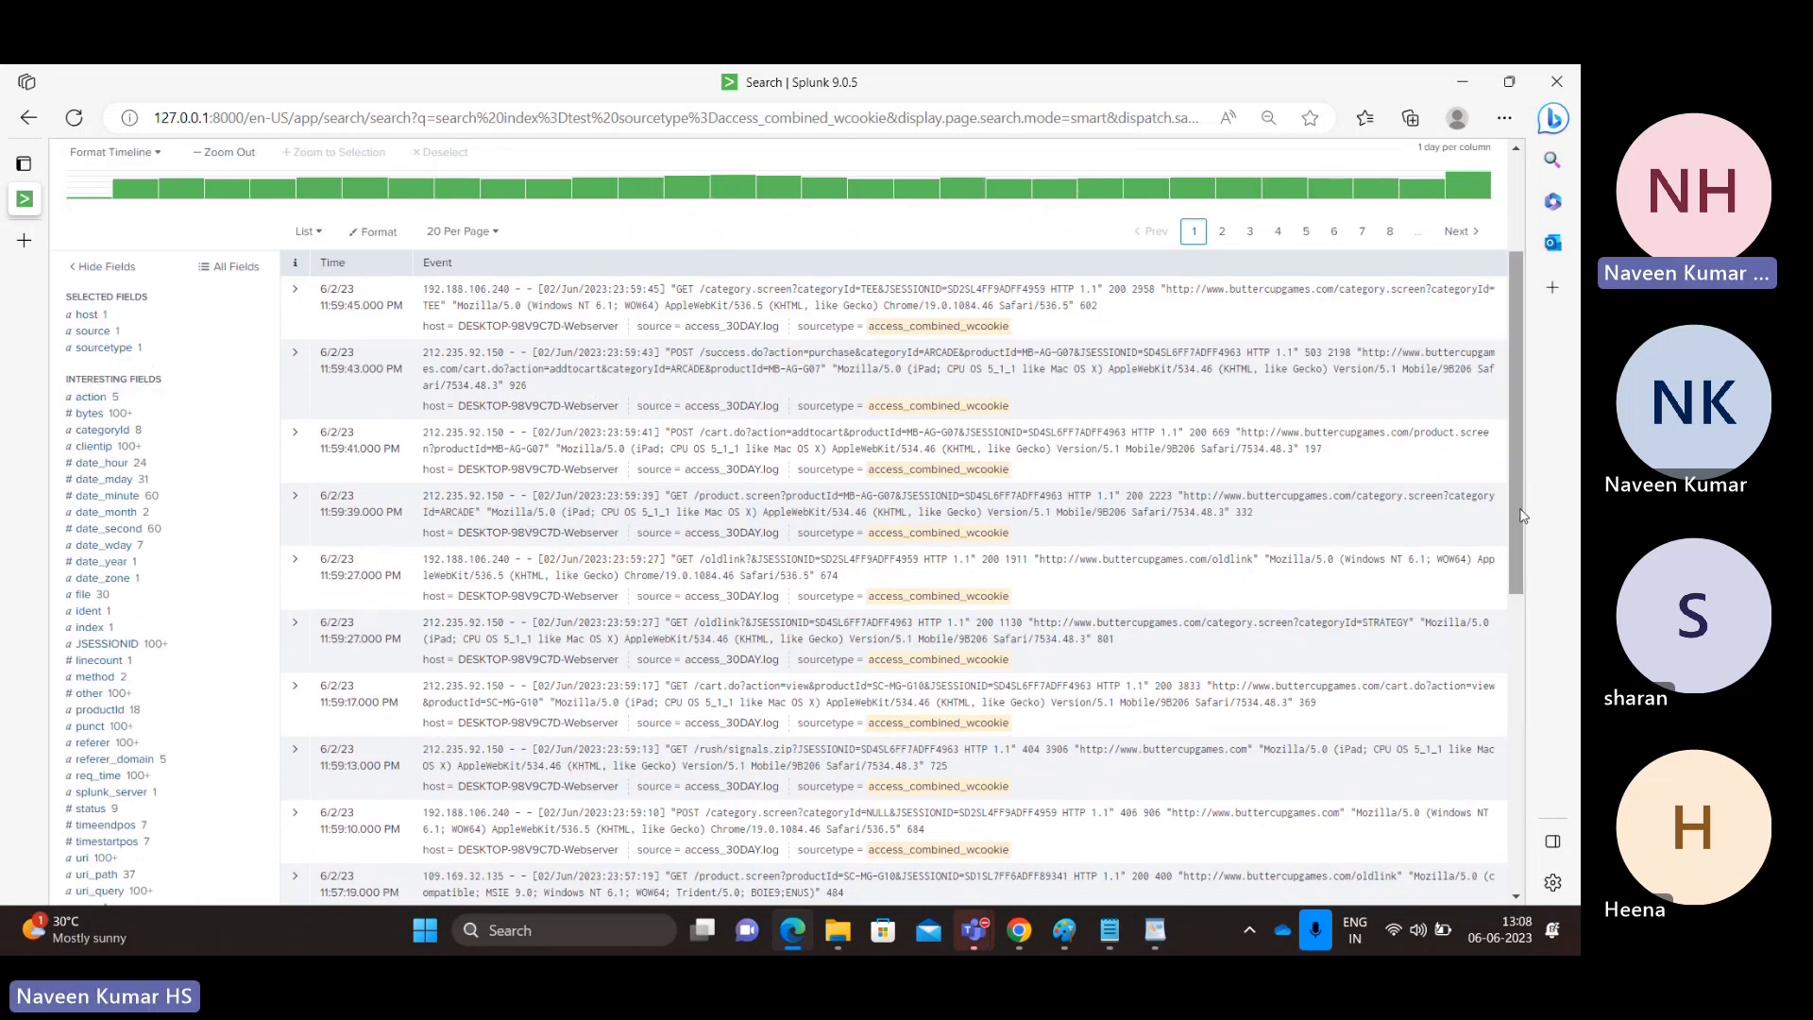
{"action": "scroll", "coordinate": [1523, 515], "scroll_direction": "up", "scroll_amount": 3}
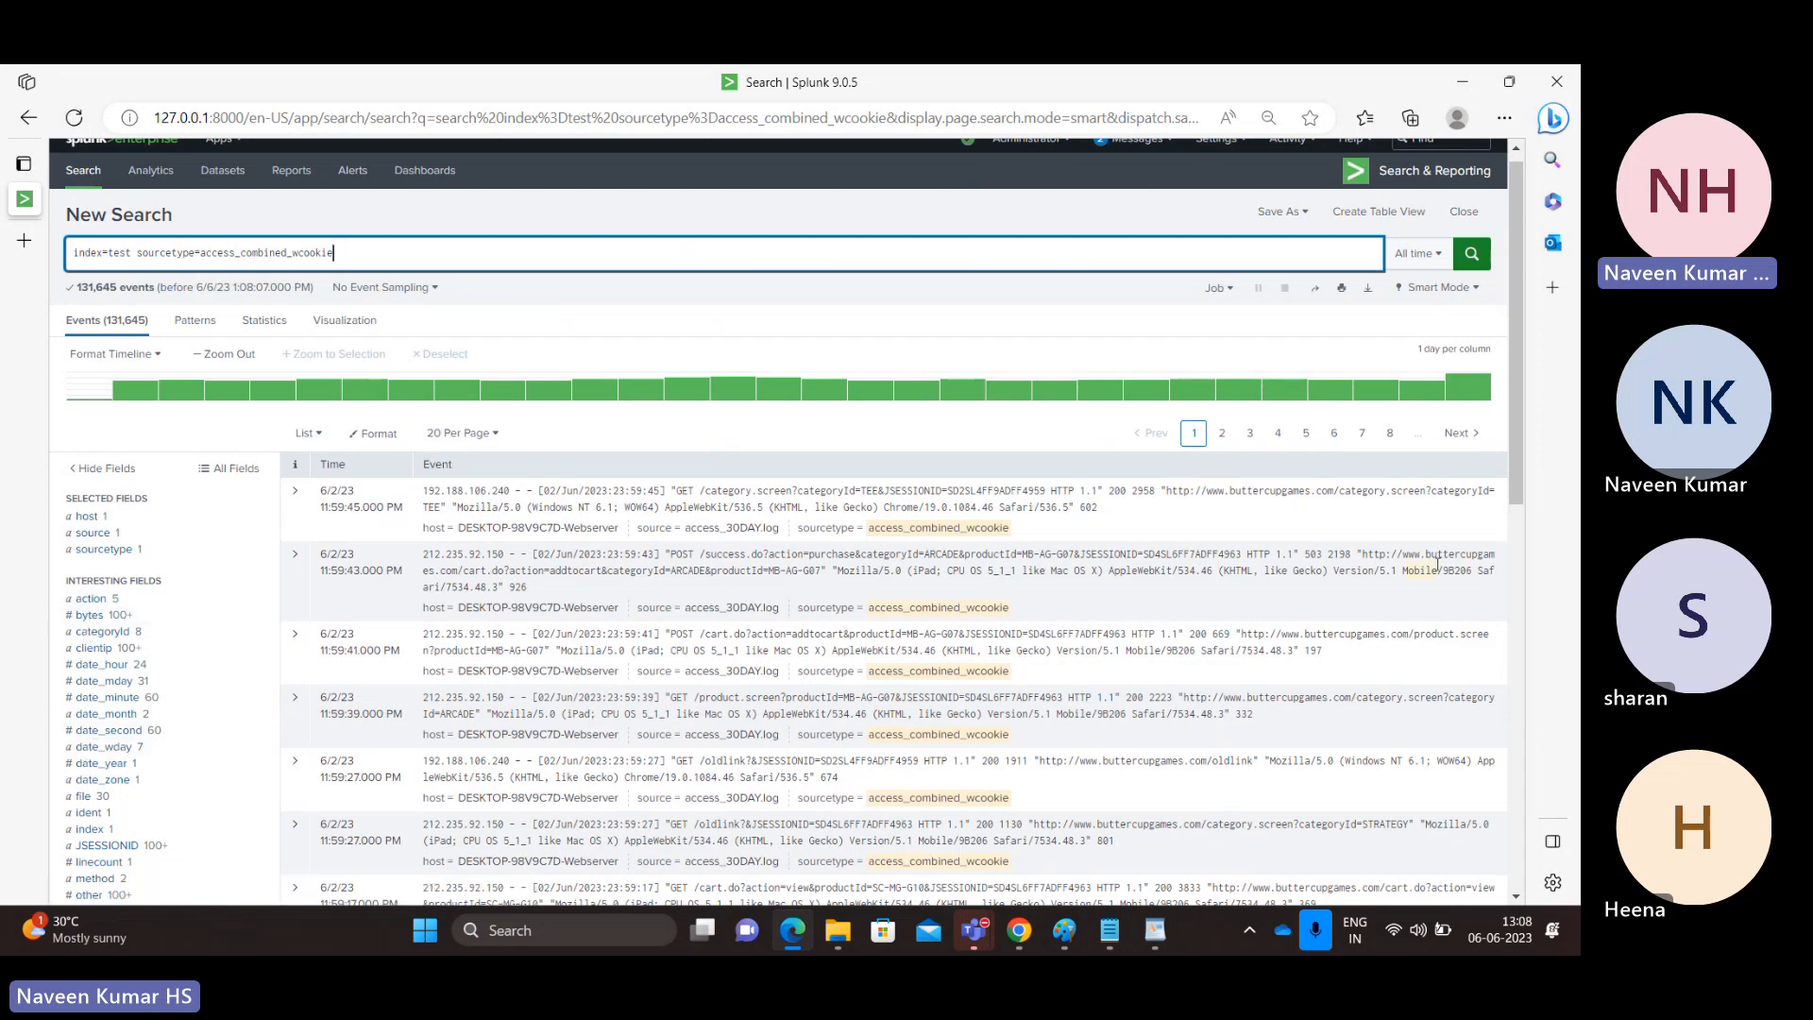
{"action": "mouse_move", "coordinate": [1515, 473]}
{"action": "left_mouse_down"}
{"action": "mouse_move", "coordinate": [1513, 570]}
{"action": "mouse_move", "coordinate": [1515, 473]}
{"action": "left_mouse_up"}
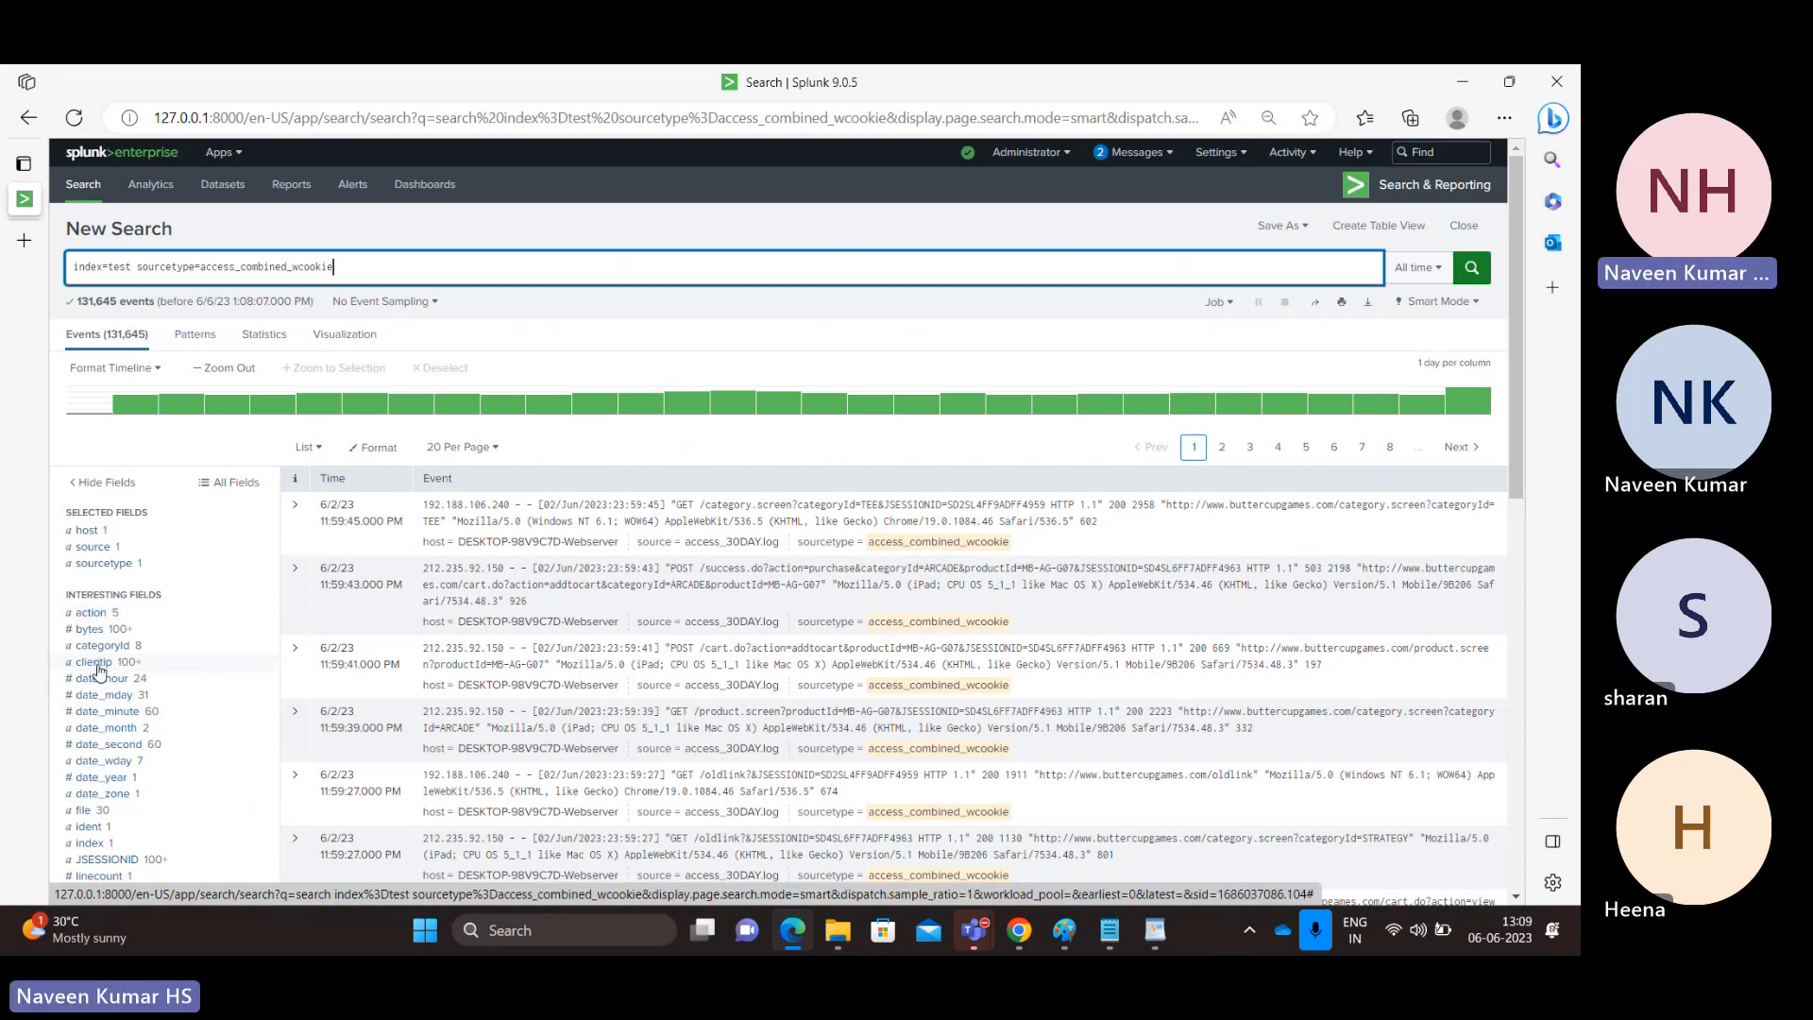
{"action": "left_click", "coordinate": [357, 267]}
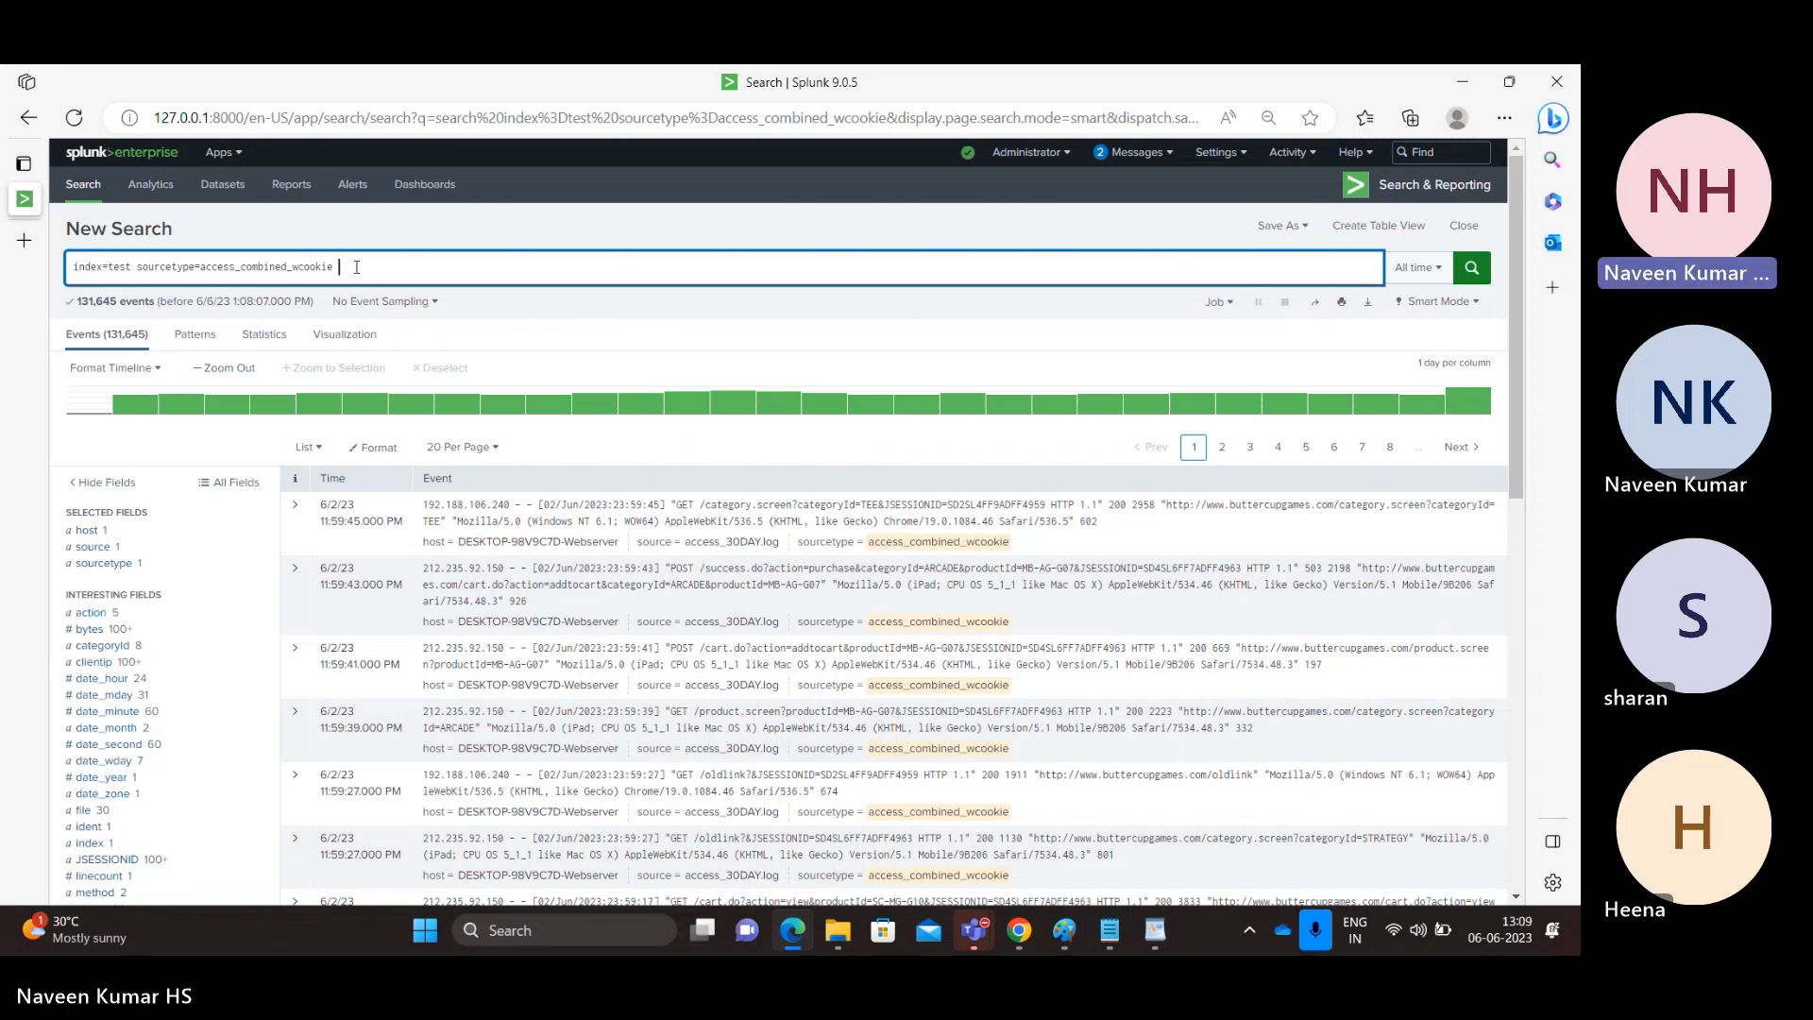
{"action": "key", "text": "BackSpace"}
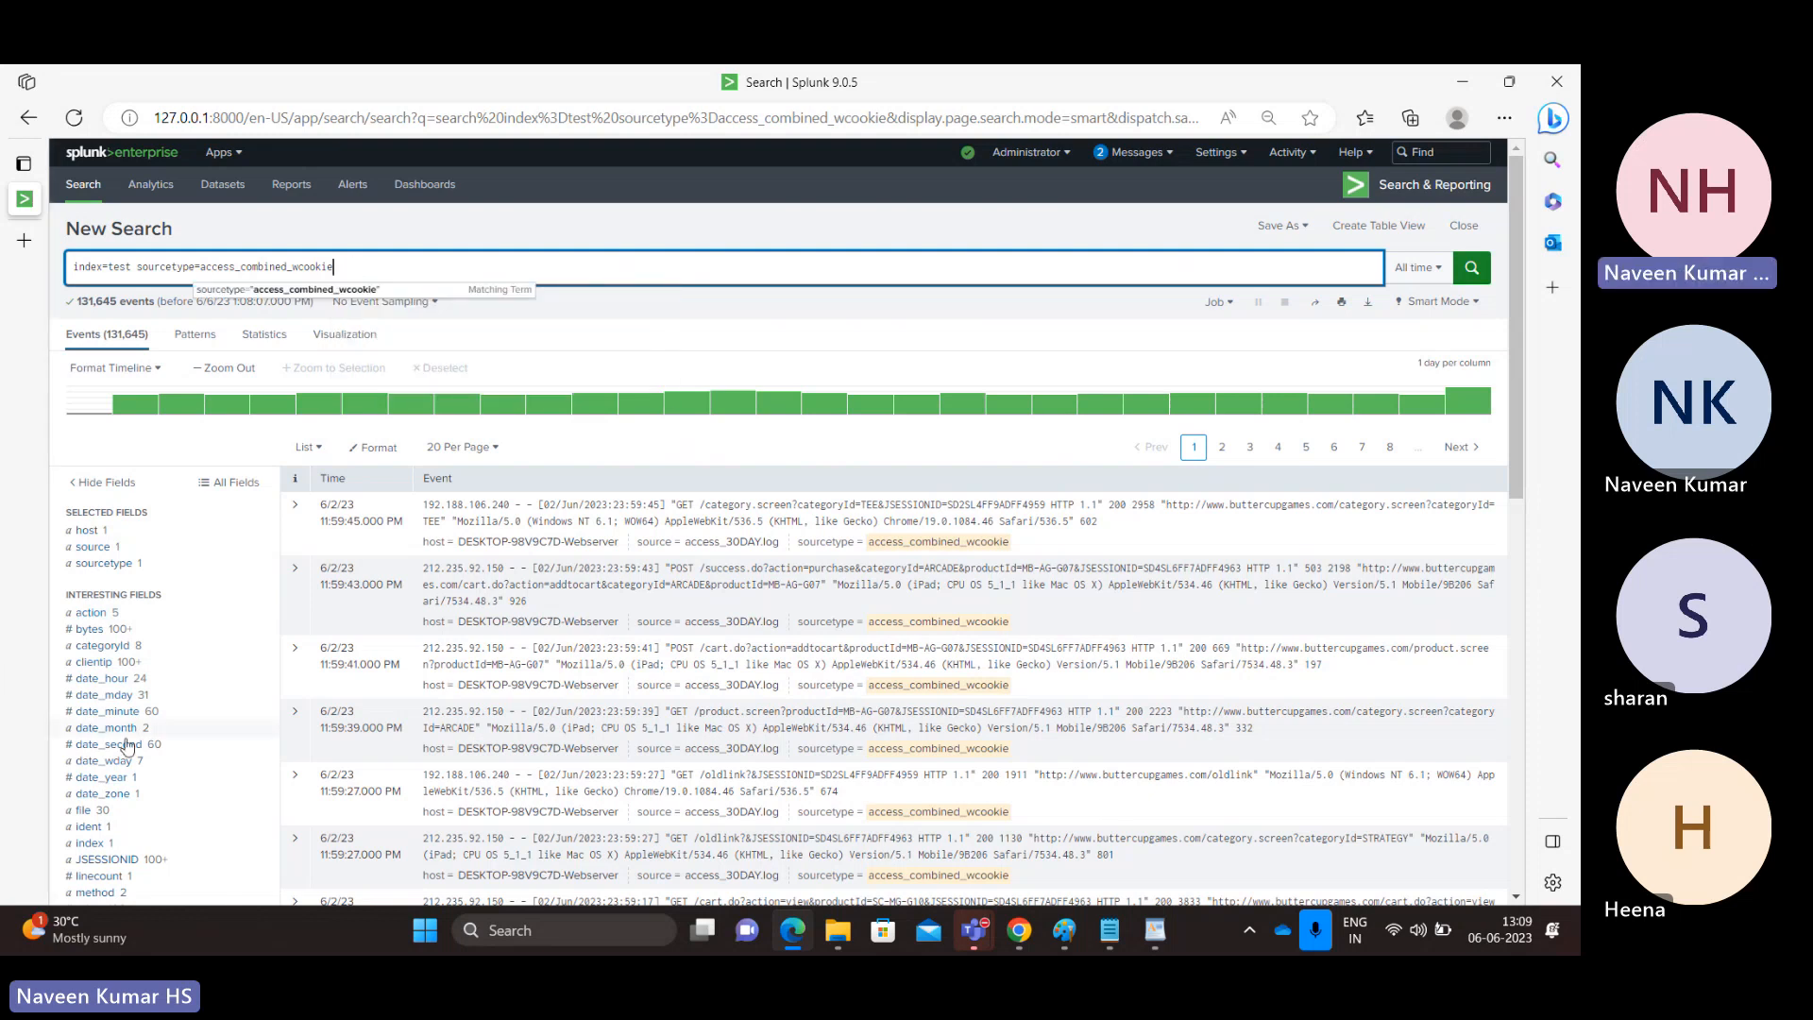
Add the condition action=purchase to the search from the action field's value list.
{"action": "scroll", "coordinate": [1513, 469], "scroll_direction": "down", "scroll_amount": 2}
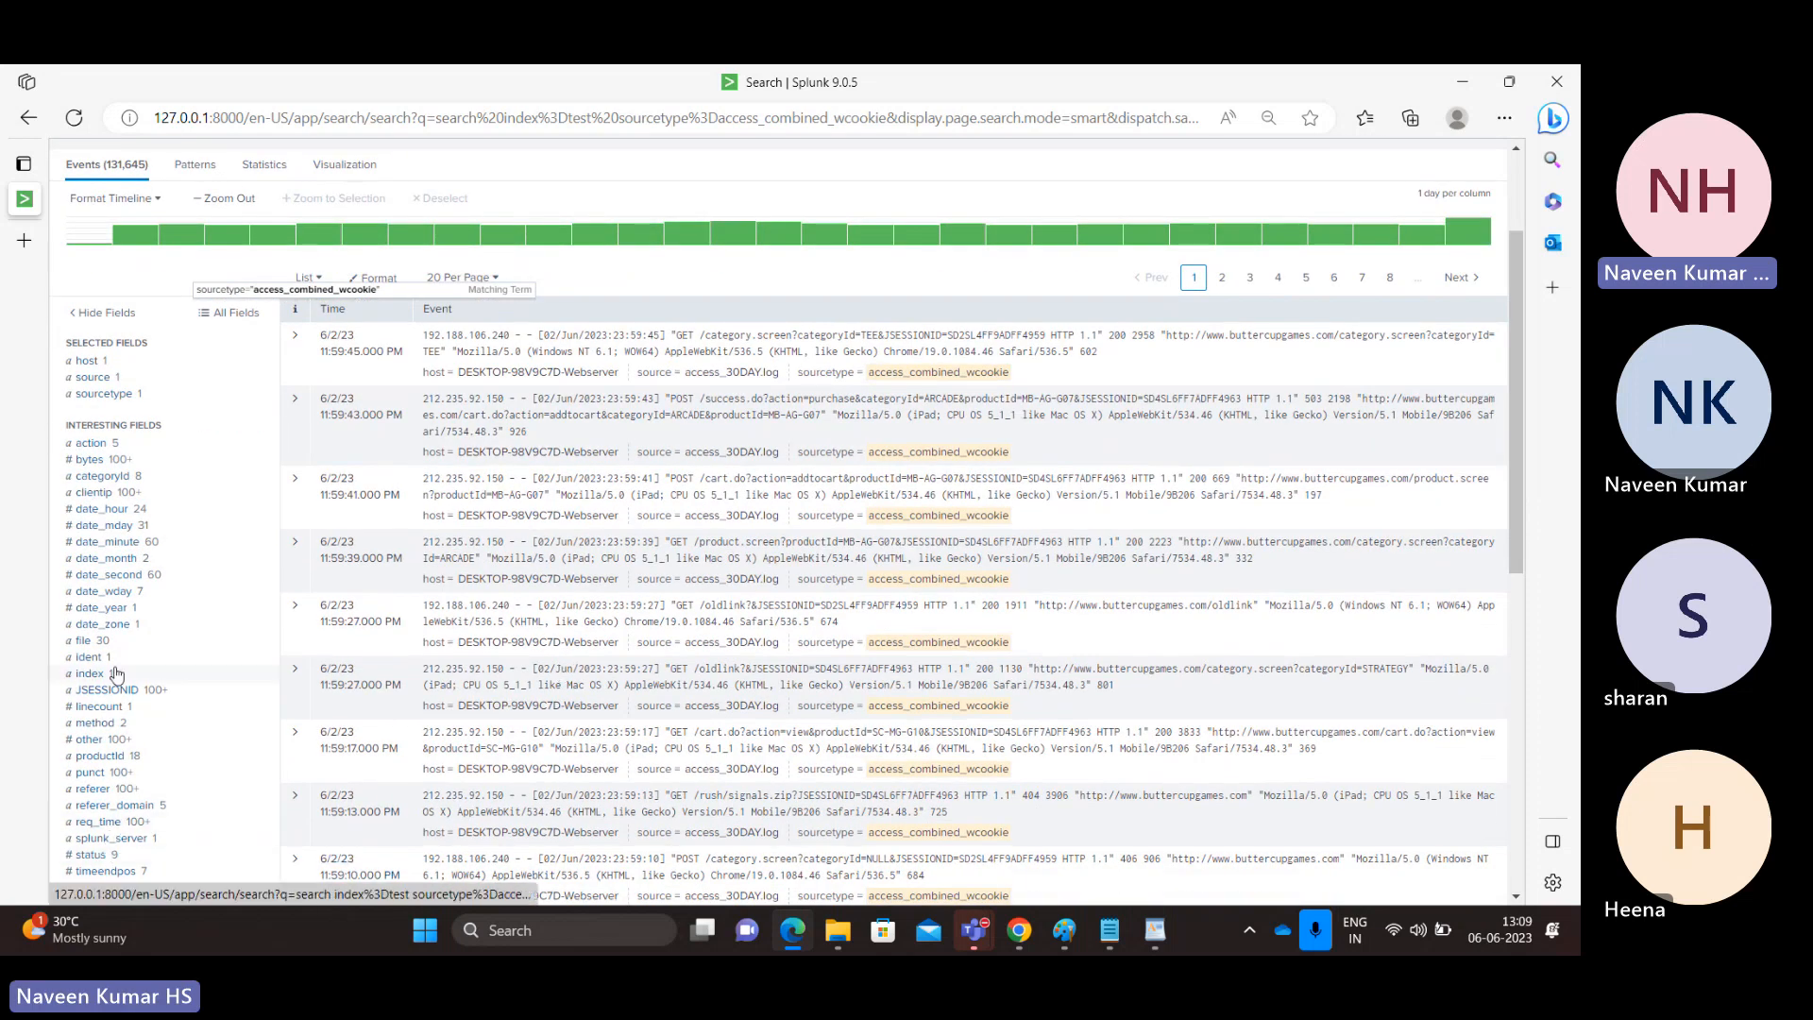
{"action": "left_click", "coordinate": [98, 444]}
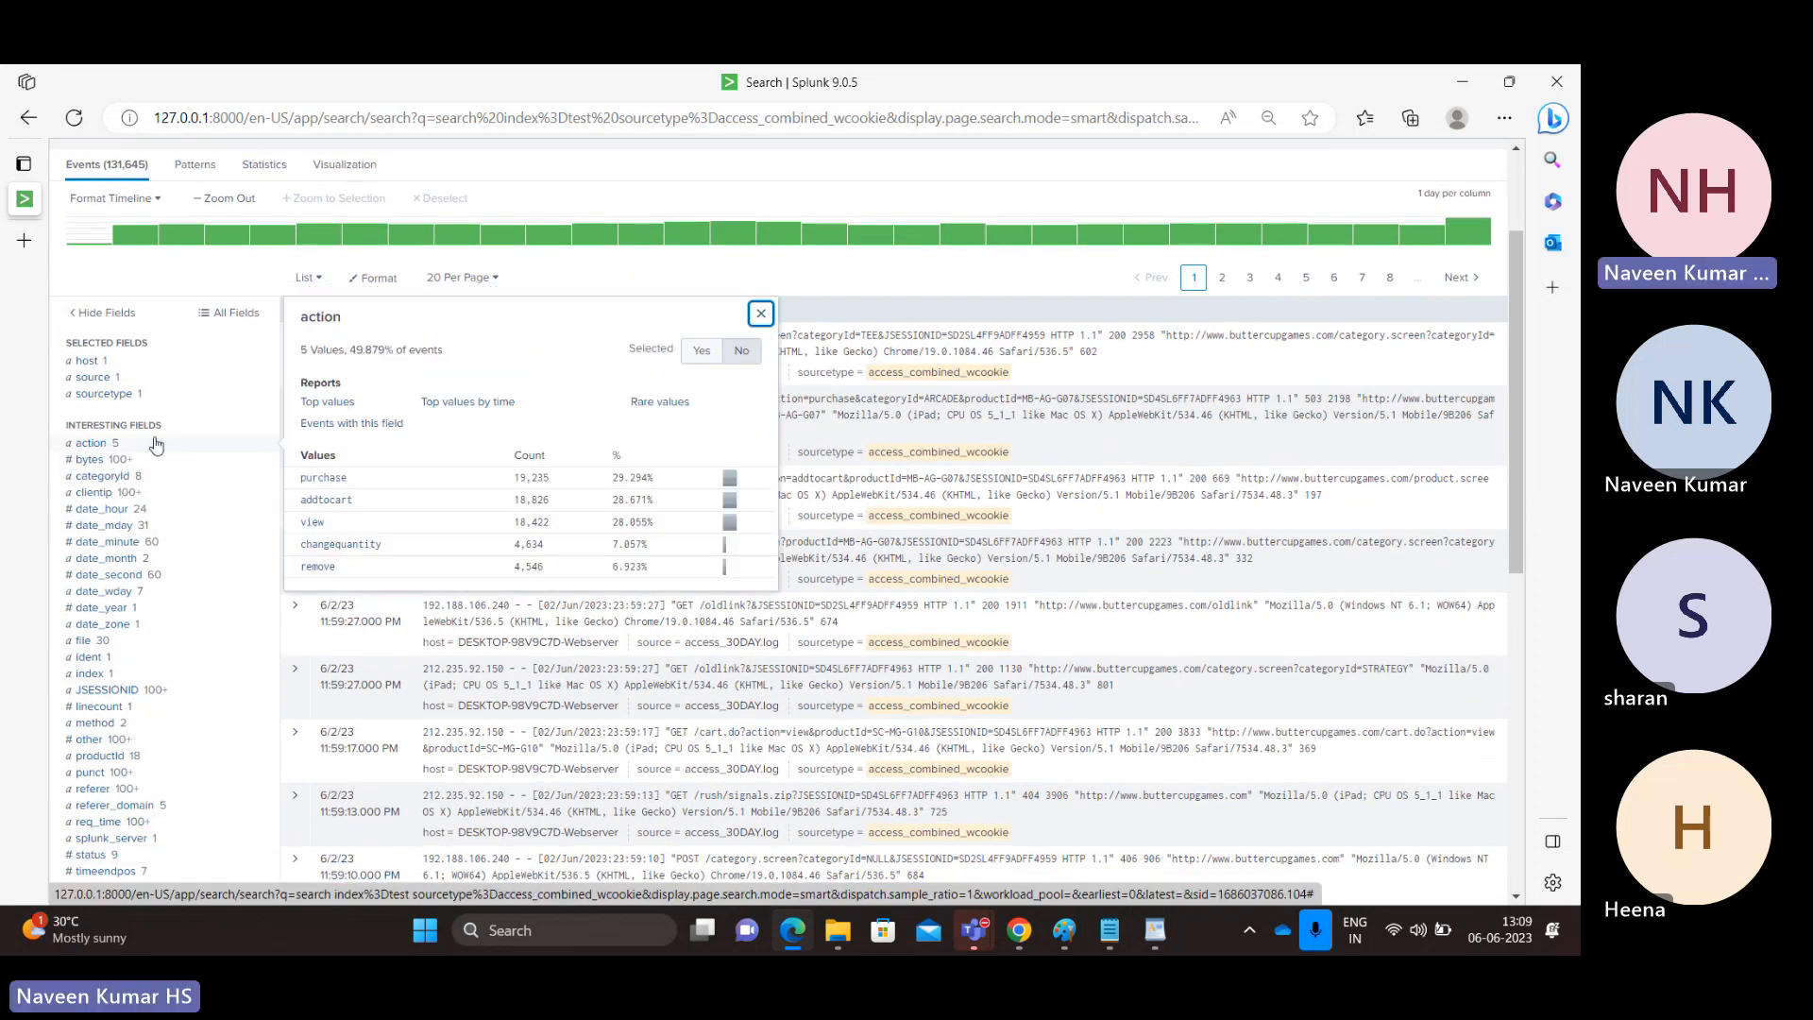
{"action": "left_click", "coordinate": [324, 478]}
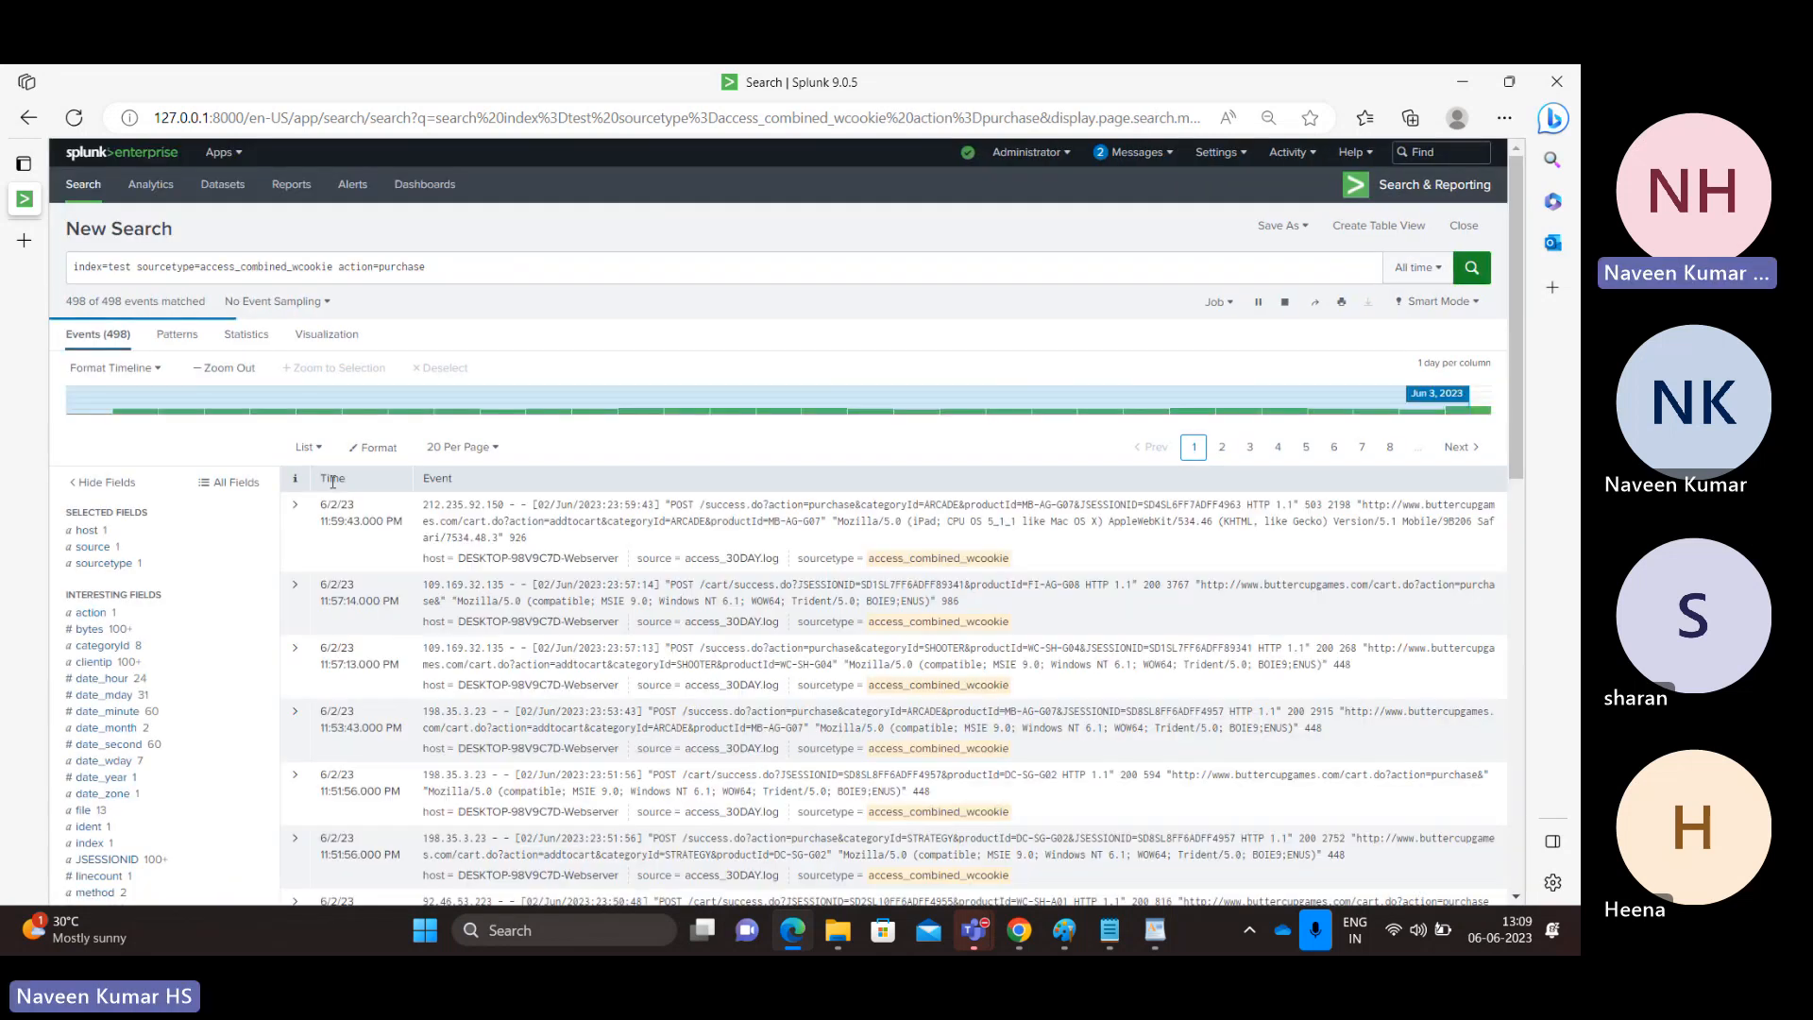
Append a pipe followed by the fields command to the purchase search string.
{"action": "left_click", "coordinate": [460, 275]}
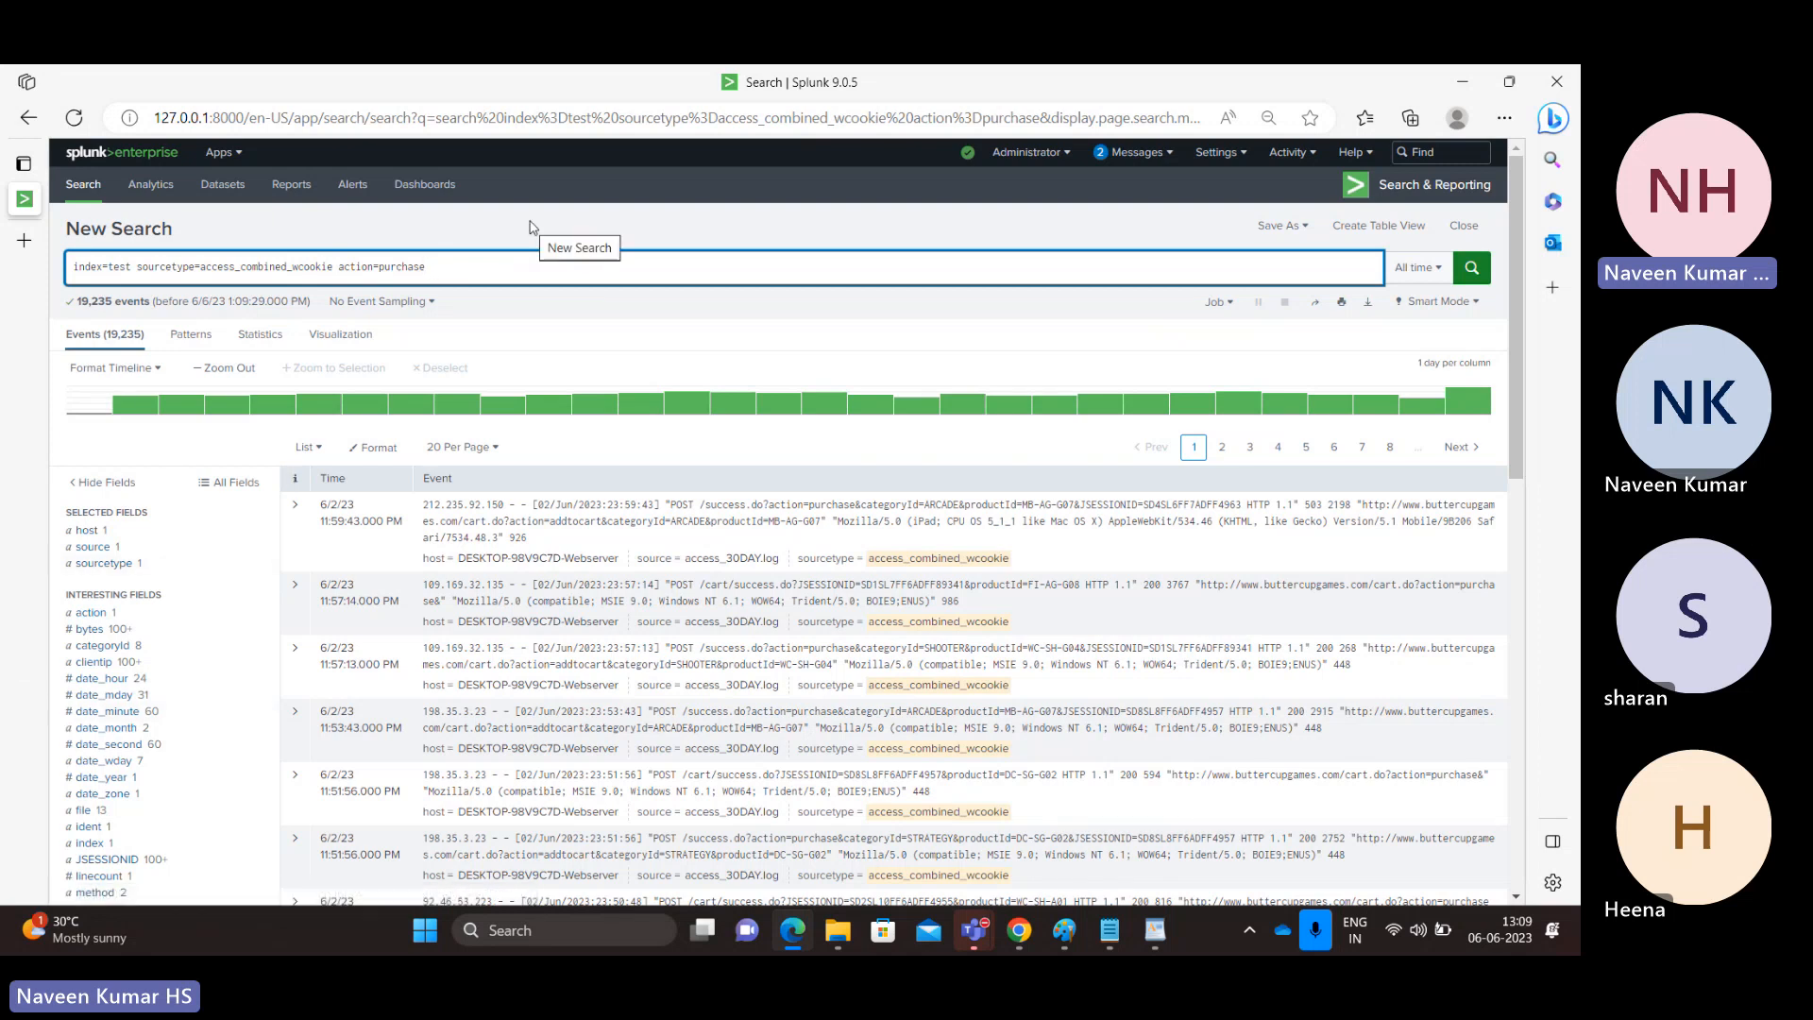
{"action": "type", "text": "|"}
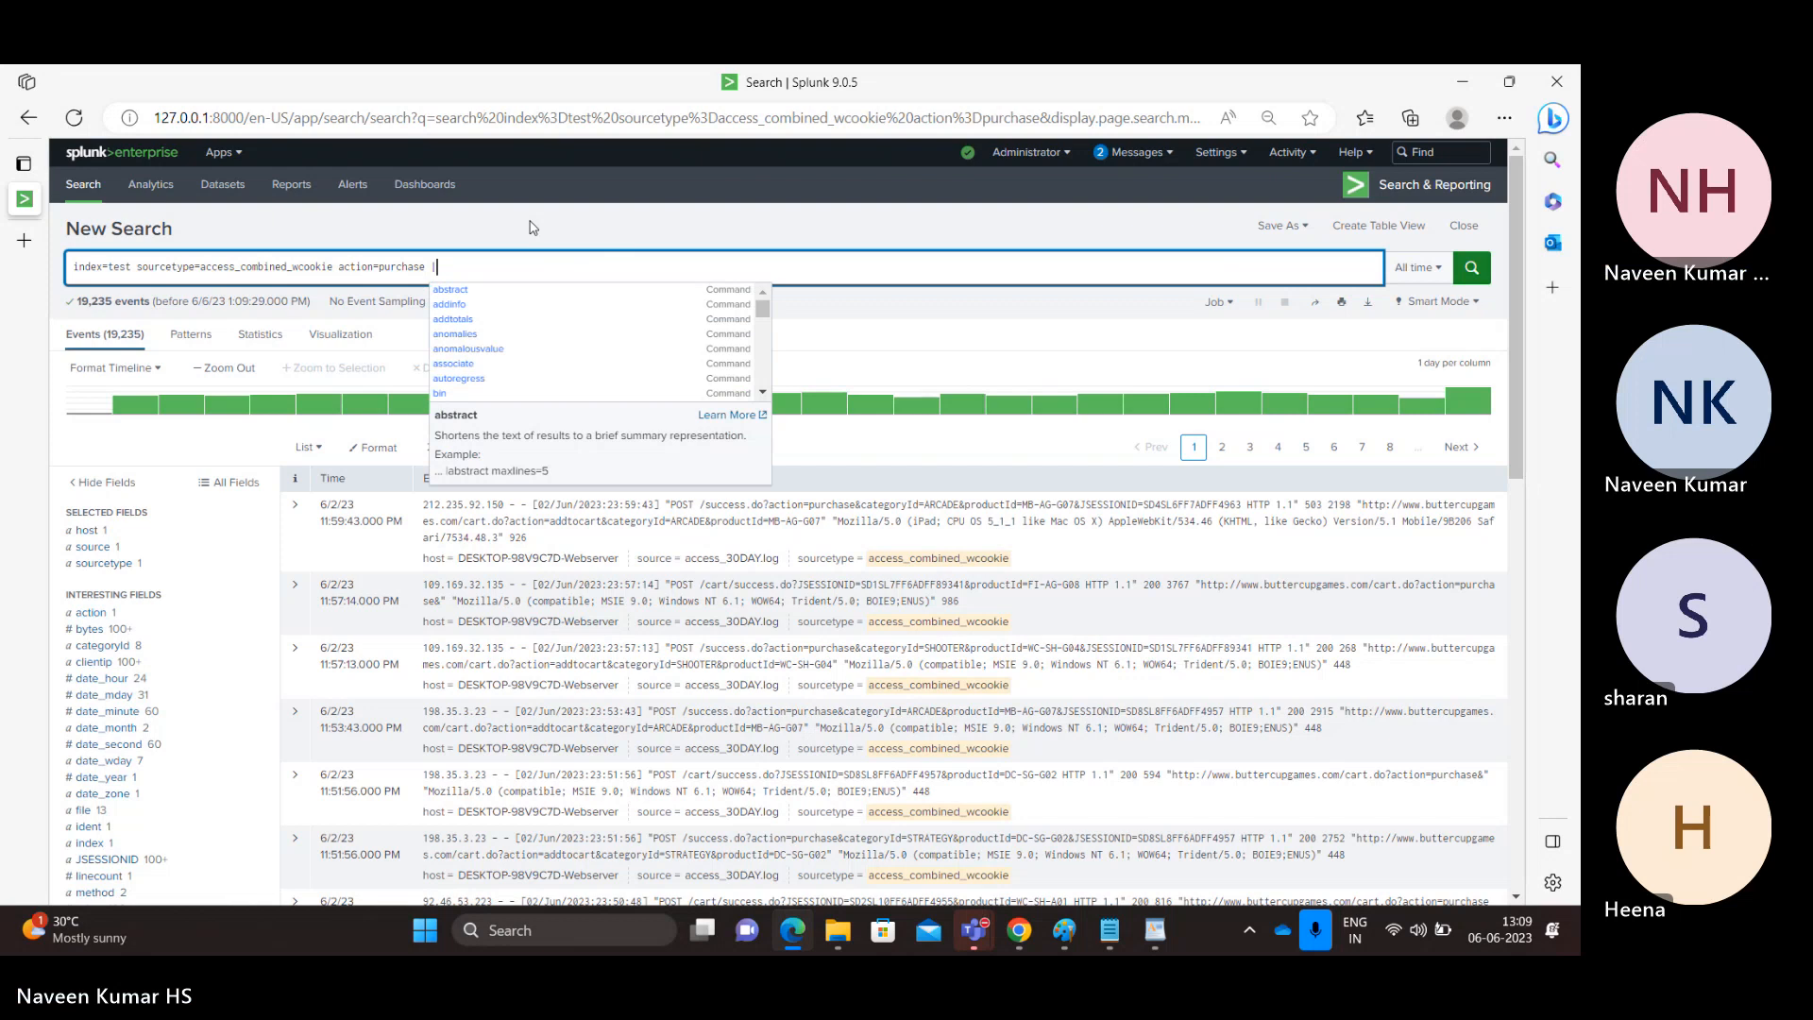
{"action": "key", "text": "BackSpace"}
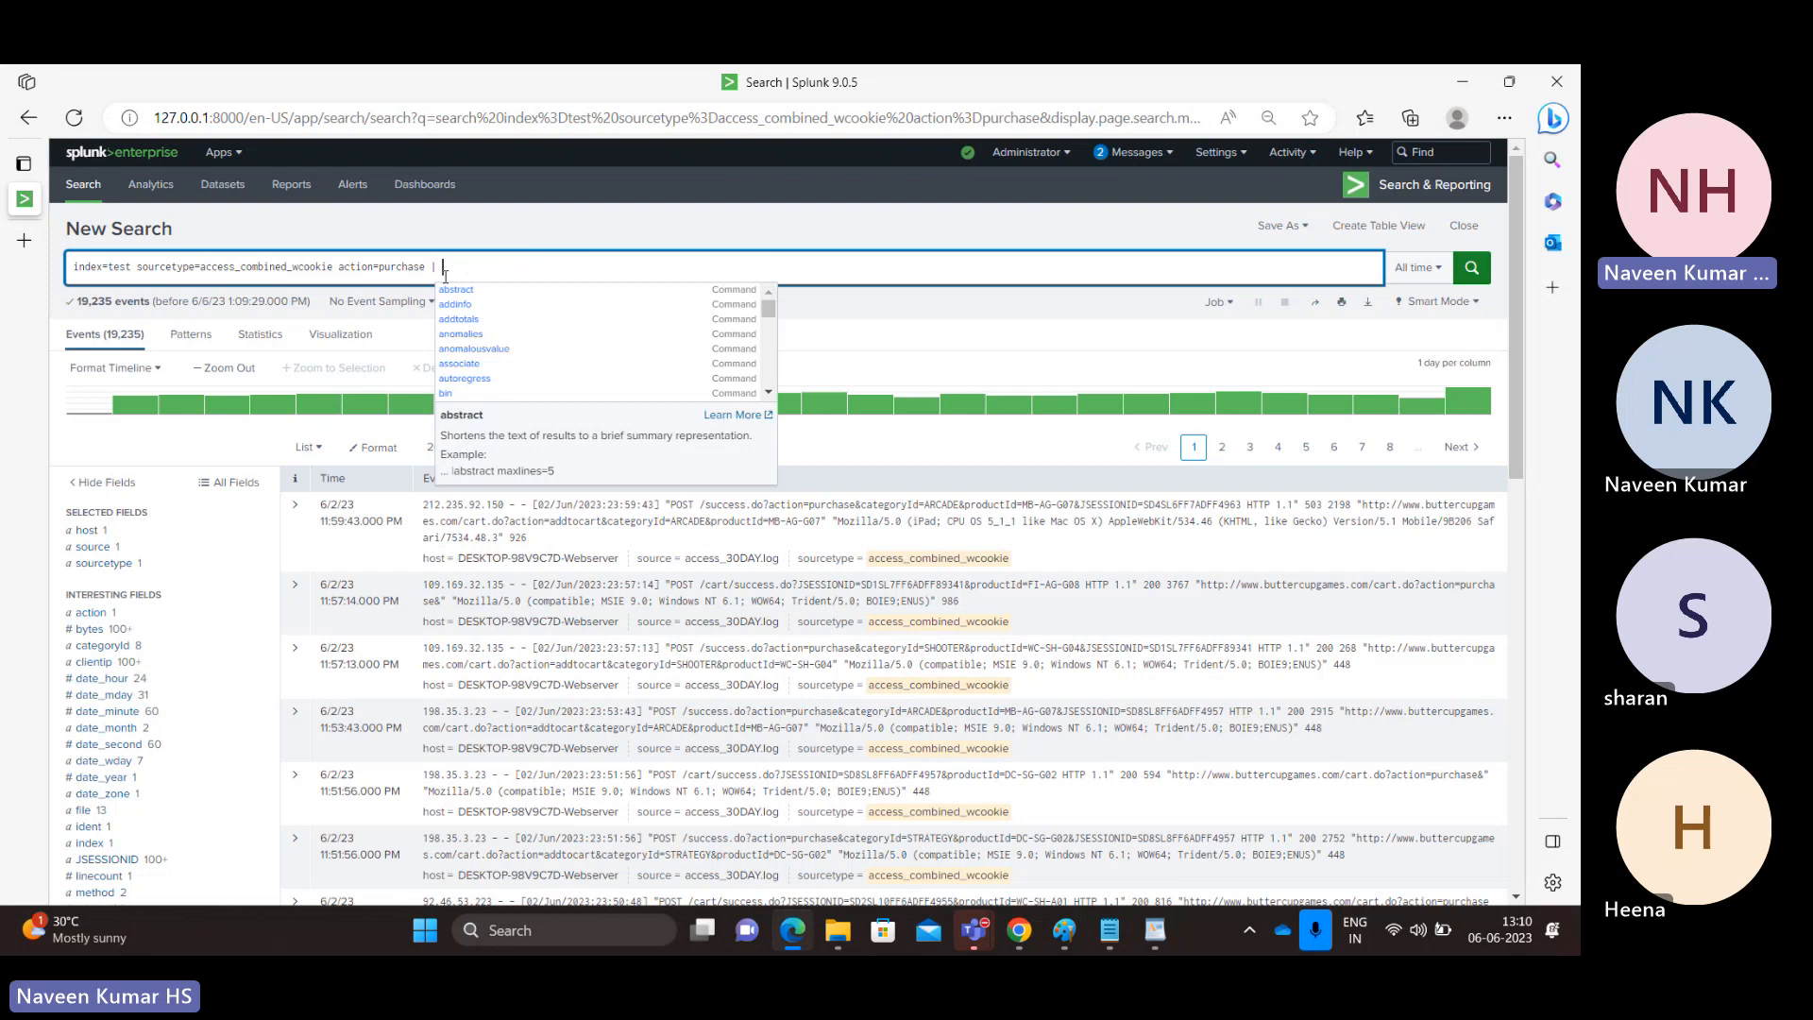
{"action": "key", "text": "BackSpace"}
{"action": "key", "text": "BackSpace"}
{"action": "type", "text": "| fields"}
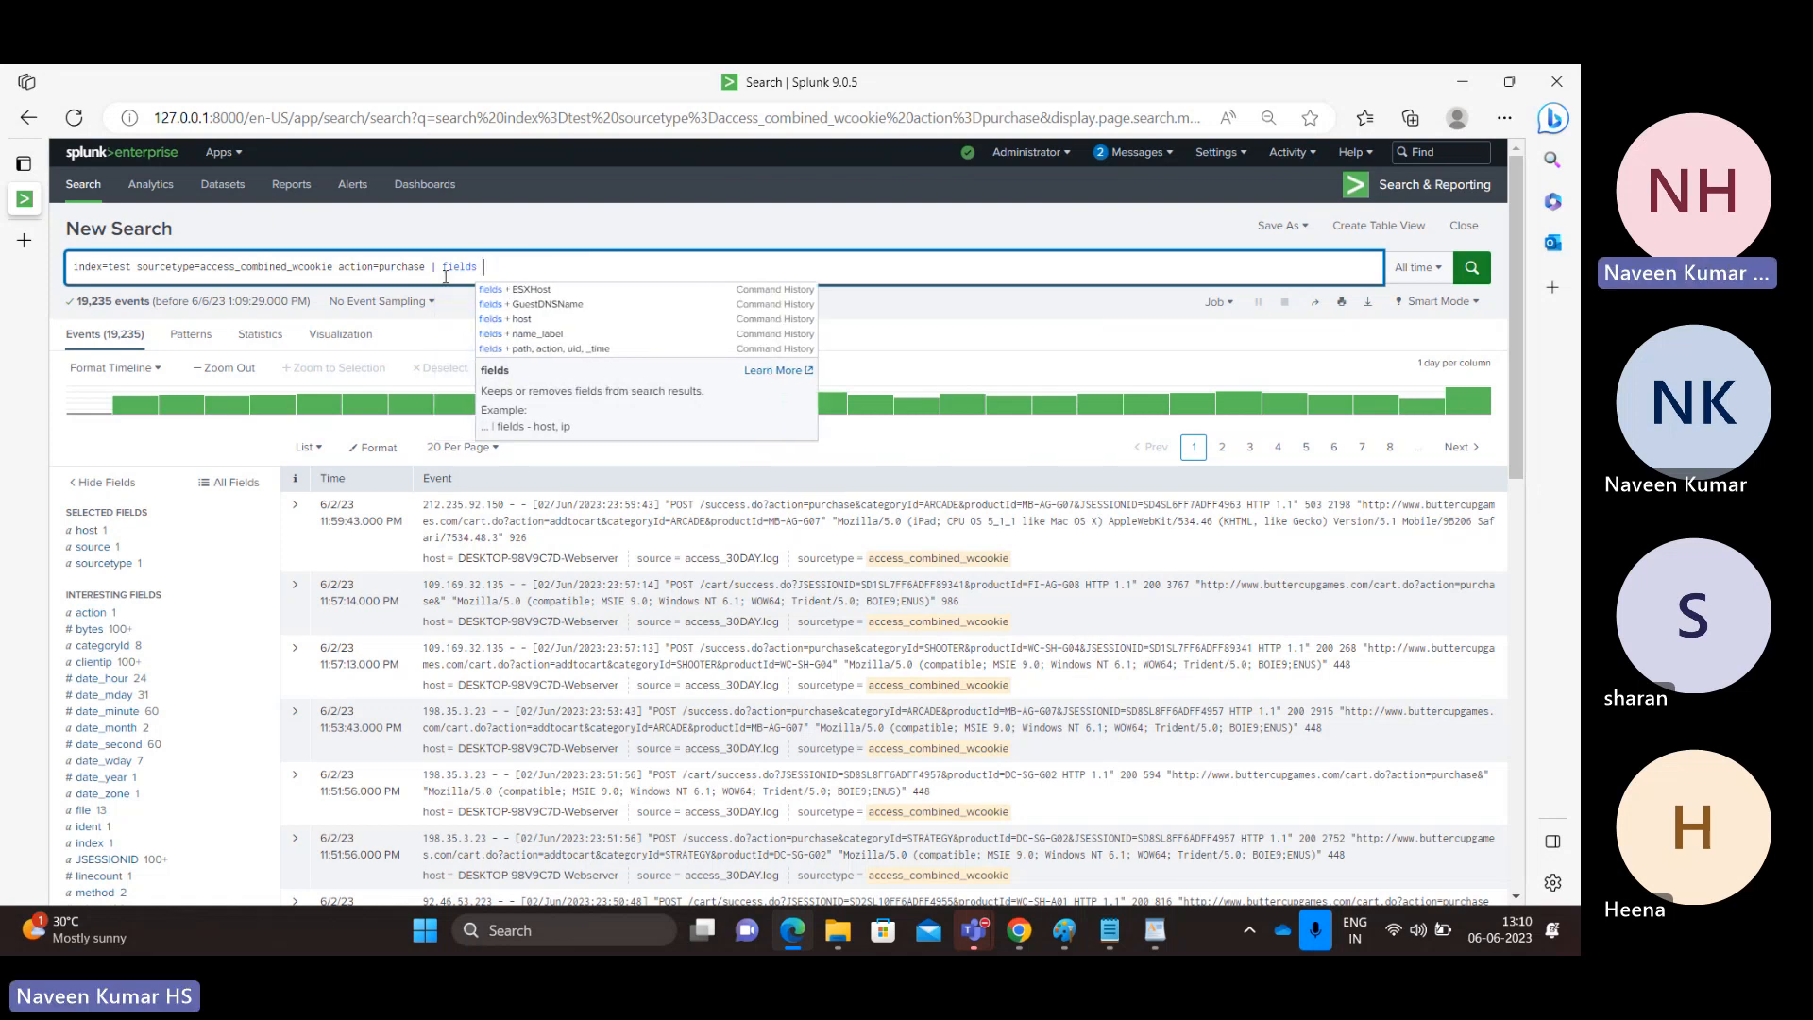
{"action": "double_click", "coordinate": [461, 267]}
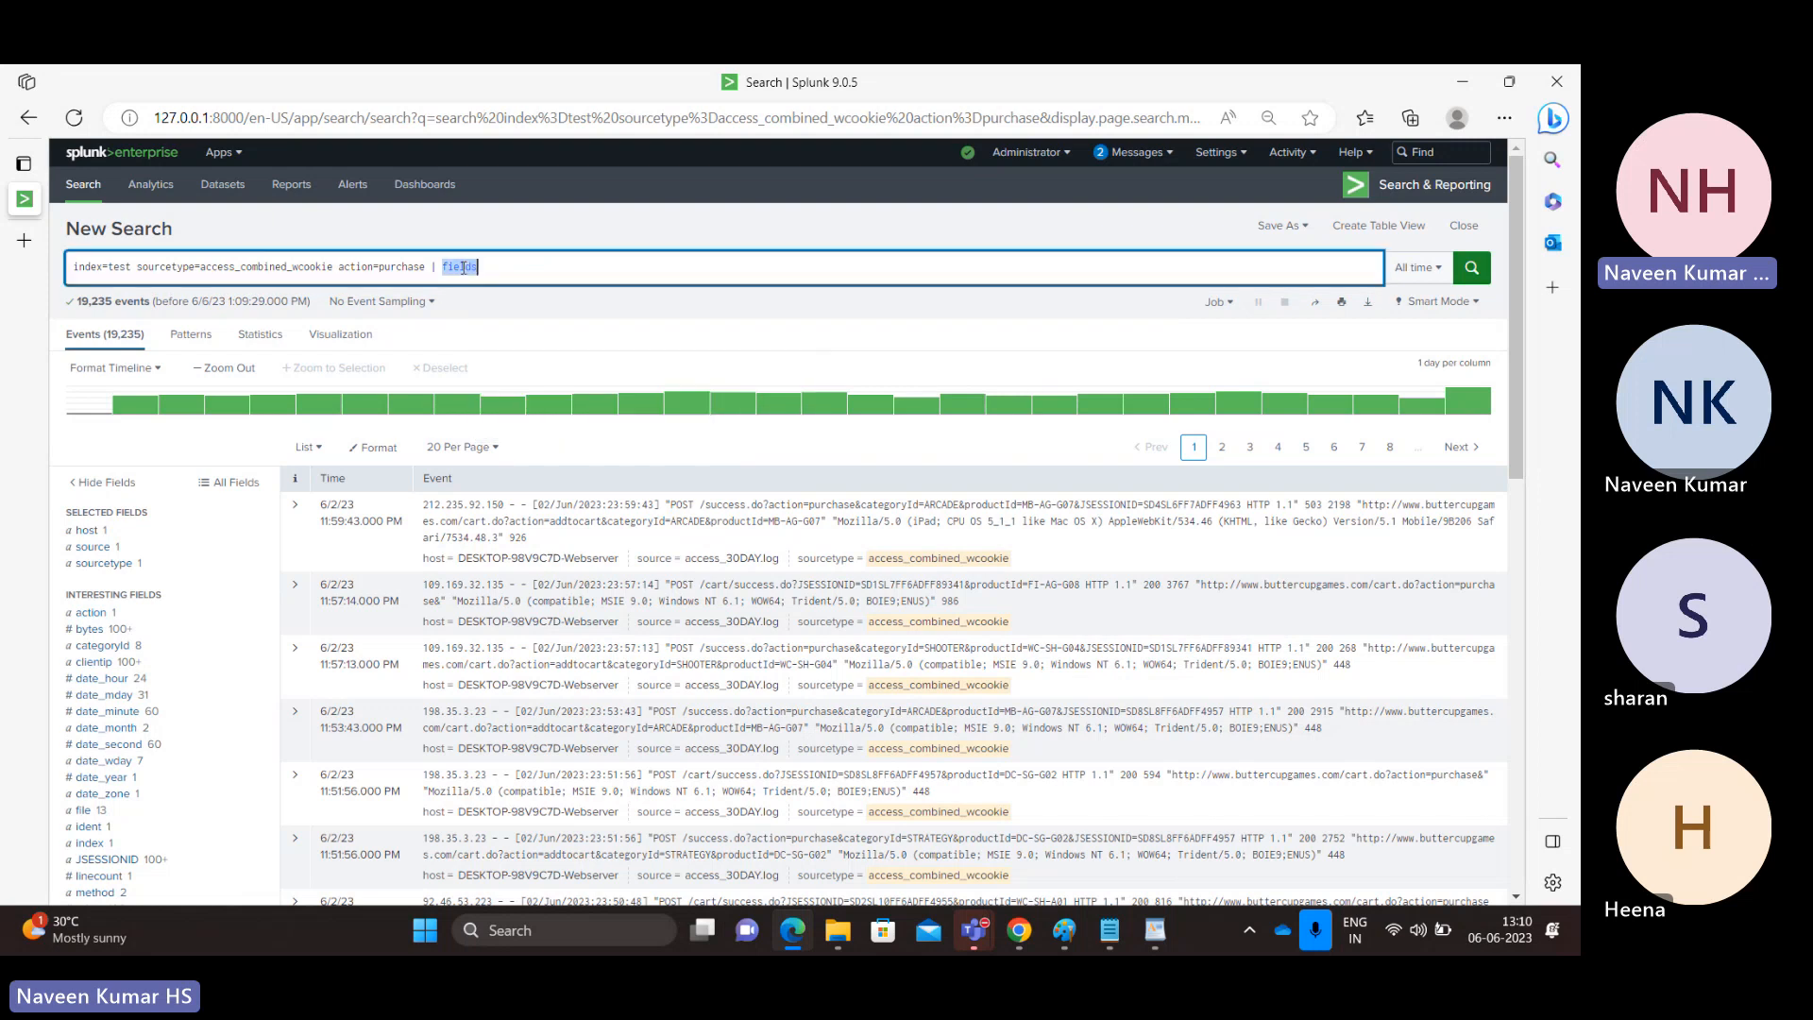
List host, action, categoryId and clientip, separated by commas, as the arguments of the fields command.
{"action": "left_click", "coordinate": [492, 273]}
{"action": "type", "text": "host,"}
{"action": "type", "text": "action,"}
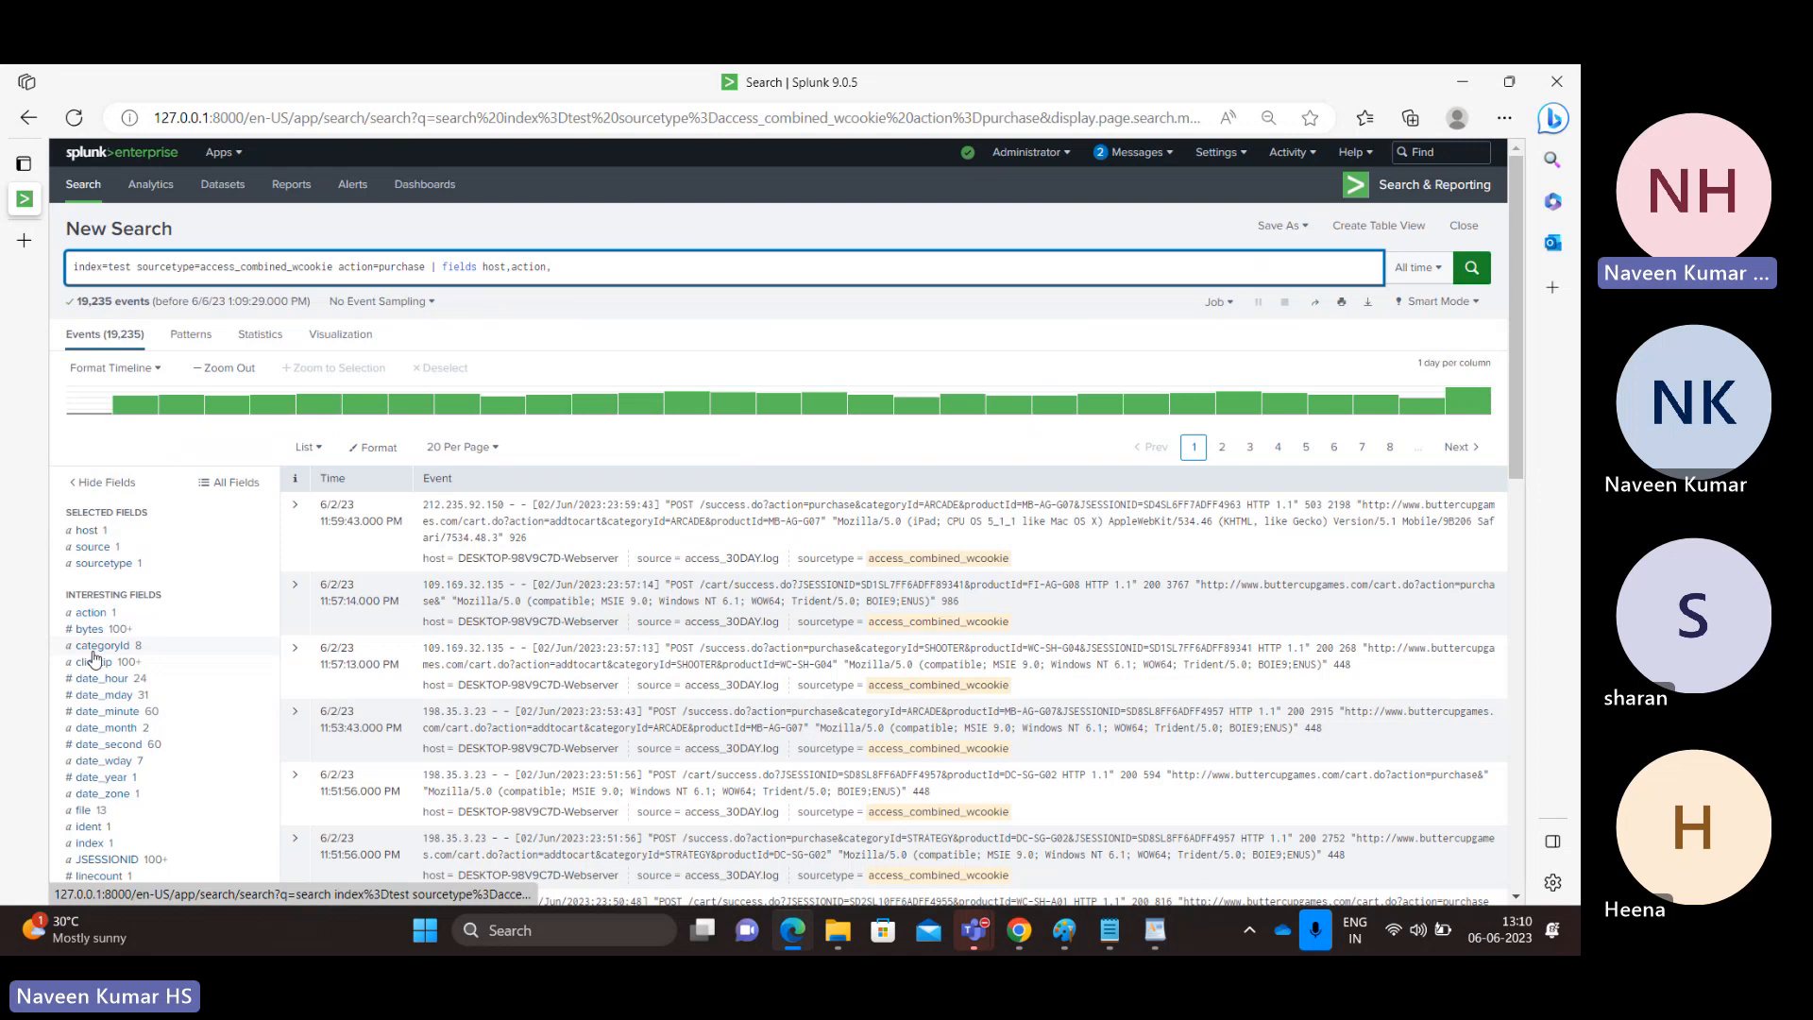
{"action": "type", "text": "cat"}
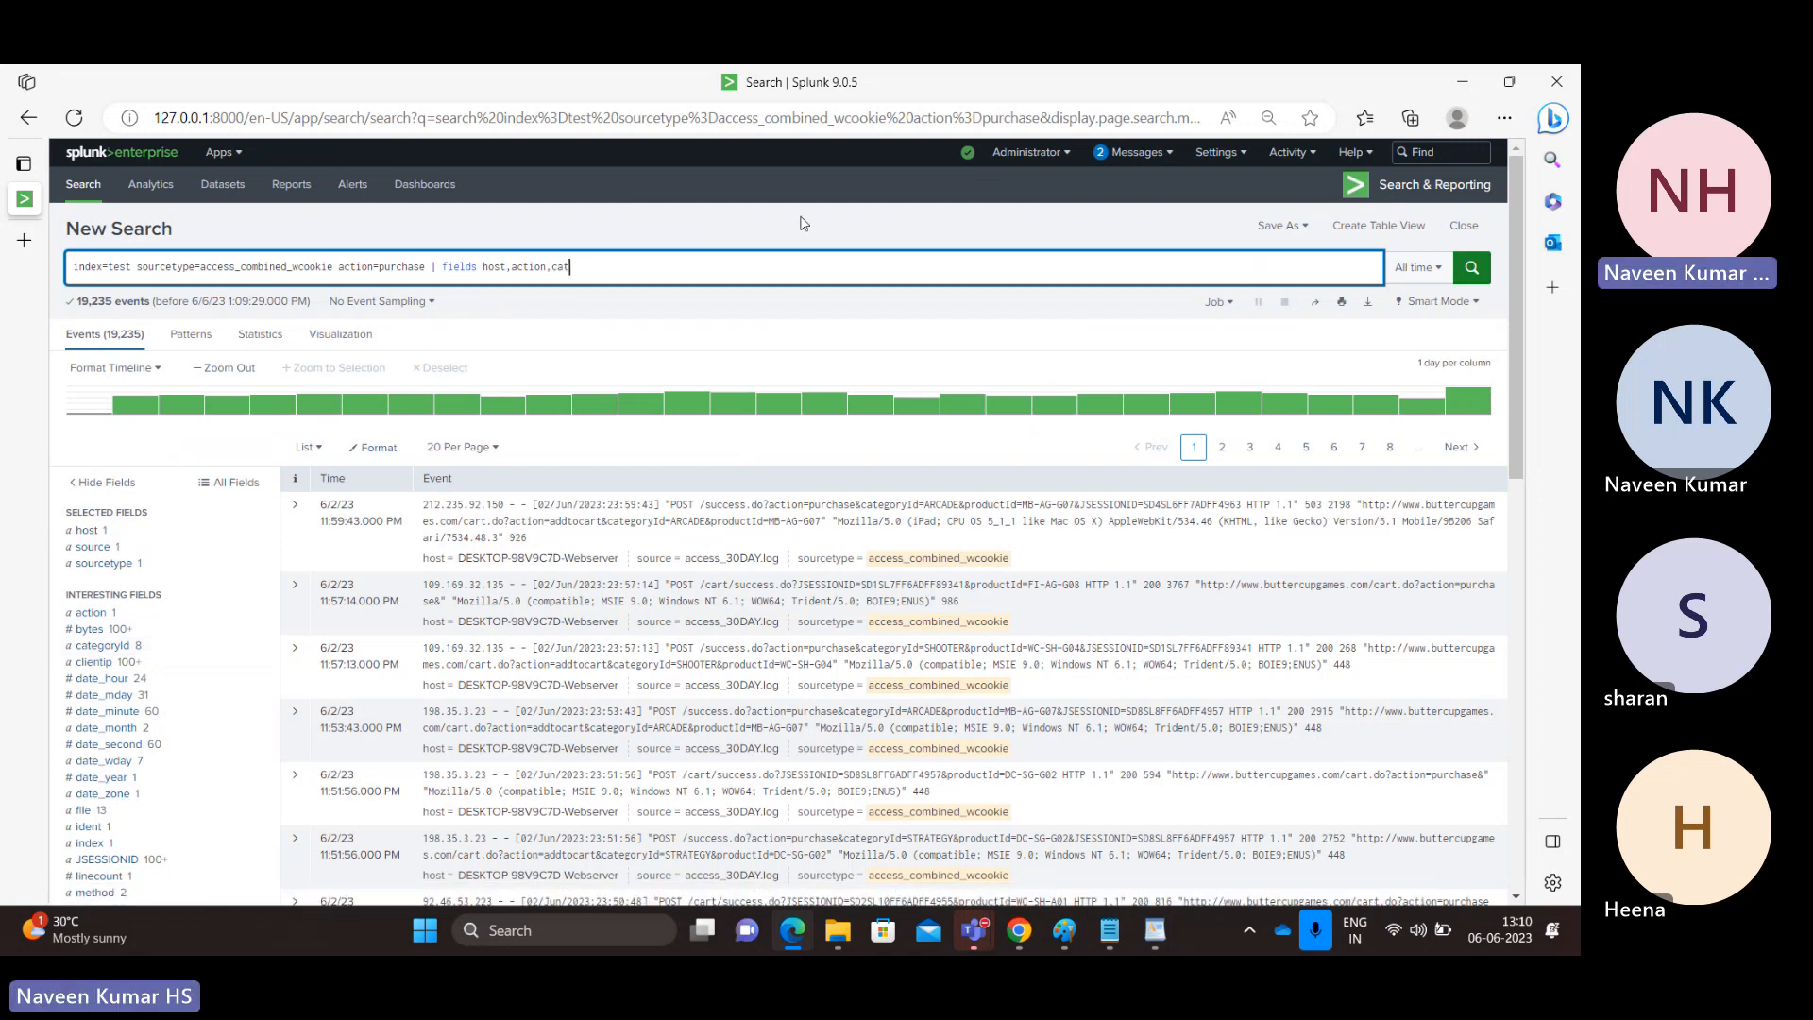
{"action": "type", "text": "egoryId,"}
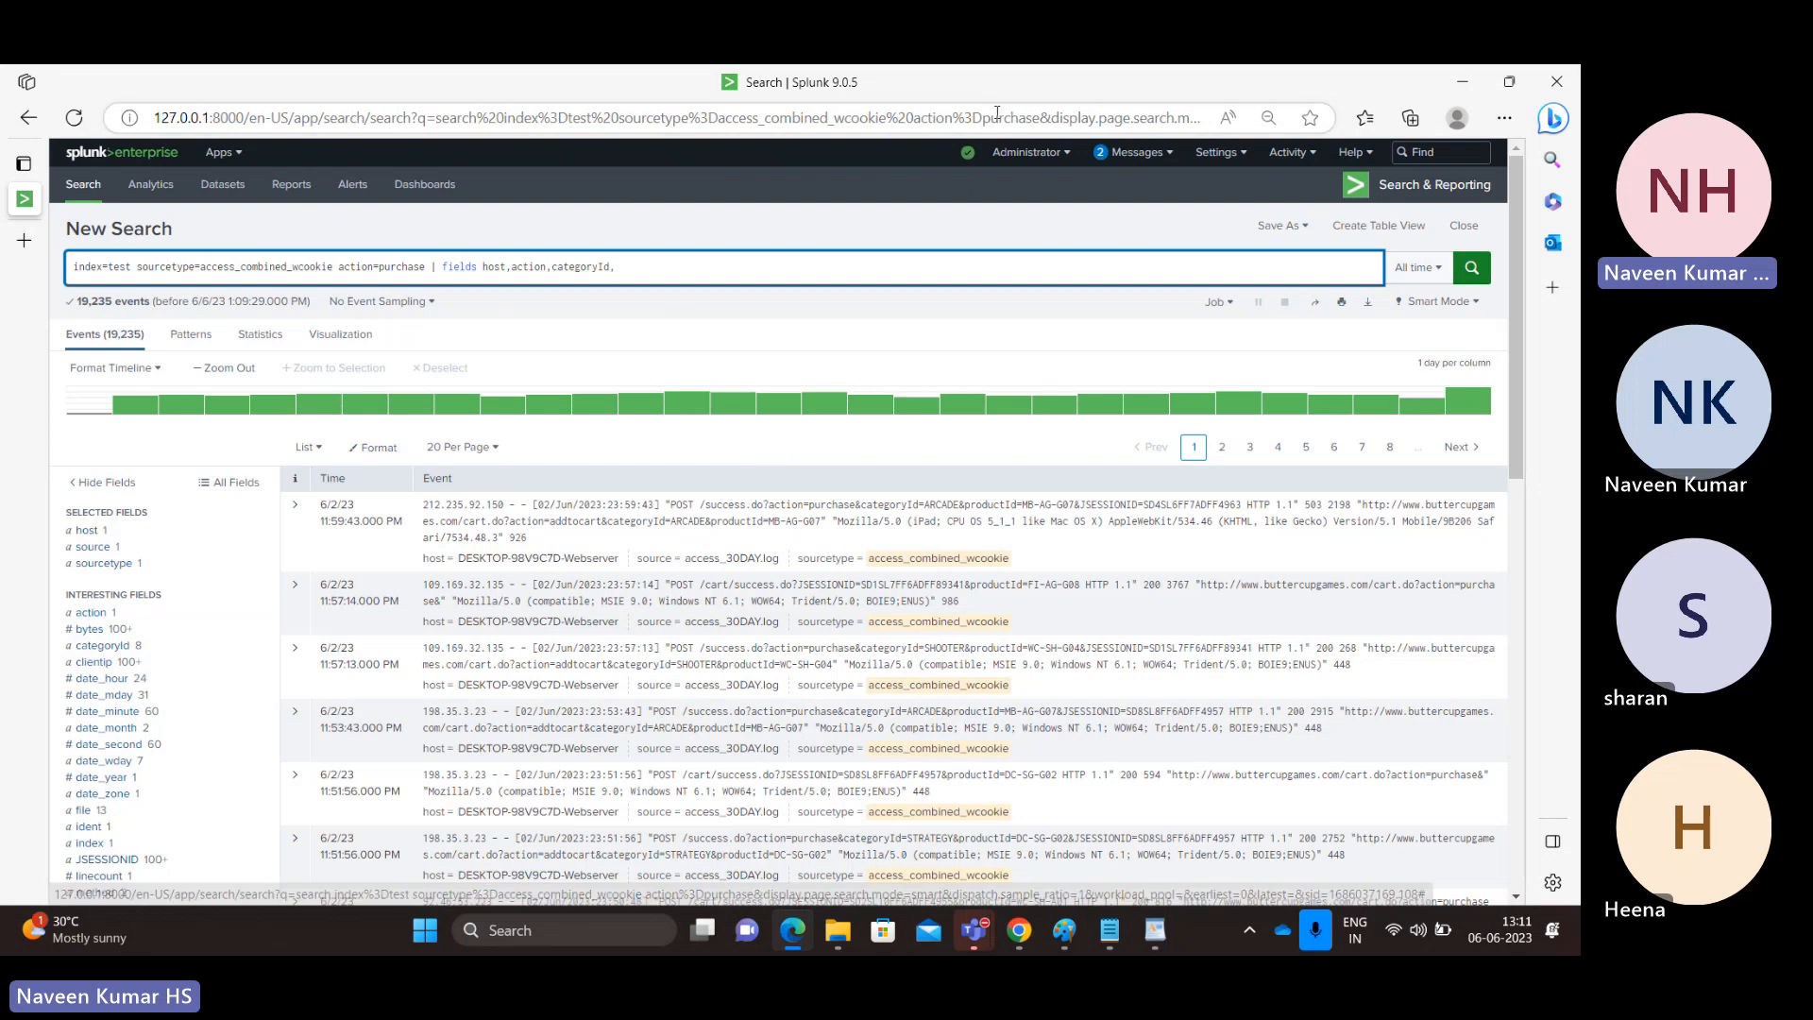
{"action": "type", "text": "client"}
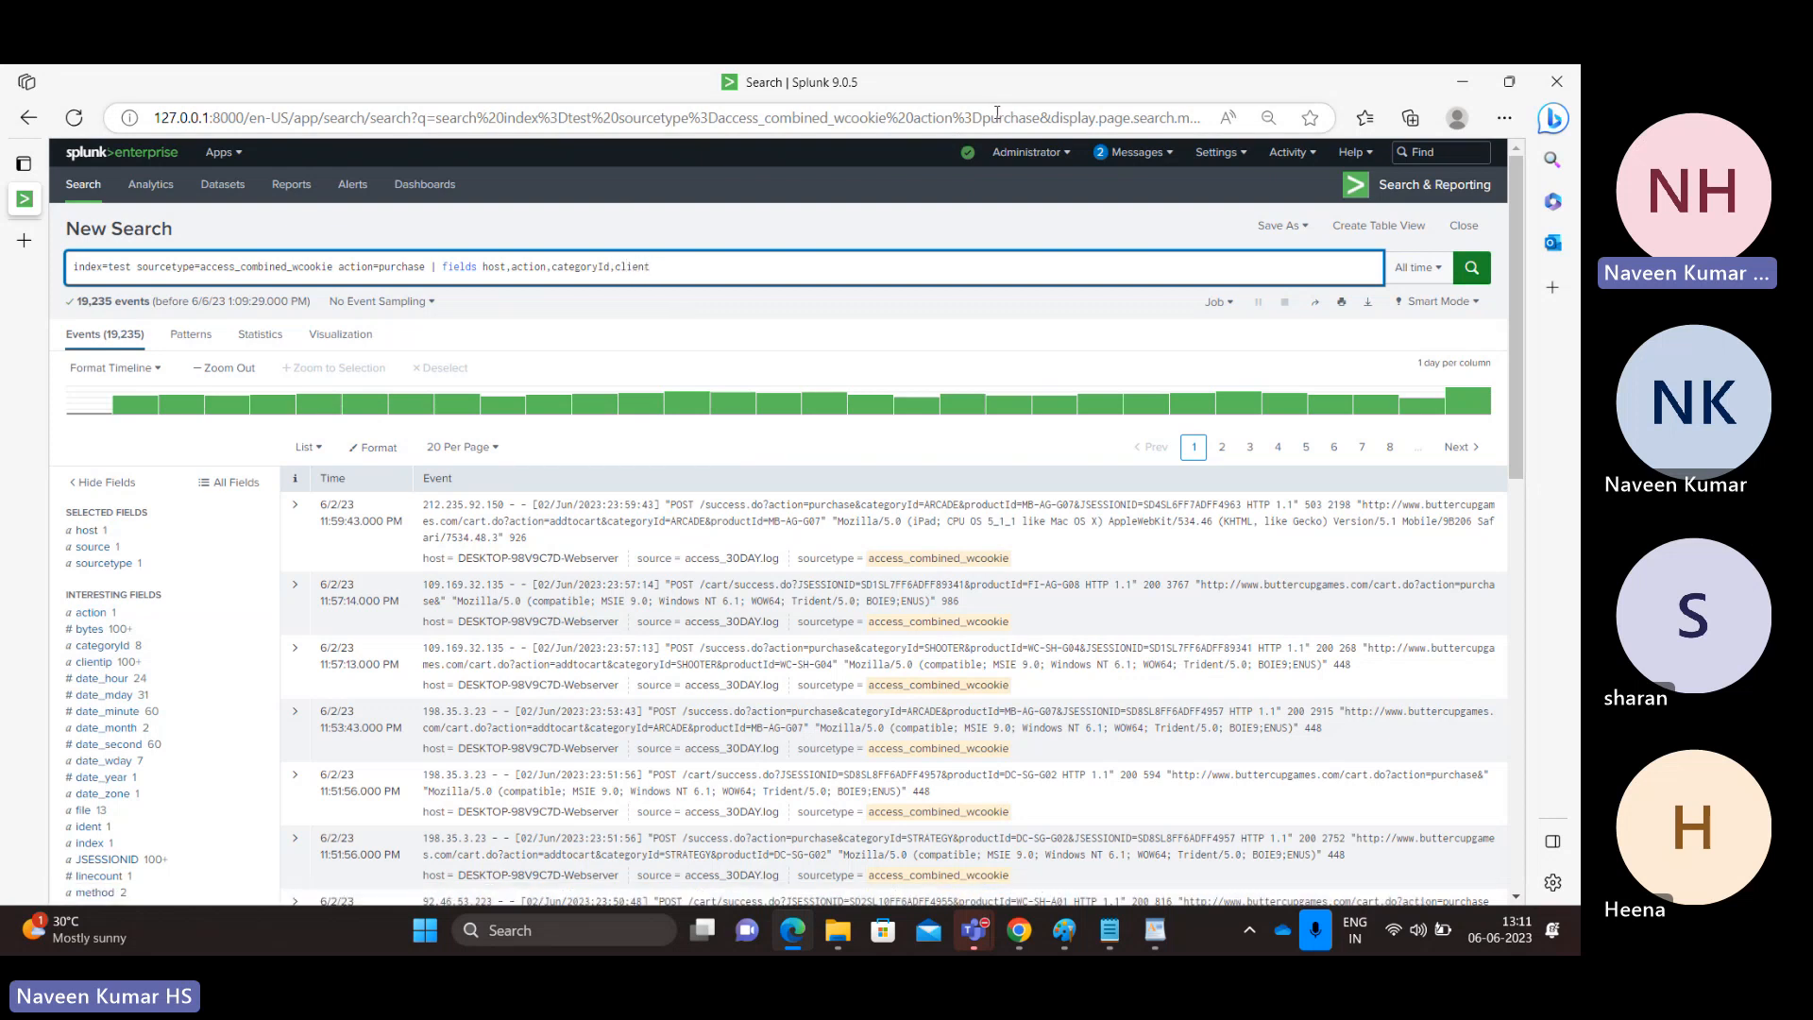
{"action": "type", "text": "ip"}
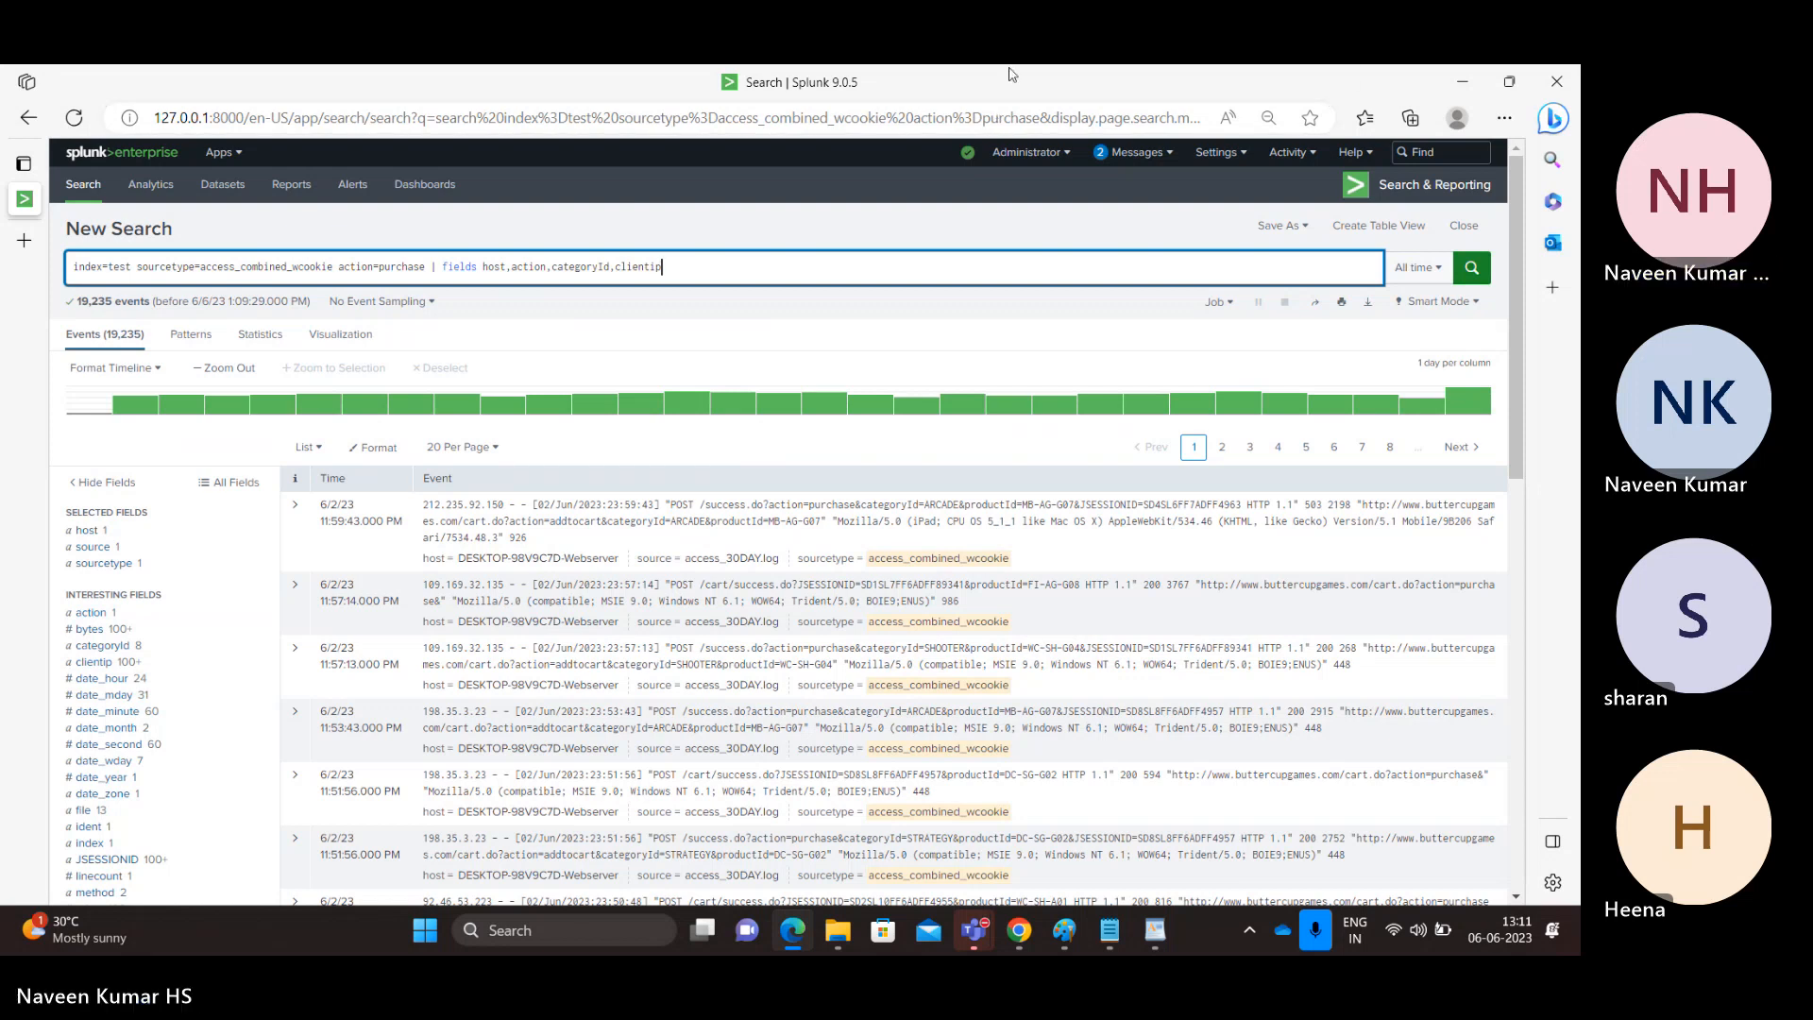
Run the purchase search with its output limited to the four listed fields.
{"action": "double_click", "coordinate": [494, 268]}
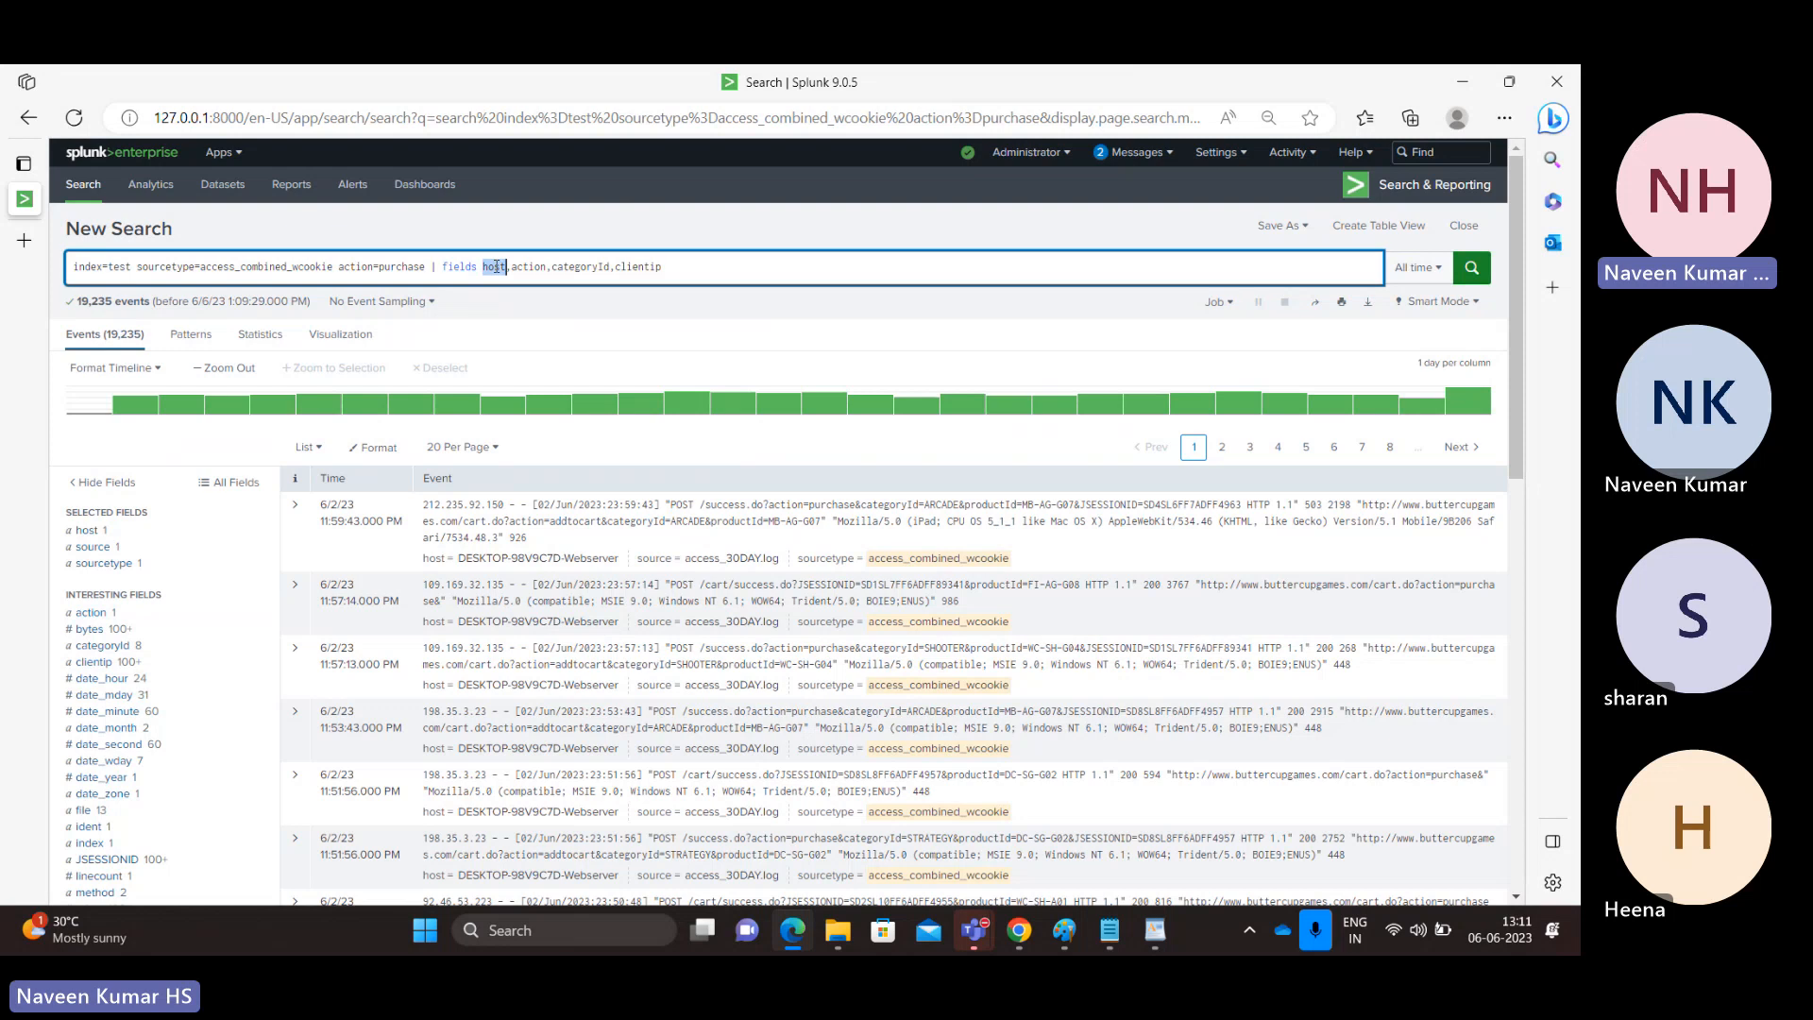
{"action": "left_click", "coordinate": [483, 268]}
{"action": "left_click_drag", "start_coordinate": [486, 269], "coordinate": [490, 269]}
{"action": "key", "text": "shift+Right"}
{"action": "key", "text": "shift+Right"}
{"action": "key", "text": "shift+Right"}
{"action": "key", "text": "shift+Right"}
{"action": "key", "text": "shift+Right"}
{"action": "key", "text": "shift+Right"}
{"action": "key", "text": "shift+Right"}
{"action": "key", "text": "shift+Right"}
{"action": "key", "text": "shift+Right"}
{"action": "key", "text": "shift+Right"}
{"action": "key", "text": "shift+Right"}
{"action": "key", "text": "shift+Right"}
{"action": "key", "text": "shift+Right"}
{"action": "key", "text": "shift+Right"}
{"action": "key", "text": "shift+Right"}
{"action": "key", "text": "shift+Right"}
{"action": "key", "text": "shift+Right"}
{"action": "key", "text": "shift+Right"}
{"action": "key", "text": "shift+Right"}
{"action": "key", "text": "shift+Right"}
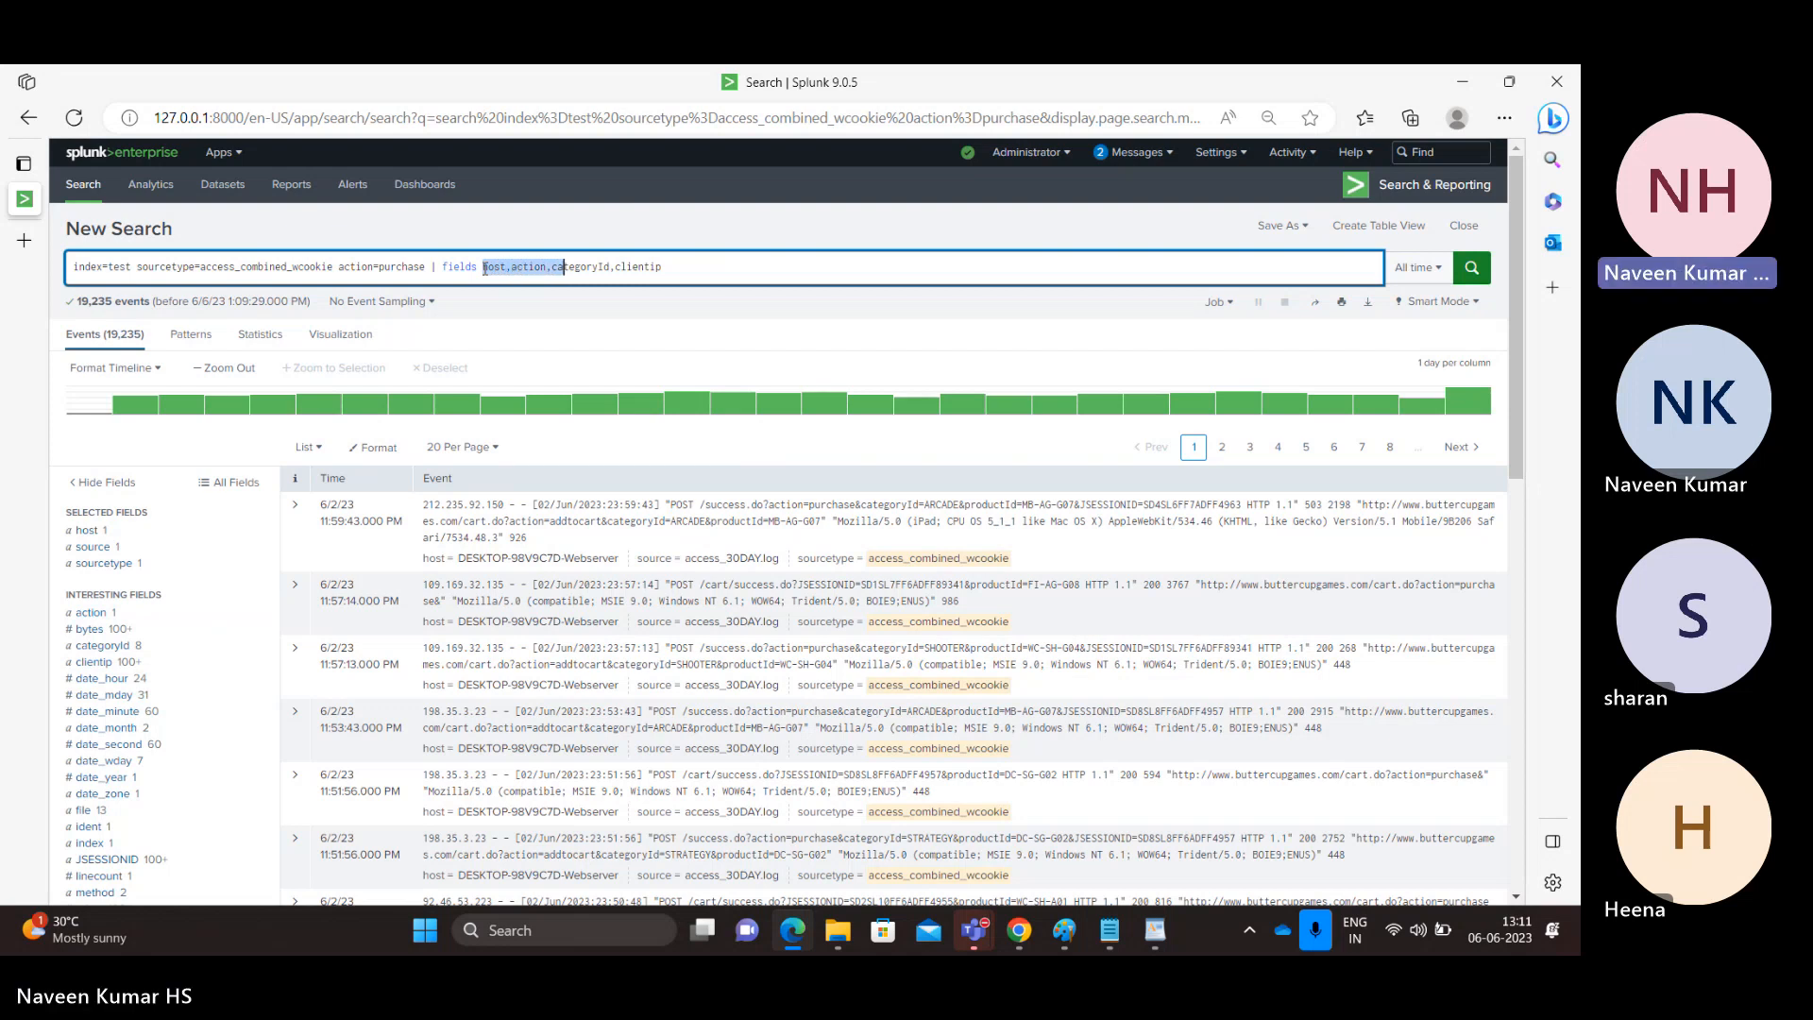
{"action": "key", "text": "shift+Right"}
{"action": "key", "text": "shift+Right"}
{"action": "key", "text": "shift+Right"}
{"action": "key", "text": "shift+Right"}
{"action": "key", "text": "shift+Right"}
{"action": "key", "text": "shift+Right"}
{"action": "key", "text": "shift+Right"}
{"action": "key", "text": "shift+Right"}
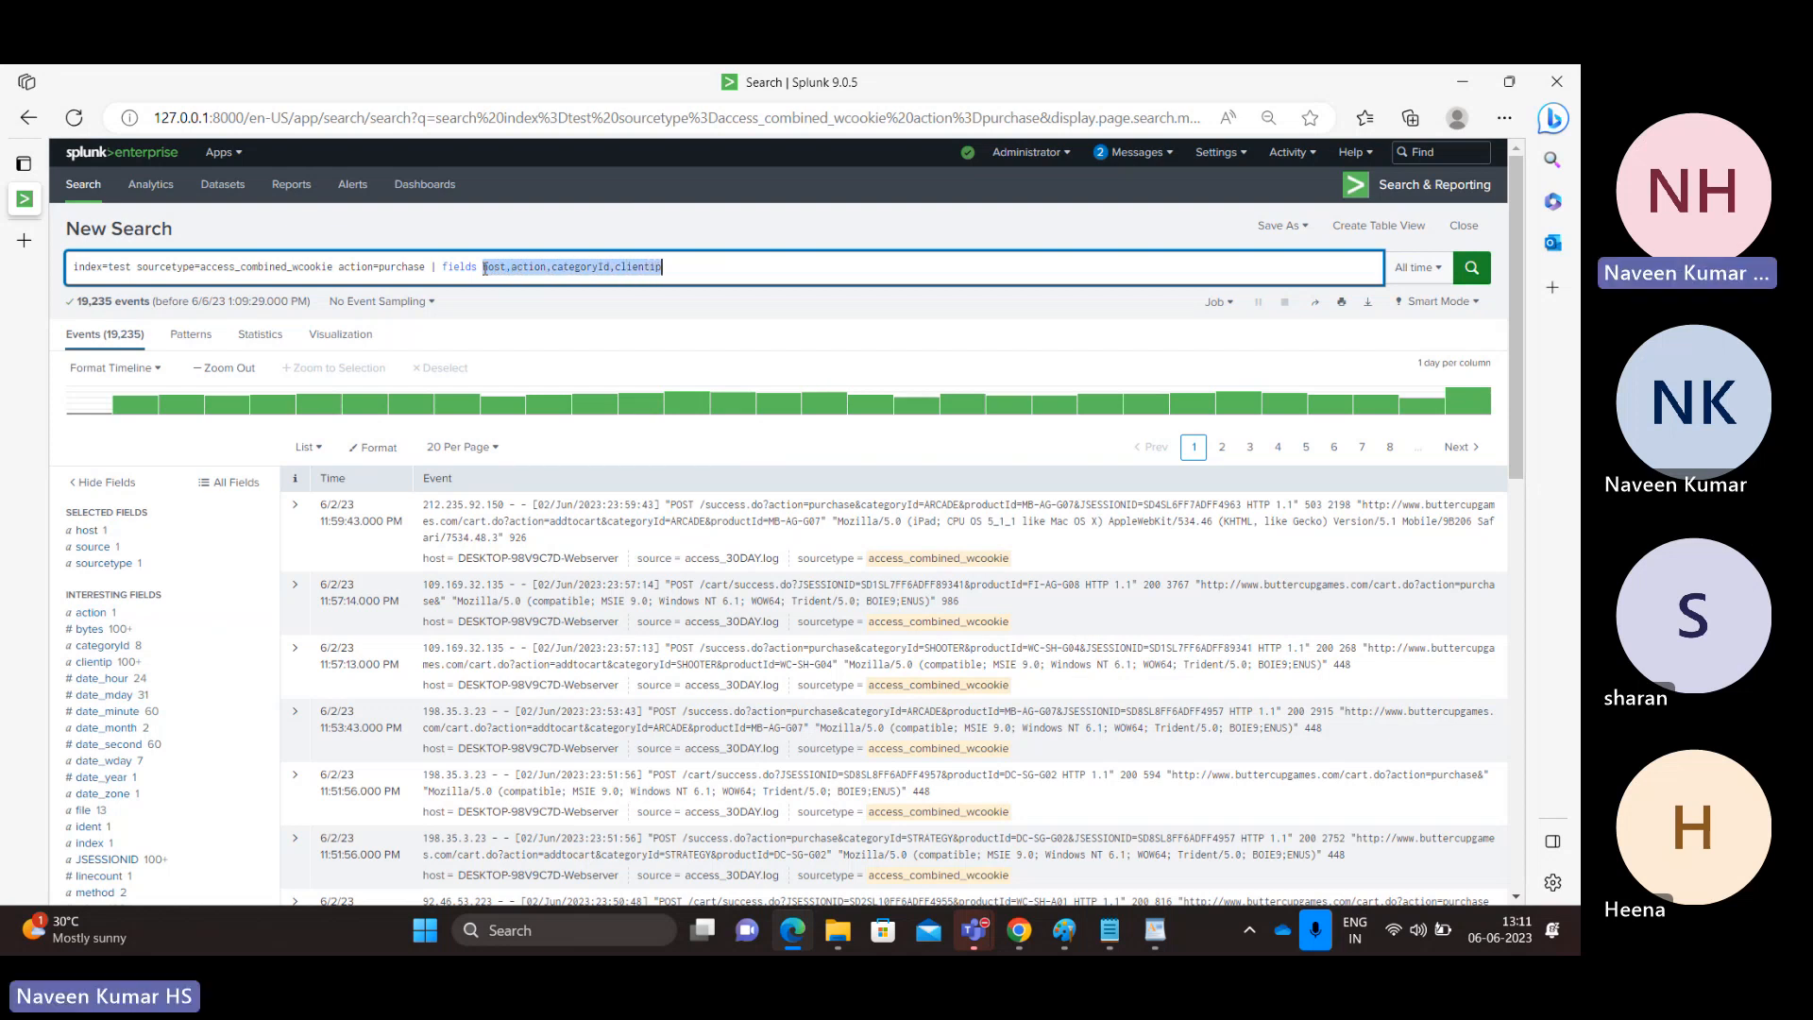
{"action": "left_click", "coordinate": [450, 268]}
{"action": "double_click", "coordinate": [450, 268]}
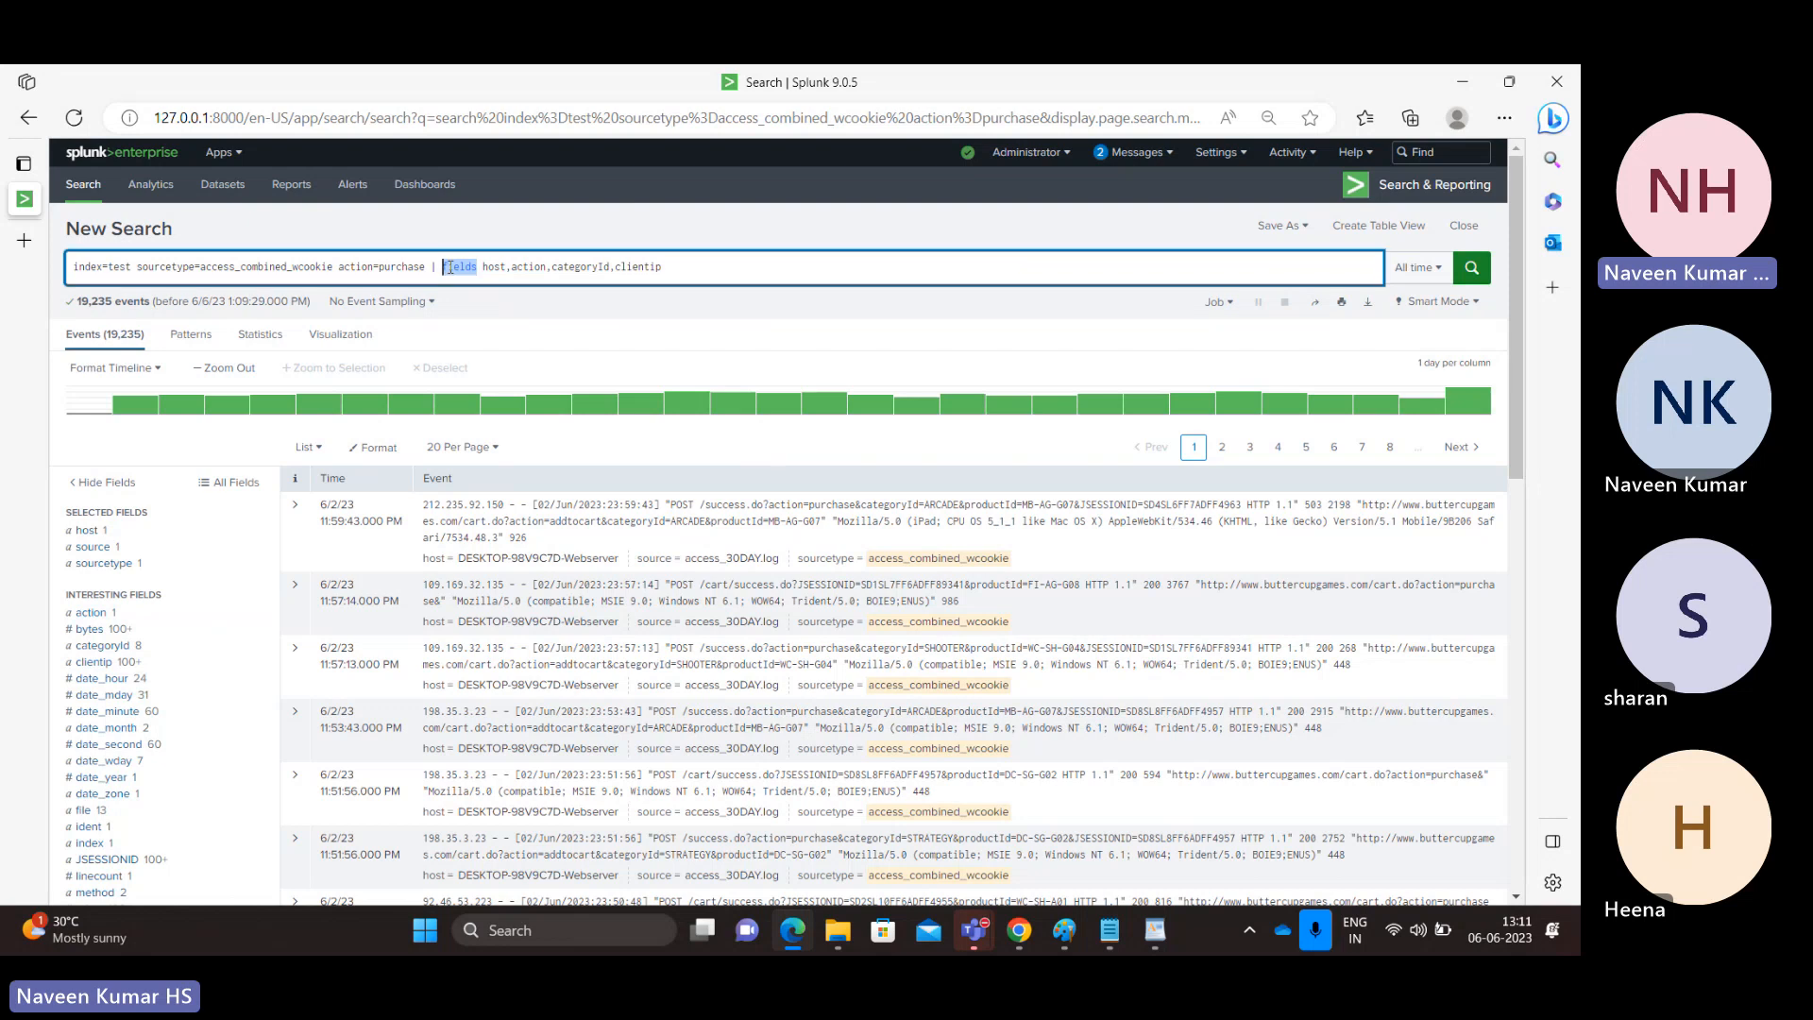
{"action": "key", "text": "Return"}
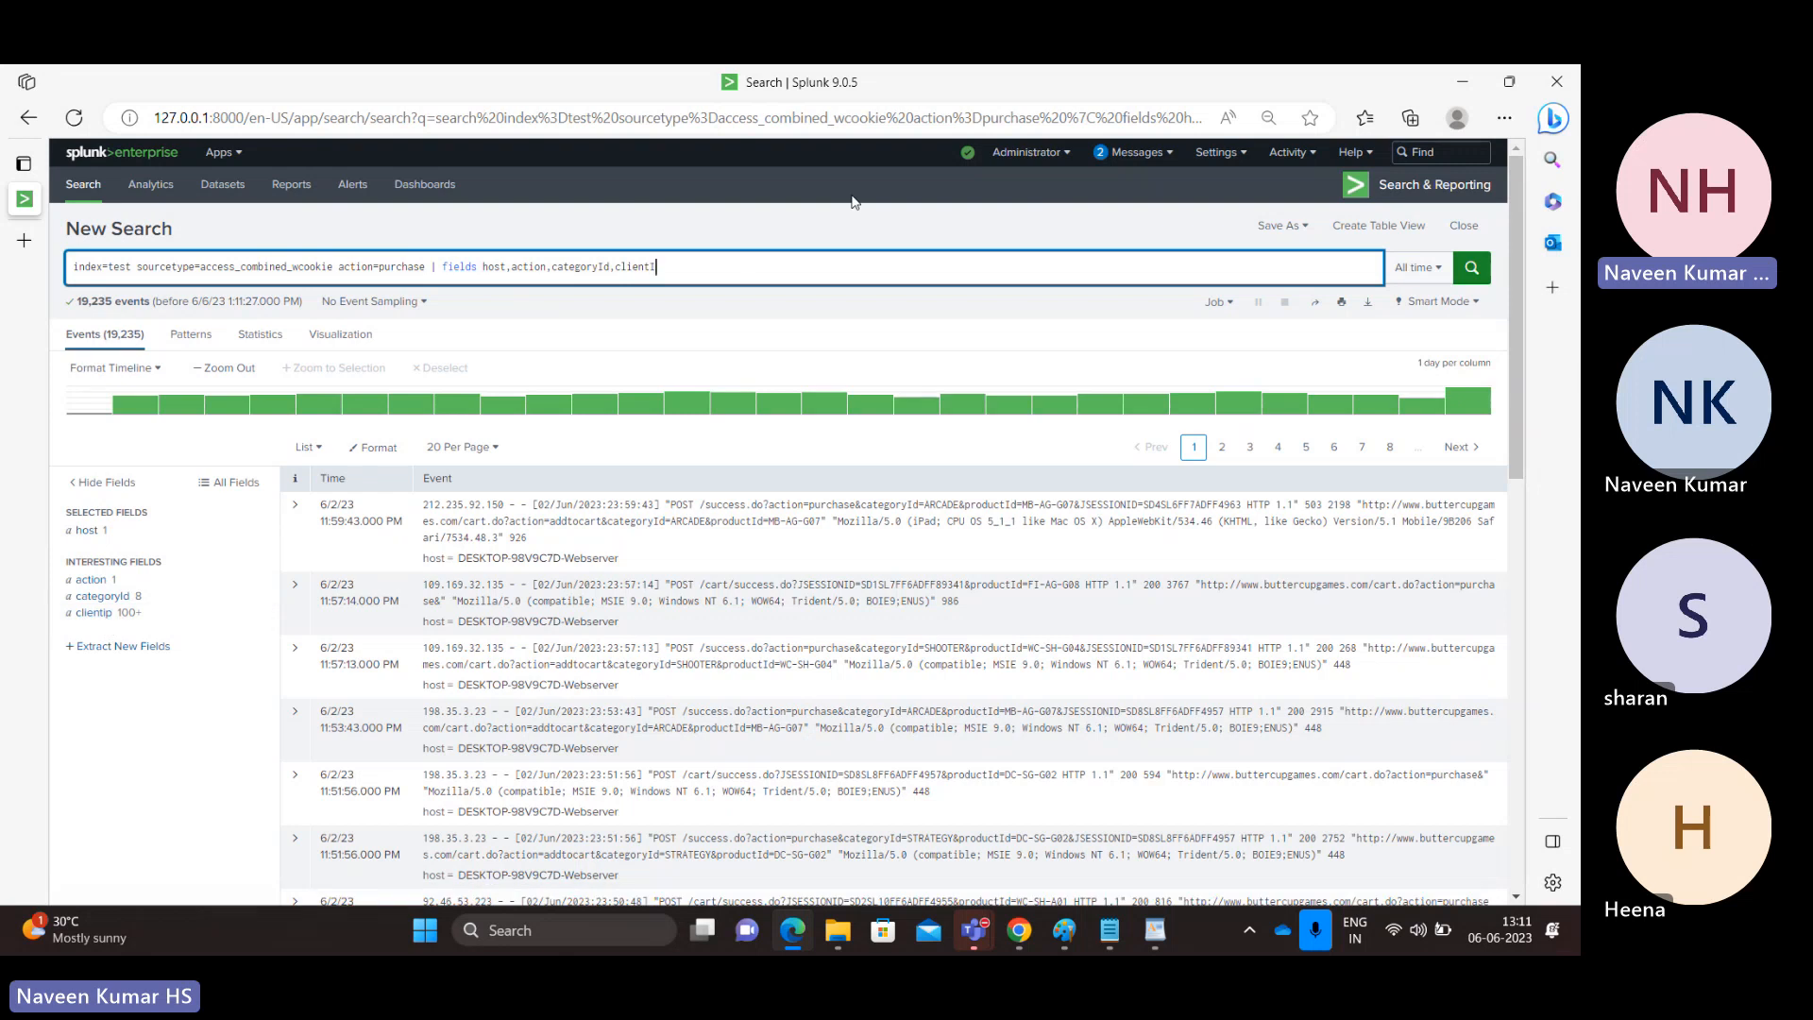
Try the search with the last field name spelled clientIP, and restore it to clientip and rerun.
{"action": "key", "text": "Return"}
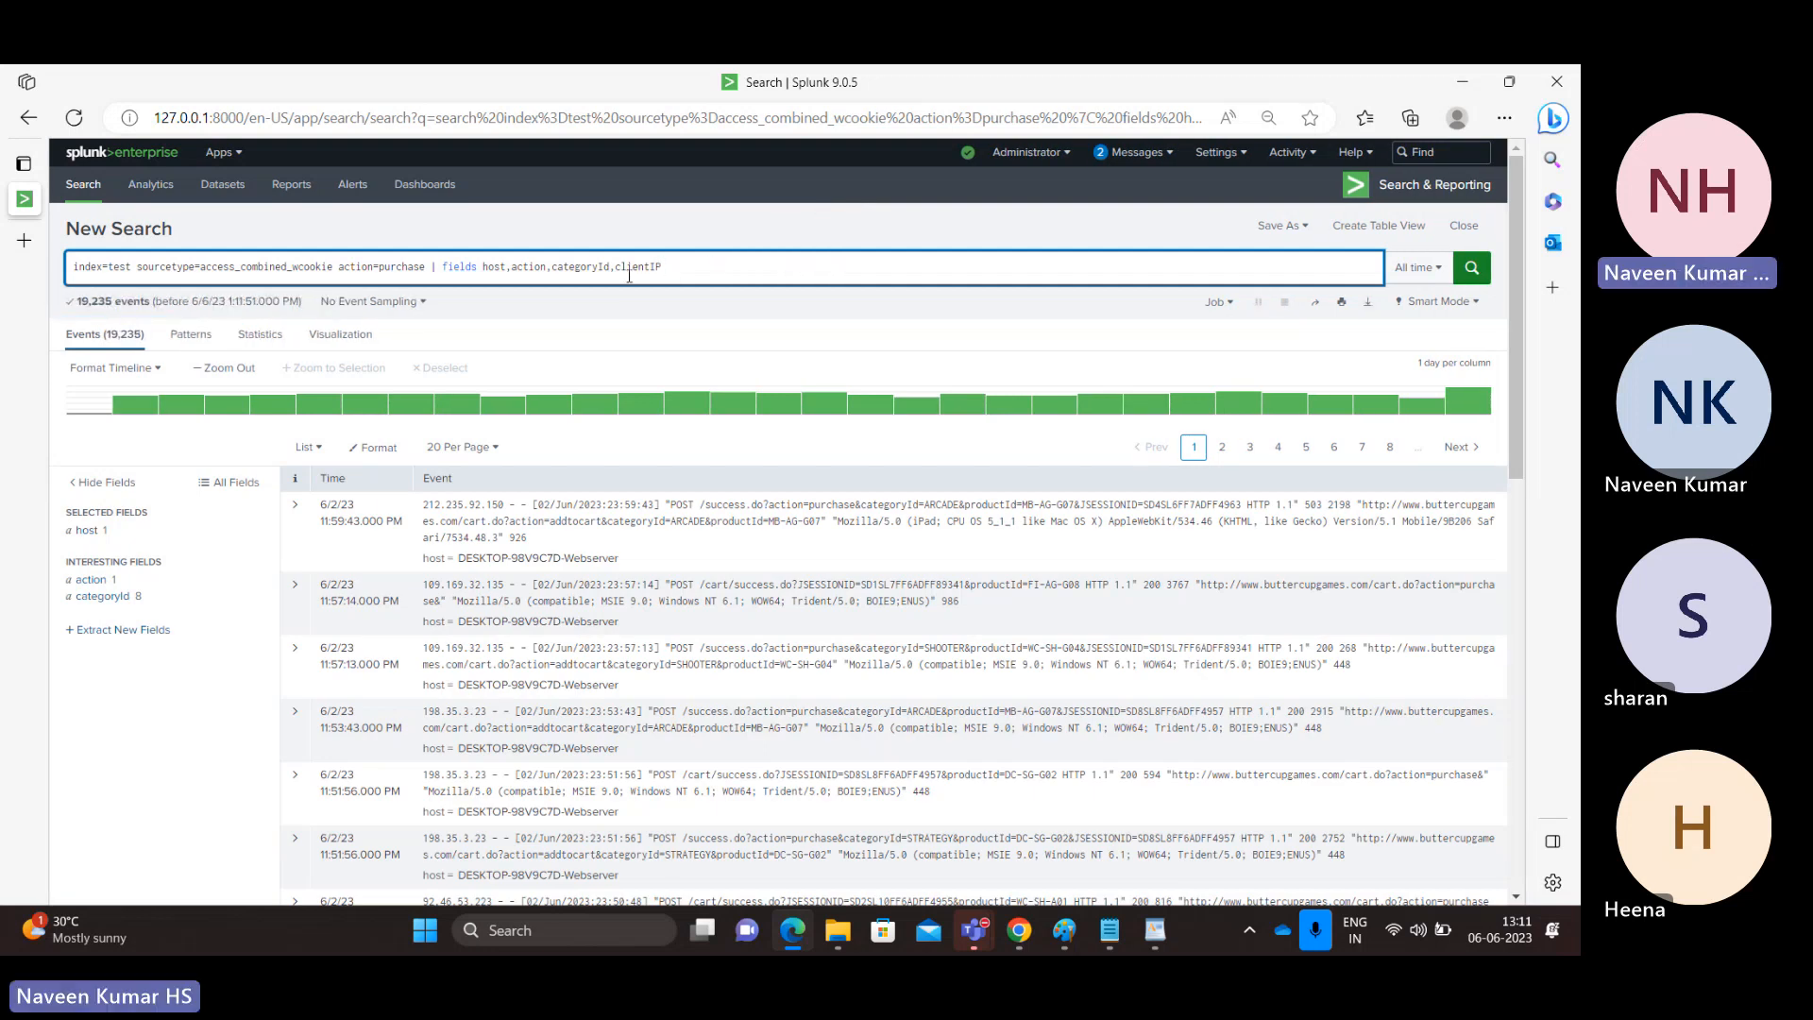
{"action": "key", "text": "BackSpace"}
{"action": "key", "text": "BackSpace"}
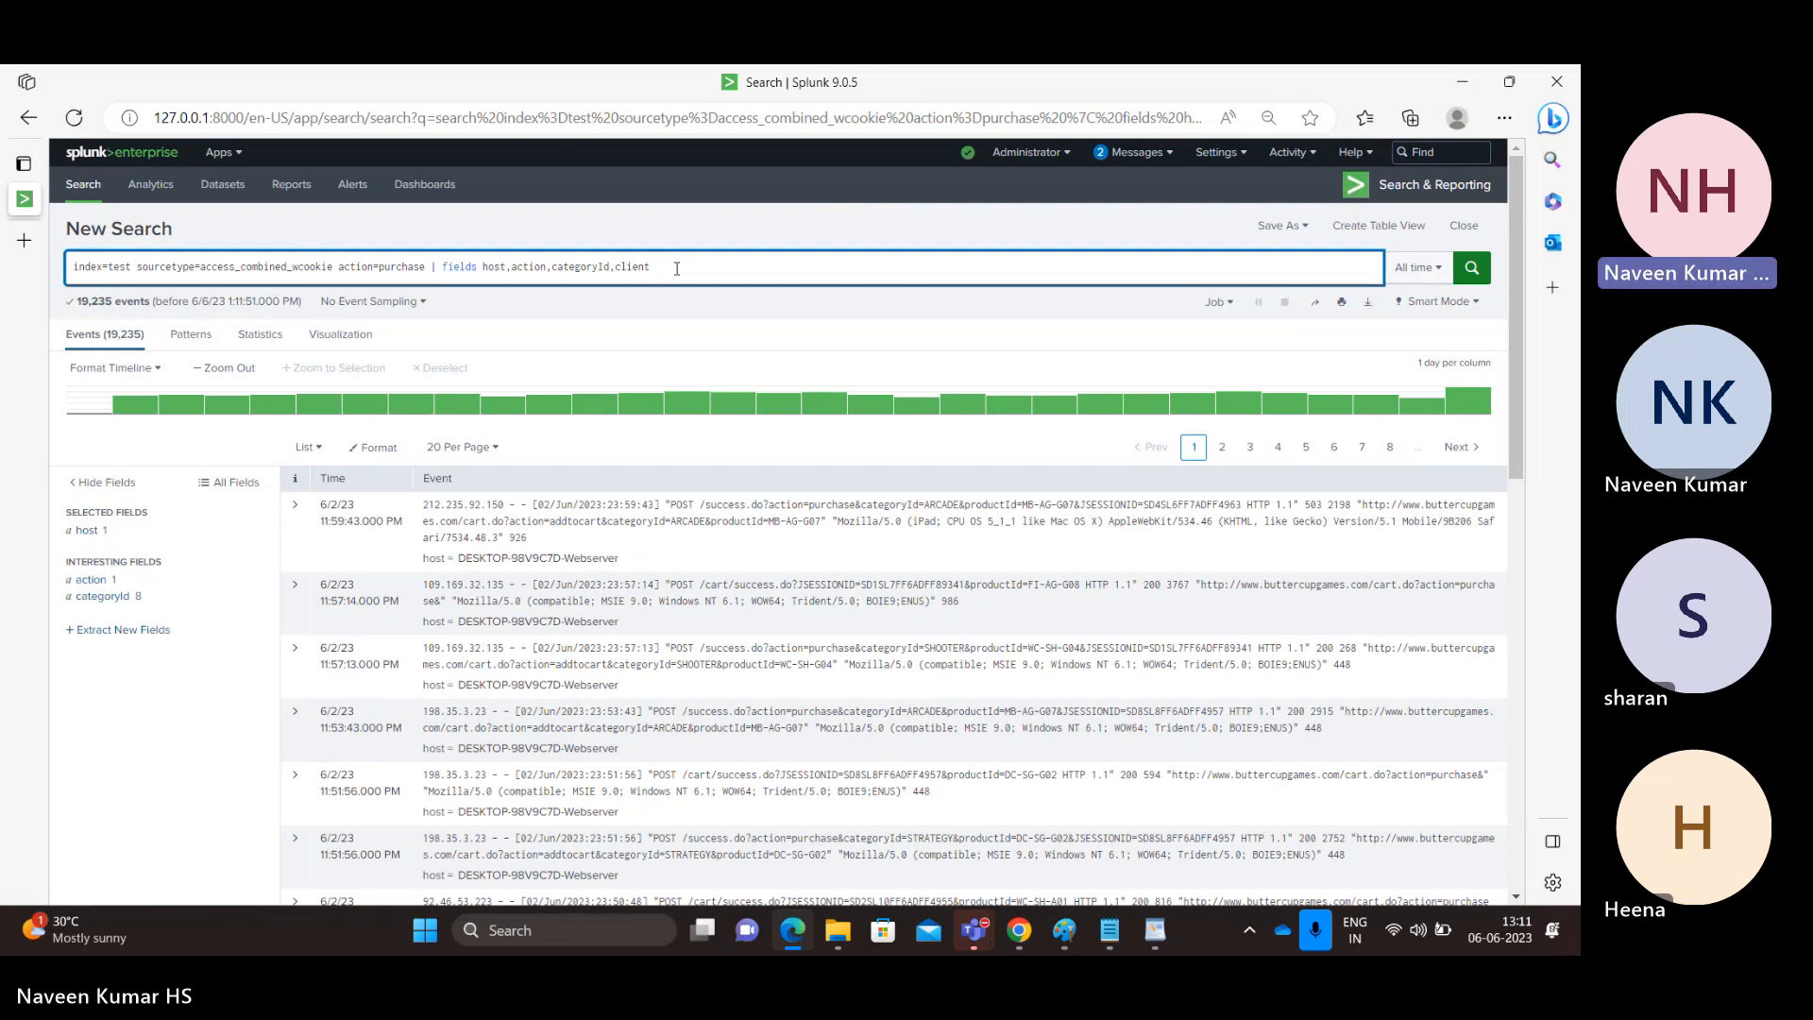
{"action": "type", "text": "ip"}
{"action": "key", "text": "Return"}
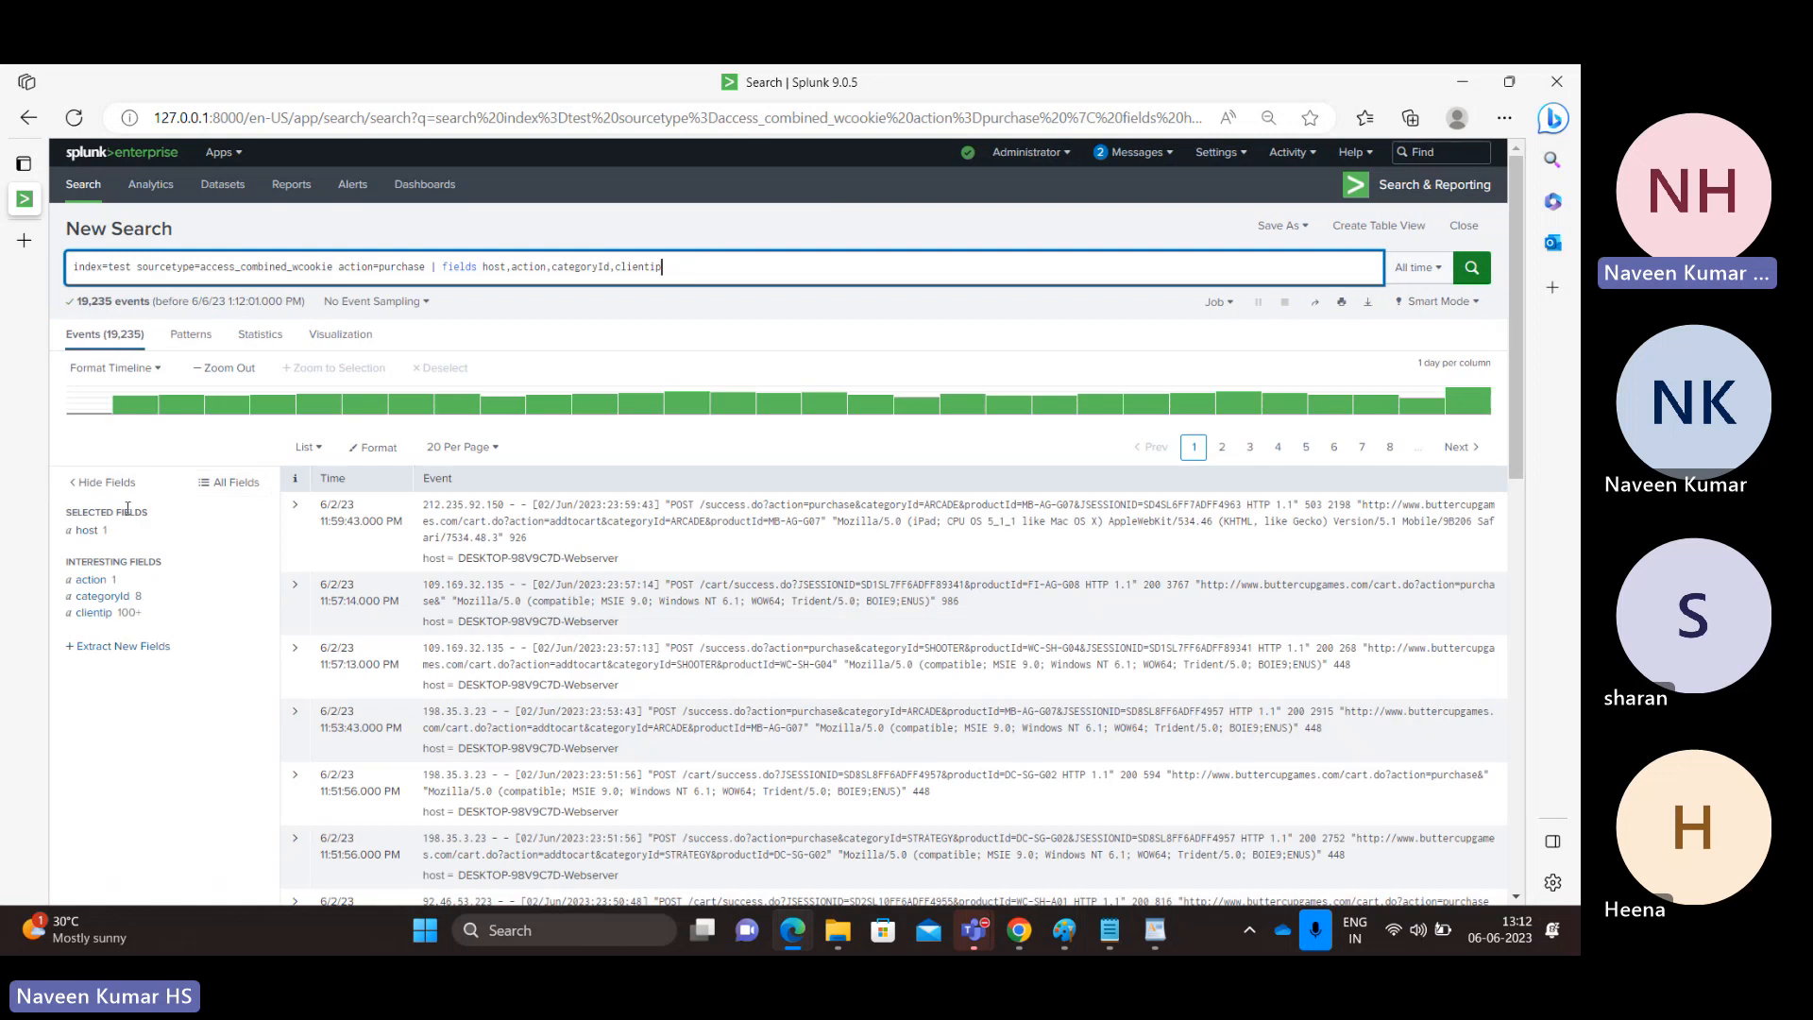
Narrow the search to categoryId=STRATEGY, using the categoryId field's value list.
{"action": "left_click", "coordinate": [107, 598]}
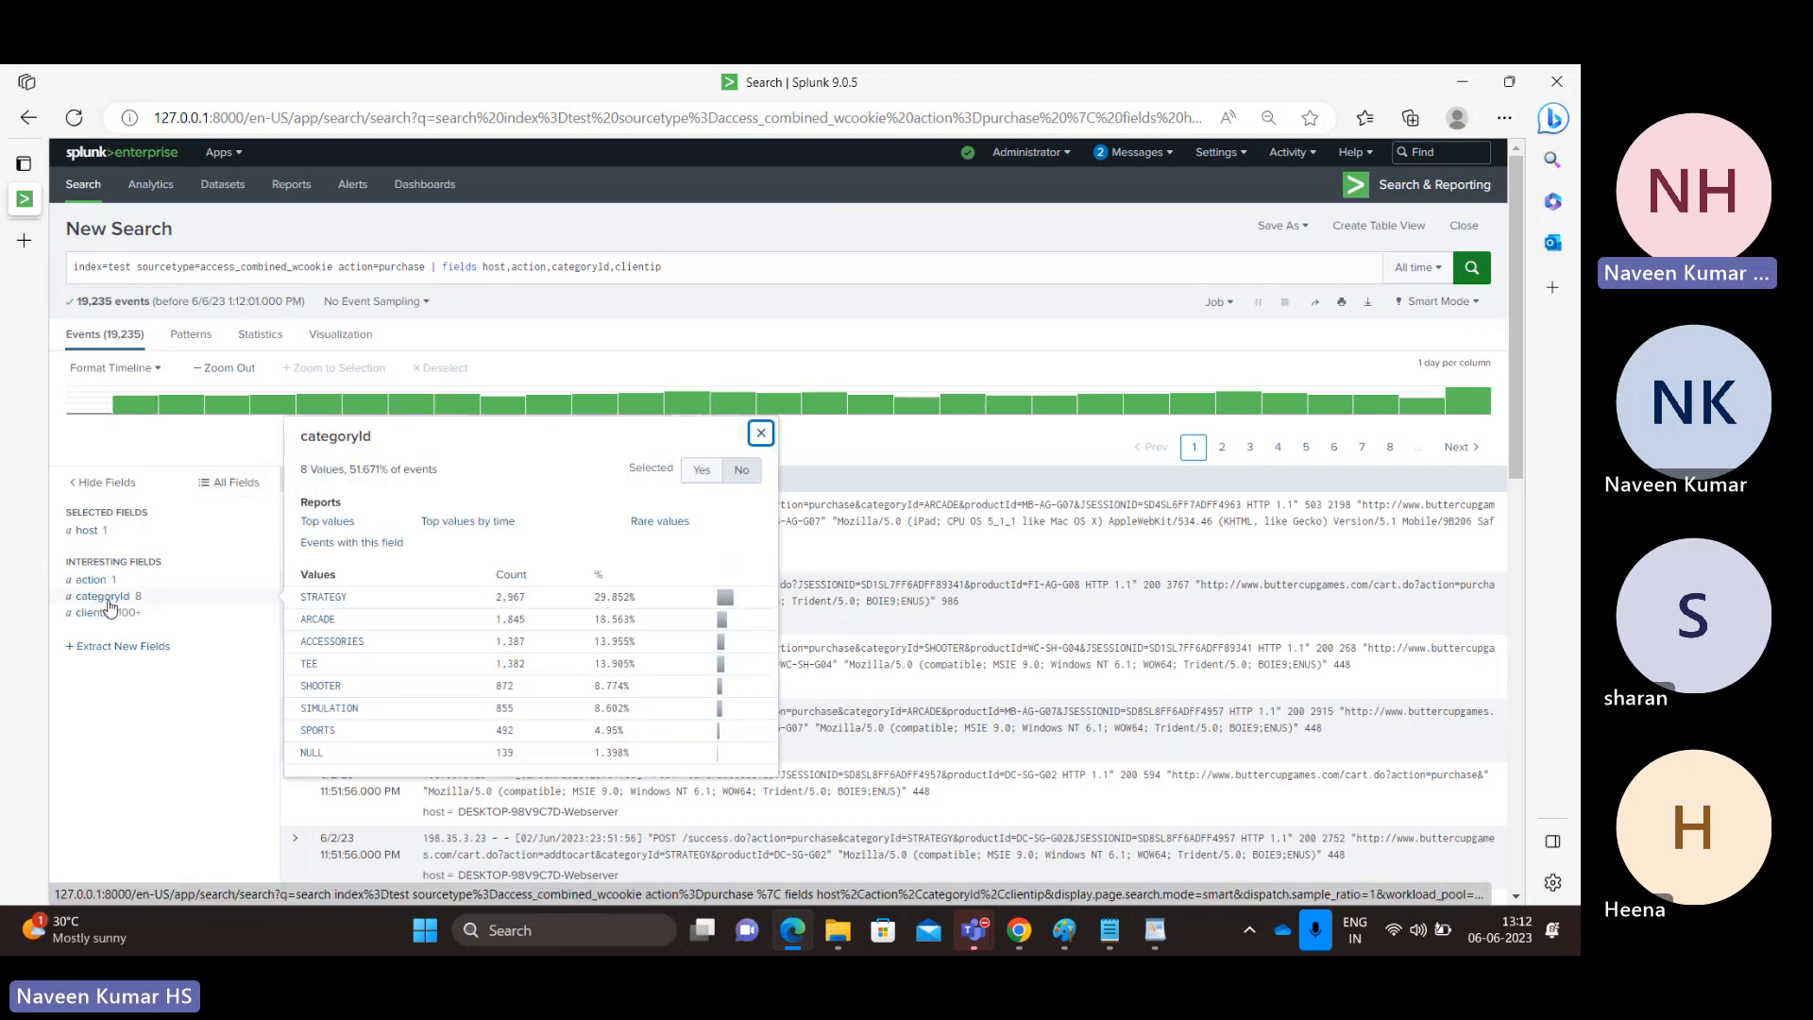
{"action": "double_click", "coordinate": [635, 267]}
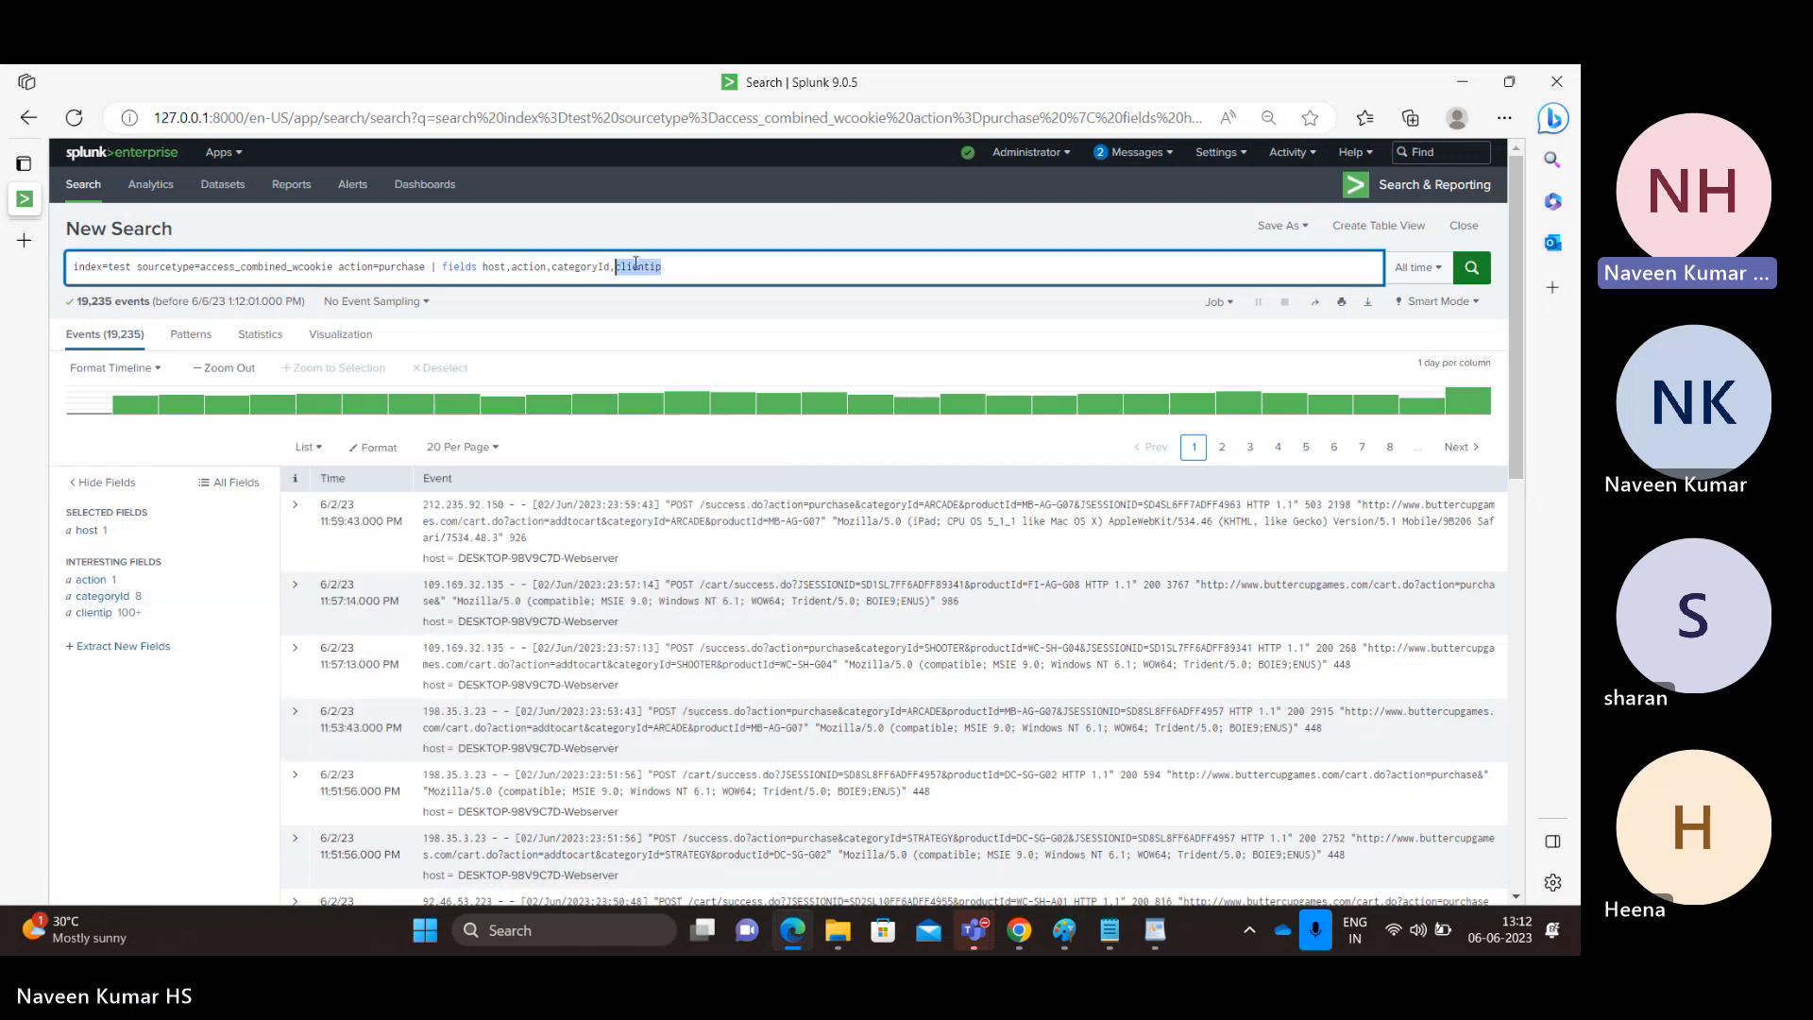
{"action": "left_click", "coordinate": [104, 599]}
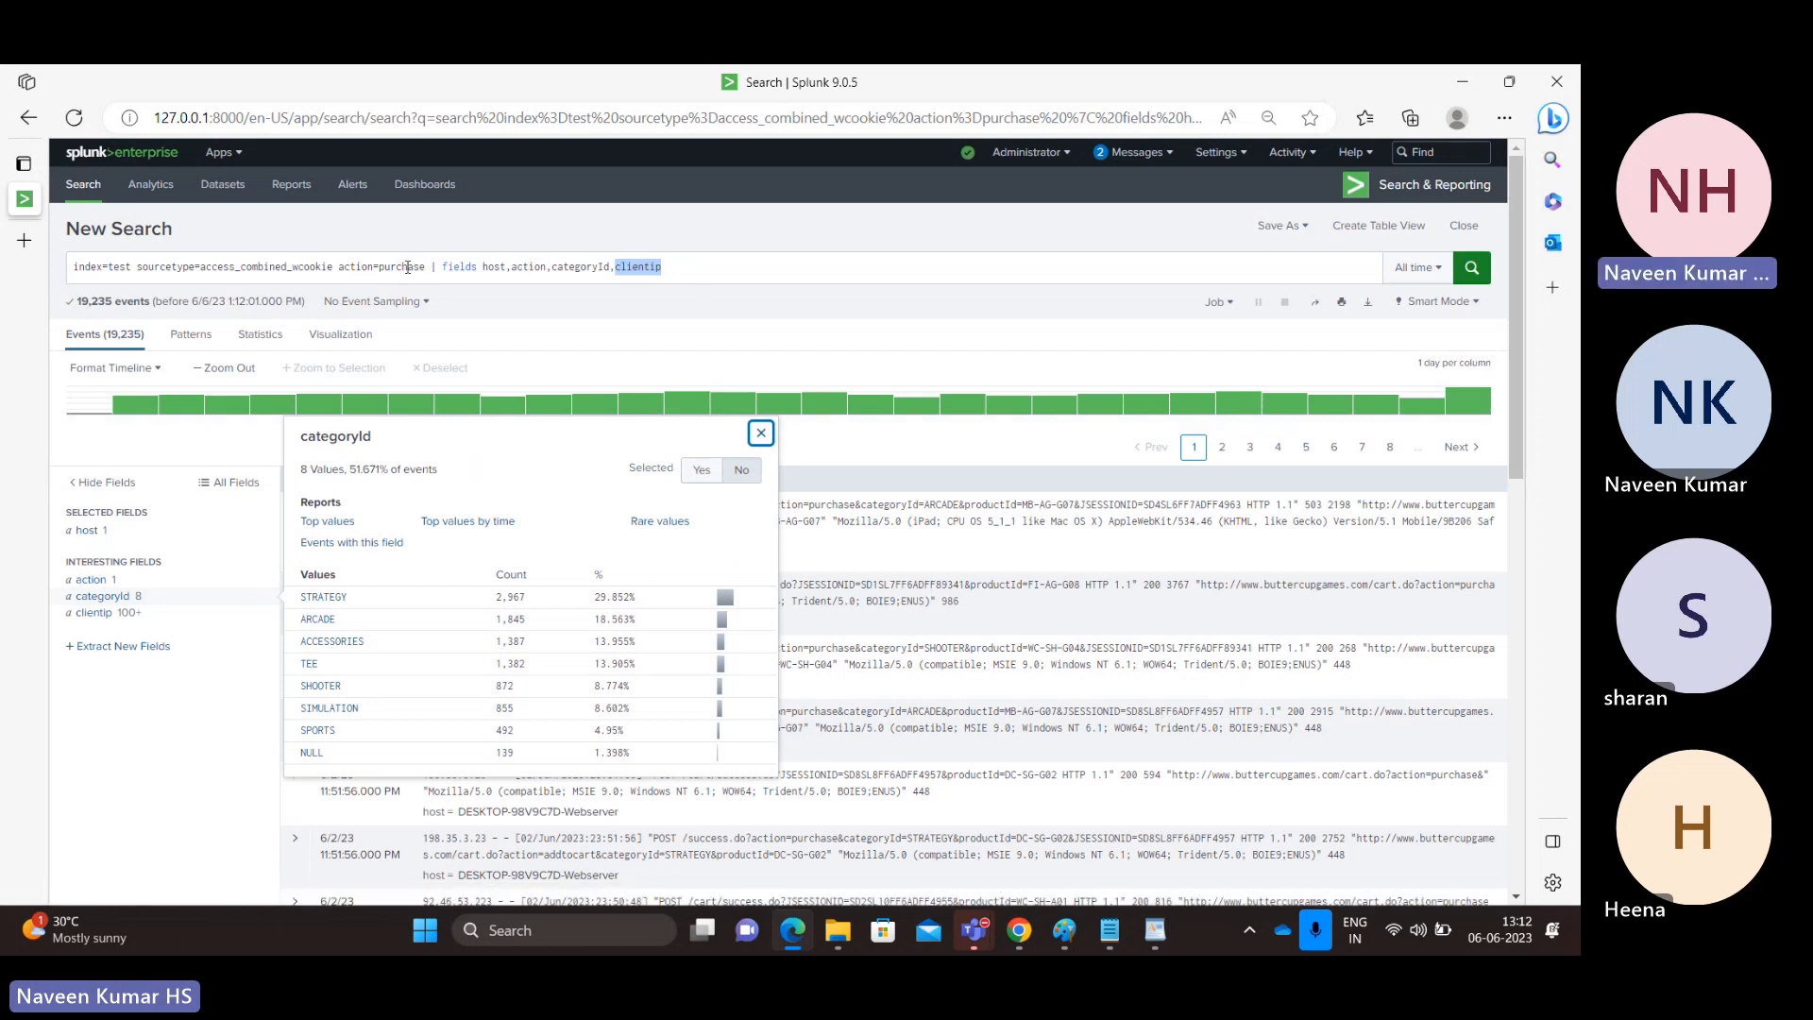
{"action": "left_click", "coordinate": [114, 599]}
{"action": "left_click", "coordinate": [113, 599]}
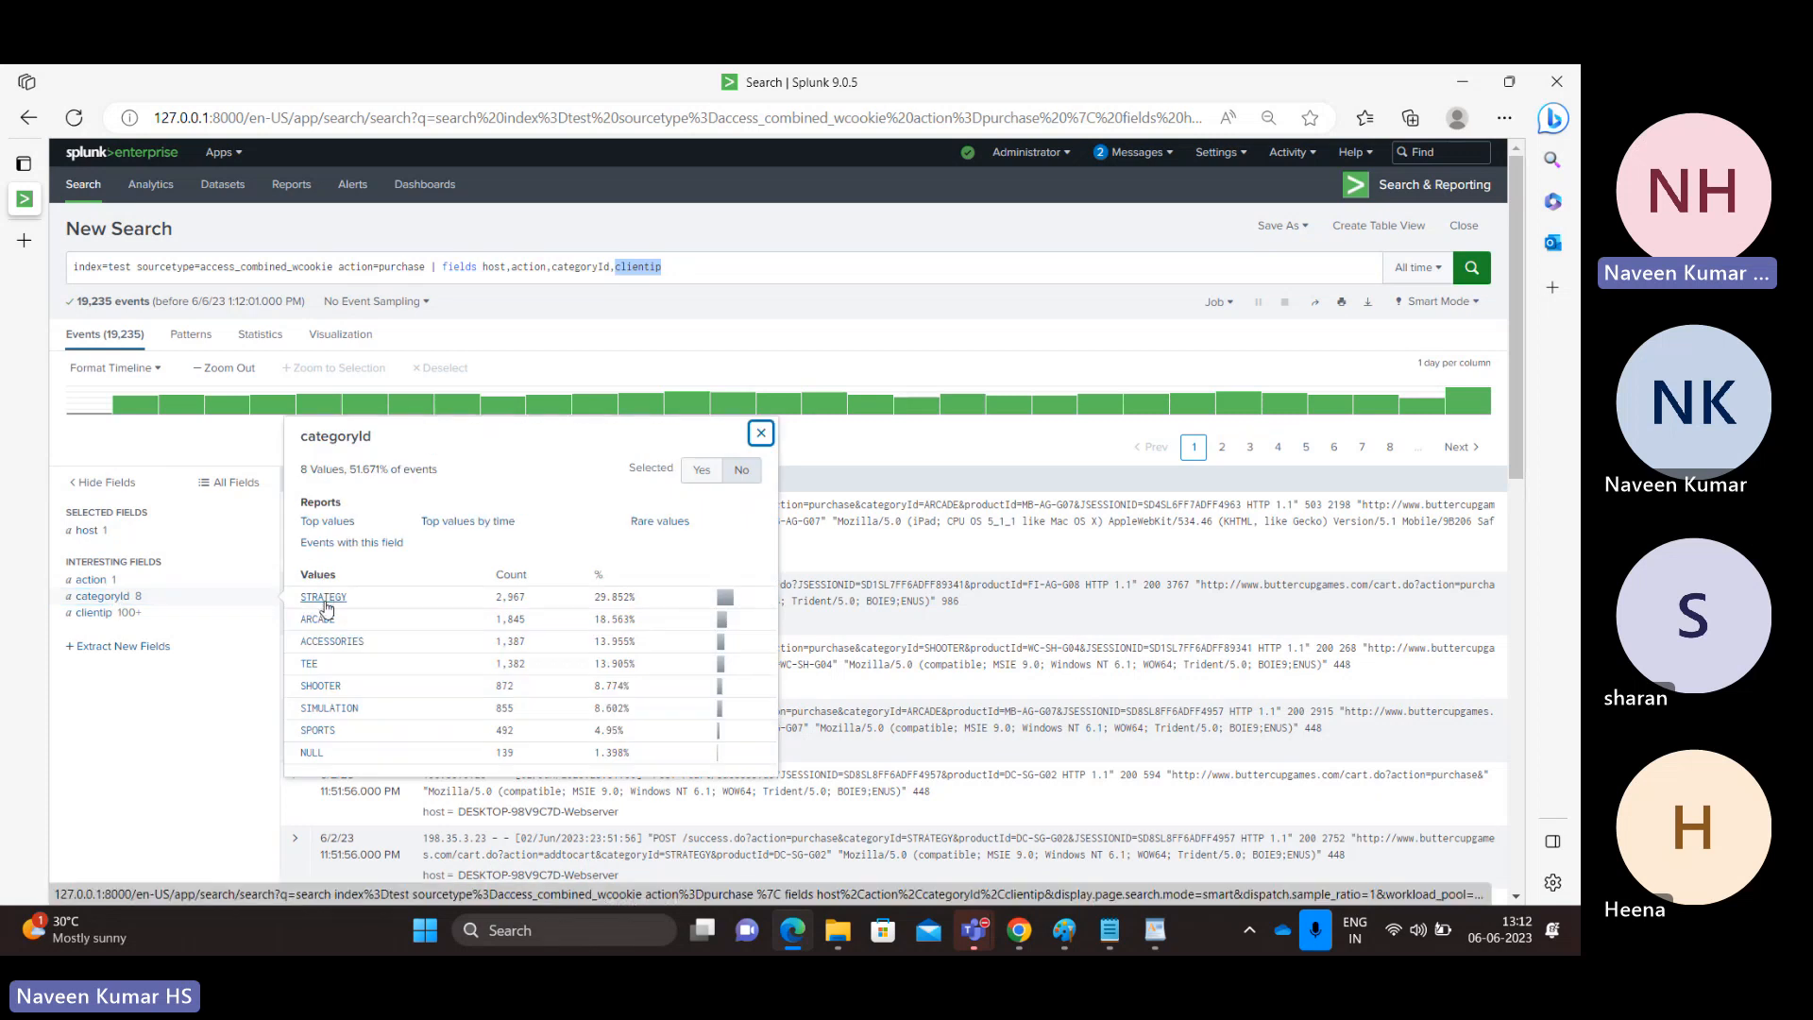
{"action": "left_click", "coordinate": [326, 604]}
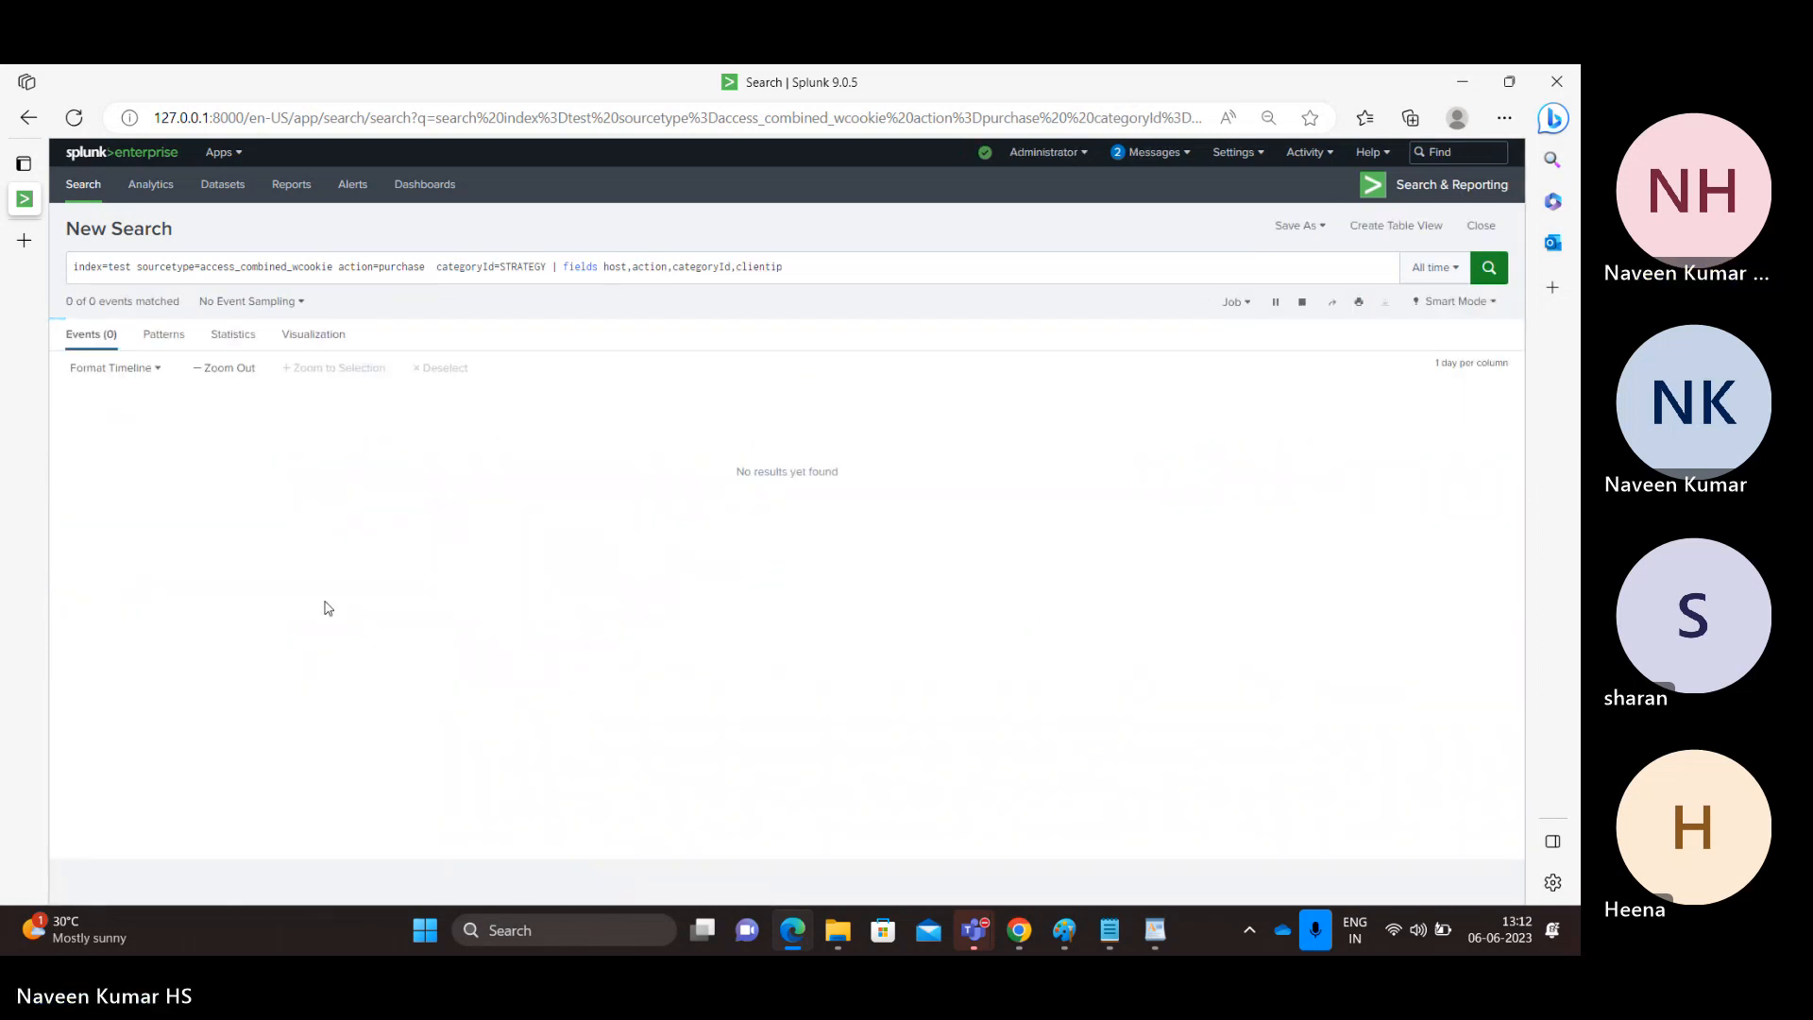
Replace the categoryId value in the search string with lowercase strategy and rerun the search.
{"action": "double_click", "coordinate": [524, 266]}
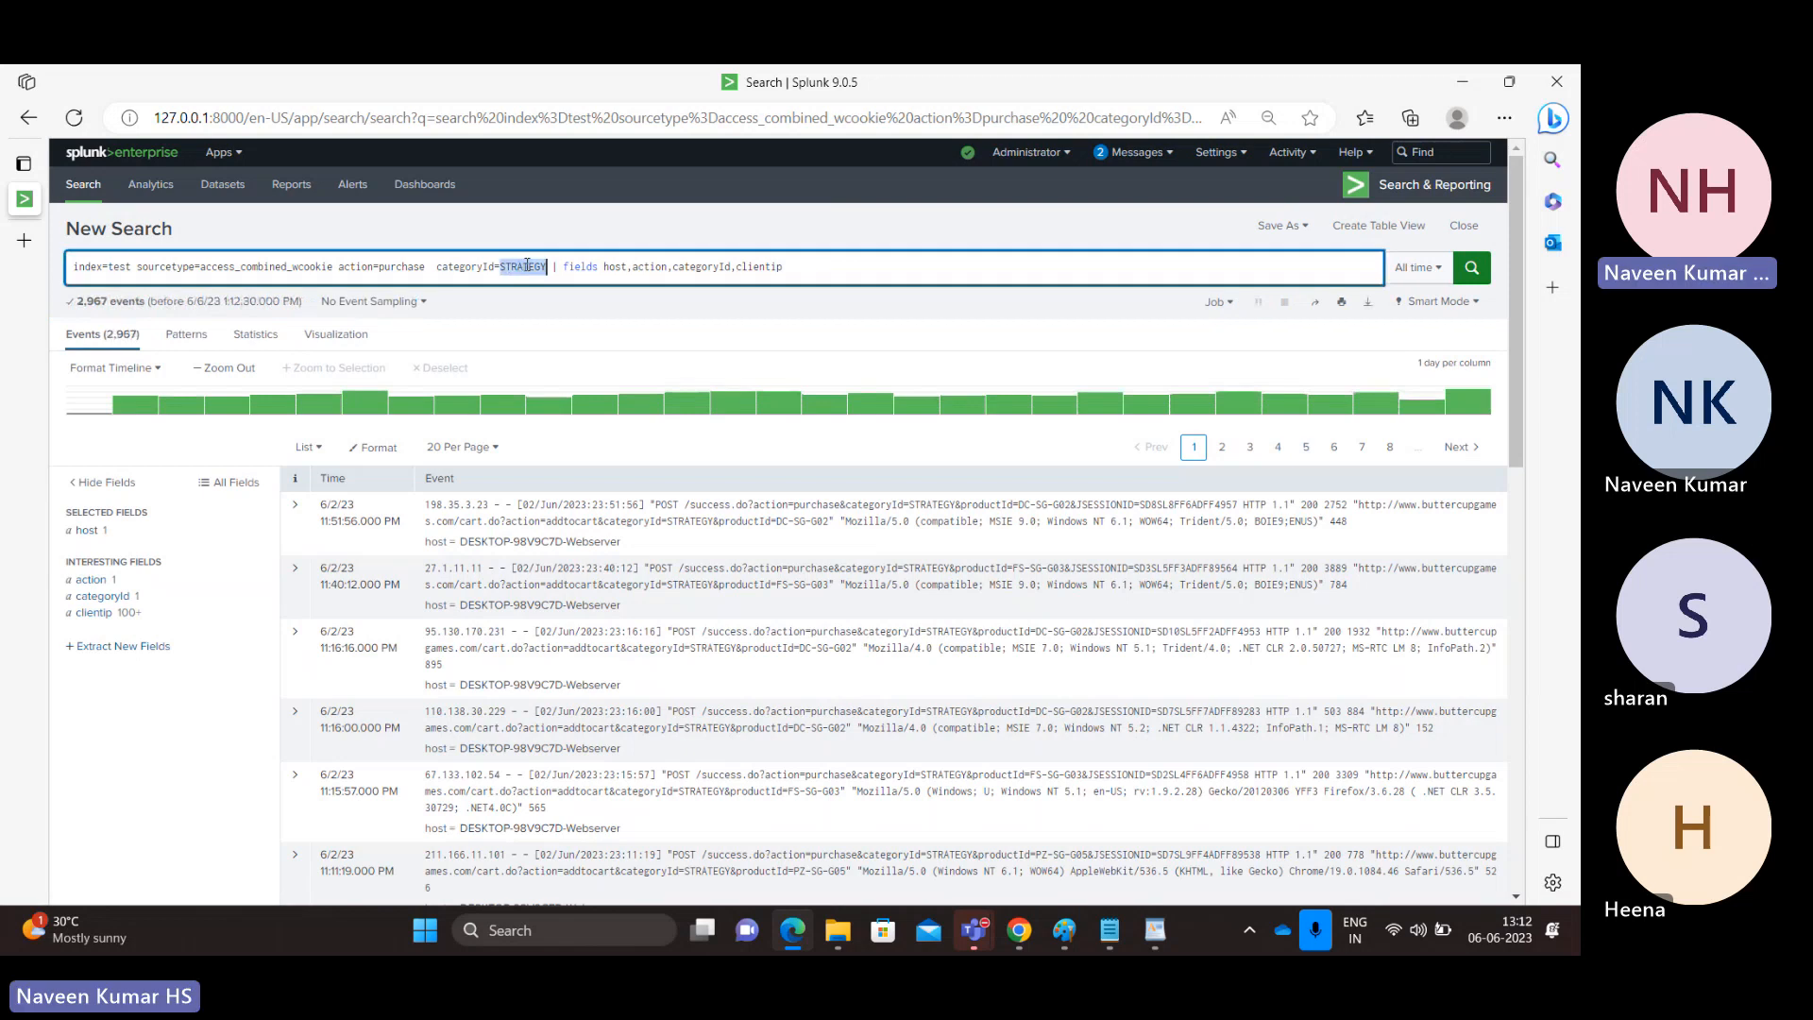
{"action": "double_click", "coordinate": [460, 267]}
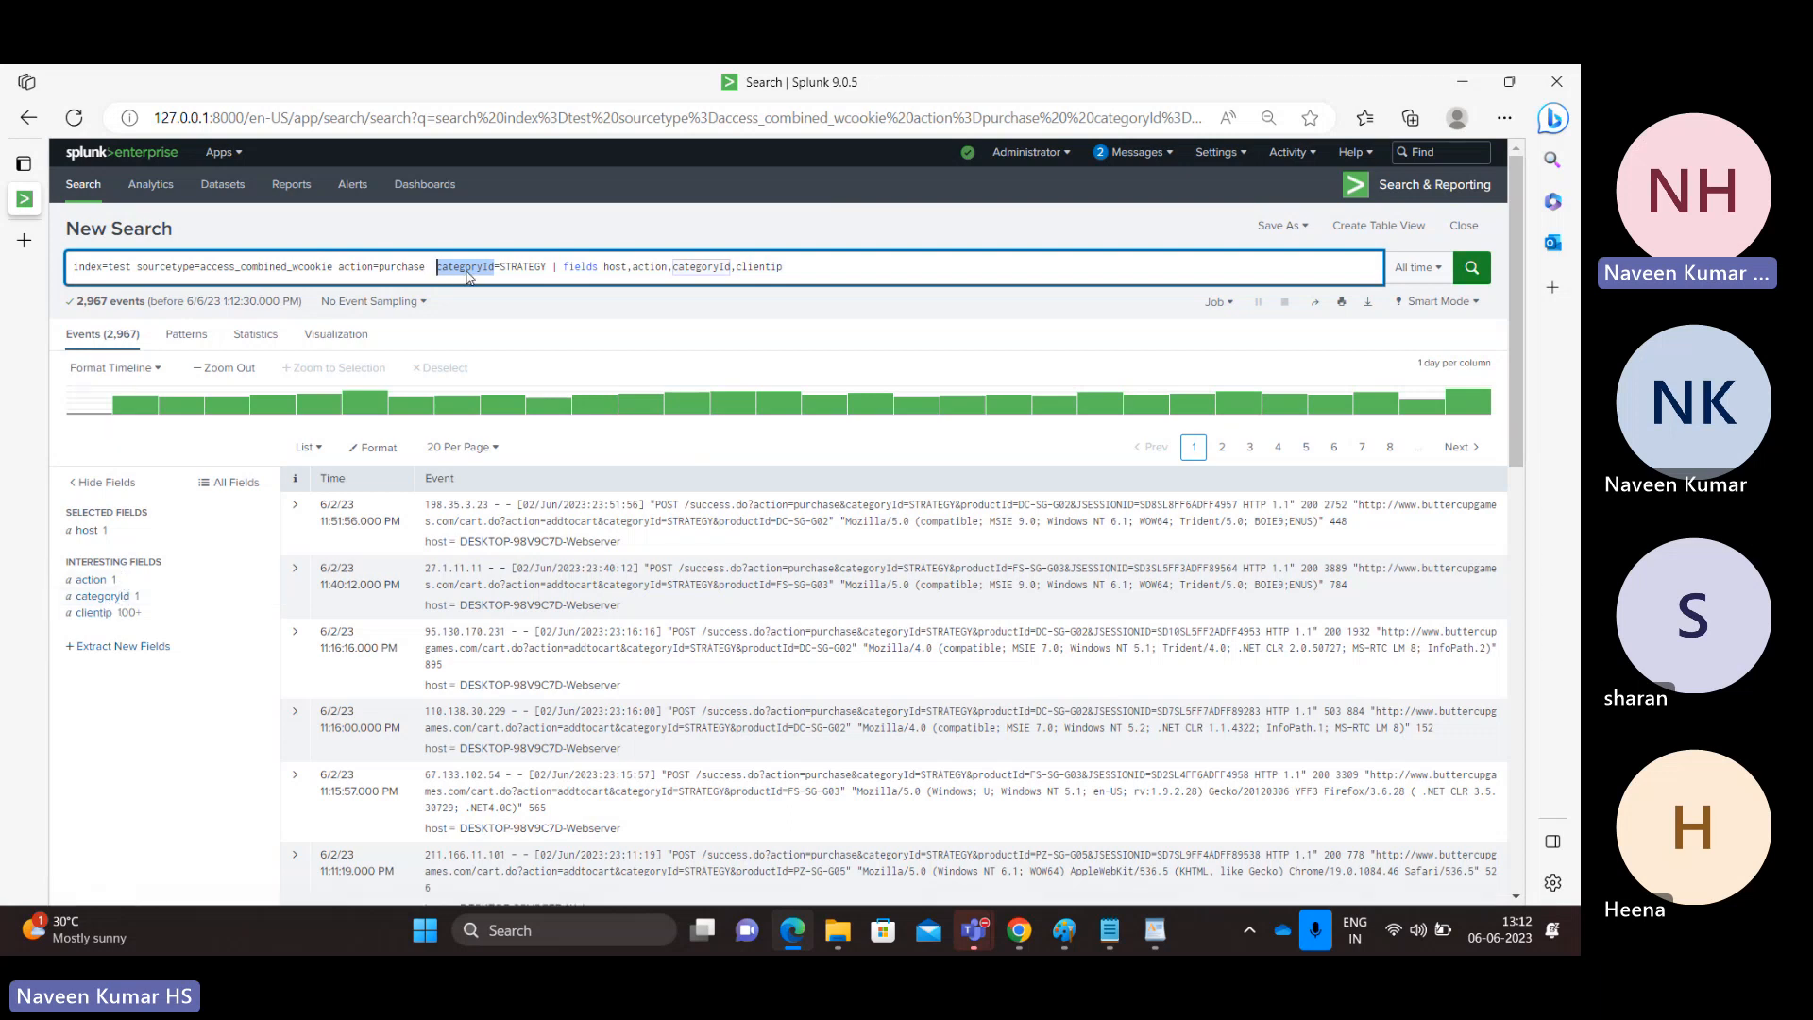
{"action": "left_click", "coordinate": [550, 267]}
{"action": "type", "text": "tra"}
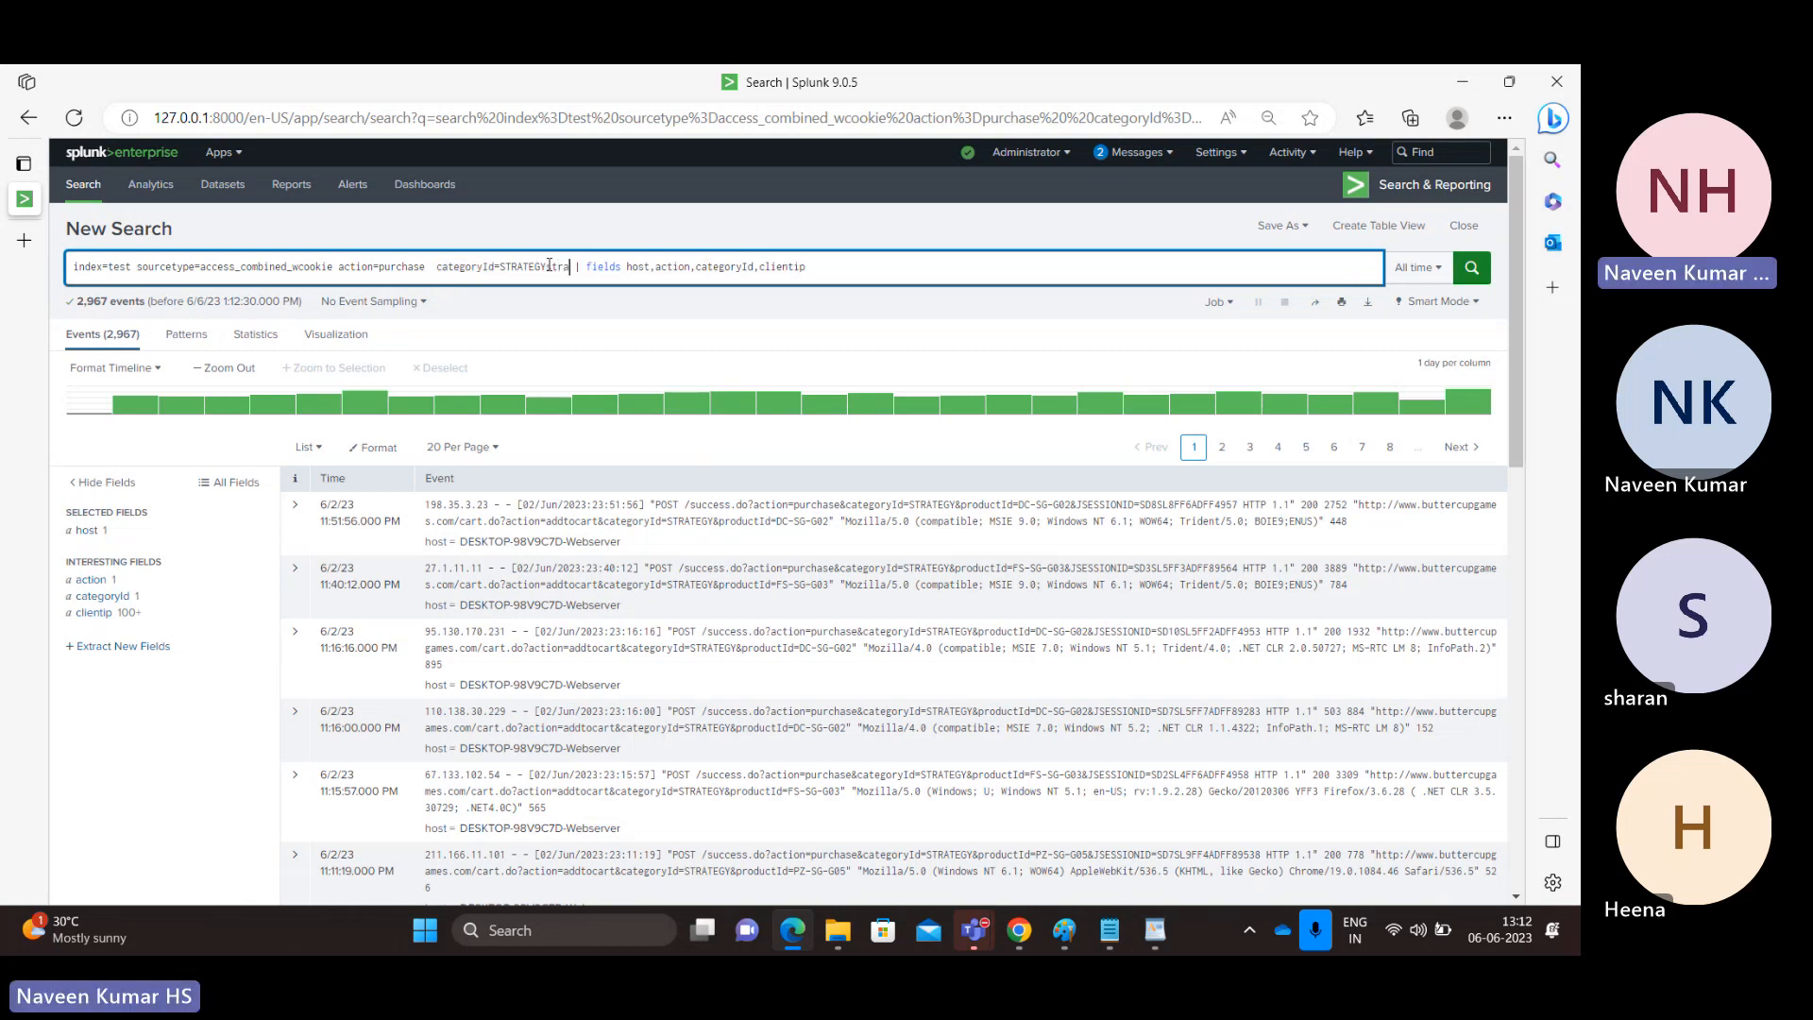
{"action": "type", "text": "teg"}
{"action": "key", "text": "Left"}
{"action": "key", "text": "Left"}
{"action": "key", "text": "Left"}
{"action": "key", "text": "Left"}
{"action": "key", "text": "Left"}
{"action": "key", "text": "Left"}
{"action": "key", "text": "Left"}
{"action": "key", "text": "Left"}
{"action": "key", "text": "shift+Left"}
{"action": "key", "text": "shift+Left"}
{"action": "key", "text": "shift+Left"}
{"action": "key", "text": "shift+Left"}
{"action": "key", "text": "shift+Left"}
{"action": "key", "text": "shift+Left"}
{"action": "key", "text": "shift+Left"}
{"action": "key", "text": "shift+Left"}
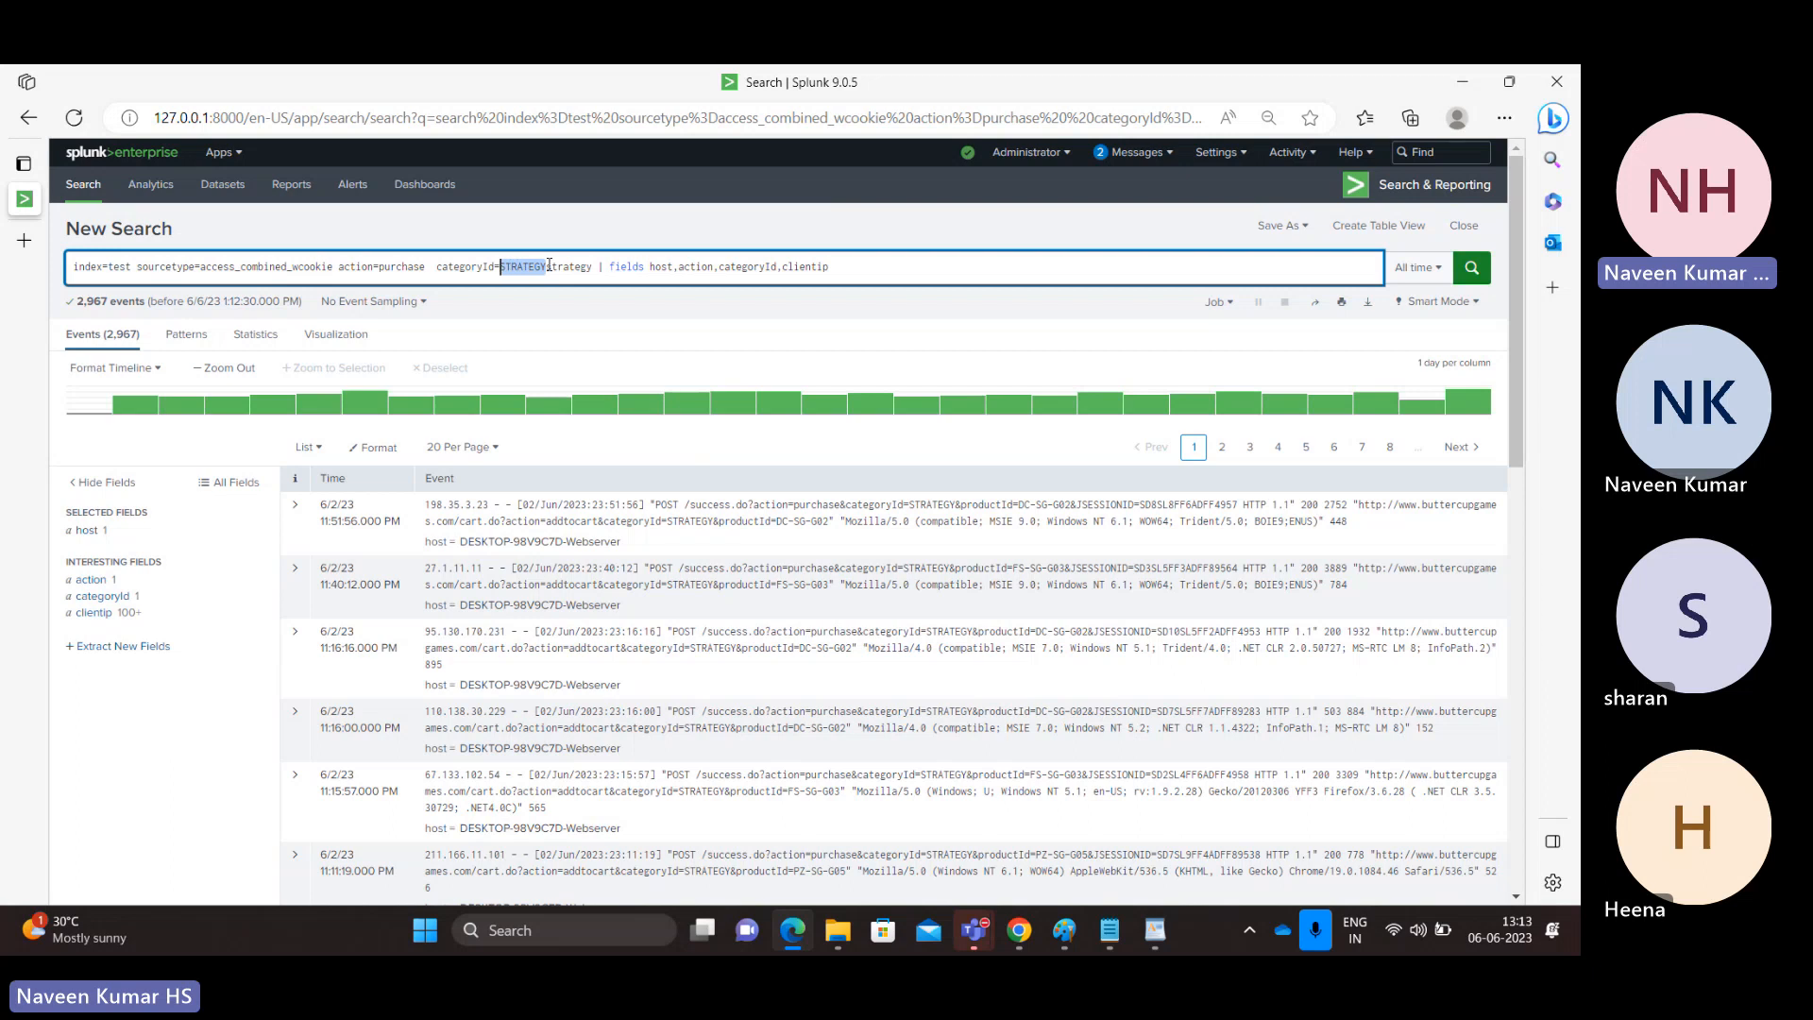
{"action": "key", "text": "BackSpace"}
{"action": "key", "text": "Return"}
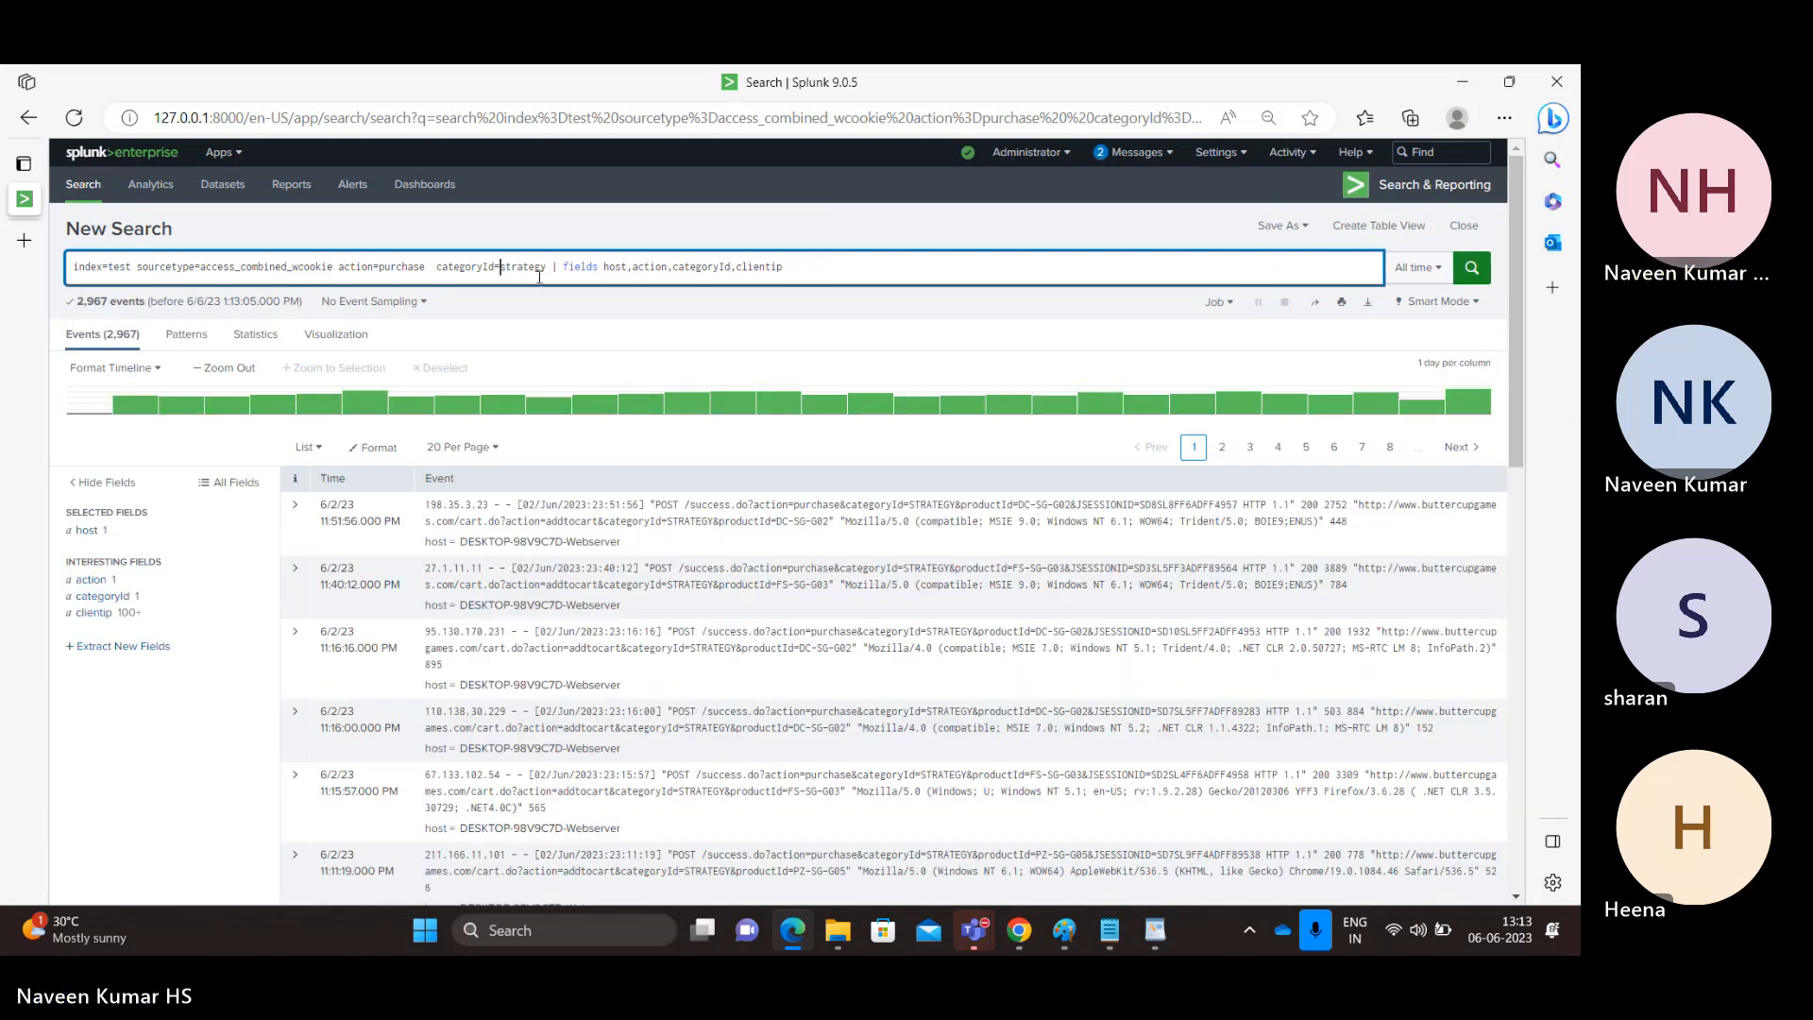
Examine the categoryId field's values returned by the lowercase strategy search.
{"action": "left_click", "coordinate": [111, 599]}
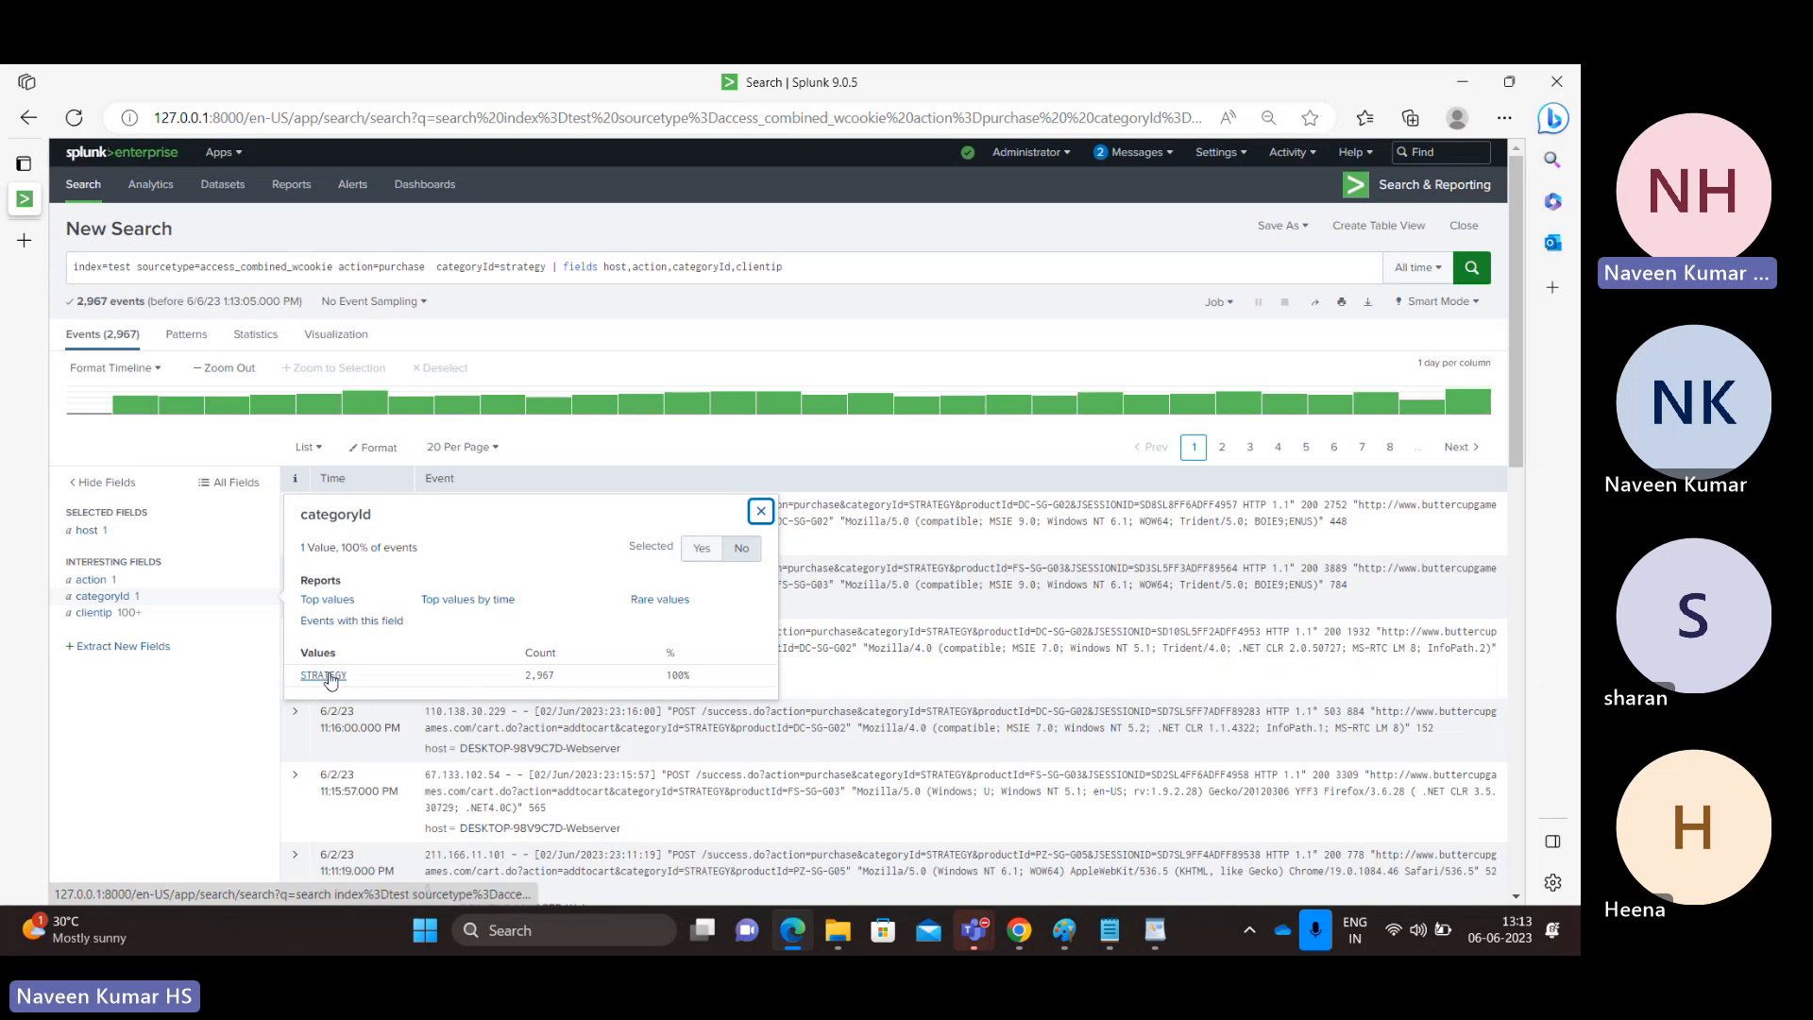
{"action": "double_click", "coordinate": [521, 269]}
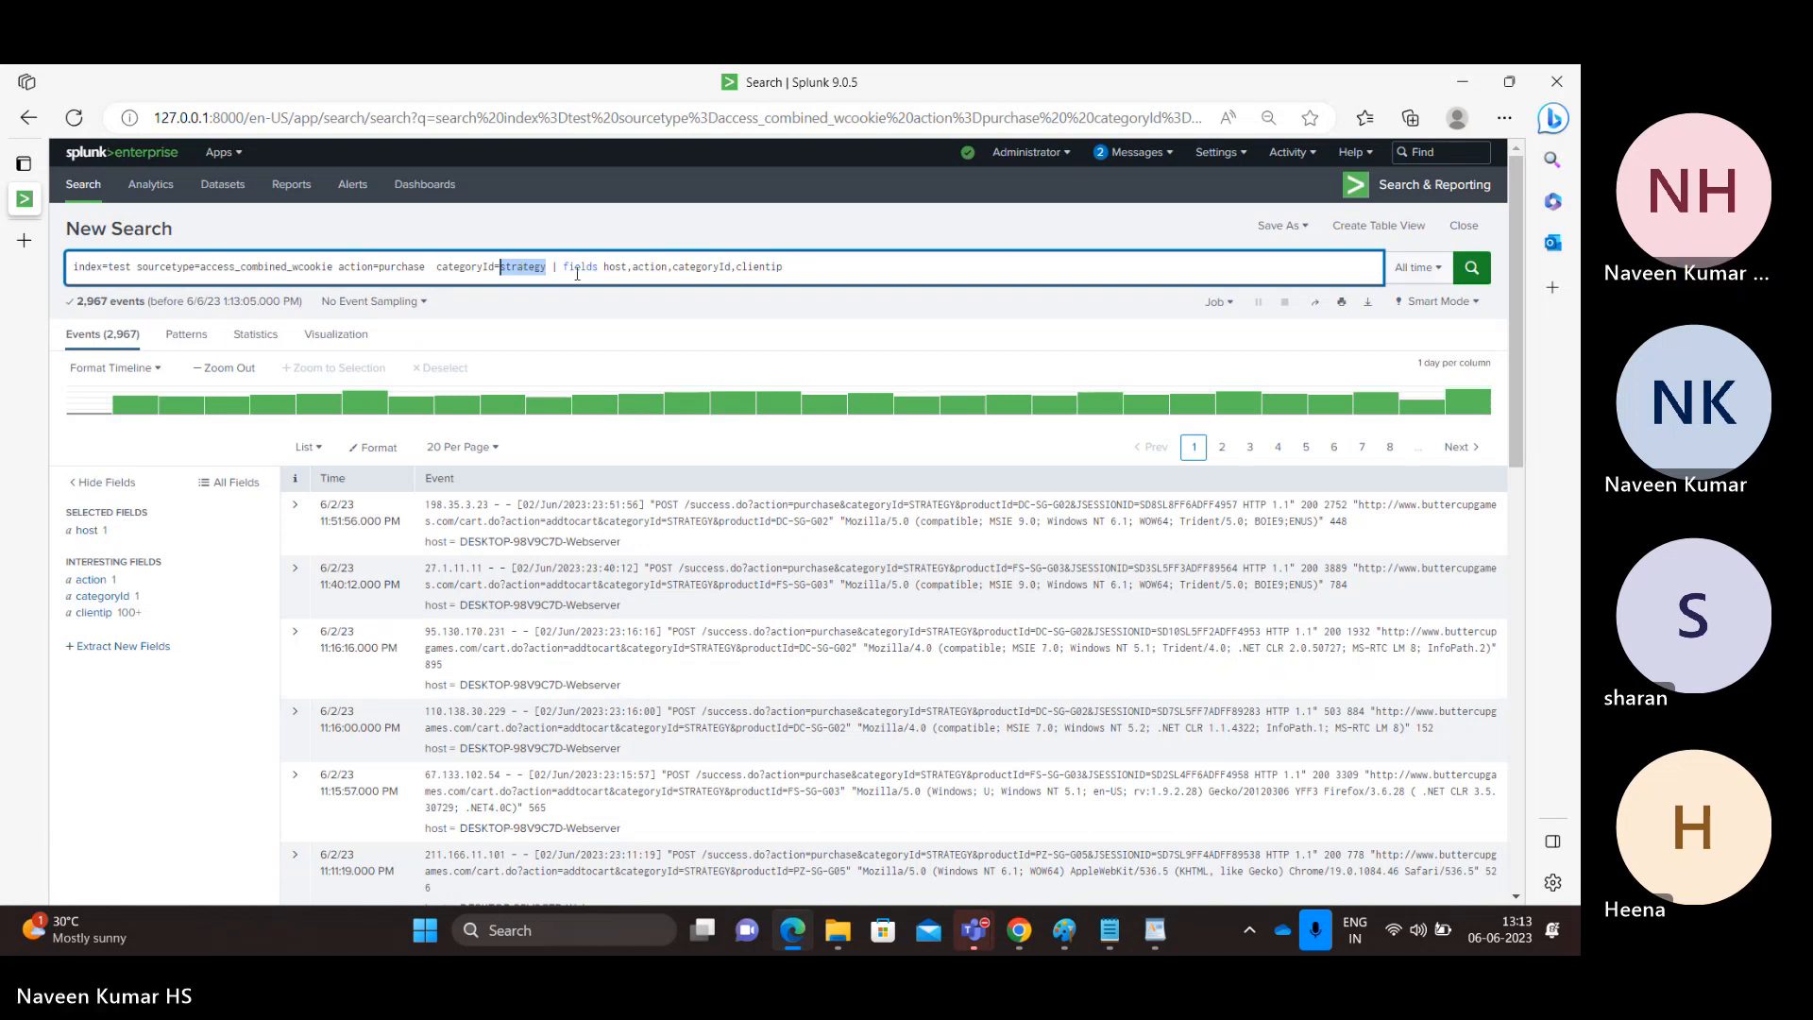
{"action": "left_click", "coordinate": [817, 269]}
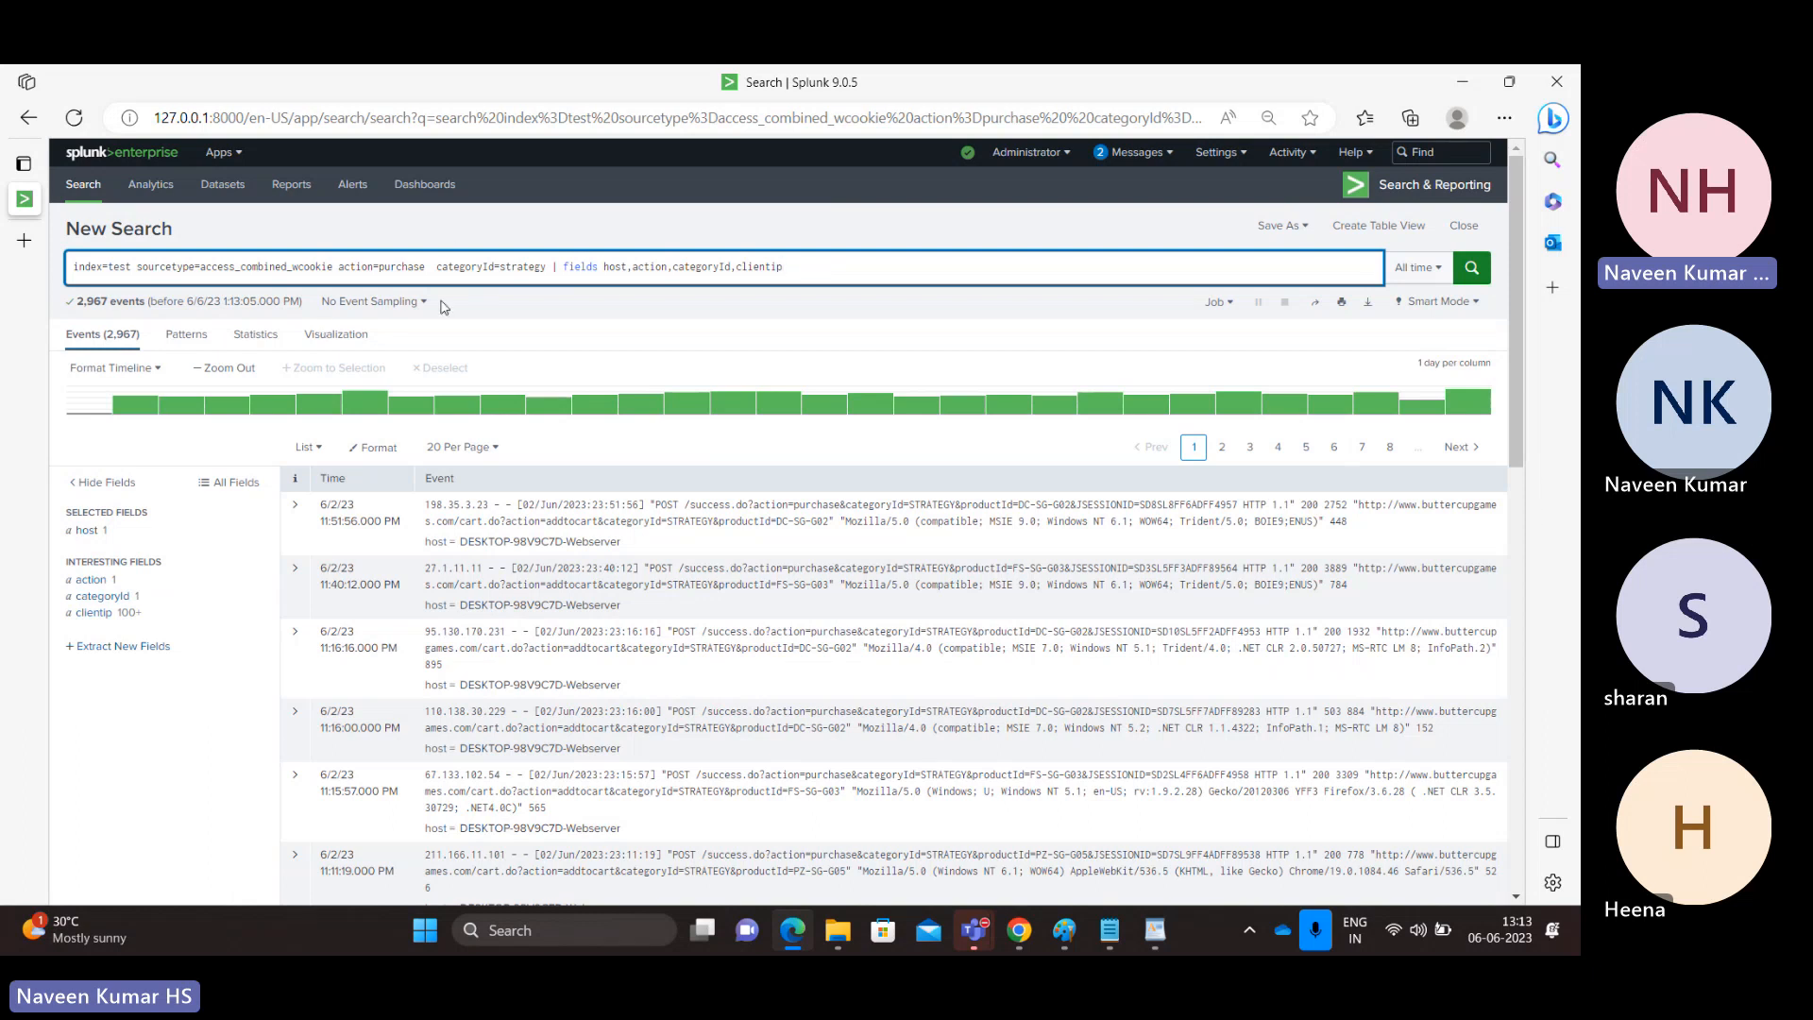
{"action": "left_click", "coordinate": [1028, 99]}
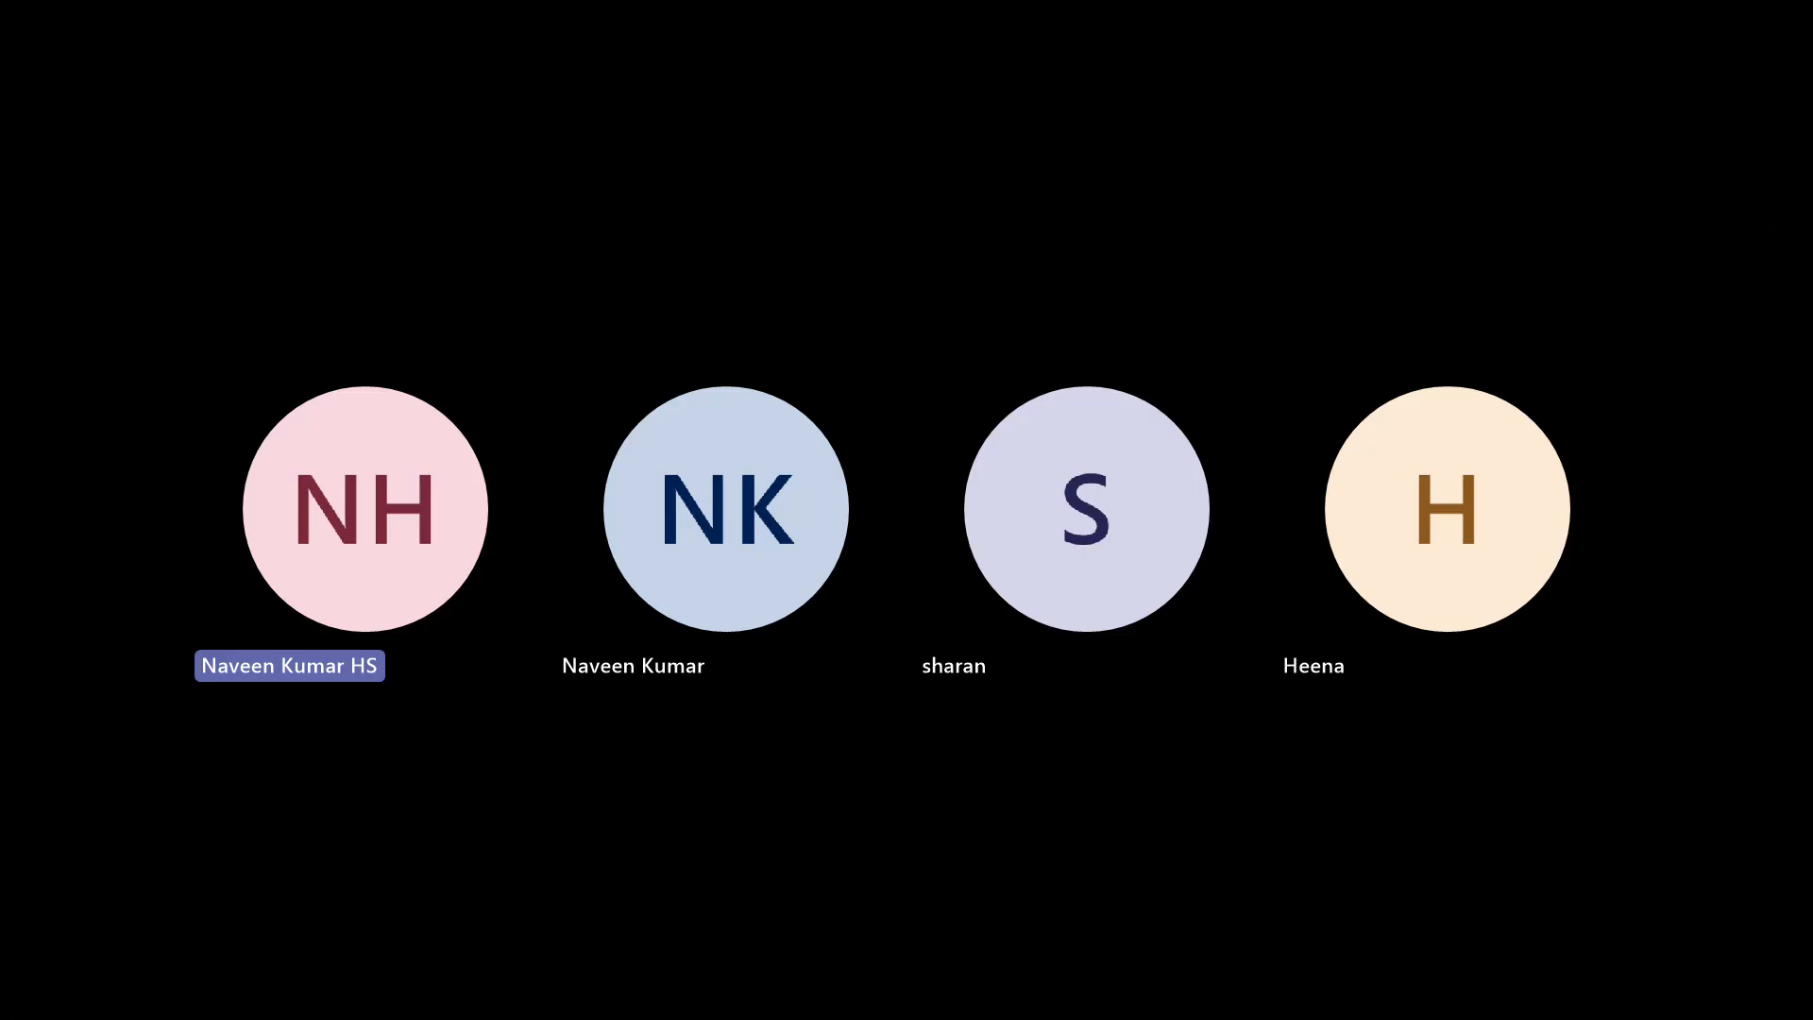